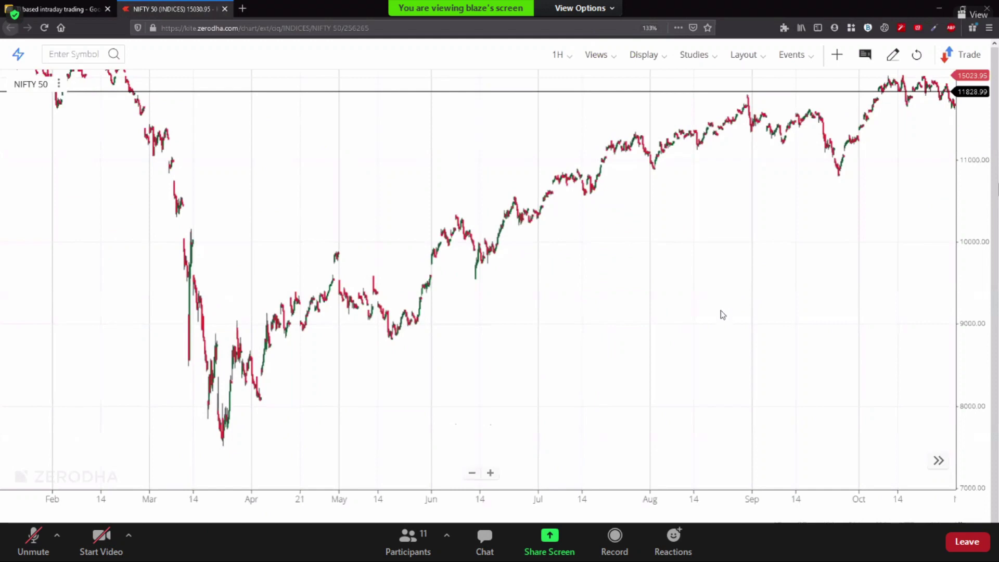
Delete the horizontal line drawn at 11828.99 on the NIFTY 50 chart.
{"action": "left_click_drag", "start_coordinate": [696, 368], "coordinate": [573, 318]}
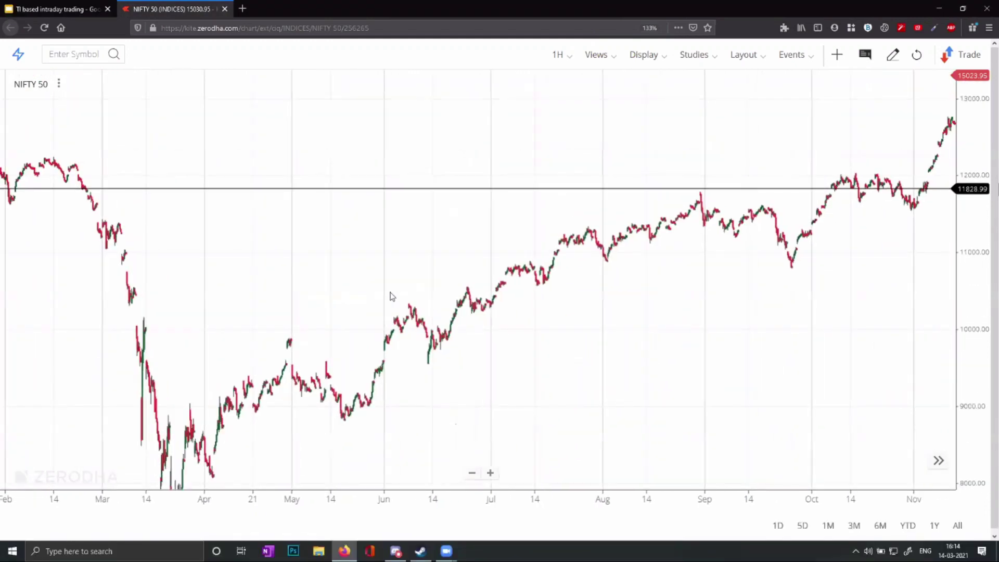
{"action": "right_click", "coordinate": [784, 260]}
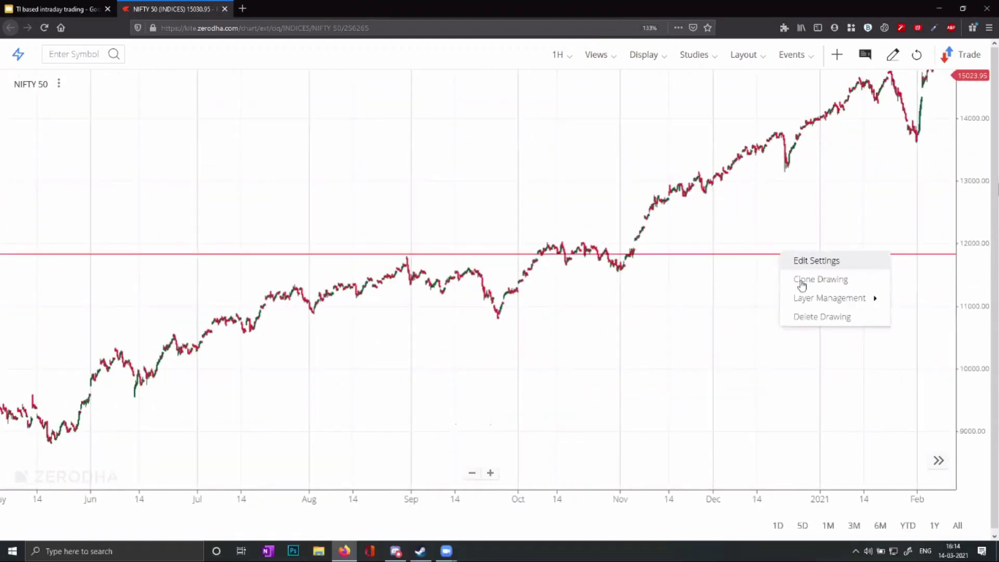
{"action": "left_click", "coordinate": [815, 318]}
Review the hourly NIFTY 50 price history from the early 2020 crash up to March 2021.
{"action": "left_click_drag", "start_coordinate": [736, 337], "coordinate": [791, 294]}
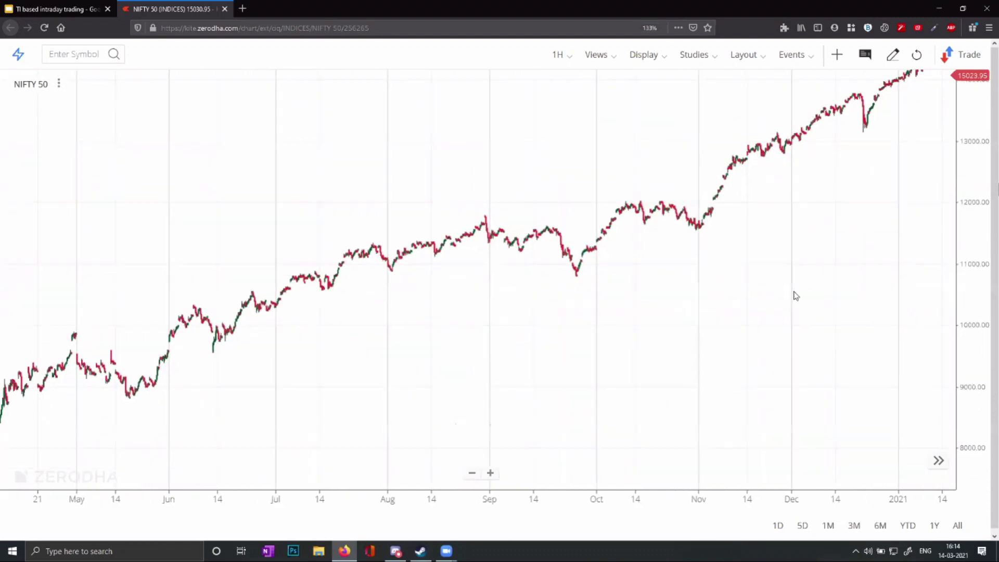
{"action": "left_click_drag", "start_coordinate": [698, 308], "coordinate": [600, 333]}
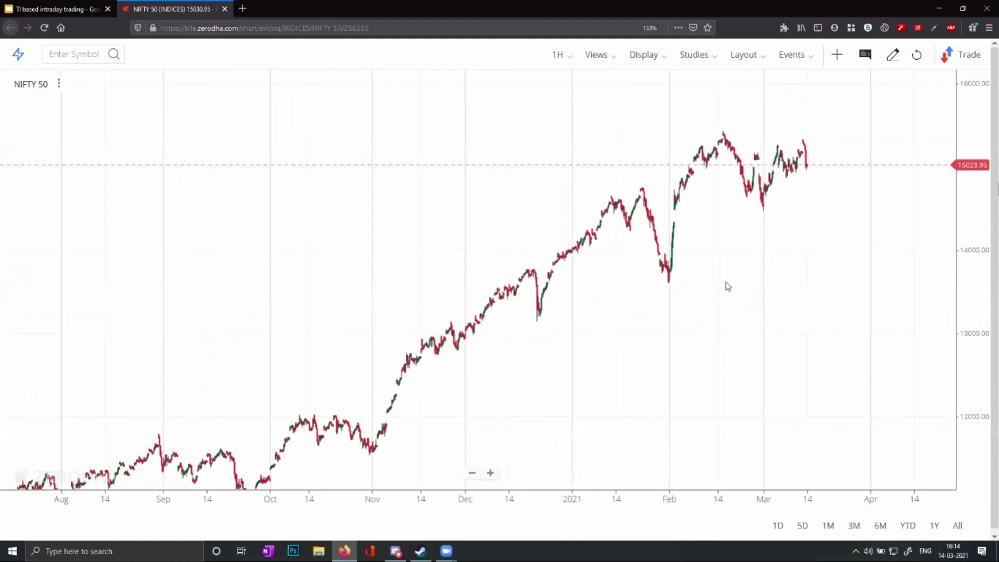
{"action": "scroll", "coordinate": [727, 285], "scroll_direction": "left", "scroll_amount": 5}
{"action": "scroll", "coordinate": [647, 406], "scroll_direction": "right", "scroll_amount": 3}
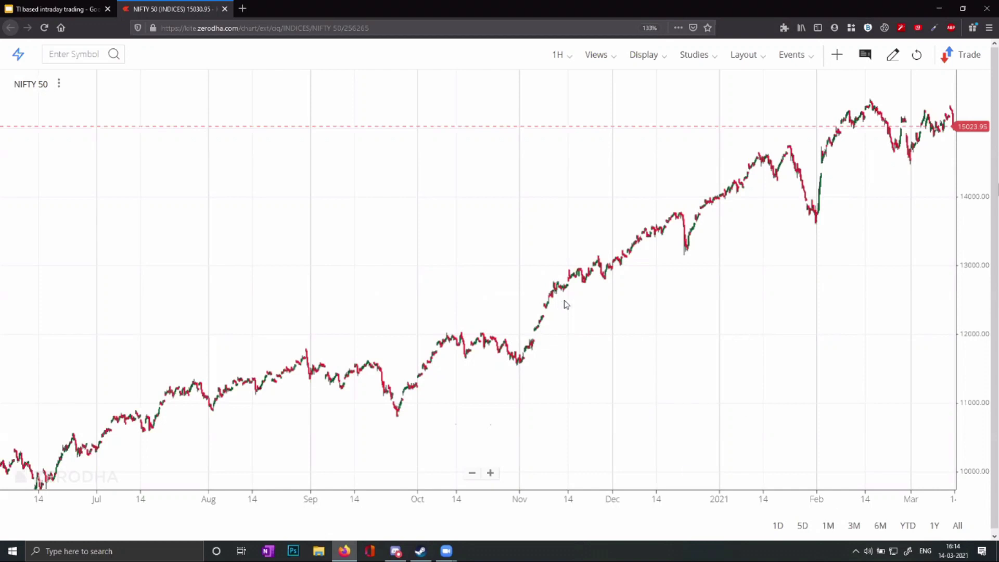
{"action": "left_click_drag", "start_coordinate": [444, 304], "coordinate": [843, 272]}
{"action": "left_click_drag", "start_coordinate": [370, 198], "coordinate": [482, 187]}
{"action": "key", "text": "alt+Tab"}
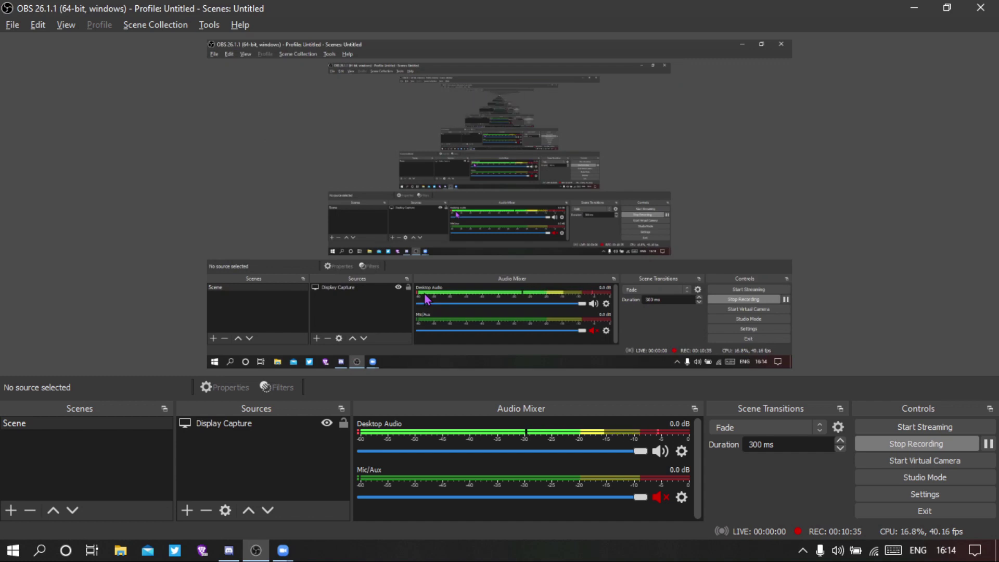
{"action": "key", "text": "alt+Tab"}
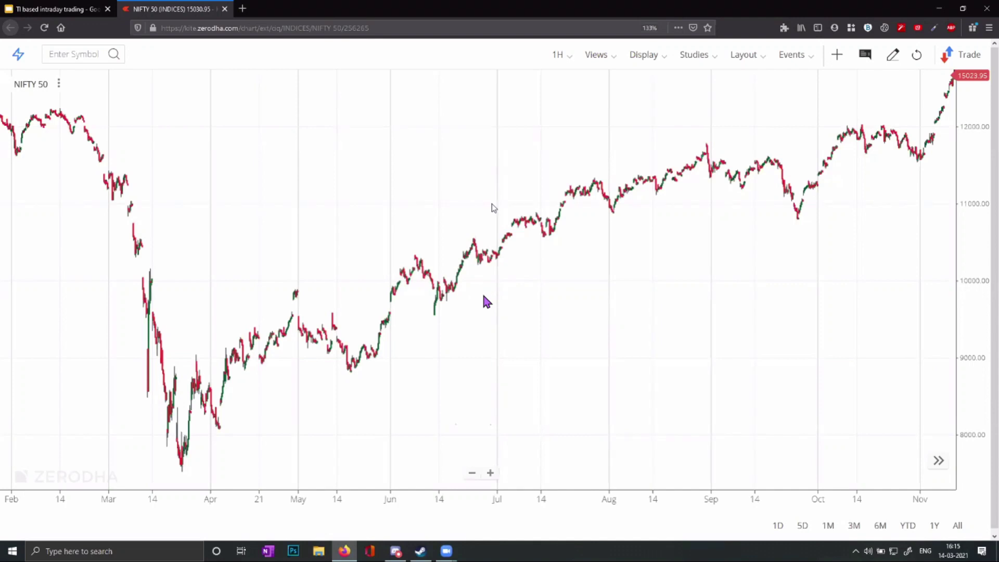
Examine the March 2020 crash and the following recovery on the NIFTY 50 chart.
{"action": "left_click_drag", "start_coordinate": [461, 191], "coordinate": [479, 195]}
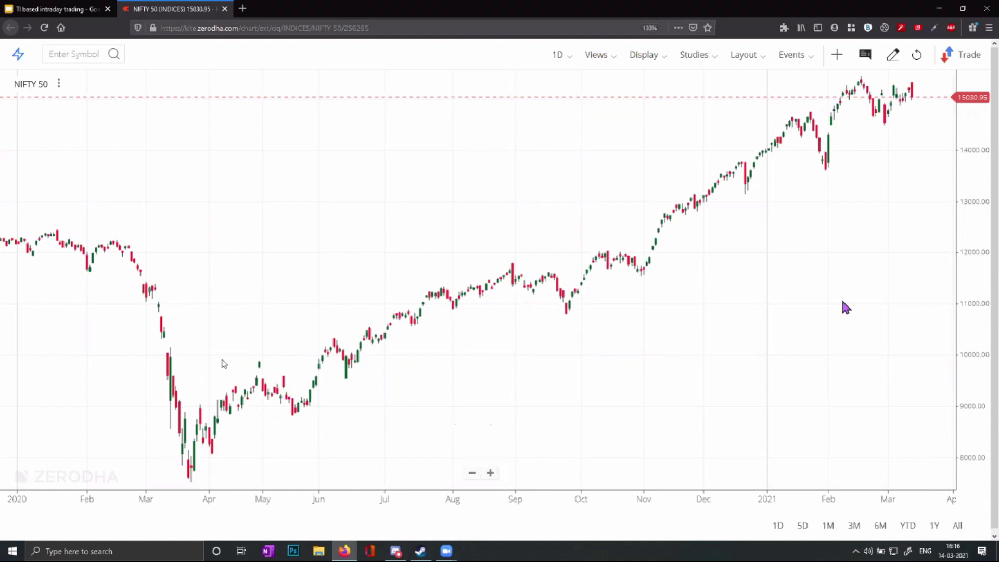
{"action": "left_click_drag", "start_coordinate": [272, 308], "coordinate": [260, 254]}
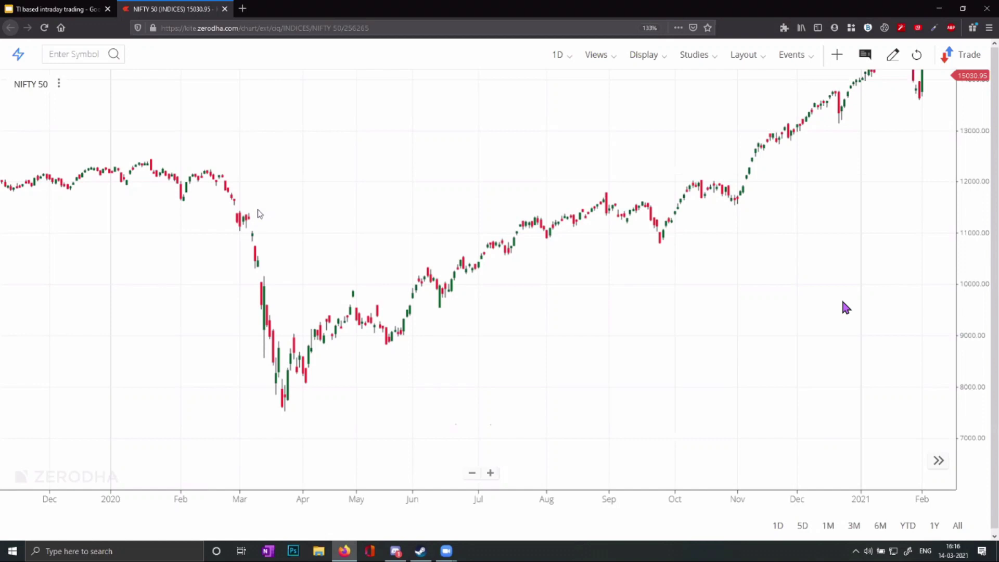
{"action": "left_click_drag", "start_coordinate": [618, 288], "coordinate": [551, 401]}
{"action": "left_click_drag", "start_coordinate": [403, 388], "coordinate": [216, 435]}
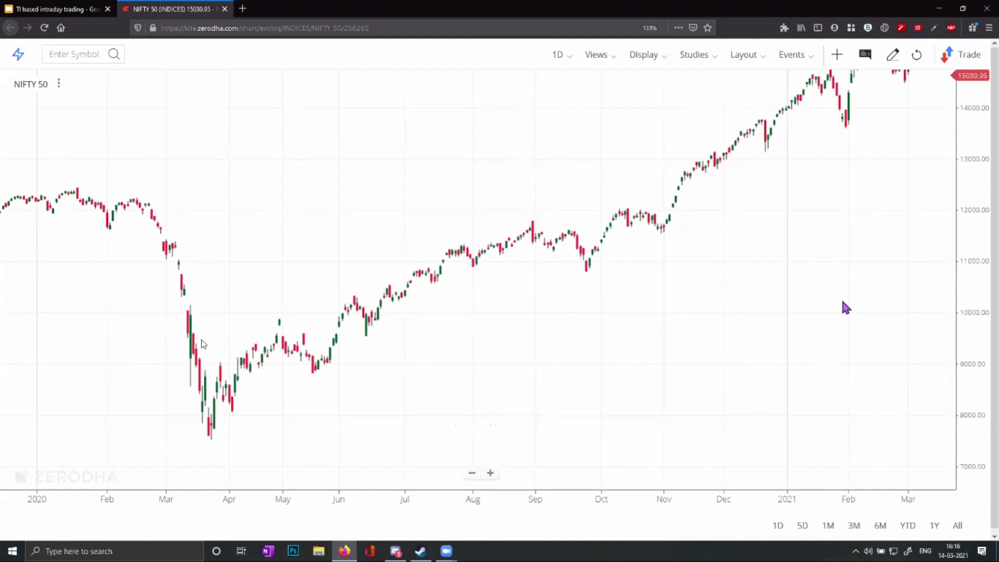
{"action": "scroll", "coordinate": [313, 234], "scroll_direction": "left", "scroll_amount": 3}
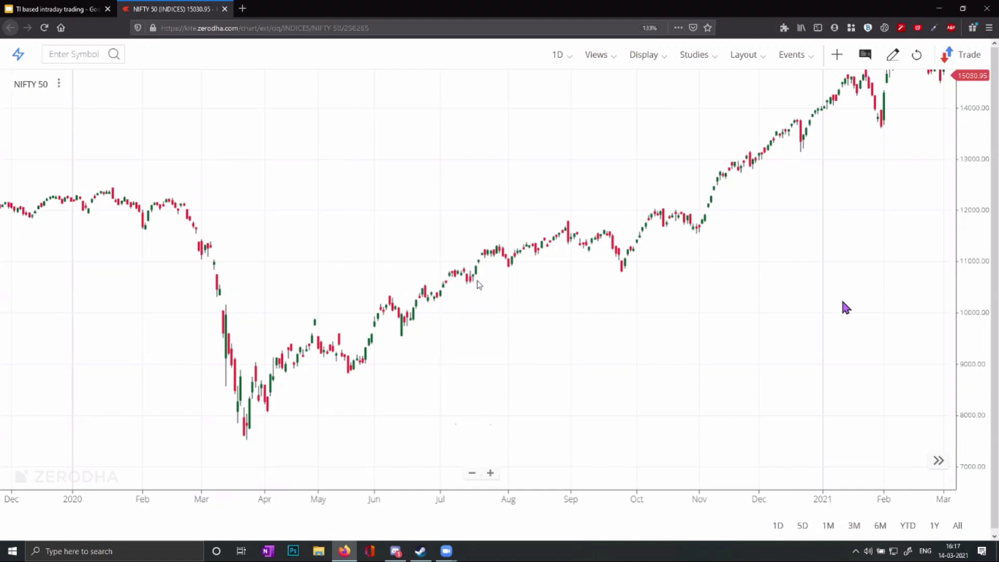
{"action": "mouse_move", "coordinate": [844, 302]}
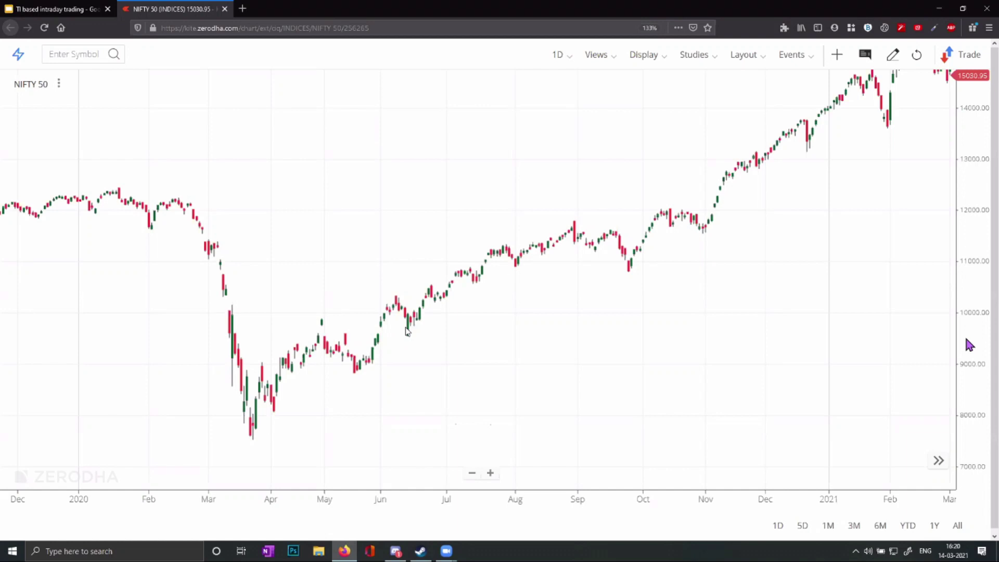
Compare the 2019 price range with the 2020 crash and the May to July 2020 recovery on the daily chart.
{"action": "scroll", "coordinate": [434, 360], "scroll_direction": "up", "scroll_amount": 5}
{"action": "scroll", "coordinate": [435, 361], "scroll_direction": "down", "scroll_amount": 5}
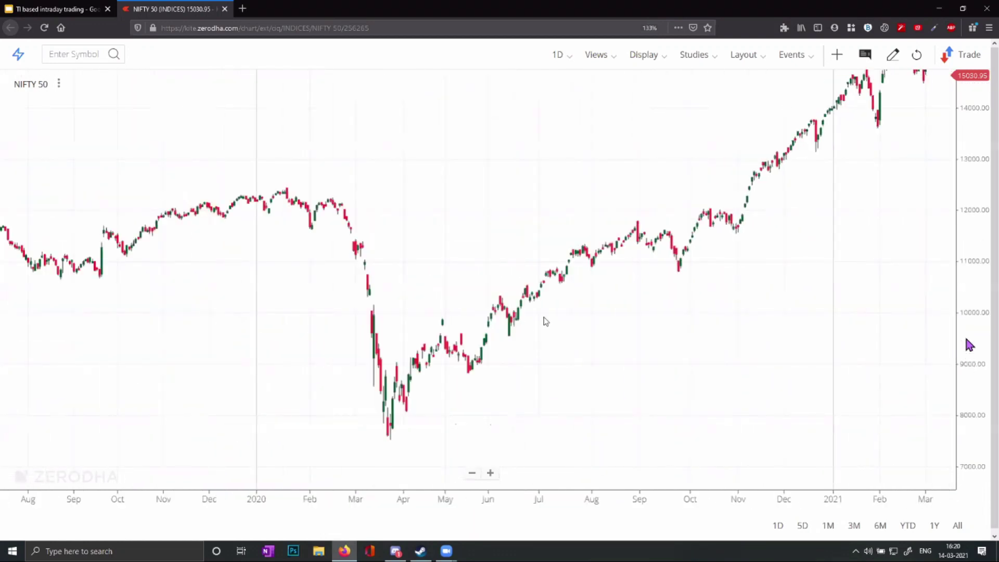
{"action": "scroll", "coordinate": [575, 327], "scroll_direction": "down", "scroll_amount": 2}
{"action": "scroll", "coordinate": [397, 326], "scroll_direction": "up", "scroll_amount": 4}
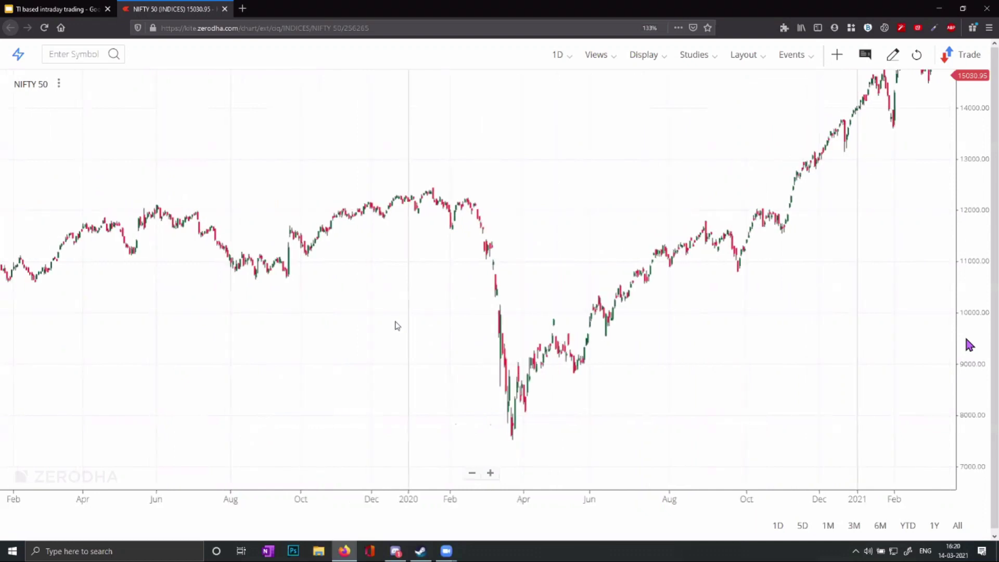
{"action": "scroll", "coordinate": [393, 320], "scroll_direction": "down", "scroll_amount": 4}
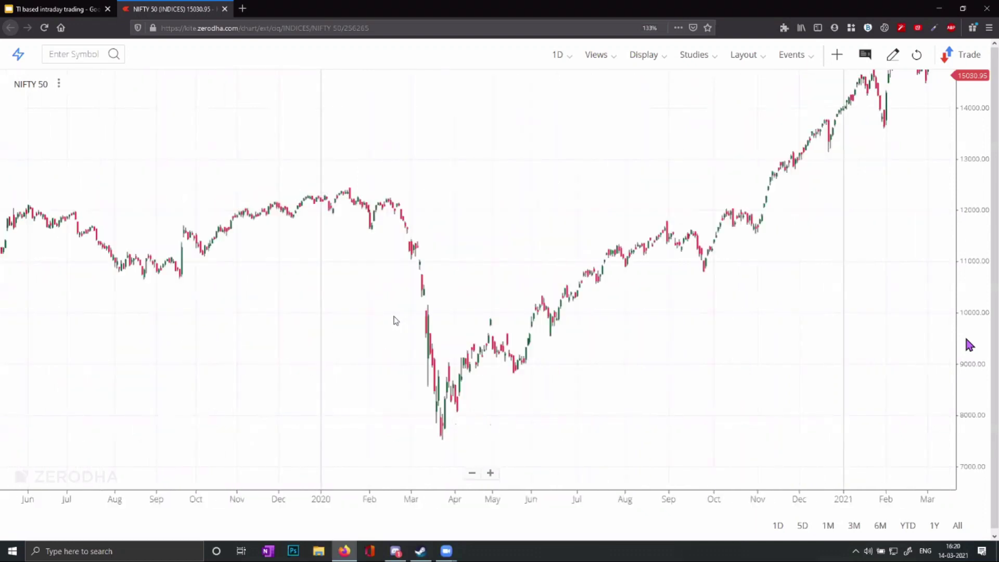
{"action": "scroll", "coordinate": [386, 334], "scroll_direction": "up", "scroll_amount": 4}
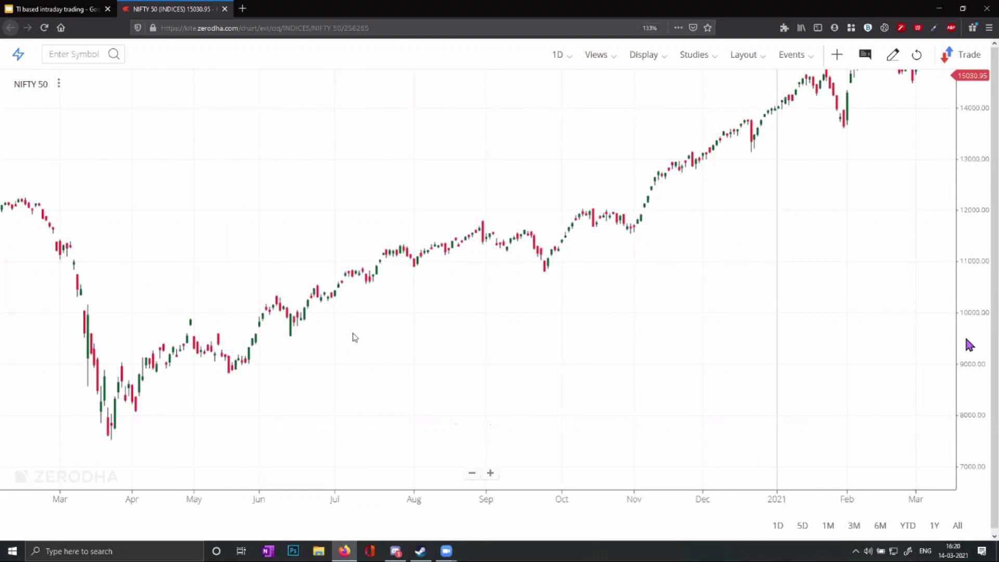
{"action": "left_click_drag", "start_coordinate": [400, 337], "coordinate": [452, 207]}
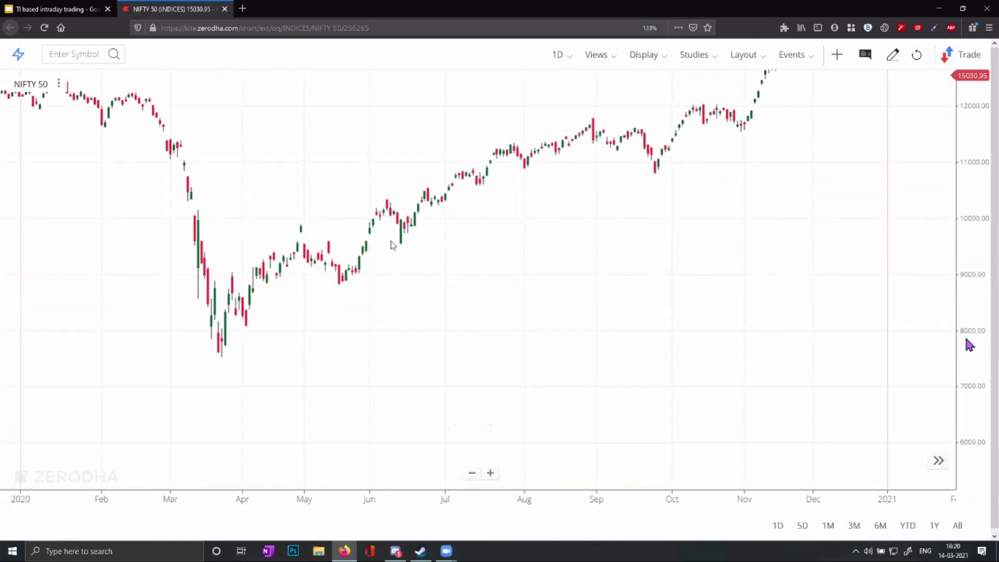
{"action": "scroll", "coordinate": [423, 271], "scroll_direction": "down", "scroll_amount": 2}
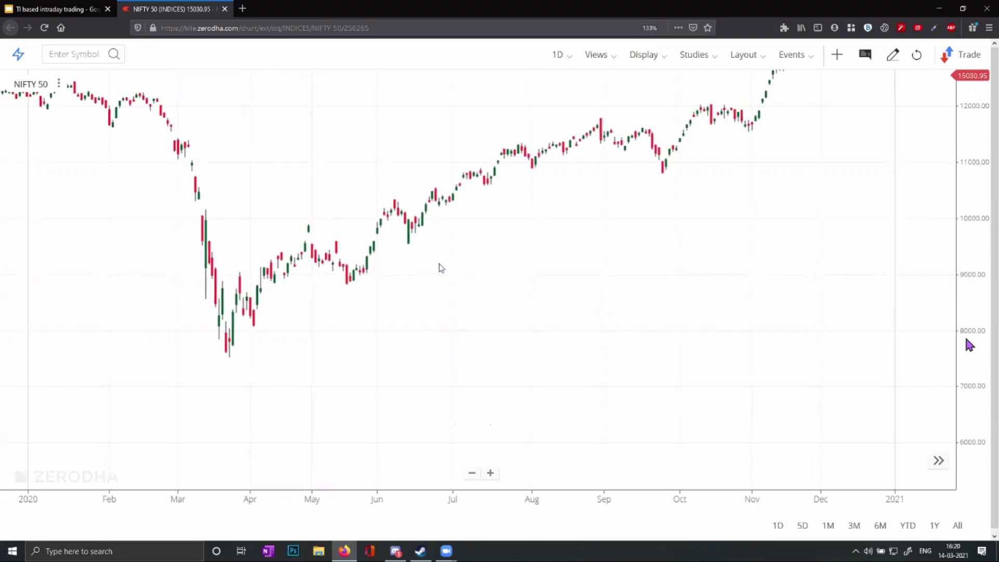
{"action": "scroll", "coordinate": [437, 250], "scroll_direction": "down", "scroll_amount": 2}
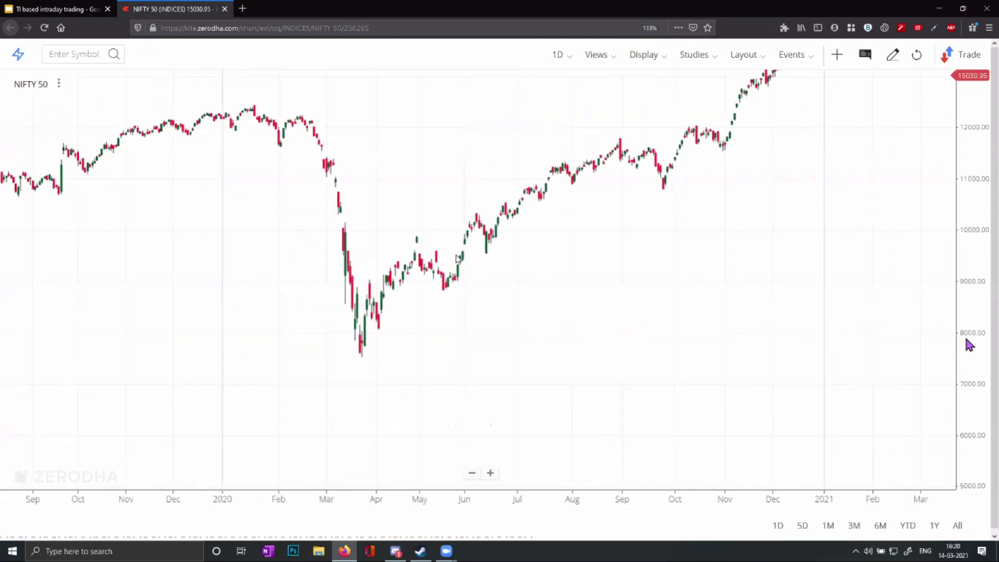
{"action": "scroll", "coordinate": [359, 270], "scroll_direction": "up", "scroll_amount": 3}
{"action": "scroll", "coordinate": [422, 277], "scroll_direction": "up", "scroll_amount": 2}
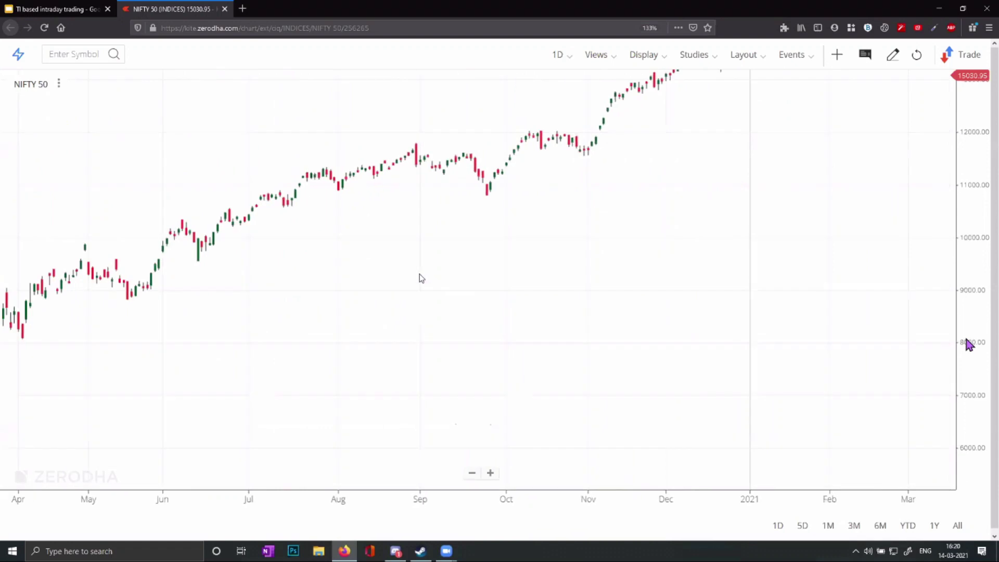
{"action": "scroll", "coordinate": [439, 272], "scroll_direction": "up", "scroll_amount": 2}
{"action": "scroll", "coordinate": [416, 265], "scroll_direction": "down", "scroll_amount": 4}
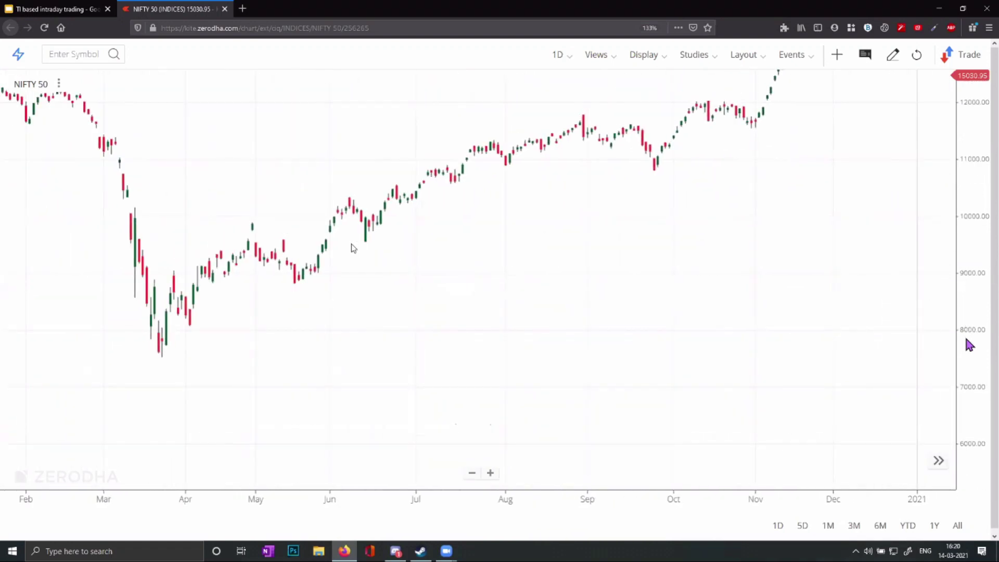
{"action": "scroll", "coordinate": [245, 326], "scroll_direction": "up", "scroll_amount": 3}
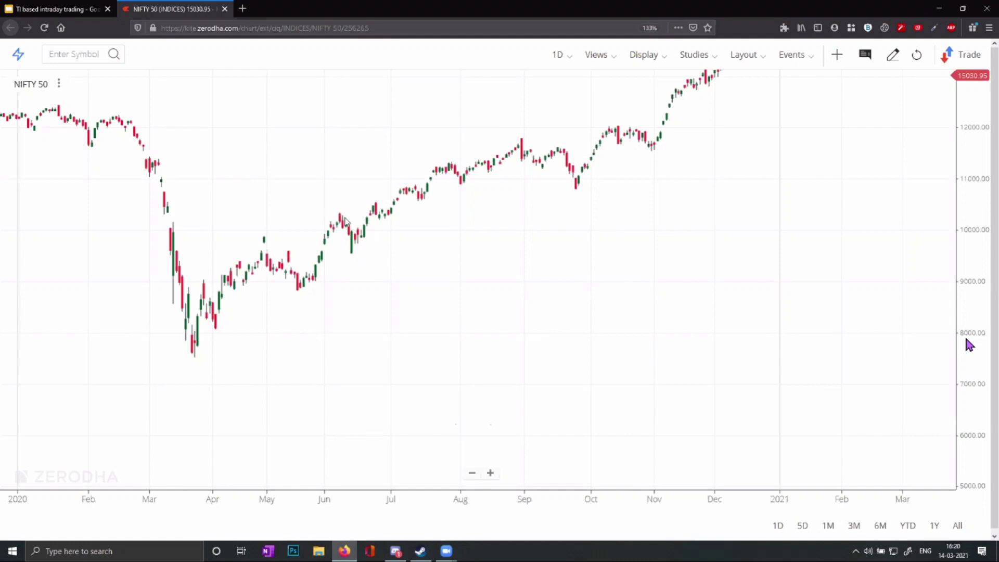
Inspect the daily candles from the March 2020 low through the mid-2020 swing highs and lows.
{"action": "scroll", "coordinate": [353, 262], "scroll_direction": "up", "scroll_amount": 10}
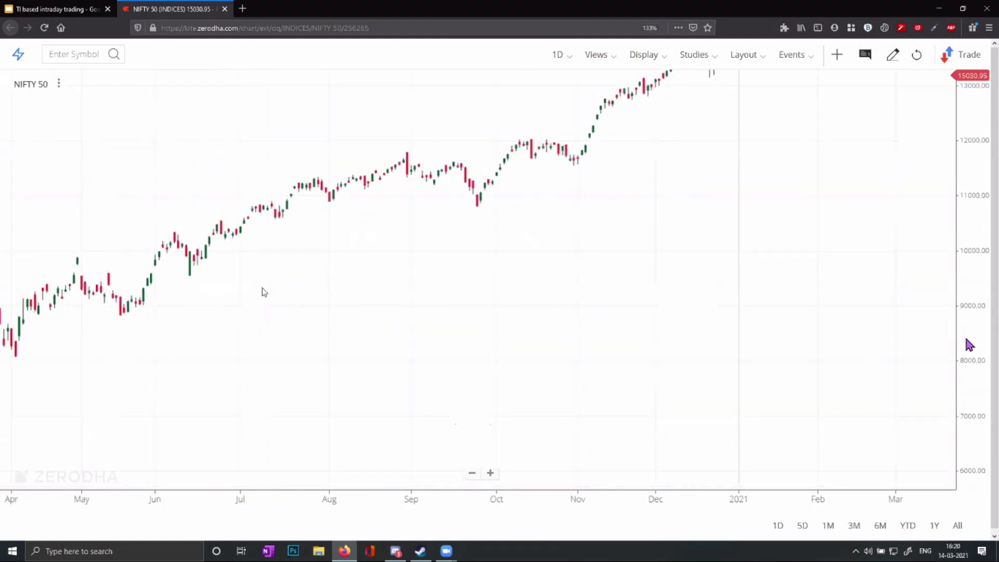
{"action": "scroll", "coordinate": [475, 326], "scroll_direction": "down", "scroll_amount": 8}
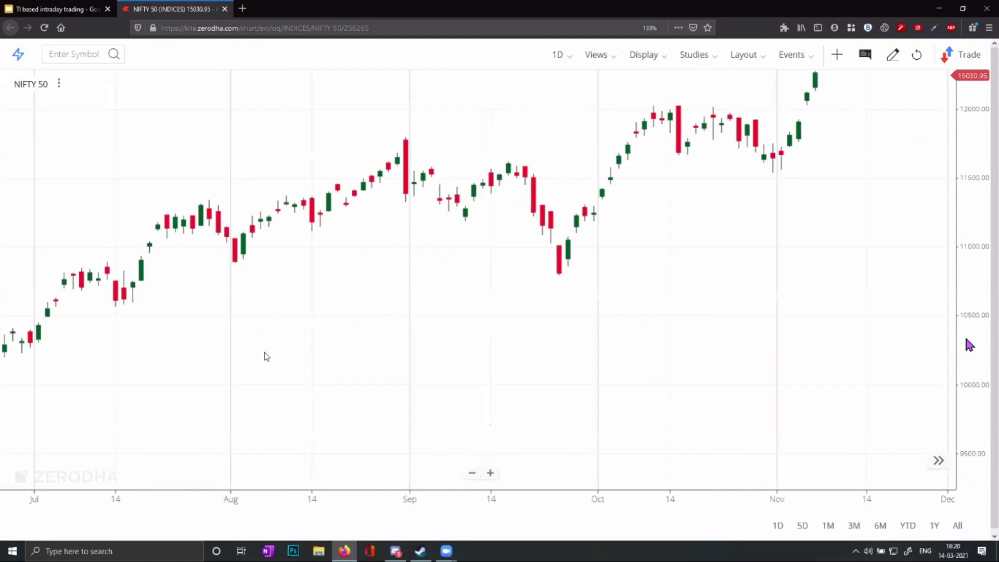
{"action": "scroll", "coordinate": [573, 195], "scroll_direction": "down", "scroll_amount": 3}
{"action": "scroll", "coordinate": [580, 189], "scroll_direction": "left", "scroll_amount": 5}
{"action": "scroll", "coordinate": [627, 294], "scroll_direction": "down", "scroll_amount": 3}
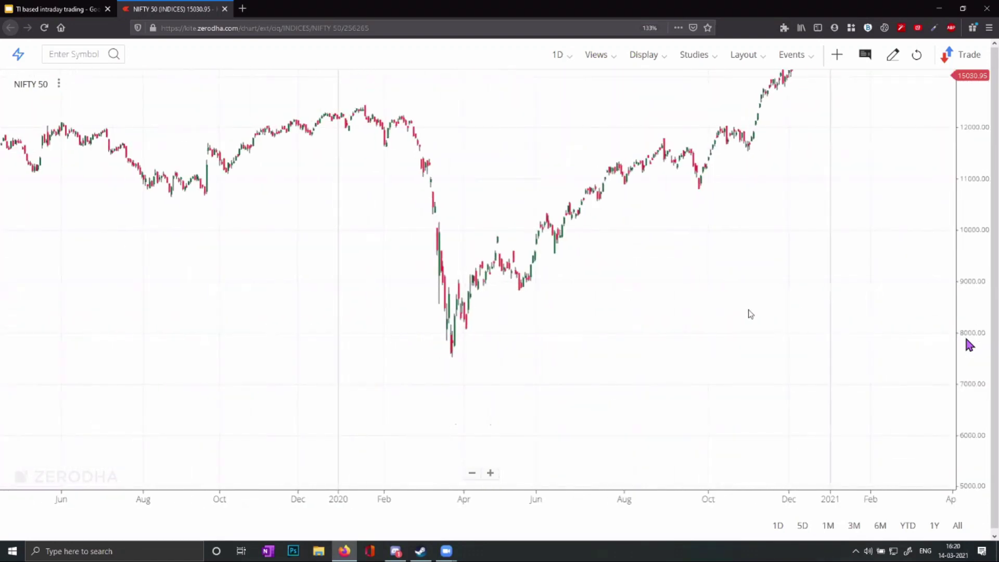
{"action": "scroll", "coordinate": [747, 313], "scroll_direction": "left", "scroll_amount": 8}
{"action": "scroll", "coordinate": [638, 363], "scroll_direction": "right", "scroll_amount": 8}
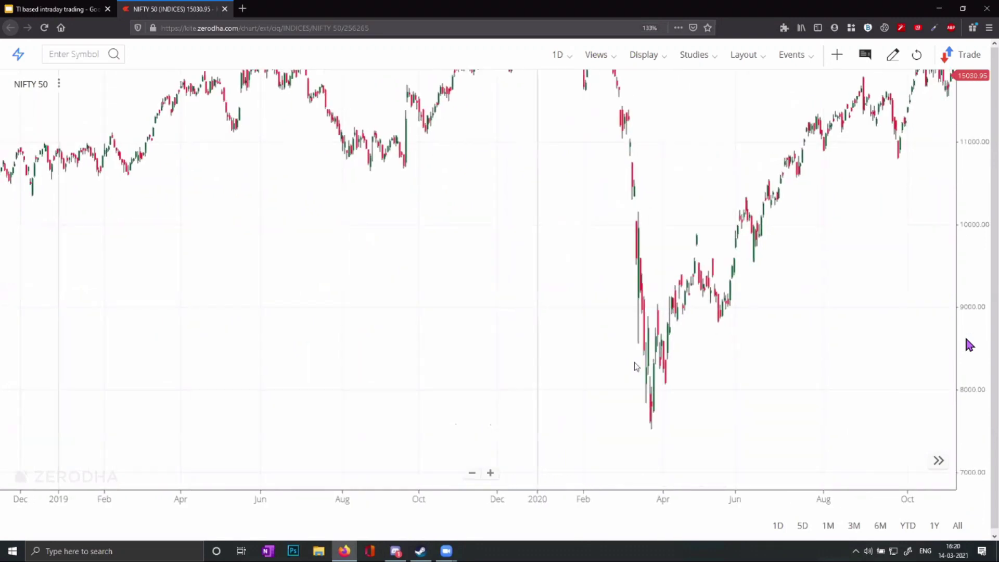
{"action": "scroll", "coordinate": [631, 230], "scroll_direction": "up", "scroll_amount": 5}
{"action": "scroll", "coordinate": [682, 67], "scroll_direction": "left", "scroll_amount": 5}
{"action": "scroll", "coordinate": [688, 299], "scroll_direction": "up", "scroll_amount": 5}
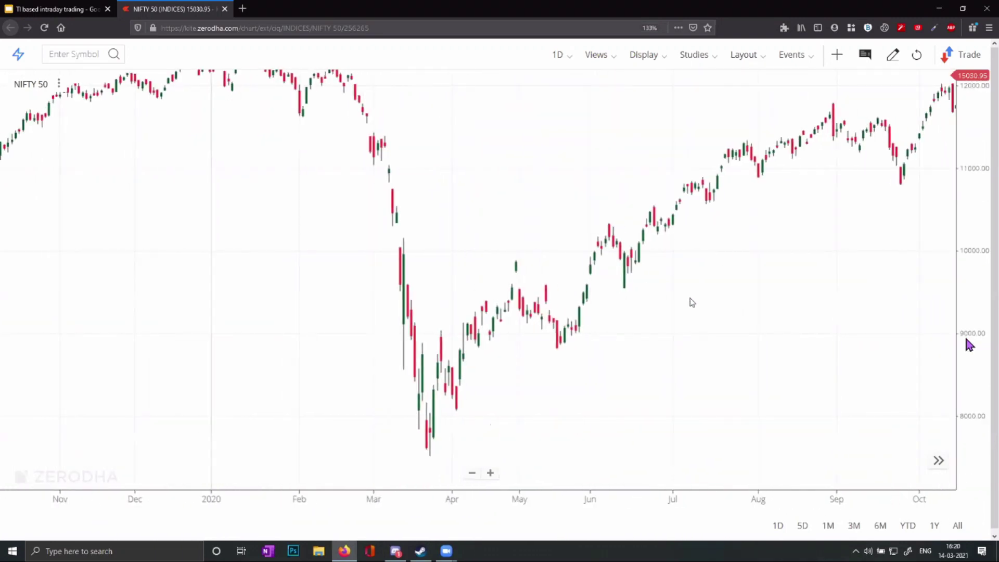
{"action": "scroll", "coordinate": [667, 310], "scroll_direction": "down", "scroll_amount": 2}
{"action": "scroll", "coordinate": [667, 309], "scroll_direction": "right", "scroll_amount": 2}
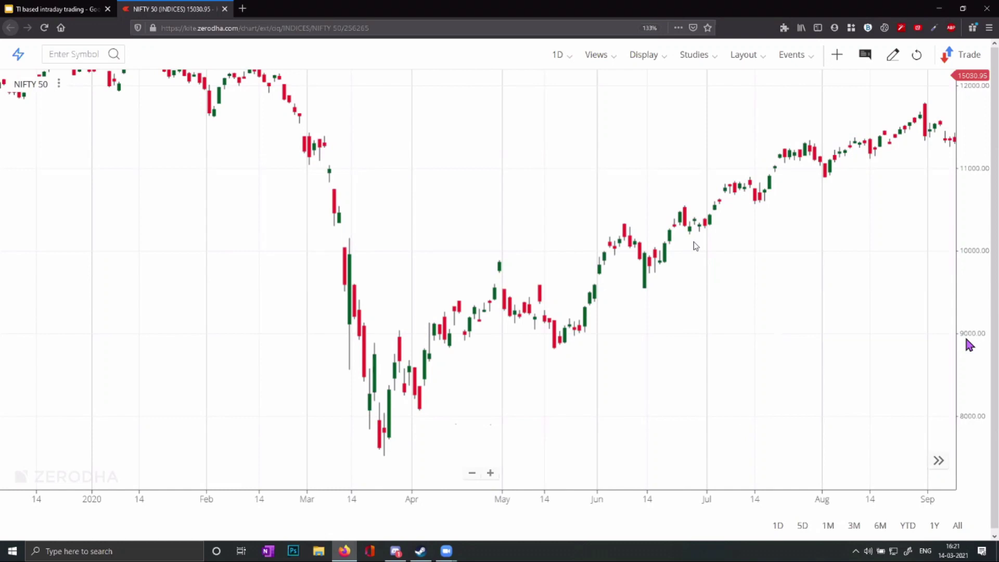
Draw horizontal lines across the daily NIFTY 50 chart at 8992.75, 10048.15 and 9561.04 to mark price levels.
{"action": "left_click", "coordinate": [712, 61]}
{"action": "left_click", "coordinate": [747, 67]}
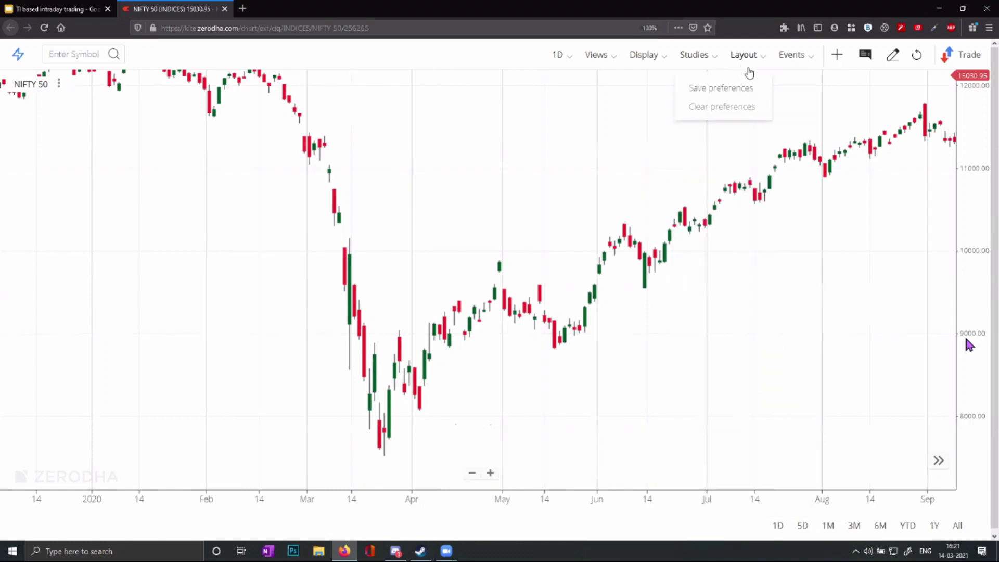
{"action": "left_click", "coordinate": [890, 64]}
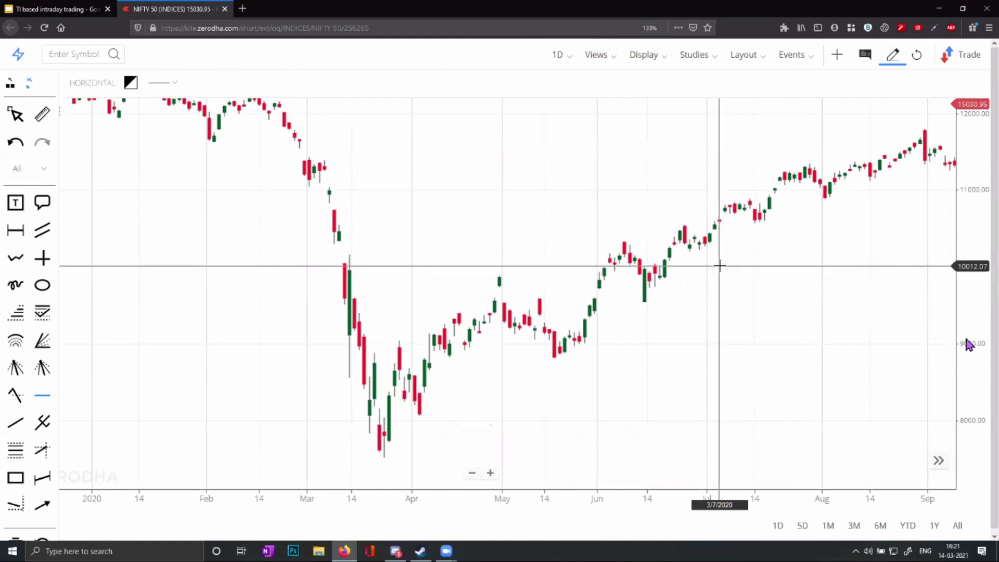
{"action": "left_click", "coordinate": [704, 344]}
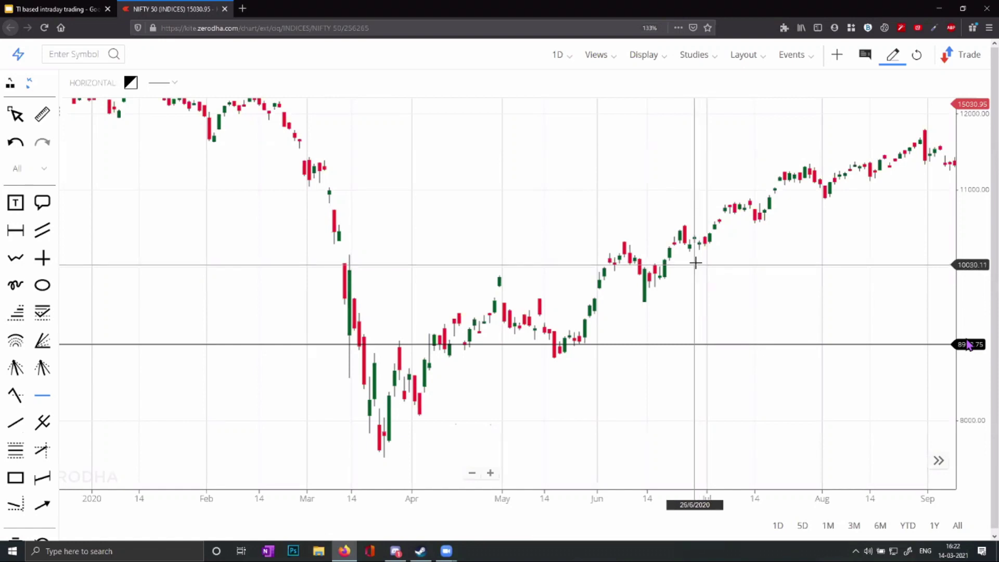
{"action": "left_click", "coordinate": [695, 264]}
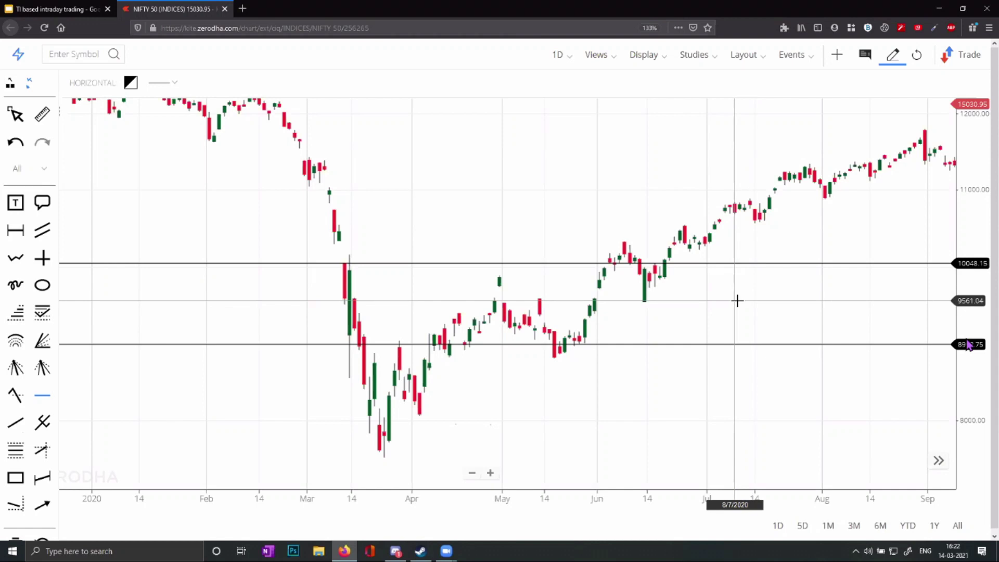
{"action": "left_click", "coordinate": [737, 300]}
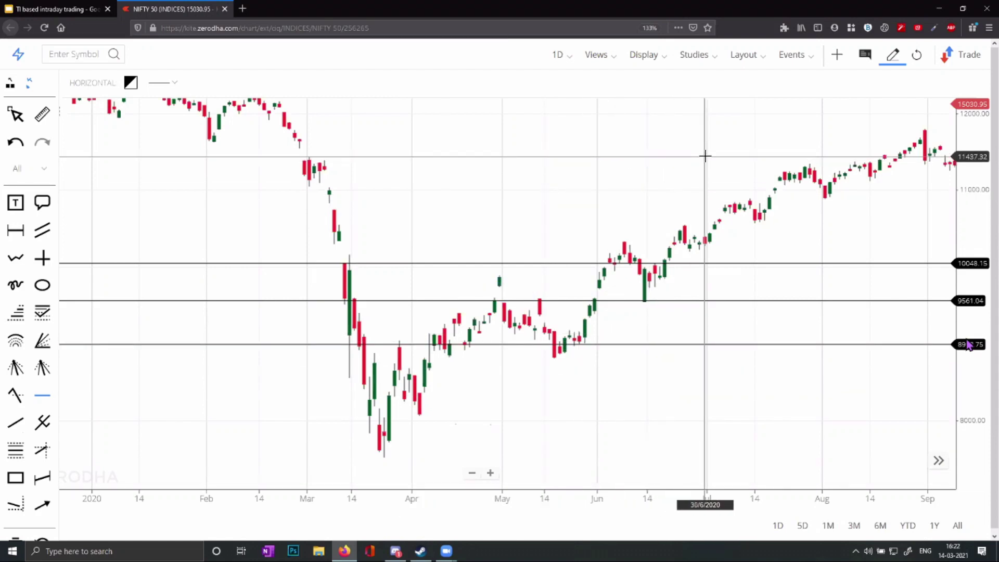
Draw horizontal lines at 10905.00, 11616.59 and 11255.15 across the July to October 2020 swings on the daily chart.
{"action": "left_click_drag", "start_coordinate": [649, 193], "coordinate": [394, 219]}
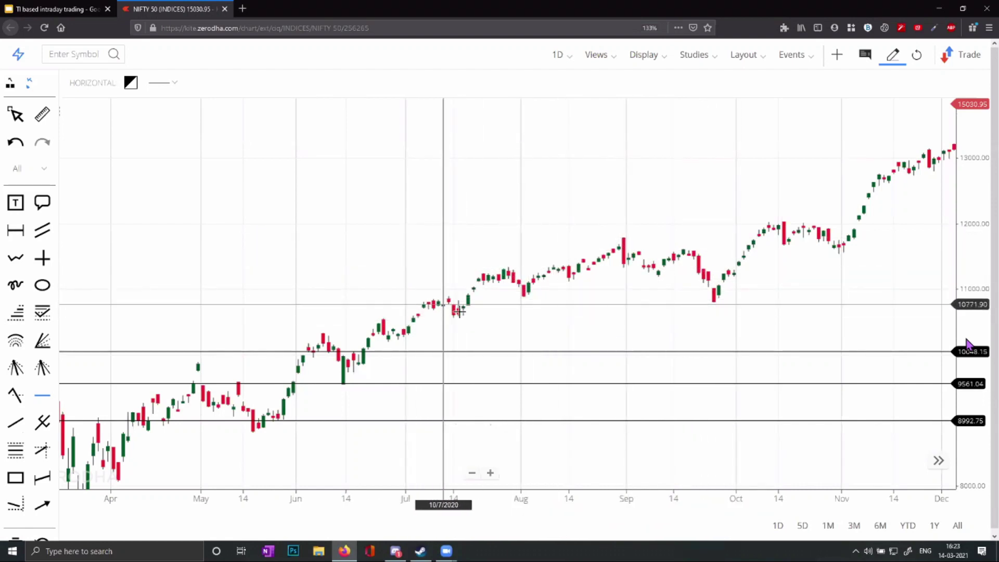
{"action": "left_click_drag", "start_coordinate": [720, 221], "coordinate": [613, 158]}
{"action": "left_click_drag", "start_coordinate": [635, 342], "coordinate": [638, 343]}
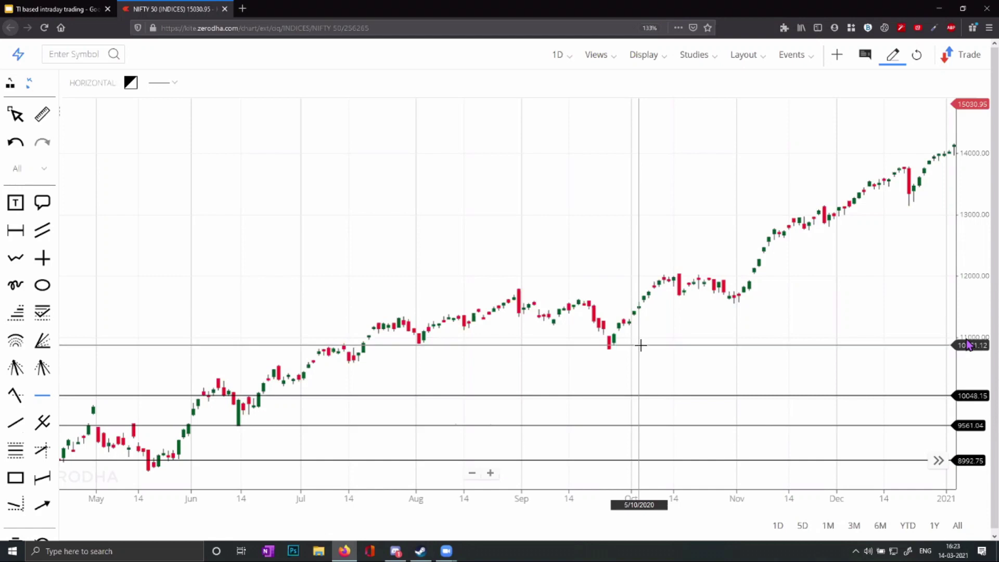
{"action": "left_click", "coordinate": [640, 343]}
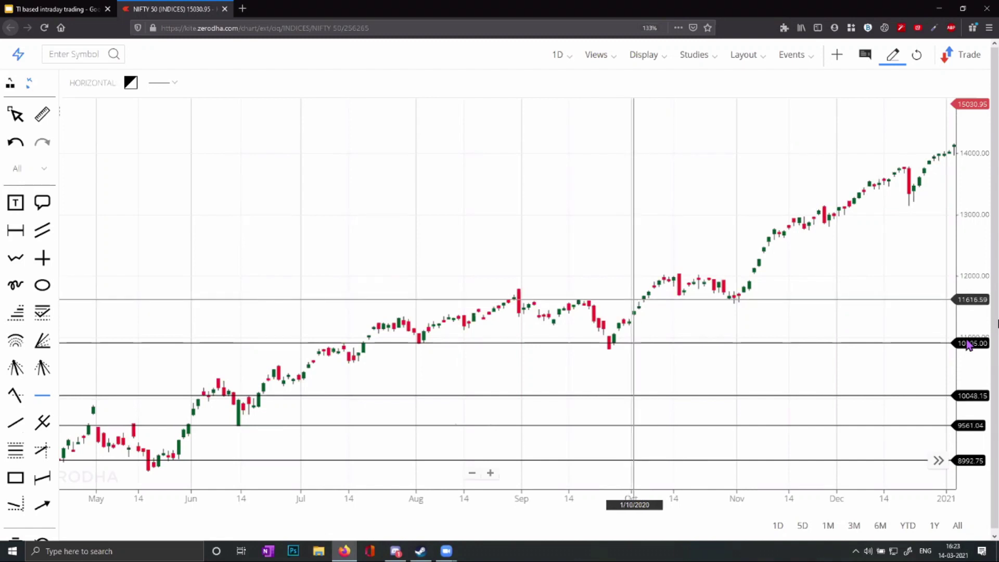
{"action": "left_click", "coordinate": [633, 299]}
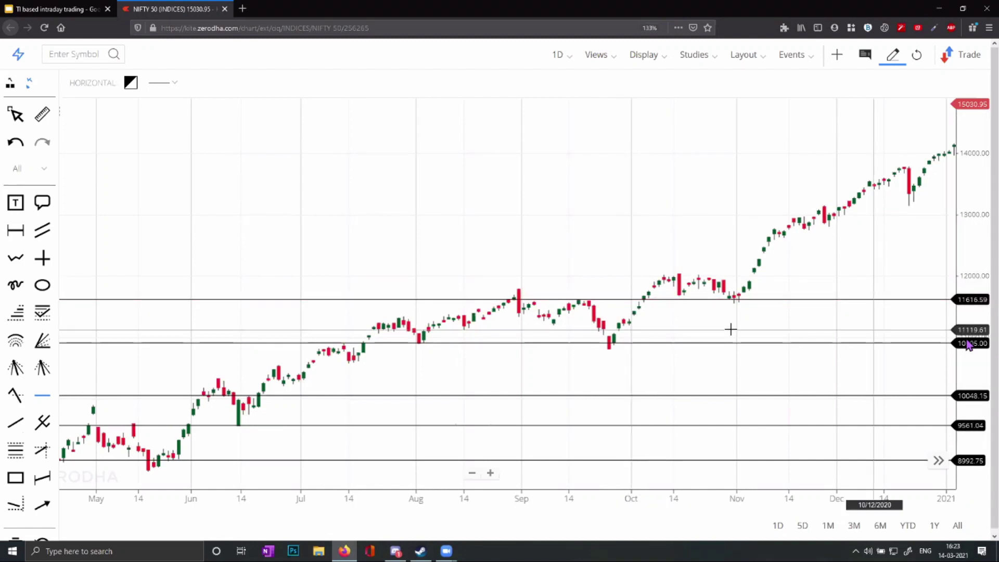
{"action": "left_click", "coordinate": [609, 321]}
{"action": "left_click", "coordinate": [628, 344]}
Draw a horizontal line at 11984.79 along the October 2020 highs on the daily chart.
{"action": "left_click_drag", "start_coordinate": [768, 172], "coordinate": [567, 190]}
{"action": "left_click_drag", "start_coordinate": [690, 192], "coordinate": [747, 168]}
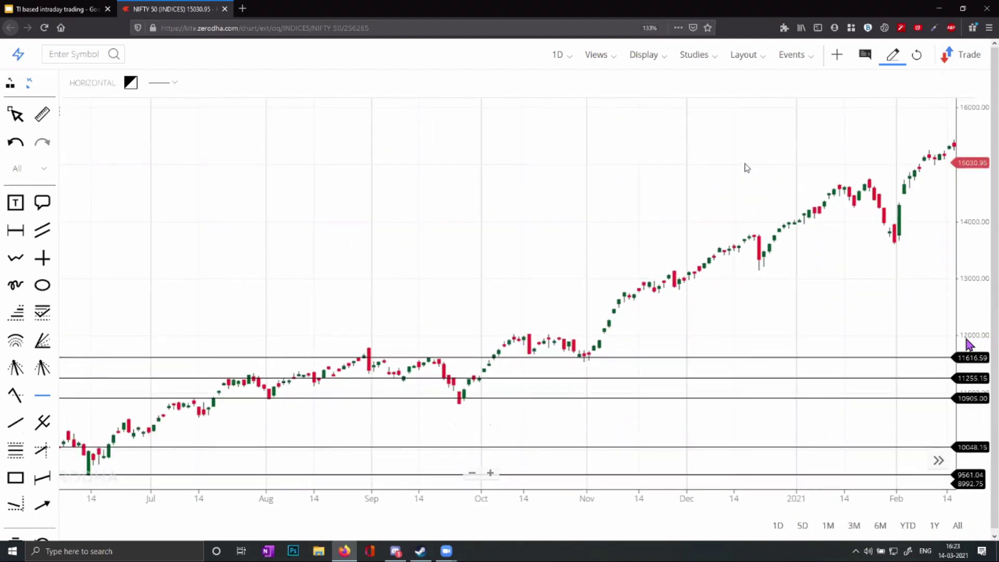
{"action": "left_click_drag", "start_coordinate": [750, 168], "coordinate": [776, 165]}
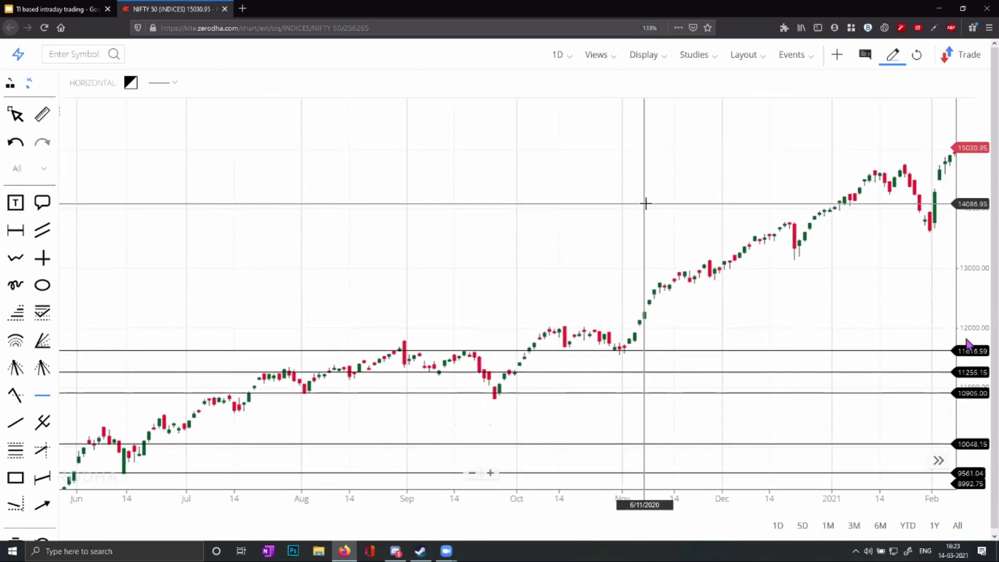
{"action": "left_click_drag", "start_coordinate": [606, 245], "coordinate": [663, 249]}
{"action": "scroll", "coordinate": [785, 243], "scroll_direction": "up", "scroll_amount": 5}
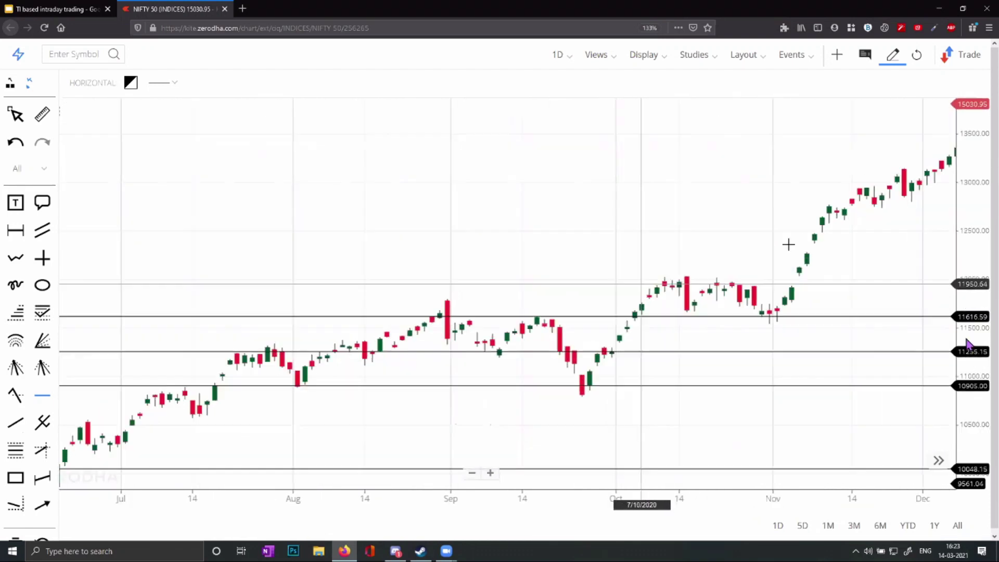
{"action": "scroll", "coordinate": [695, 198], "scroll_direction": "right", "scroll_amount": 3}
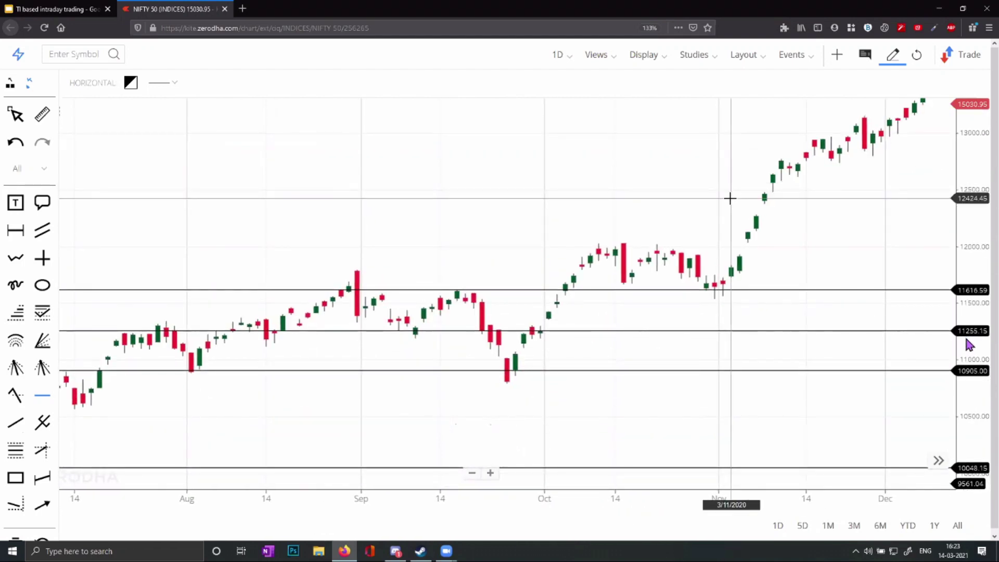
{"action": "left_click_drag", "start_coordinate": [719, 286], "coordinate": [720, 283]}
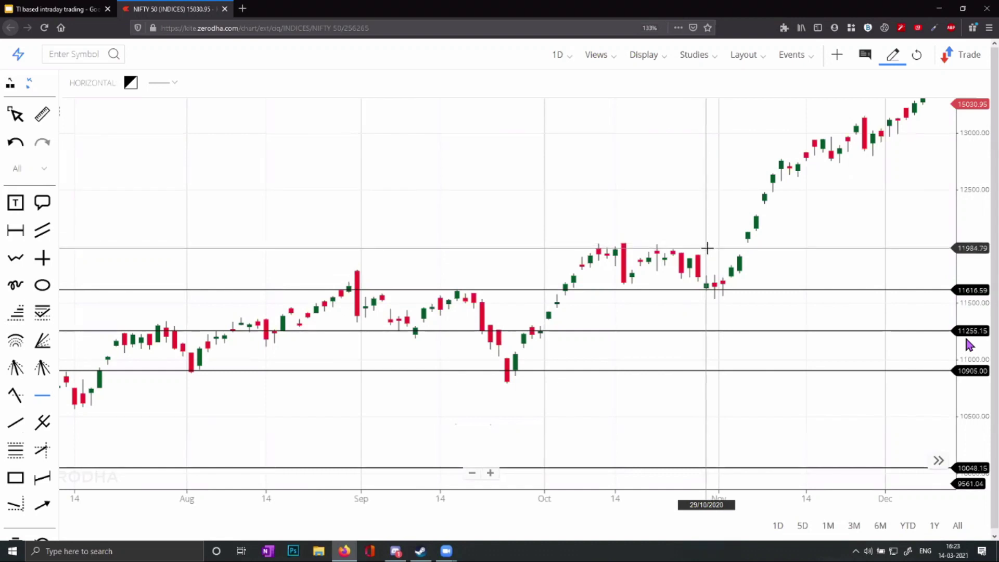
{"action": "left_click_drag", "start_coordinate": [721, 290], "coordinate": [721, 266]}
Examine how daily price behaves around the marked levels between the March 2020 low and the November 2020 breakout.
{"action": "scroll", "coordinate": [597, 167], "scroll_direction": "down", "scroll_amount": 10}
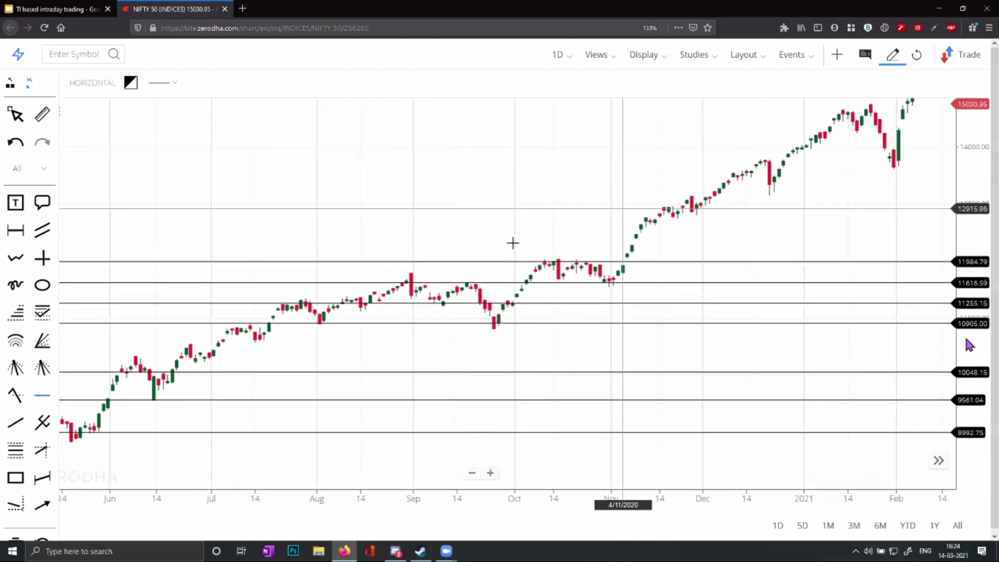
{"action": "left_click_drag", "start_coordinate": [431, 167], "coordinate": [458, 120]}
{"action": "scroll", "coordinate": [417, 263], "scroll_direction": "up", "scroll_amount": 8}
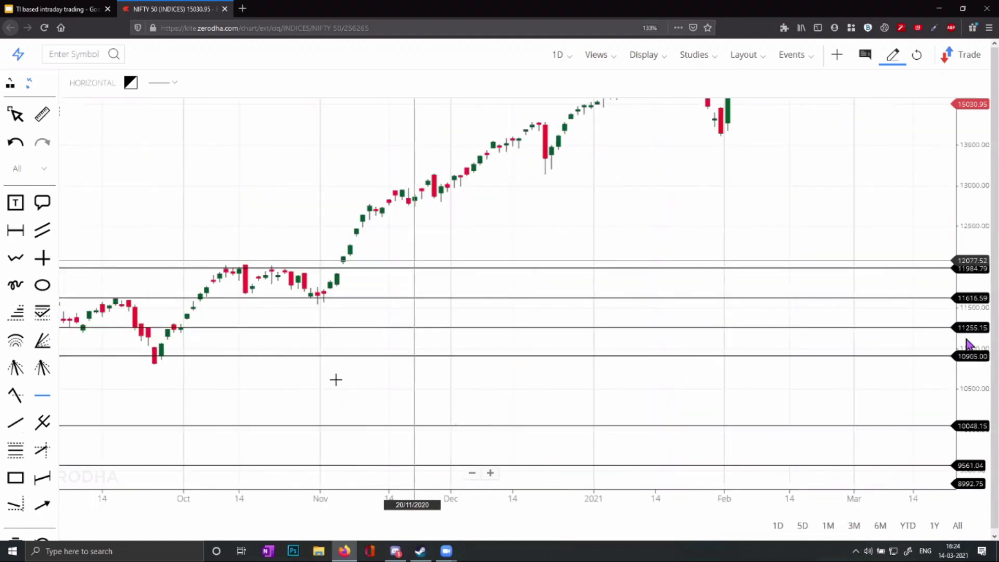
{"action": "left_click_drag", "start_coordinate": [439, 363], "coordinate": [881, 351]}
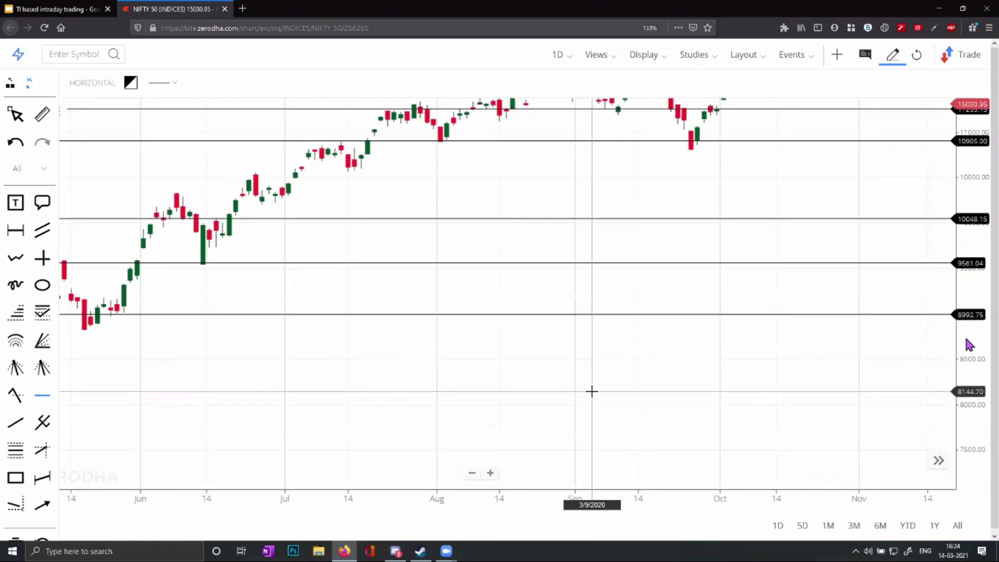
{"action": "scroll", "coordinate": [500, 409], "scroll_direction": "down", "scroll_amount": 6}
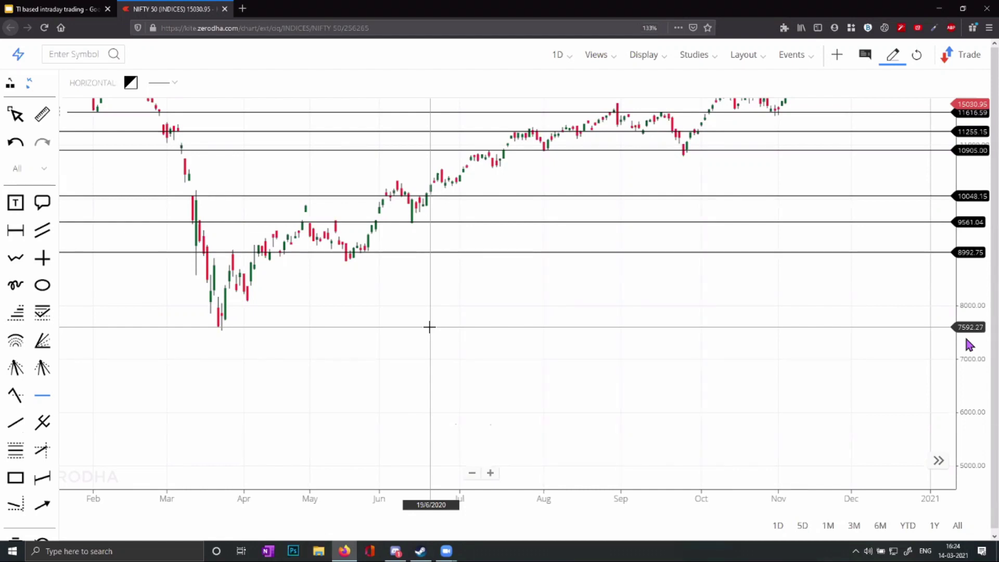
{"action": "left_click", "coordinate": [578, 163]}
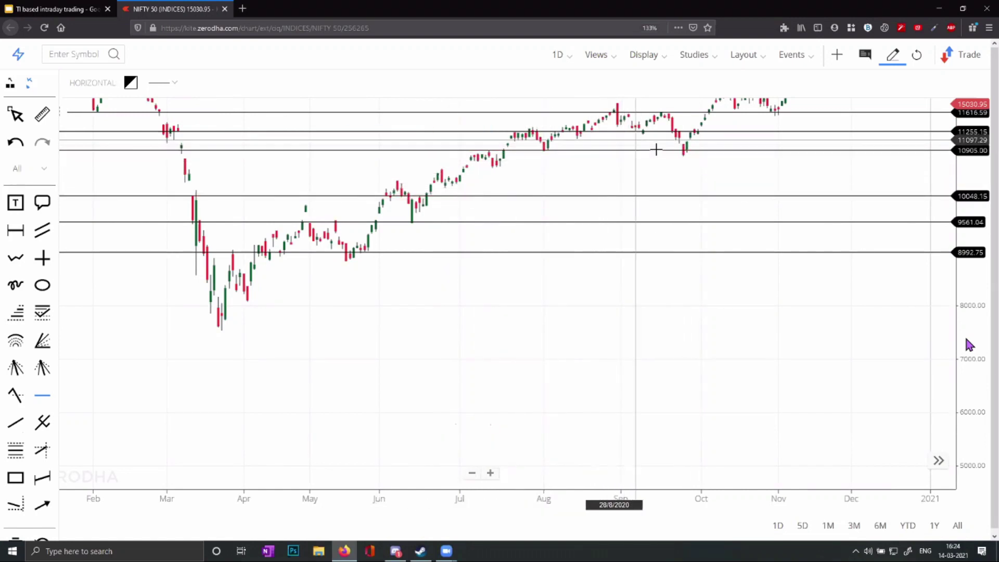
{"action": "left_click", "coordinate": [609, 150]}
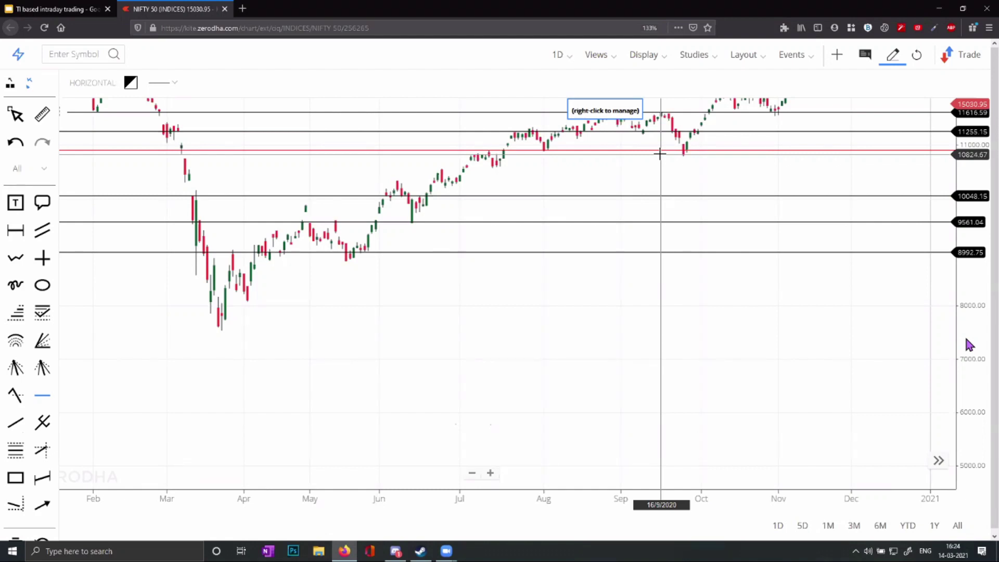
{"action": "left_click", "coordinate": [660, 154]}
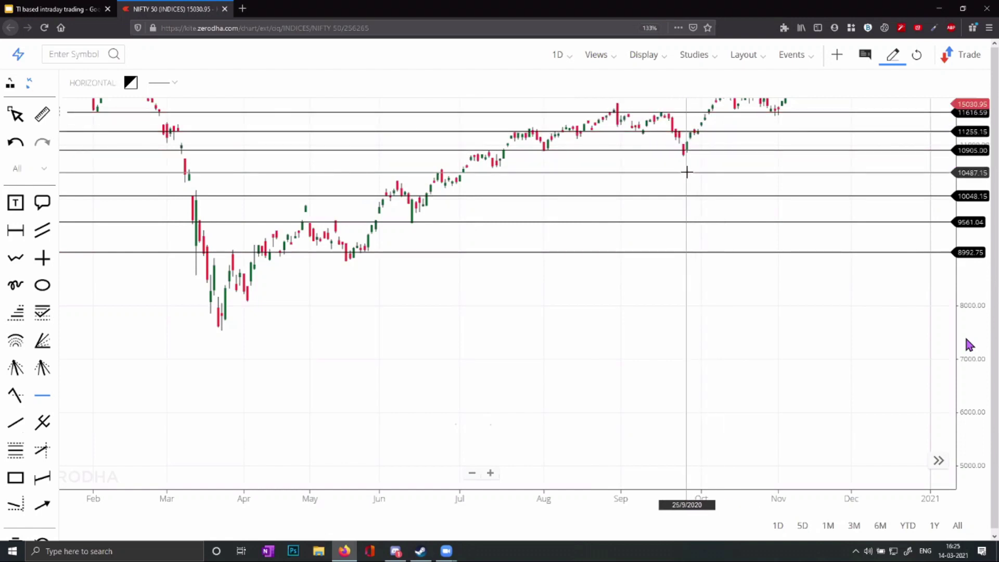
{"action": "scroll", "coordinate": [312, 201], "scroll_direction": "up", "scroll_amount": 5}
{"action": "left_click_drag", "start_coordinate": [386, 277], "coordinate": [588, 377]}
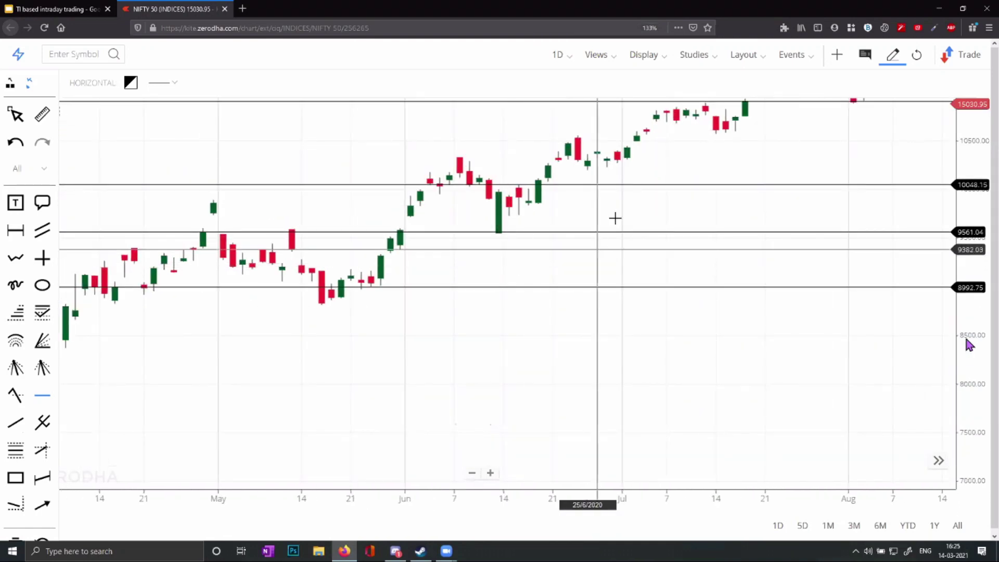
Switch the chart to the 1 Hour interval and move the 11616.59 horizontal line to 11697.20.
{"action": "left_click", "coordinate": [558, 55]}
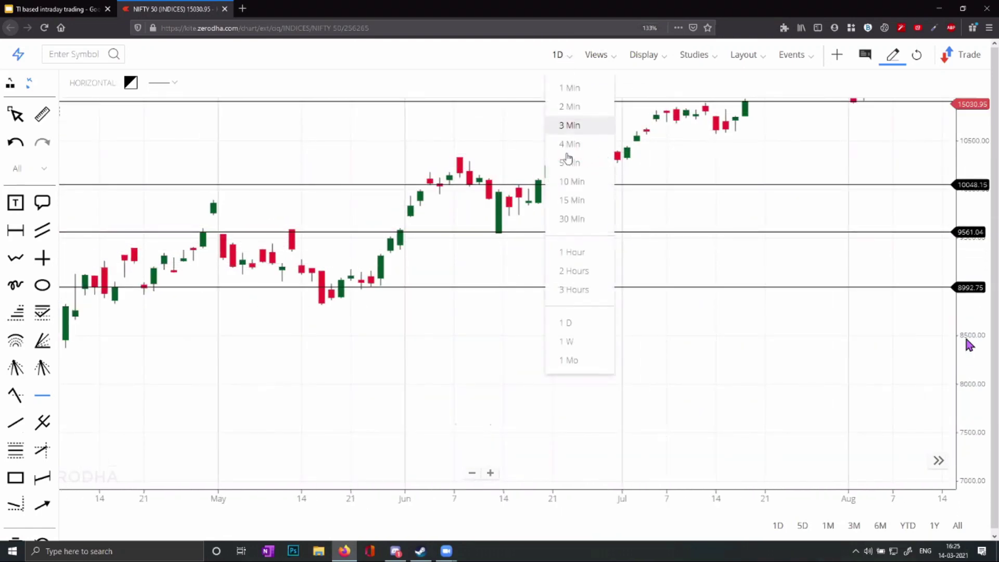
{"action": "left_click", "coordinate": [569, 253]}
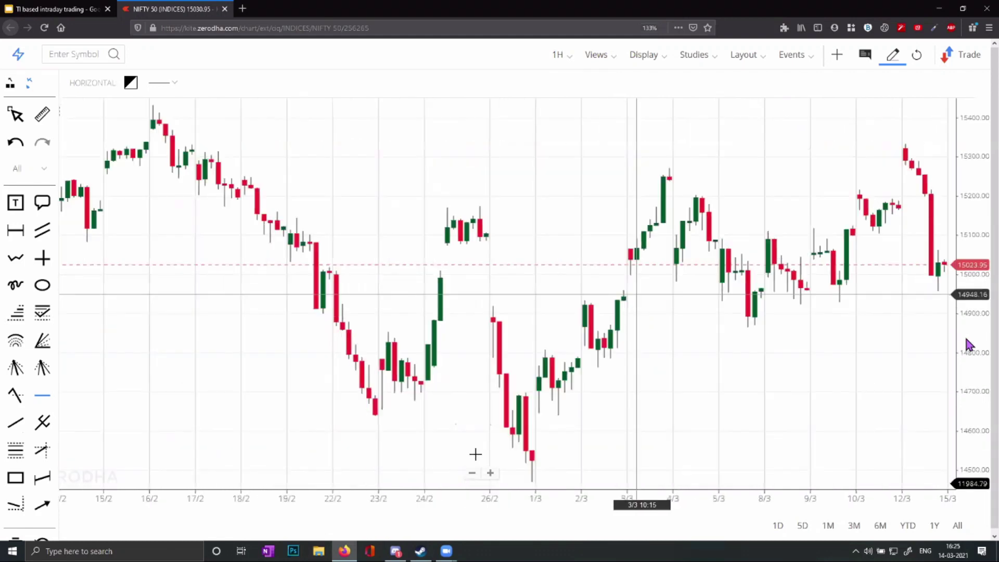
{"action": "left_click", "coordinate": [472, 473]}
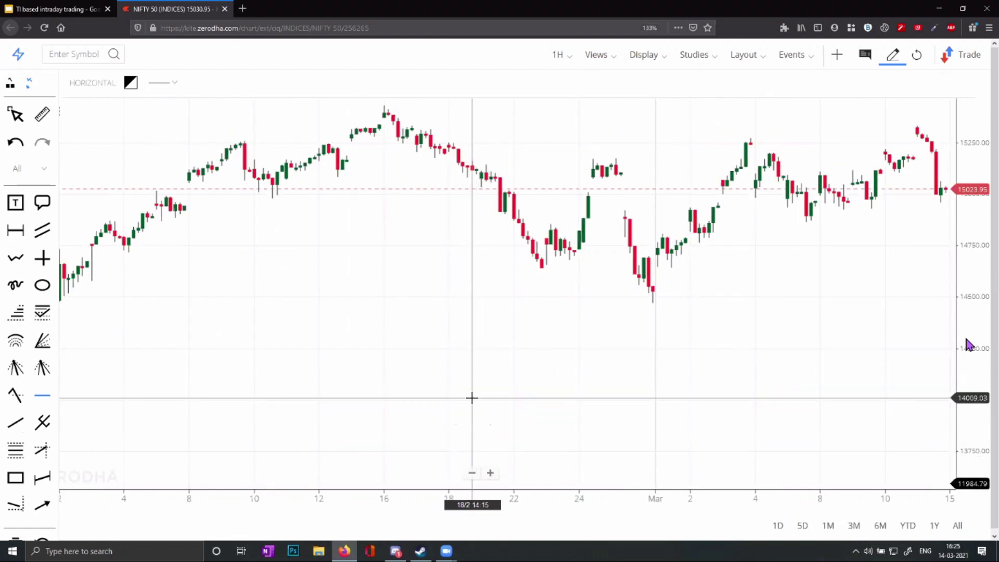
{"action": "left_click", "coordinate": [473, 473]}
{"action": "left_click", "coordinate": [467, 471]}
{"action": "left_click", "coordinate": [467, 471]}
{"action": "left_click", "coordinate": [468, 471]}
{"action": "left_click", "coordinate": [468, 471]}
{"action": "scroll", "coordinate": [303, 290], "scroll_direction": "down", "scroll_amount": 5}
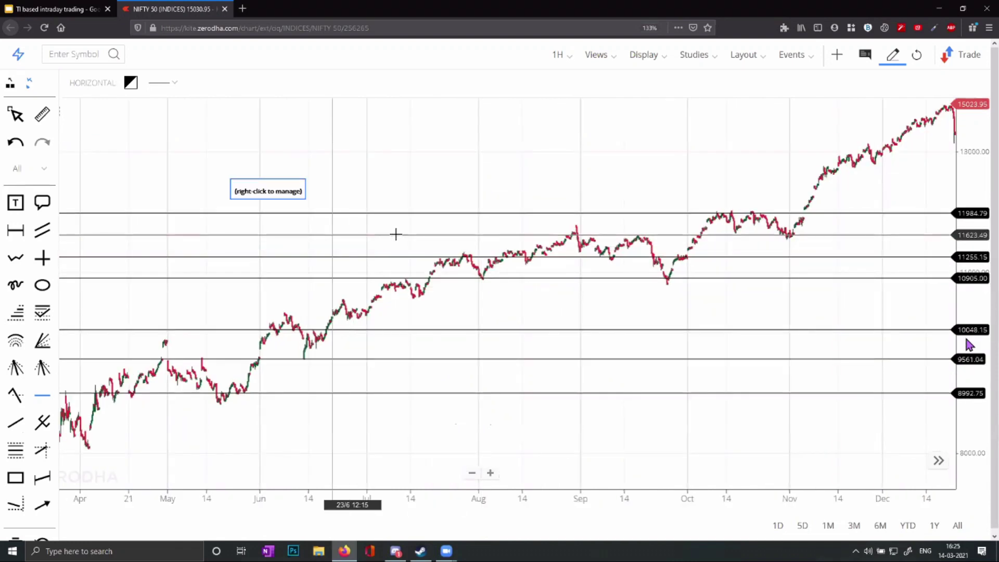
{"action": "left_click_drag", "start_coordinate": [638, 234], "coordinate": [597, 230]}
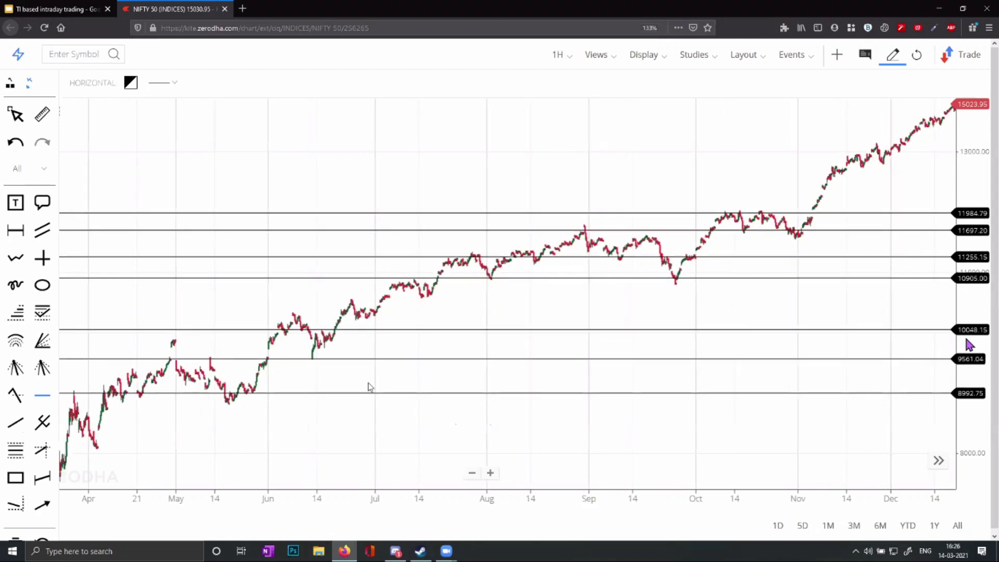
Inspect the hourly candles from March to June 2020 around the 8992.75, 9561.04 and 10048.15 levels.
{"action": "scroll", "coordinate": [353, 350], "scroll_direction": "up", "scroll_amount": 5}
{"action": "scroll", "coordinate": [274, 404], "scroll_direction": "left", "scroll_amount": 10}
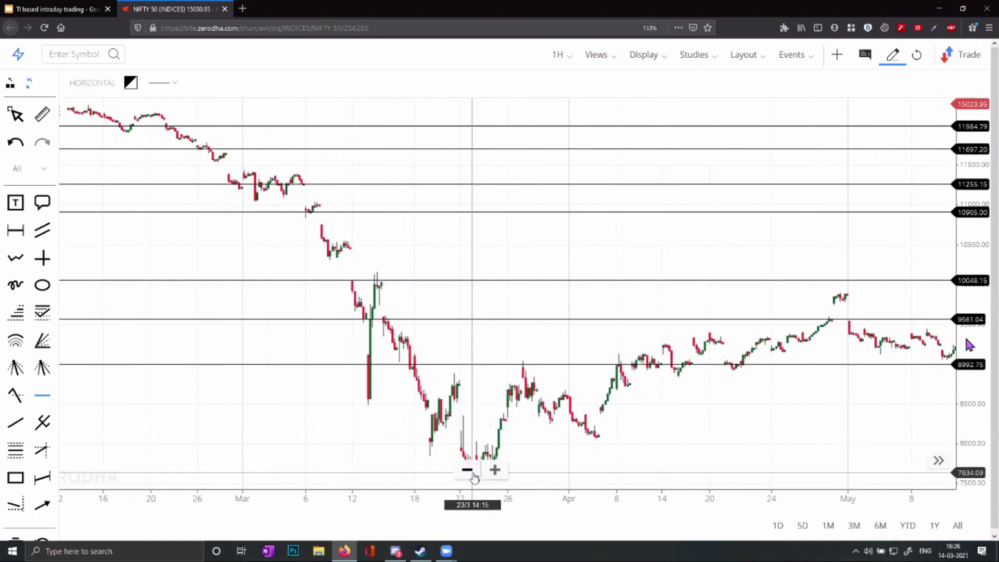
{"action": "scroll", "coordinate": [612, 421], "scroll_direction": "right", "scroll_amount": 10}
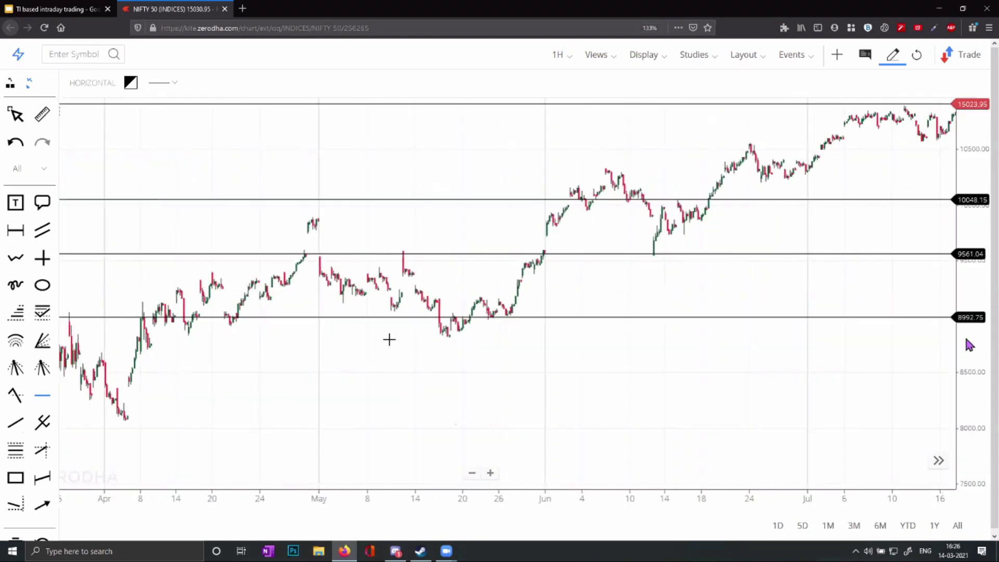
{"action": "scroll", "coordinate": [574, 316], "scroll_direction": "up", "scroll_amount": 5}
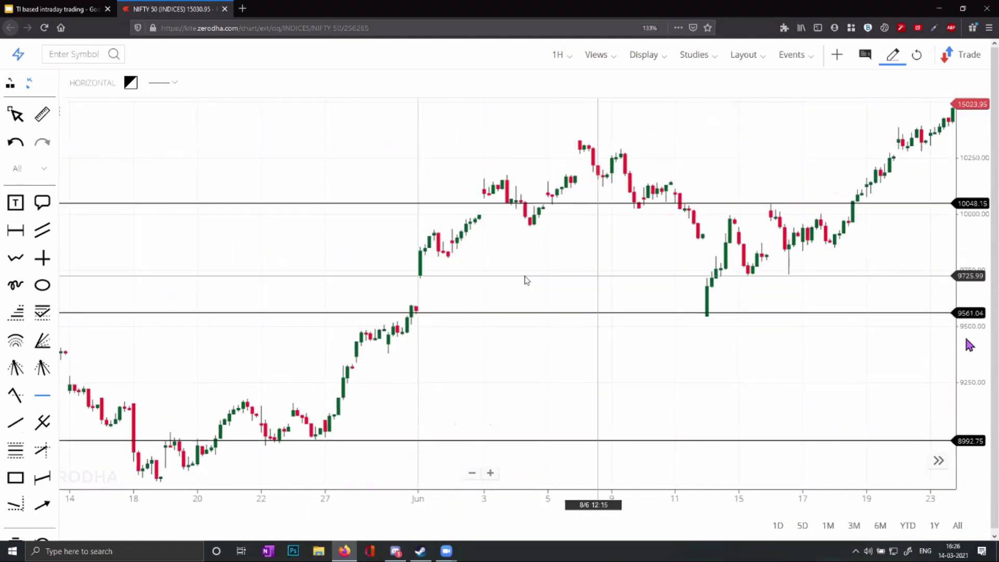
{"action": "left_click_drag", "start_coordinate": [608, 277], "coordinate": [586, 214]}
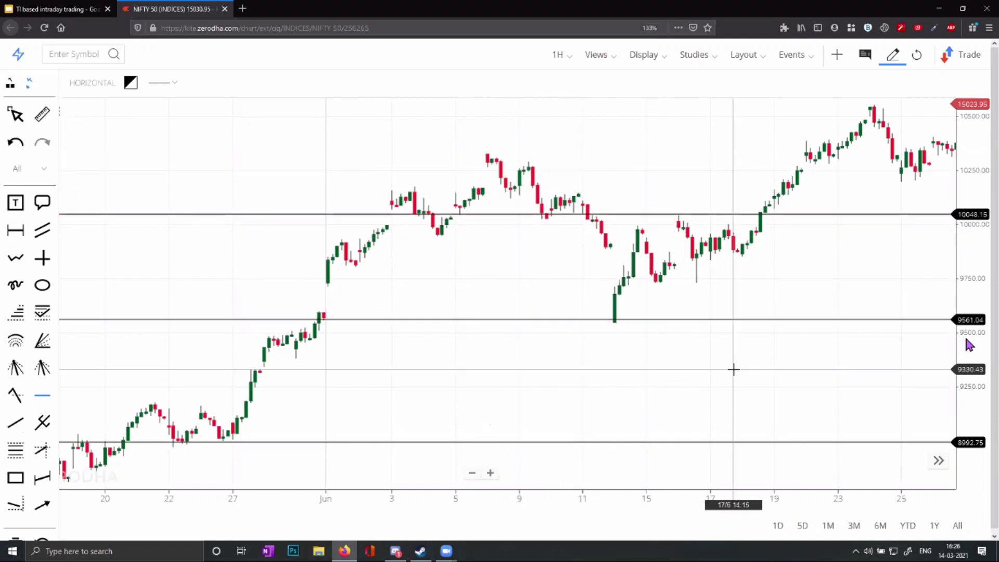
{"action": "left_click", "coordinate": [608, 321]}
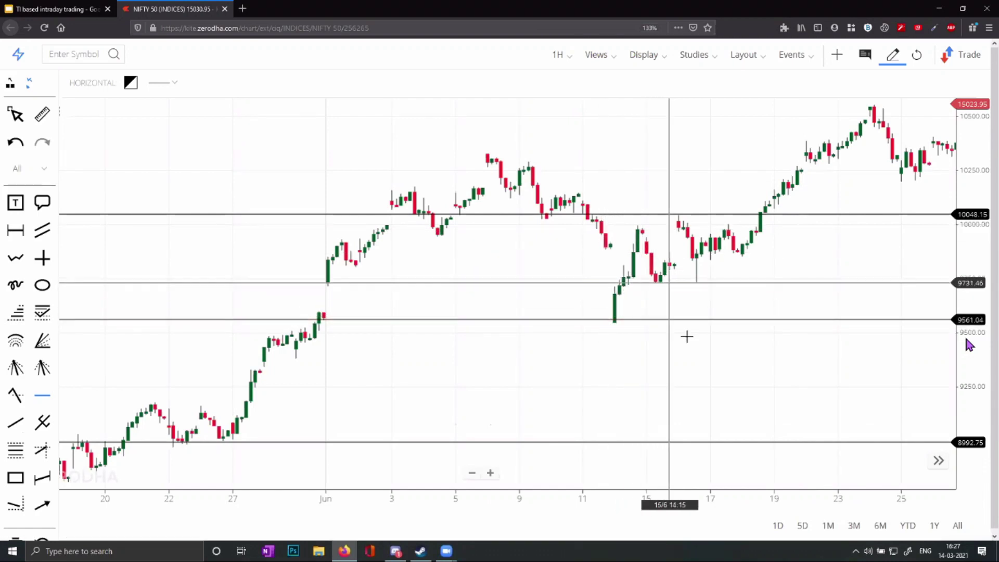
Inspect the hourly candles from July to September 2020 around the 10905.00, 11255.15 and 11697.20 levels.
{"action": "left_click_drag", "start_coordinate": [652, 431], "coordinate": [479, 471]}
{"action": "left_click", "coordinate": [468, 471]}
{"action": "left_click", "coordinate": [468, 471]}
{"action": "scroll", "coordinate": [783, 238], "scroll_direction": "down", "scroll_amount": 2}
{"action": "left_click_drag", "start_coordinate": [700, 262], "coordinate": [495, 312]}
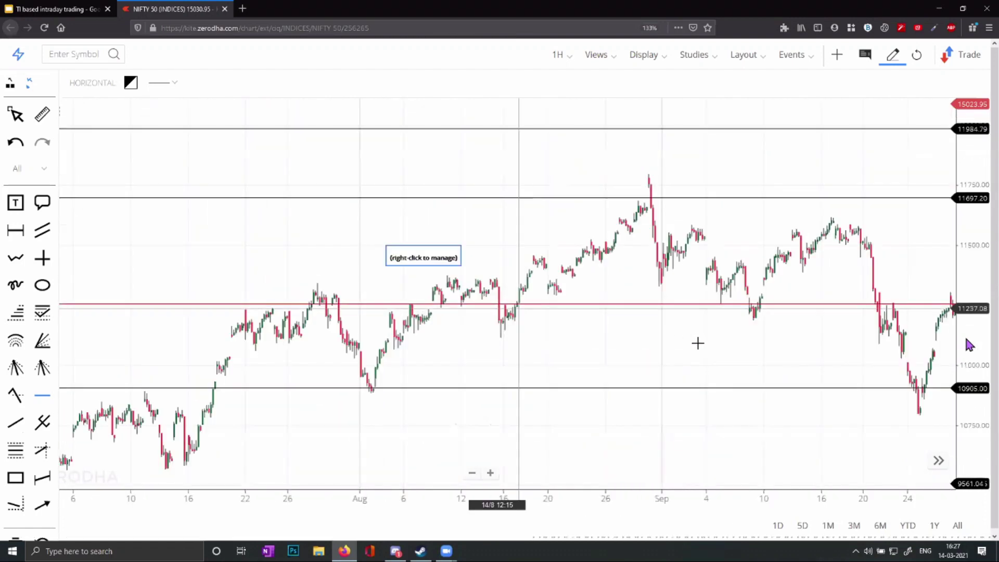
{"action": "left_click", "coordinate": [698, 343]}
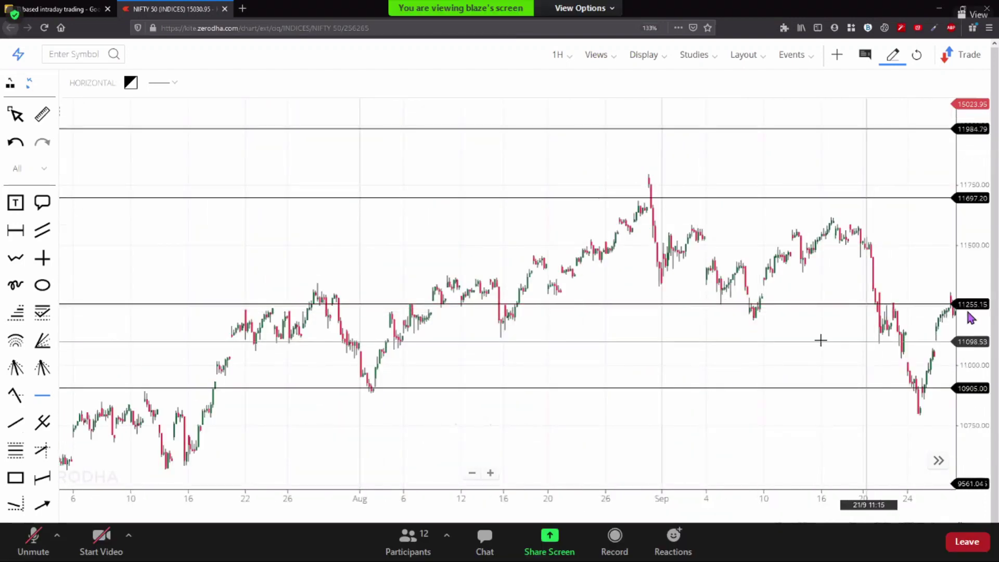
{"action": "scroll", "coordinate": [798, 345], "scroll_direction": "up", "scroll_amount": 2}
{"action": "scroll", "coordinate": [796, 385], "scroll_direction": "up", "scroll_amount": 2}
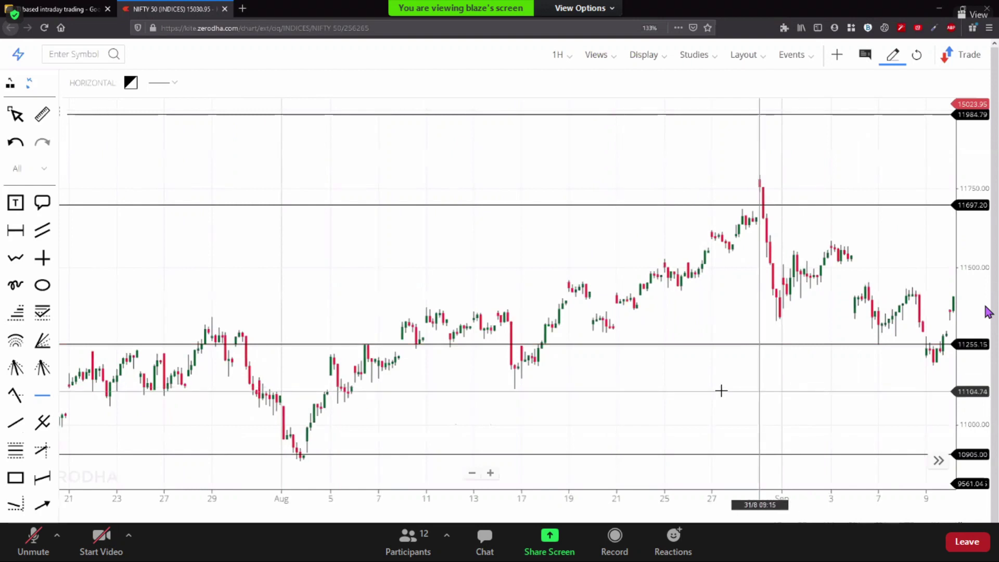
{"action": "left_click_drag", "start_coordinate": [641, 388], "coordinate": [493, 388]}
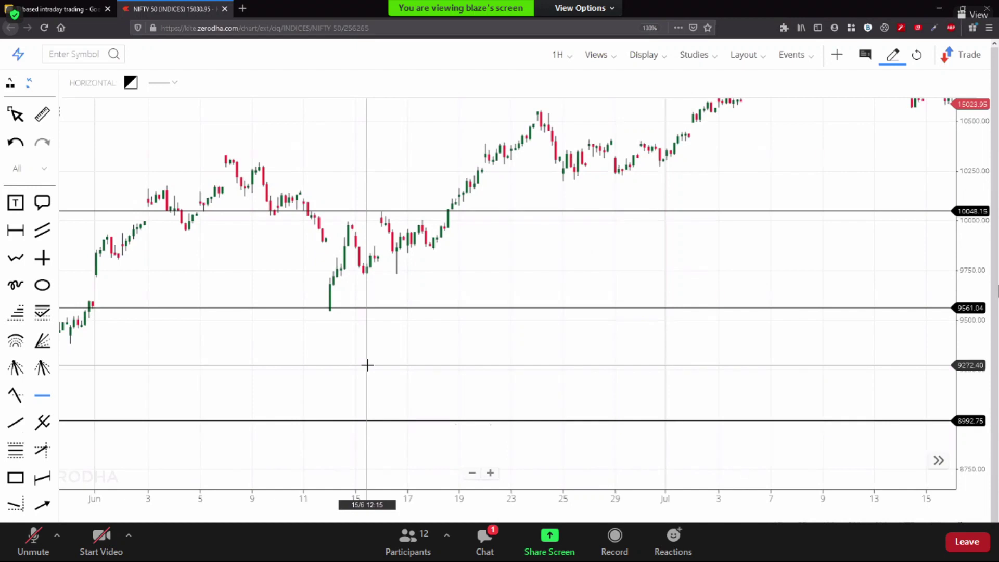
Add the RSI study to the hourly NIFTY 50 chart.
{"action": "key", "text": "XF86MonBrightnessDown"}
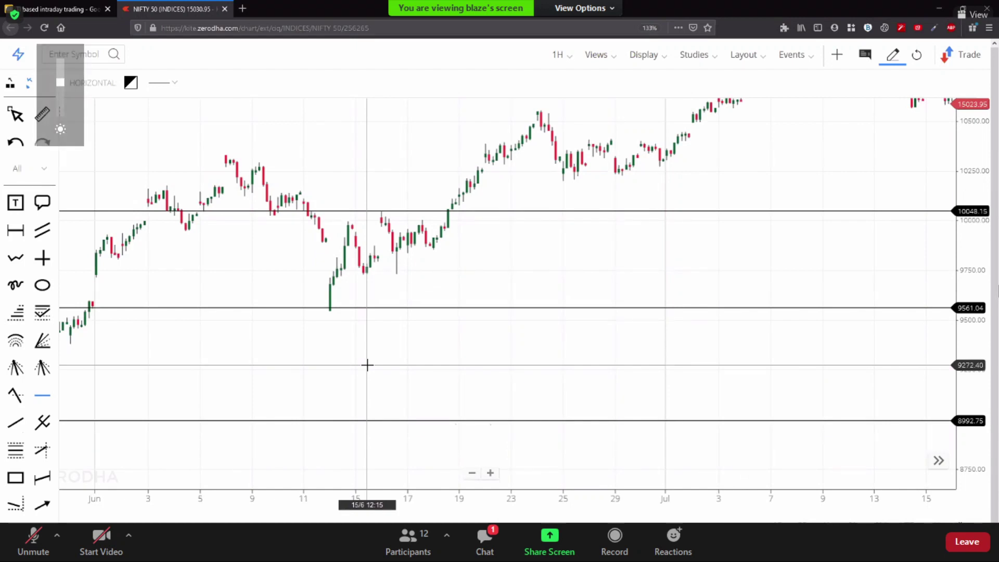
{"action": "left_click_drag", "start_coordinate": [336, 346], "coordinate": [451, 363]}
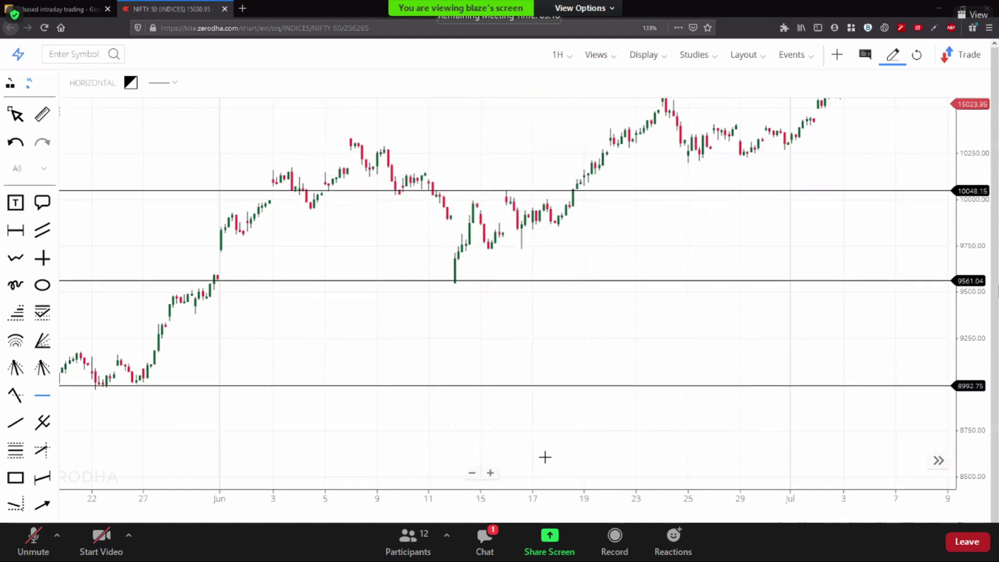
{"action": "left_click_drag", "start_coordinate": [627, 181], "coordinate": [628, 180]}
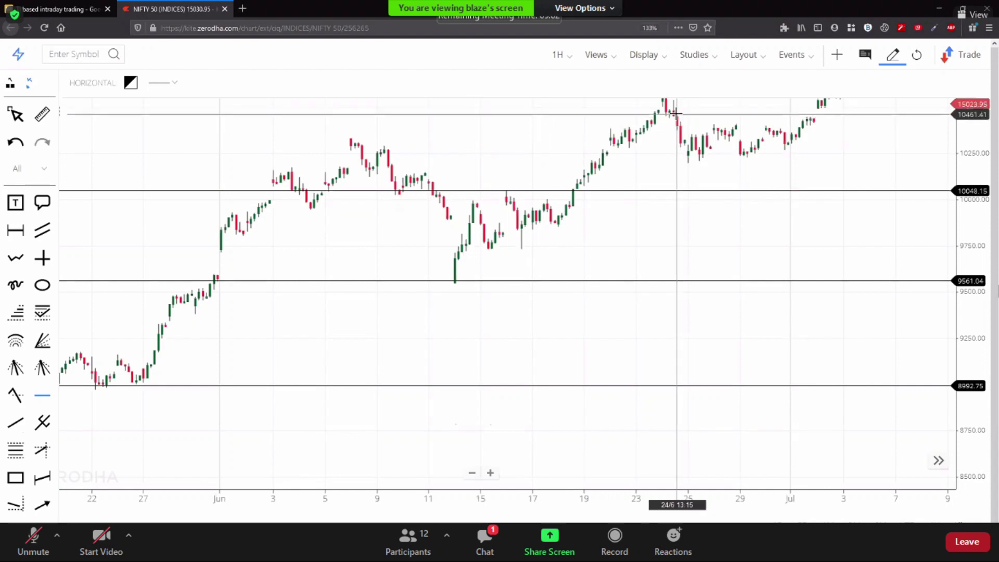
{"action": "left_click", "coordinate": [696, 62]}
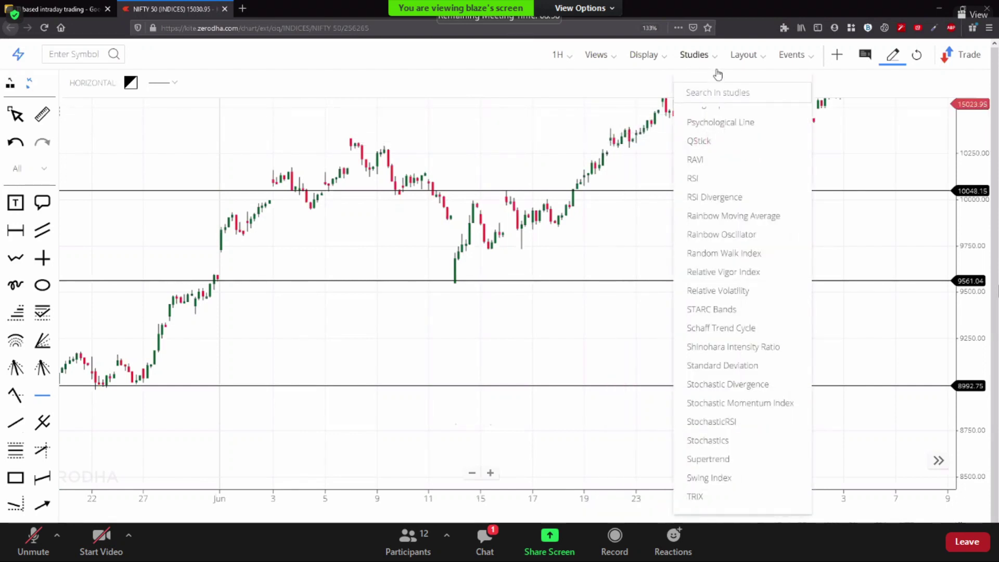
{"action": "left_click", "coordinate": [697, 180]}
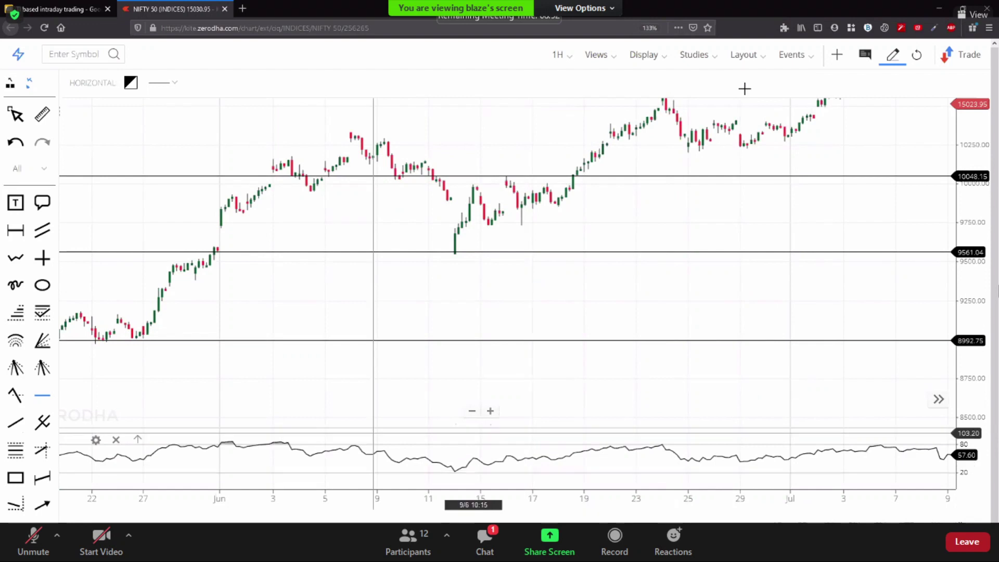
Set the RSI study's overbought zone to 70 and its oversold zone to 30.
{"action": "left_click", "coordinate": [695, 56]}
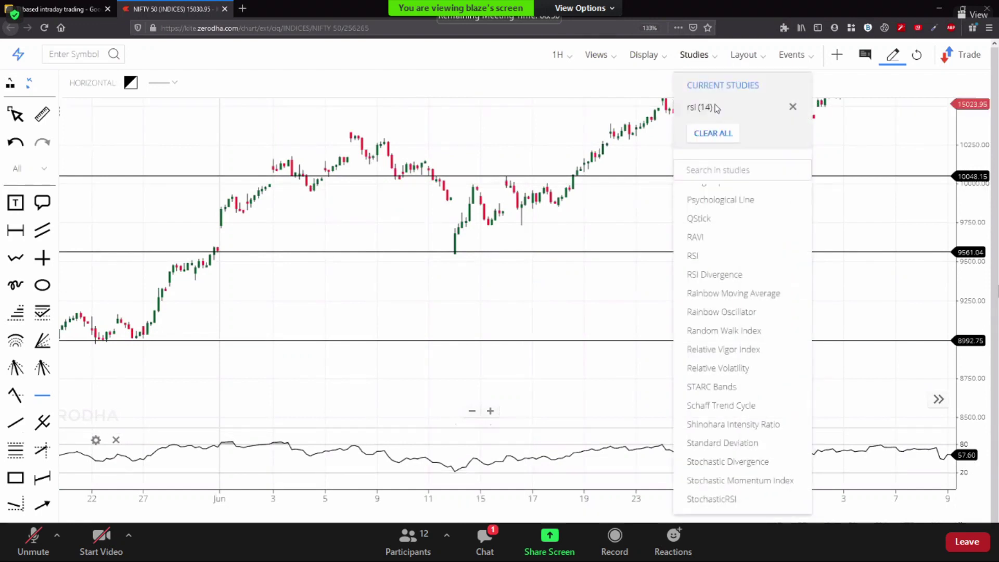
{"action": "left_click", "coordinate": [714, 103]}
{"action": "left_click", "coordinate": [525, 274]}
{"action": "key", "text": "BackSpace"}
{"action": "type", "text": "70"}
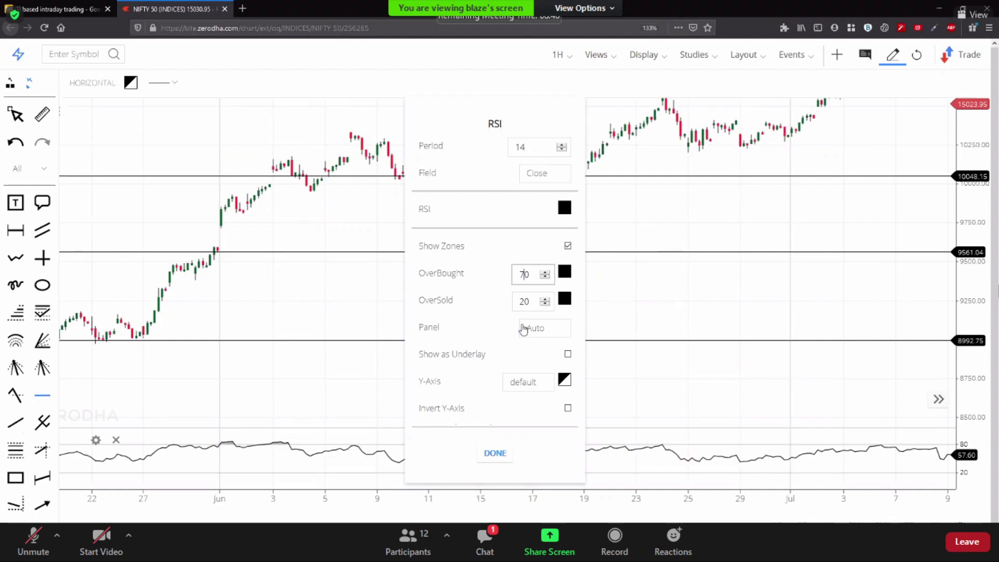
{"action": "left_click", "coordinate": [525, 301]}
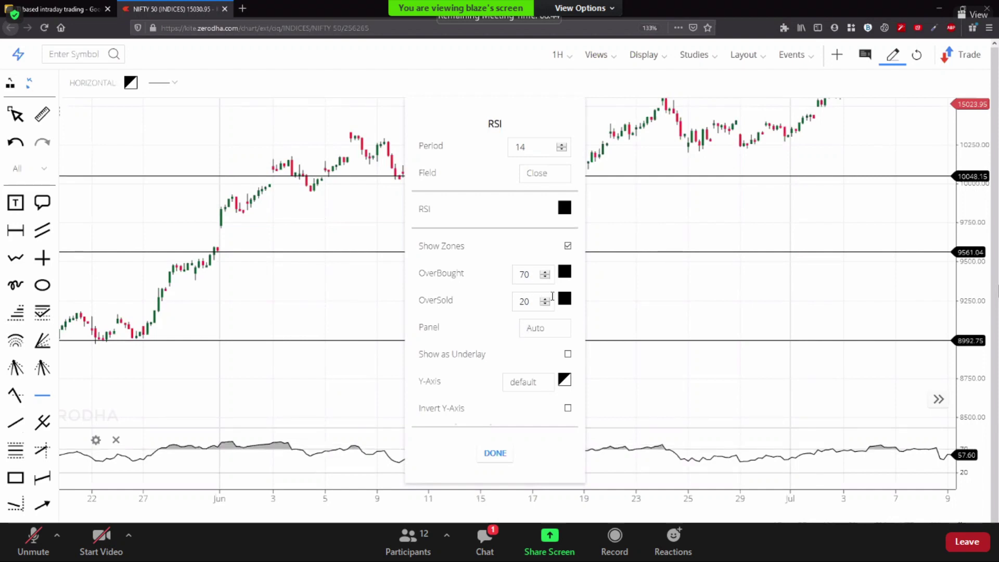
{"action": "left_click", "coordinate": [539, 305]}
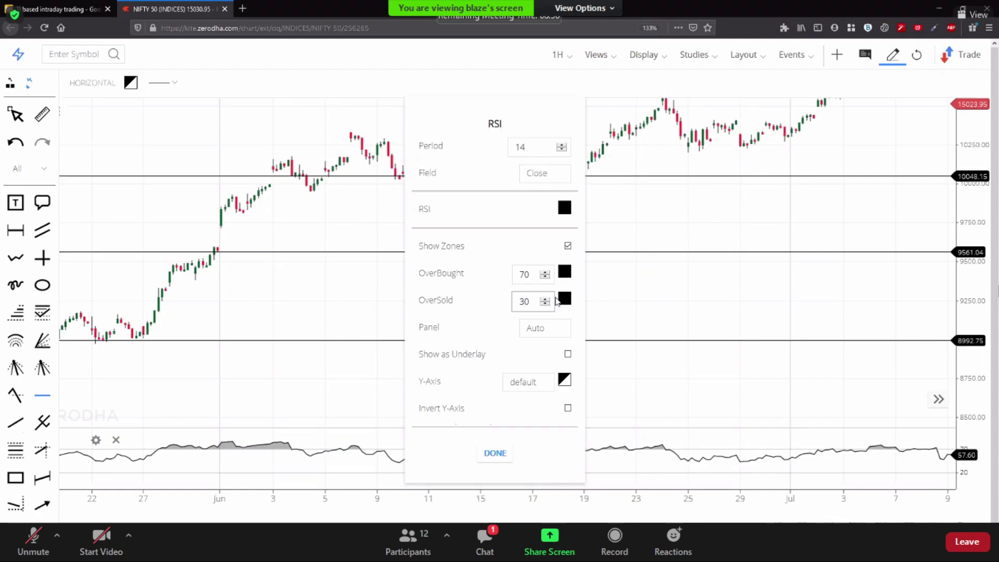
{"action": "left_click", "coordinate": [496, 454]}
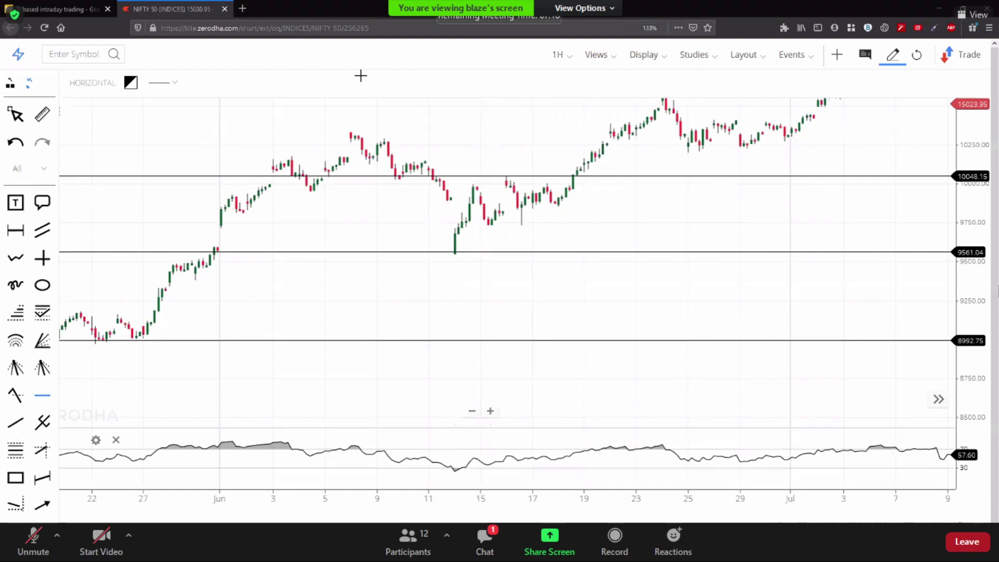
Compare the RSI zones with the hourly candles near the marked levels from June to early October 2020.
{"action": "left_click_drag", "start_coordinate": [411, 252], "coordinate": [402, 248]}
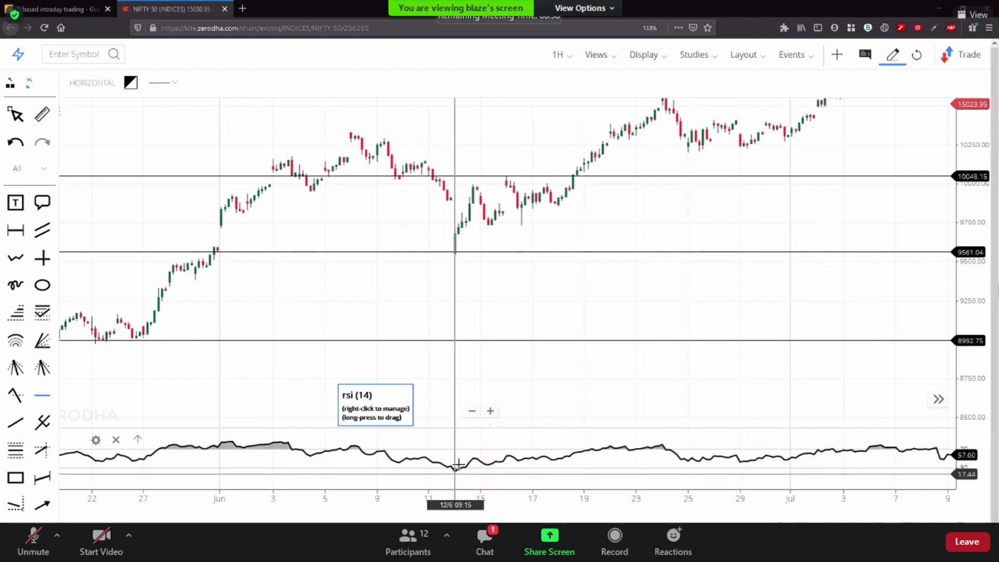
{"action": "left_click_drag", "start_coordinate": [583, 294], "coordinate": [312, 368]}
{"action": "left_click_drag", "start_coordinate": [742, 288], "coordinate": [339, 375]}
{"action": "left_click_drag", "start_coordinate": [731, 344], "coordinate": [597, 346]}
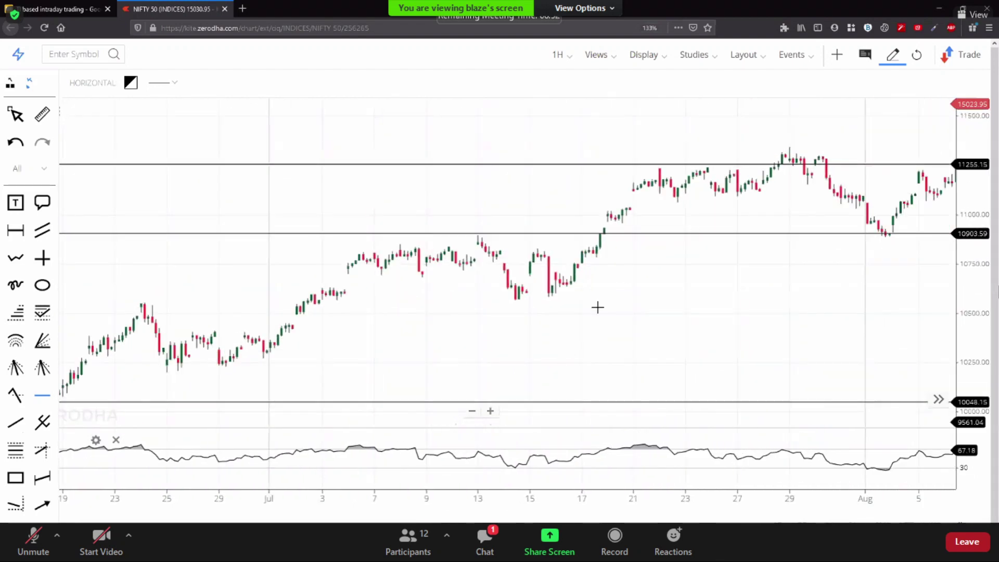
{"action": "left_click_drag", "start_coordinate": [827, 317], "coordinate": [611, 314]}
{"action": "left_click", "coordinate": [745, 370]}
{"action": "left_click_drag", "start_coordinate": [732, 383], "coordinate": [406, 391]}
{"action": "left_click_drag", "start_coordinate": [852, 401], "coordinate": [538, 408]}
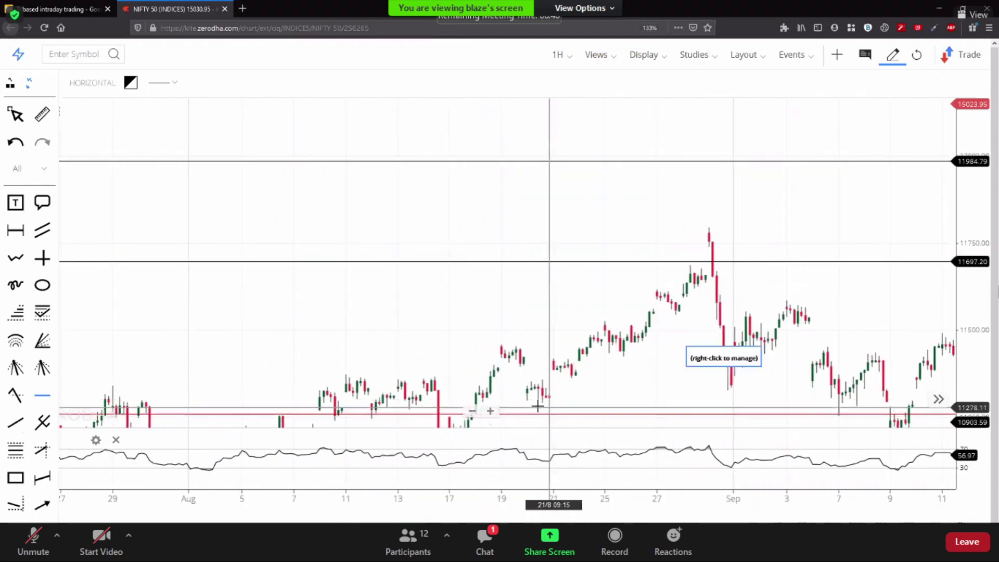
{"action": "left_click_drag", "start_coordinate": [819, 321], "coordinate": [501, 342]}
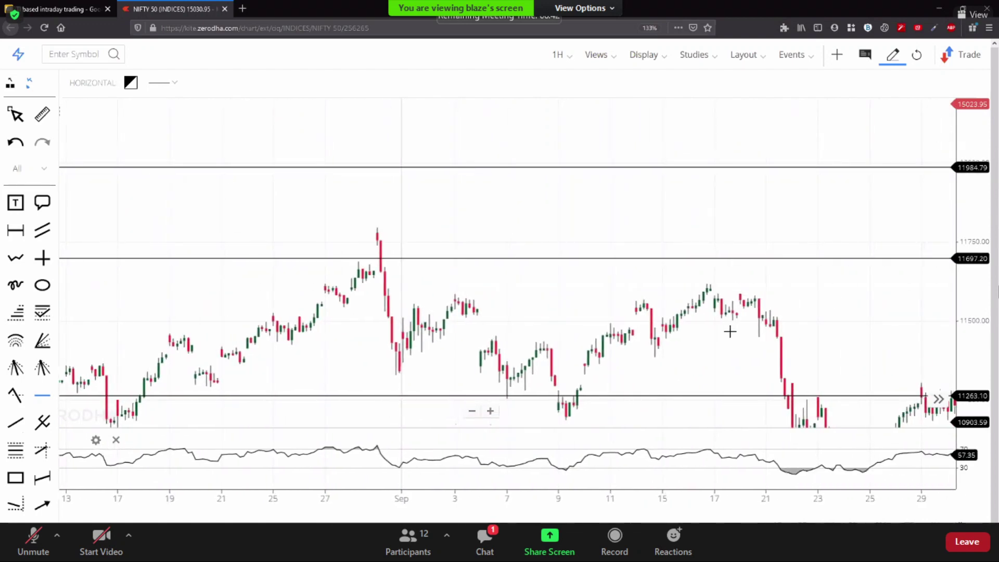
{"action": "left_click_drag", "start_coordinate": [828, 329], "coordinate": [763, 147]}
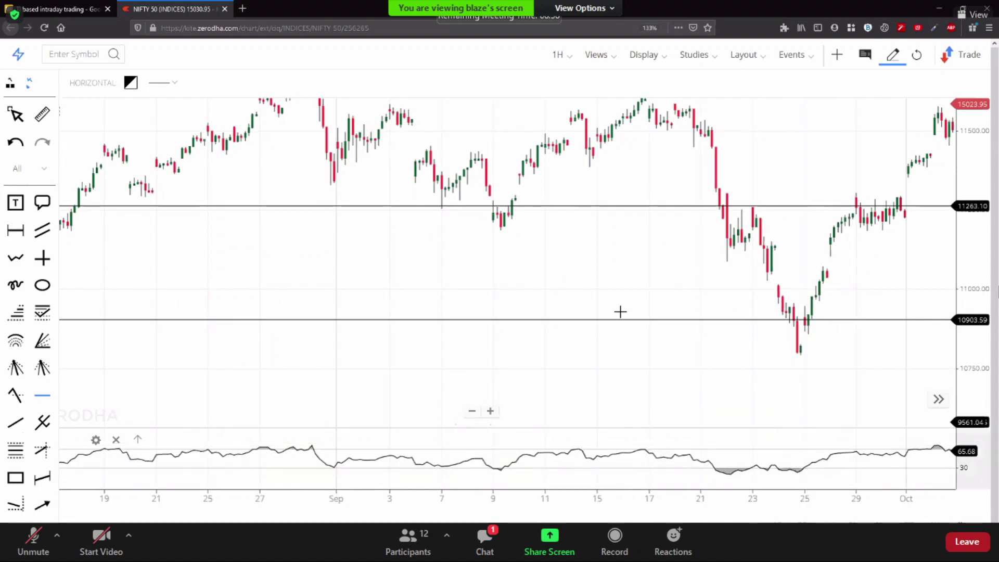
{"action": "scroll", "coordinate": [598, 284], "scroll_direction": "down", "scroll_amount": 10}
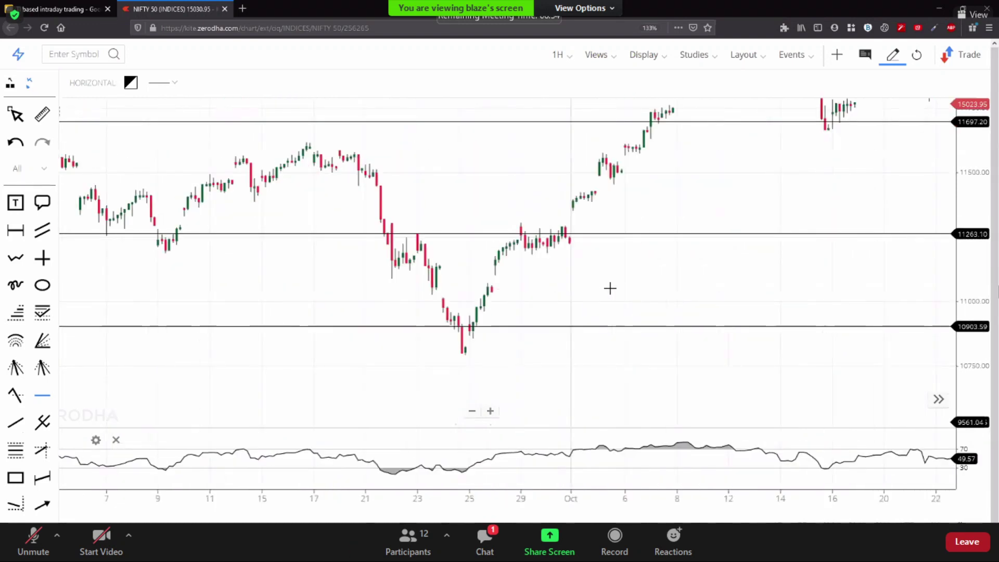
Check the RSI zones against the hourly price swings from March 2021 back to the start of November 2020.
{"action": "scroll", "coordinate": [677, 235], "scroll_direction": "right", "scroll_amount": 10}
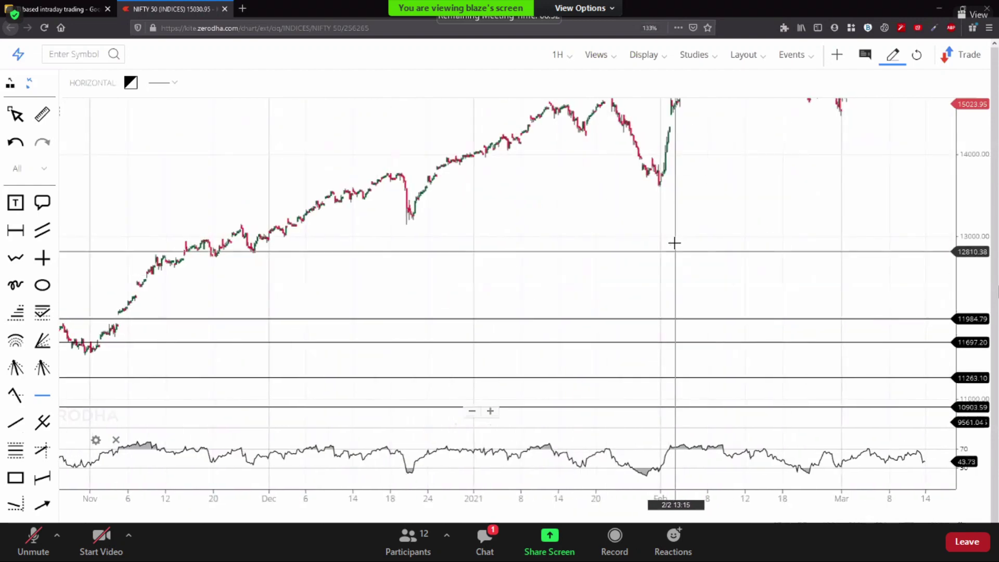
{"action": "scroll", "coordinate": [584, 330], "scroll_direction": "right", "scroll_amount": 5}
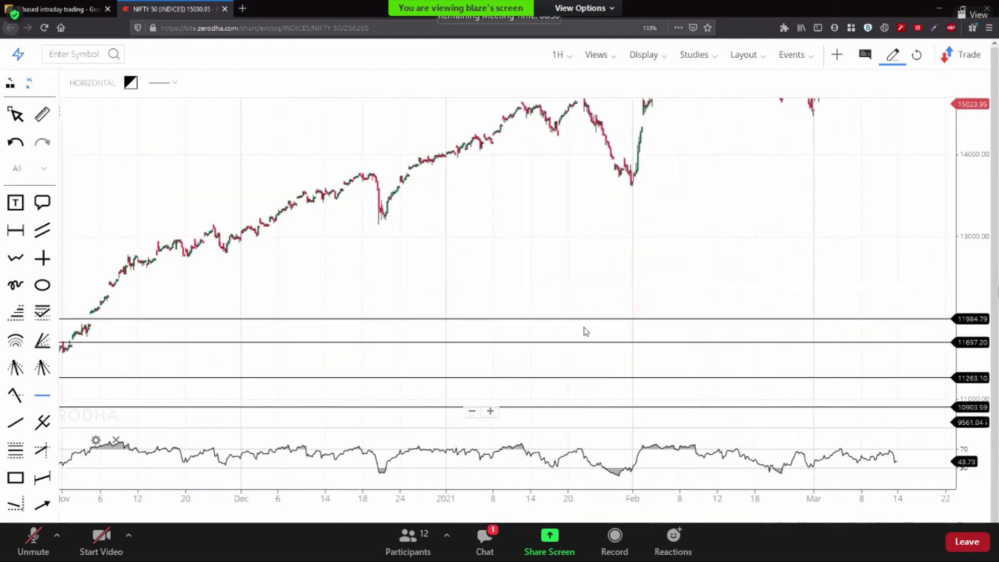
{"action": "scroll", "coordinate": [598, 330], "scroll_direction": "up", "scroll_amount": 5}
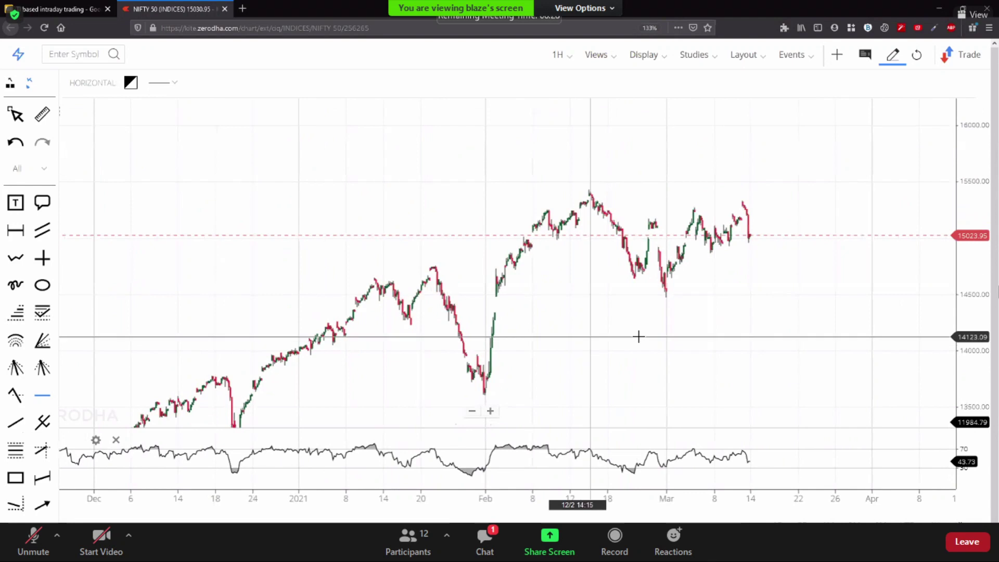
{"action": "scroll", "coordinate": [519, 379], "scroll_direction": "left", "scroll_amount": 8}
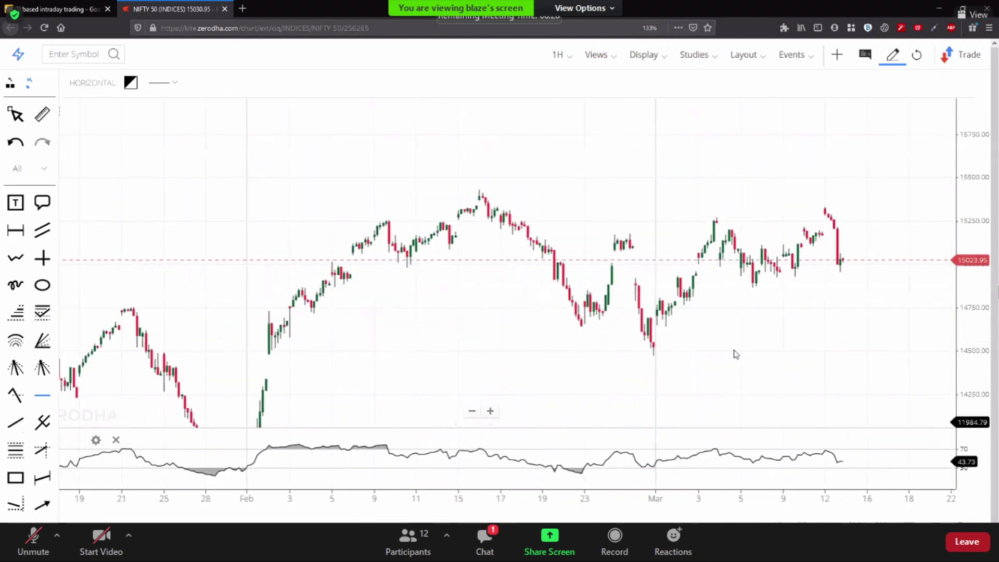
{"action": "scroll", "coordinate": [644, 395], "scroll_direction": "left", "scroll_amount": 3}
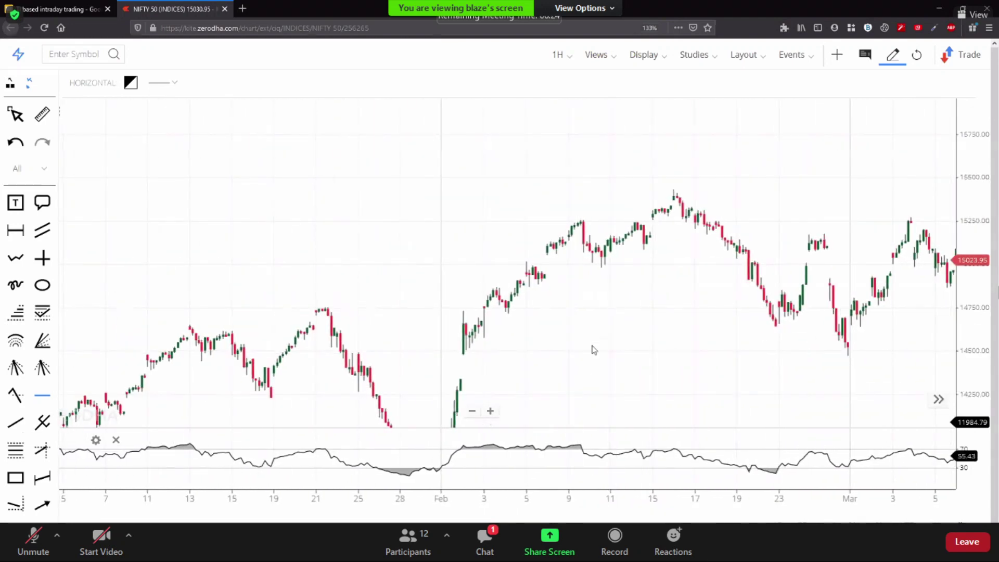
{"action": "scroll", "coordinate": [605, 297], "scroll_direction": "left", "scroll_amount": 5}
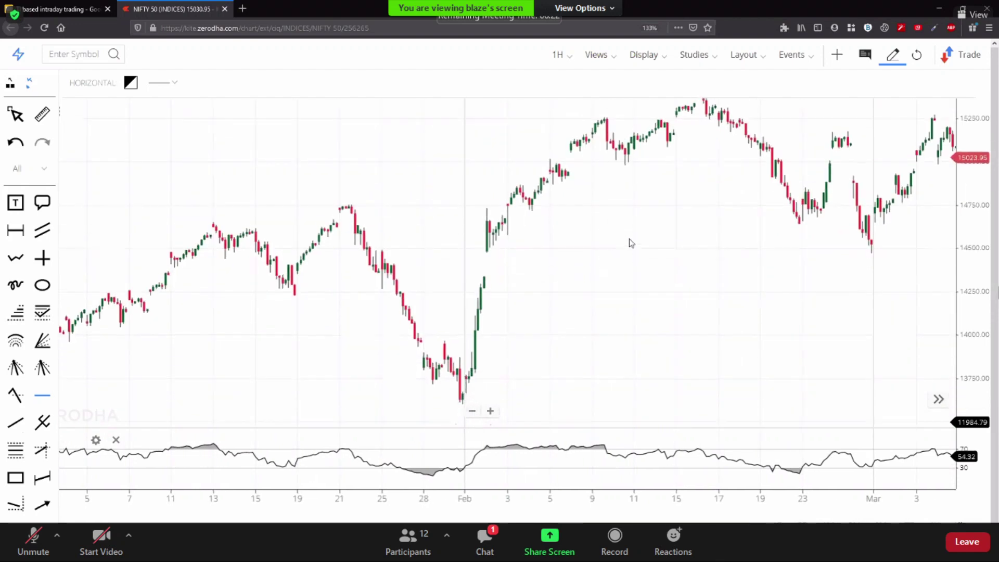
{"action": "scroll", "coordinate": [518, 282], "scroll_direction": "left", "scroll_amount": 10}
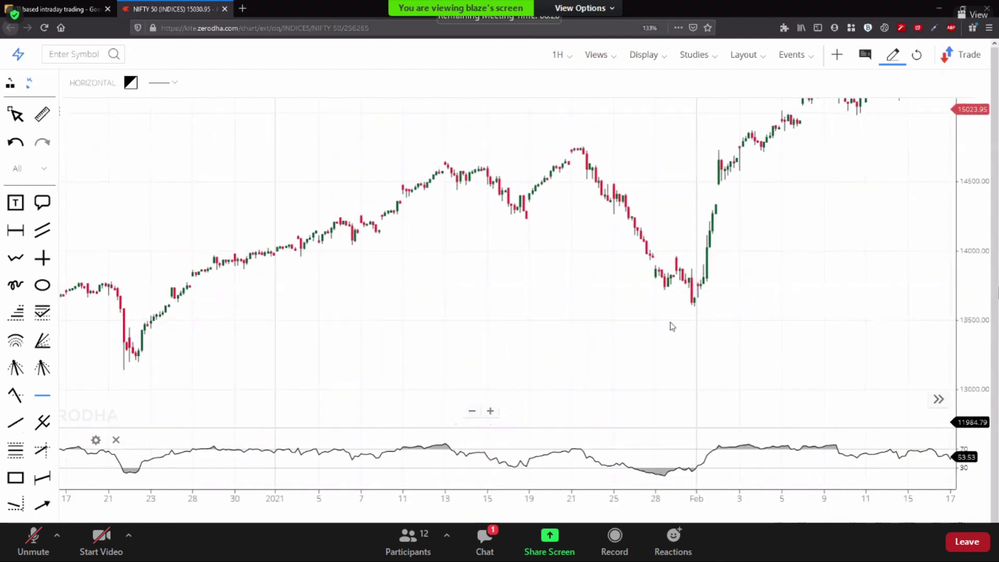
{"action": "scroll", "coordinate": [536, 357], "scroll_direction": "left", "scroll_amount": 6}
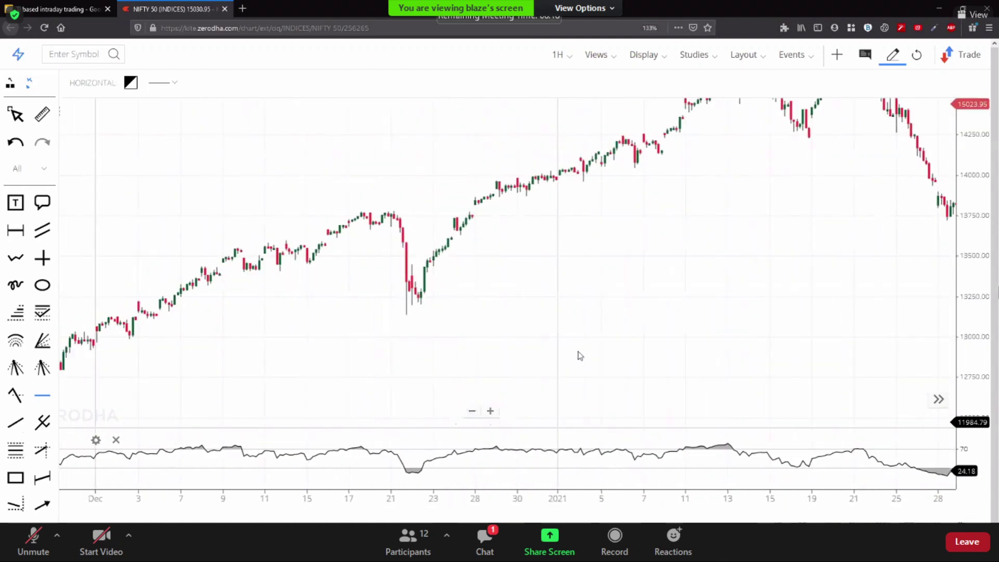
{"action": "scroll", "coordinate": [678, 349], "scroll_direction": "left", "scroll_amount": 5}
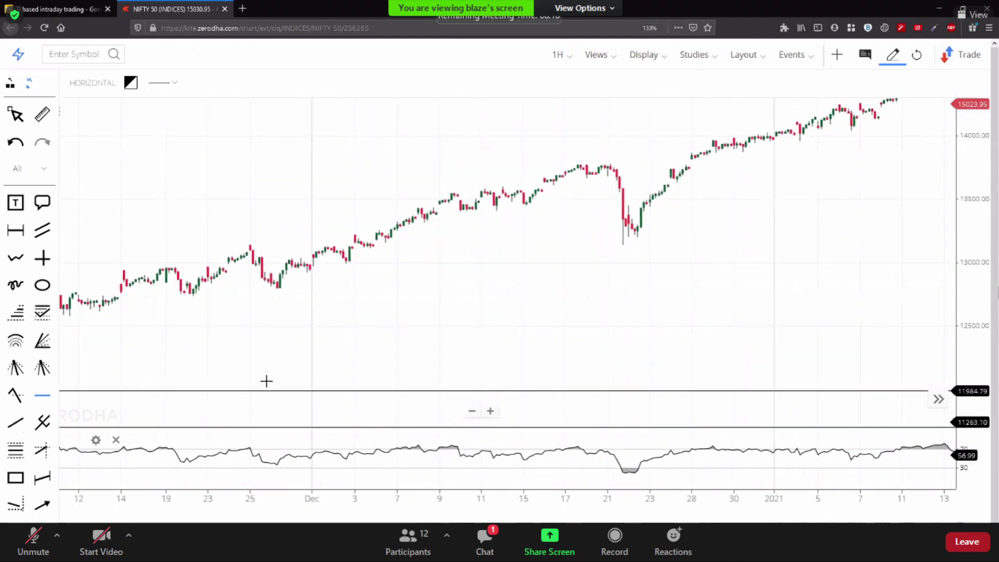
{"action": "scroll", "coordinate": [383, 364], "scroll_direction": "left", "scroll_amount": 2}
{"action": "left_click_drag", "start_coordinate": [359, 353], "coordinate": [440, 344]}
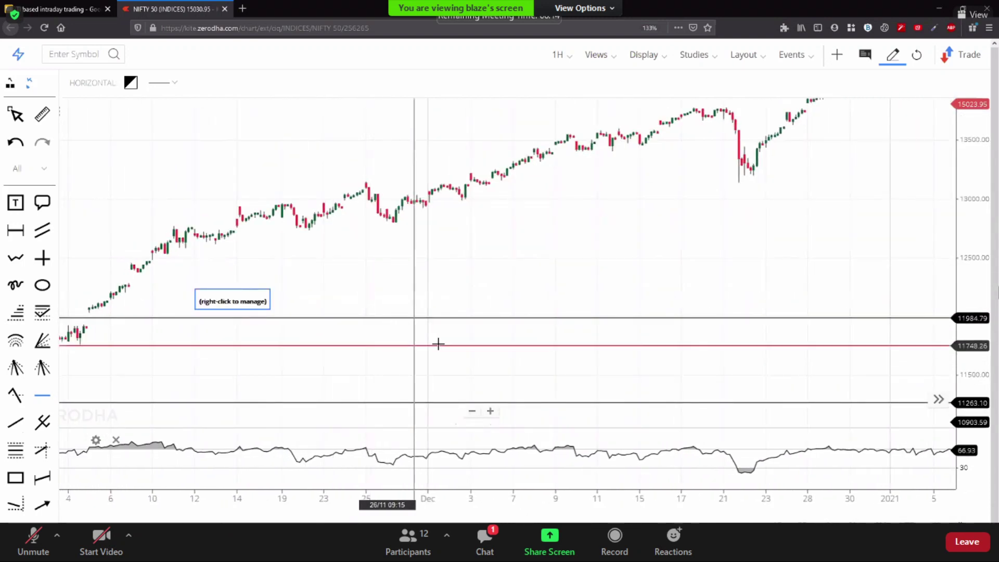
{"action": "scroll", "coordinate": [379, 360], "scroll_direction": "left", "scroll_amount": 6}
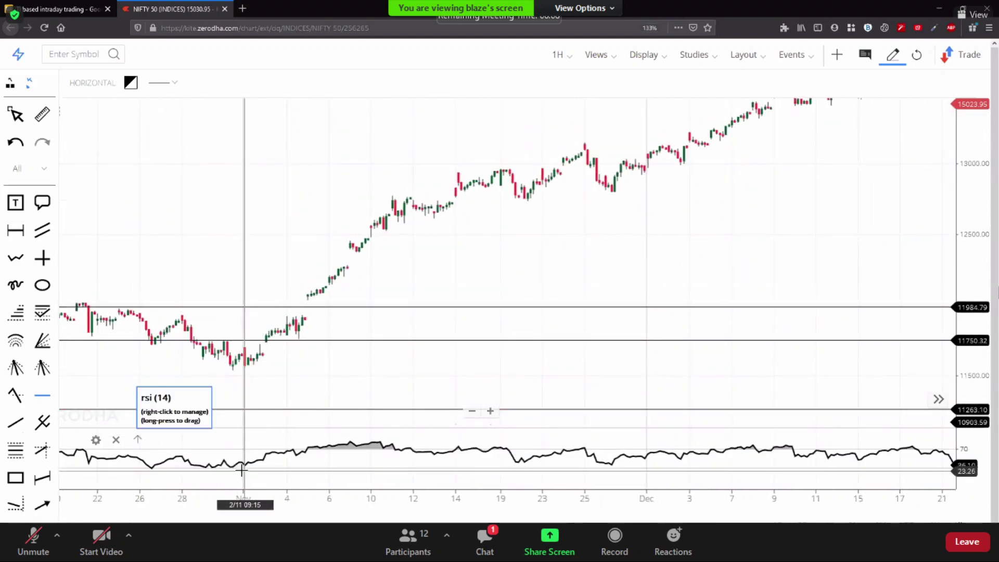
{"action": "left_click", "coordinate": [276, 371]}
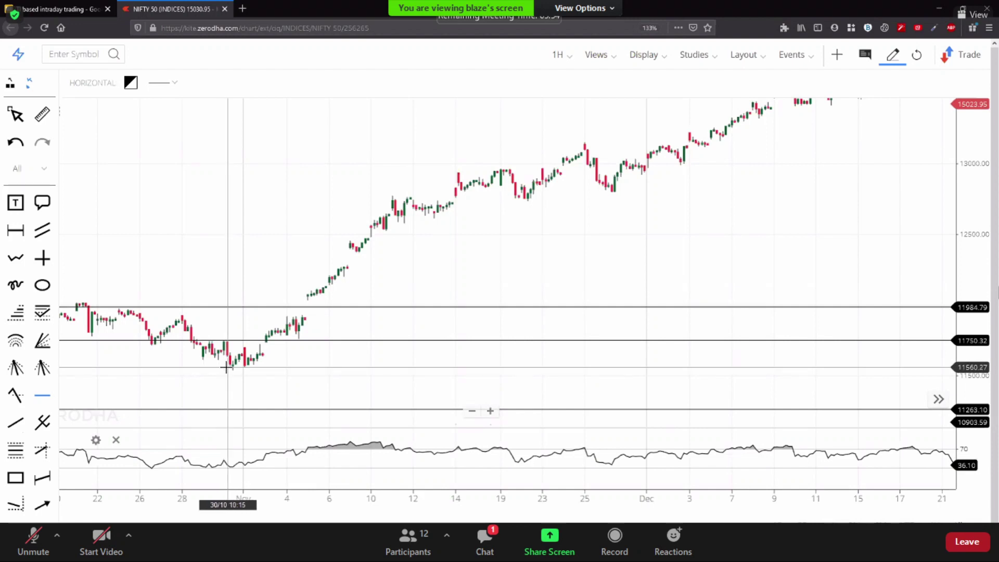
Remove the RSI study and inspect the May and June 2020 hourly candles around the 9561.04 and 10048.15 levels.
{"action": "left_click", "coordinate": [169, 376]}
{"action": "left_click_drag", "start_coordinate": [306, 378], "coordinate": [807, 305]}
{"action": "left_click_drag", "start_coordinate": [343, 306], "coordinate": [666, 288]}
{"action": "left_click_drag", "start_coordinate": [681, 355], "coordinate": [869, 425]}
{"action": "left_click_drag", "start_coordinate": [204, 312], "coordinate": [290, 318]}
{"action": "left_click_drag", "start_coordinate": [193, 359], "coordinate": [677, 356]}
{"action": "left_click_drag", "start_coordinate": [152, 393], "coordinate": [498, 385]}
{"action": "scroll", "coordinate": [497, 380], "scroll_direction": "left", "scroll_amount": 10}
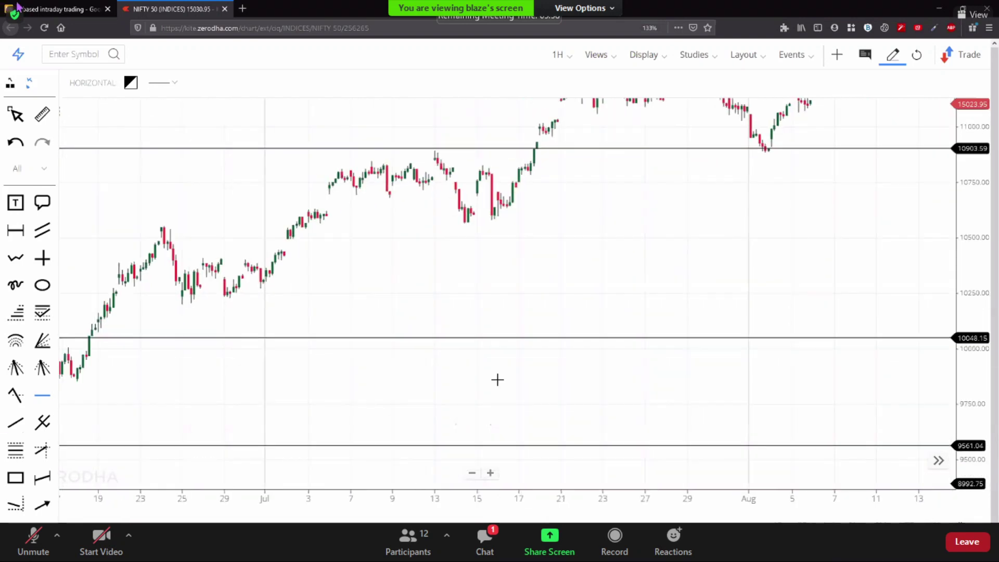
{"action": "scroll", "coordinate": [498, 380], "scroll_direction": "left", "scroll_amount": 6}
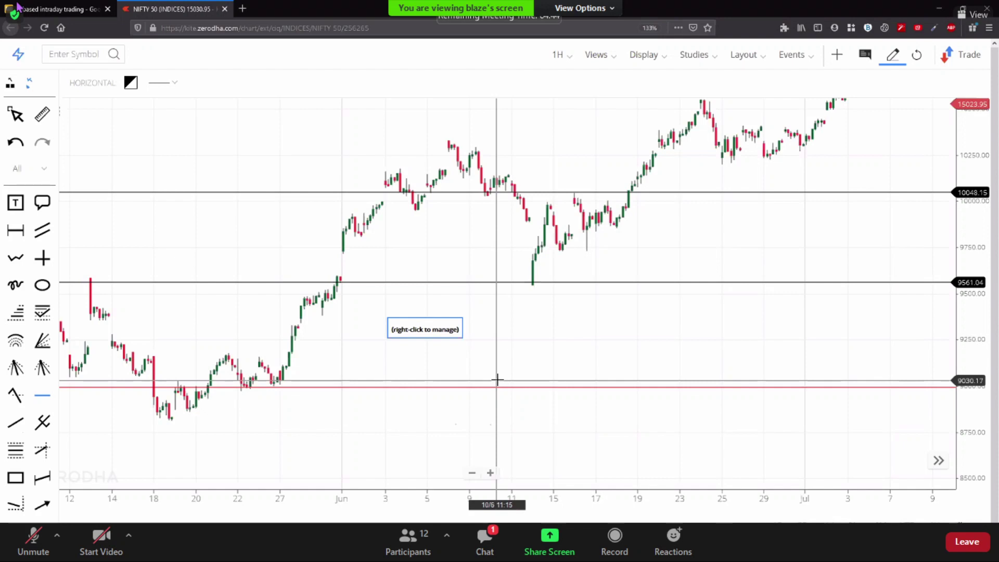
{"action": "left_click", "coordinate": [531, 285]}
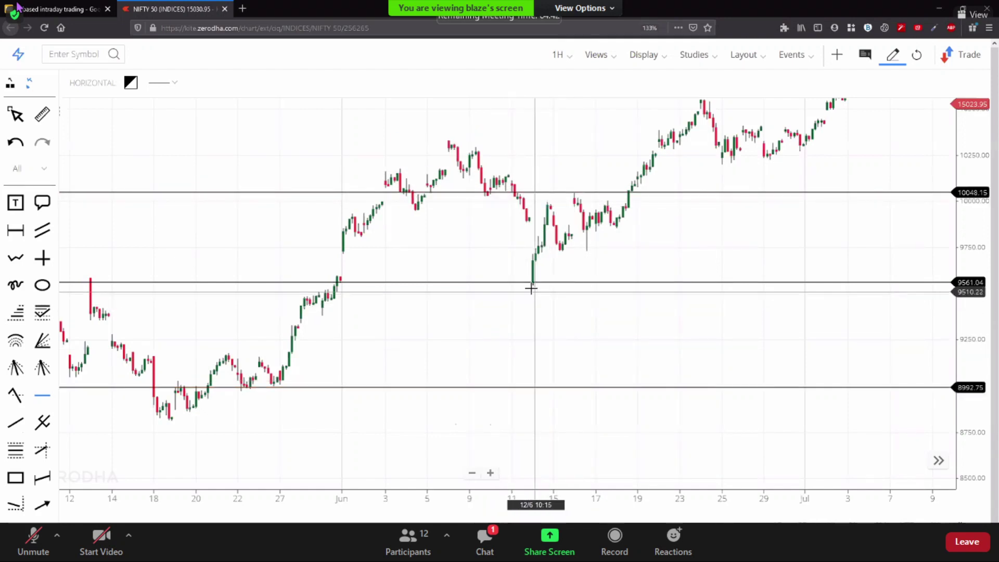
{"action": "left_click", "coordinate": [573, 246]}
{"action": "left_click_drag", "start_coordinate": [583, 235], "coordinate": [587, 231]}
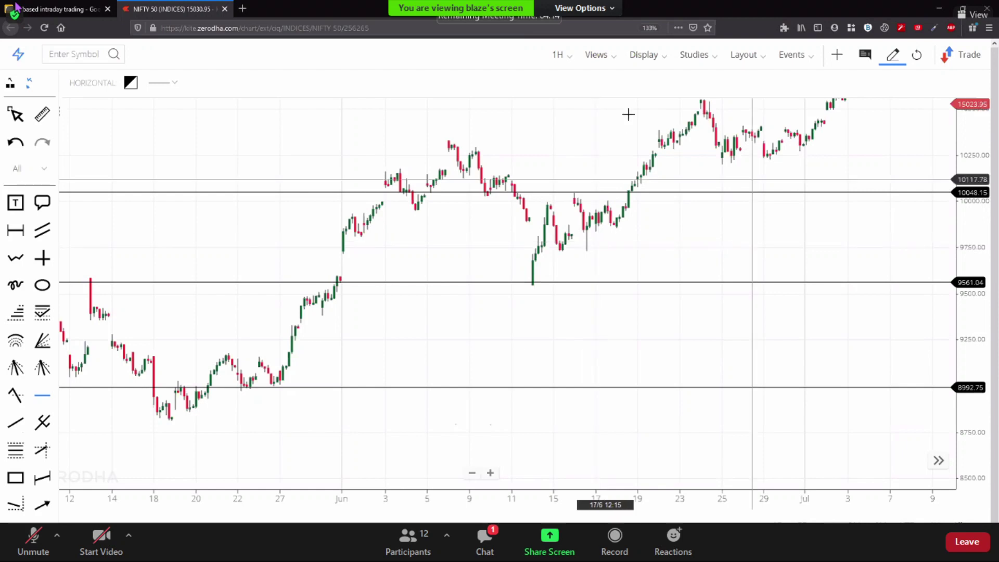
Browse the available indicator studies through to the end of the list.
{"action": "left_click", "coordinate": [690, 64]}
{"action": "scroll", "coordinate": [755, 290], "scroll_direction": "down", "scroll_amount": 7}
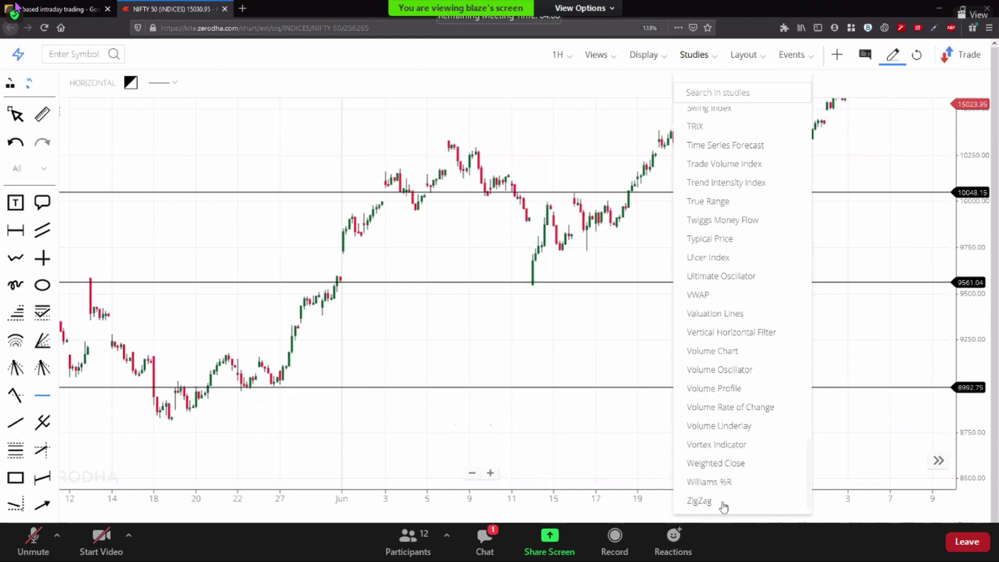
{"action": "scroll", "coordinate": [722, 463], "scroll_direction": "up", "scroll_amount": 1}
{"action": "scroll", "coordinate": [722, 463], "scroll_direction": "down", "scroll_amount": 1}
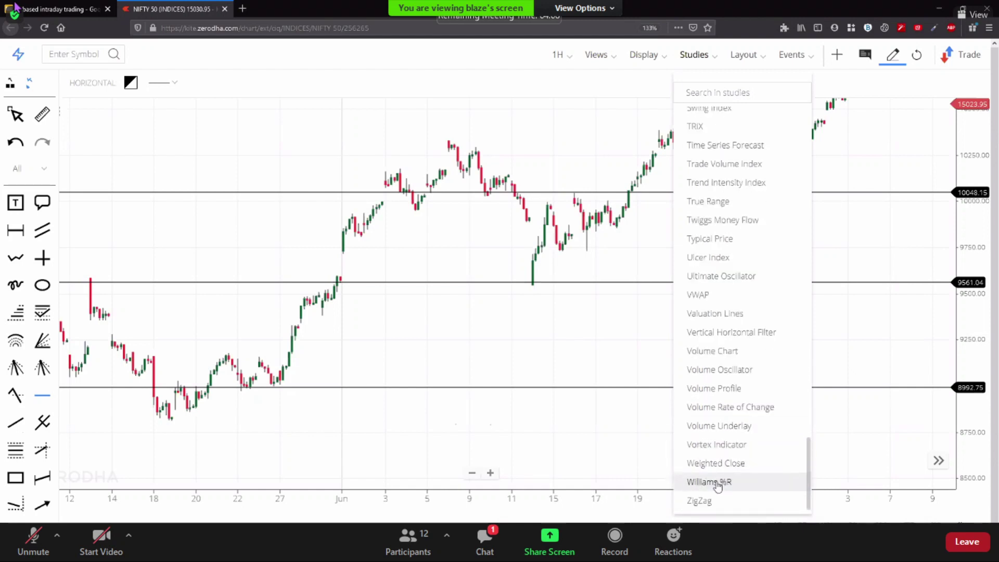
{"action": "left_click", "coordinate": [599, 333]}
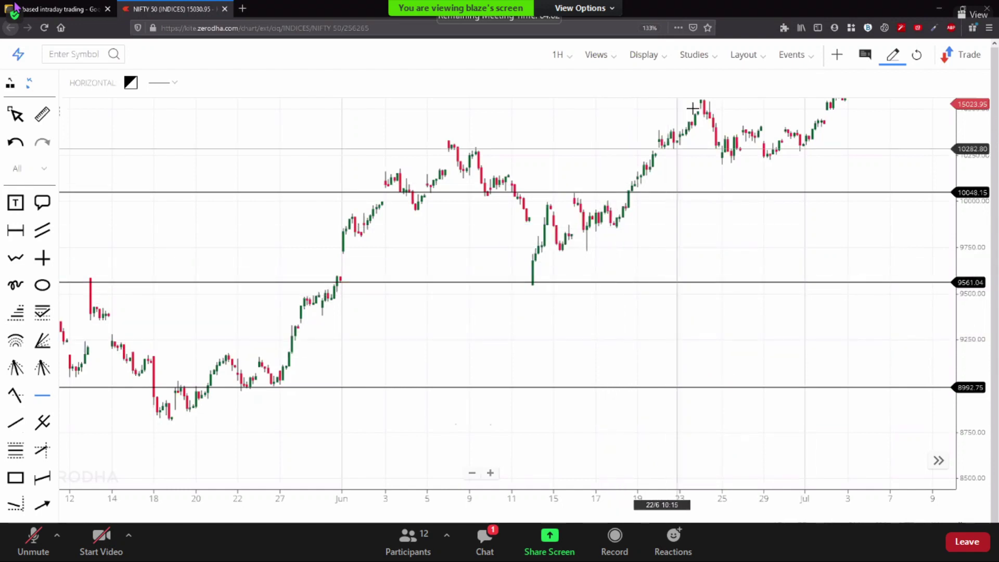
Examine the June 2020 hourly candles as they move between the 9561.04 and 10048.15 levels.
{"action": "left_click", "coordinate": [744, 55]}
{"action": "left_click", "coordinate": [694, 54]}
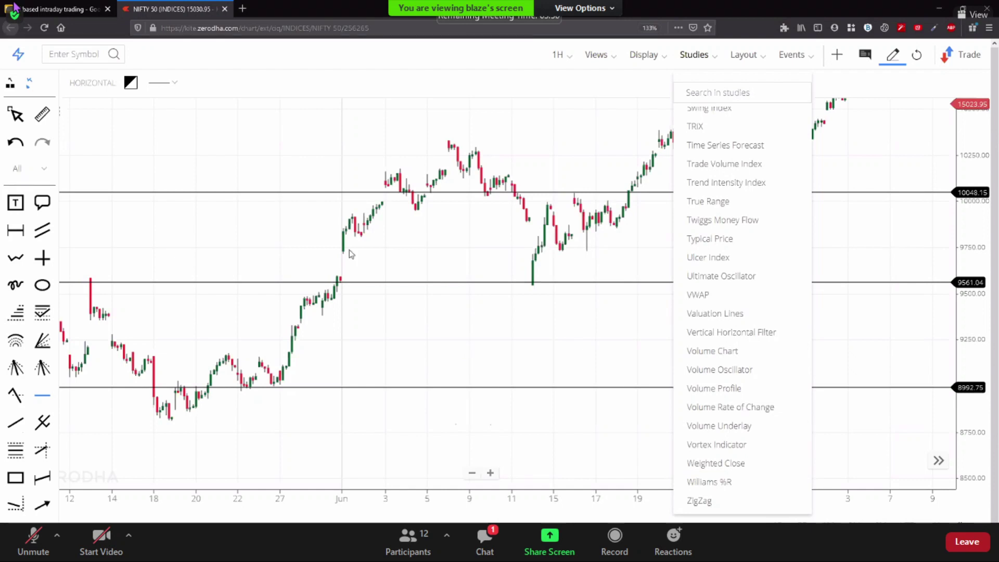
{"action": "scroll", "coordinate": [354, 255], "scroll_direction": "up", "scroll_amount": 5}
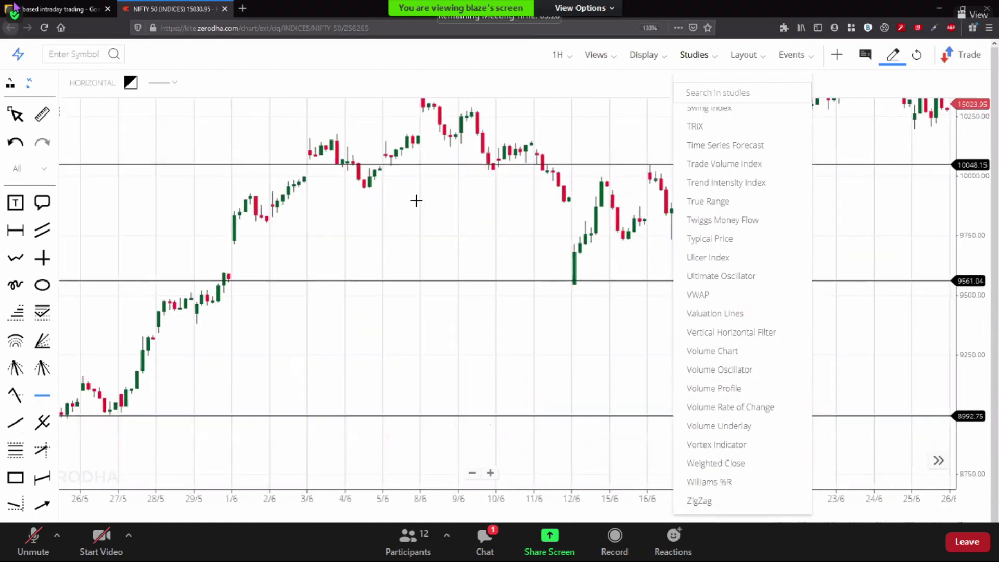
{"action": "left_click", "coordinate": [439, 190]}
{"action": "scroll", "coordinate": [440, 190], "scroll_direction": "down", "scroll_amount": 5}
{"action": "scroll", "coordinate": [495, 245], "scroll_direction": "down", "scroll_amount": 5}
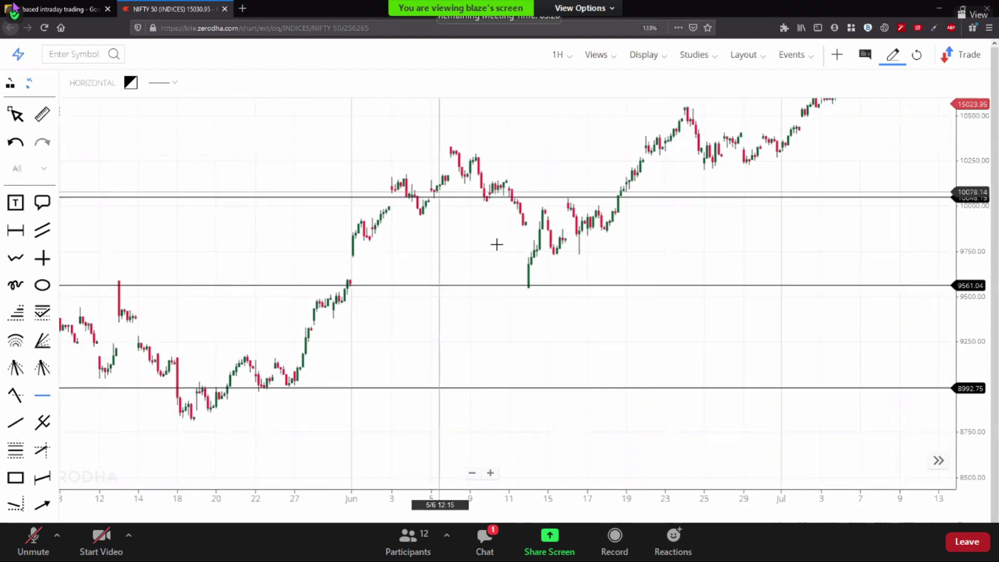
{"action": "scroll", "coordinate": [496, 253], "scroll_direction": "up", "scroll_amount": 3}
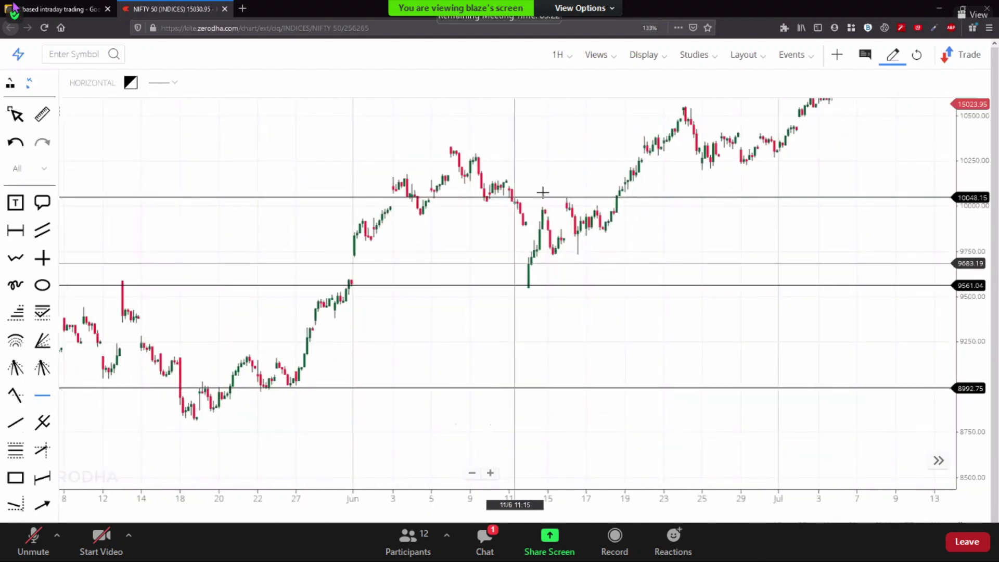
{"action": "scroll", "coordinate": [546, 250], "scroll_direction": "up", "scroll_amount": 3}
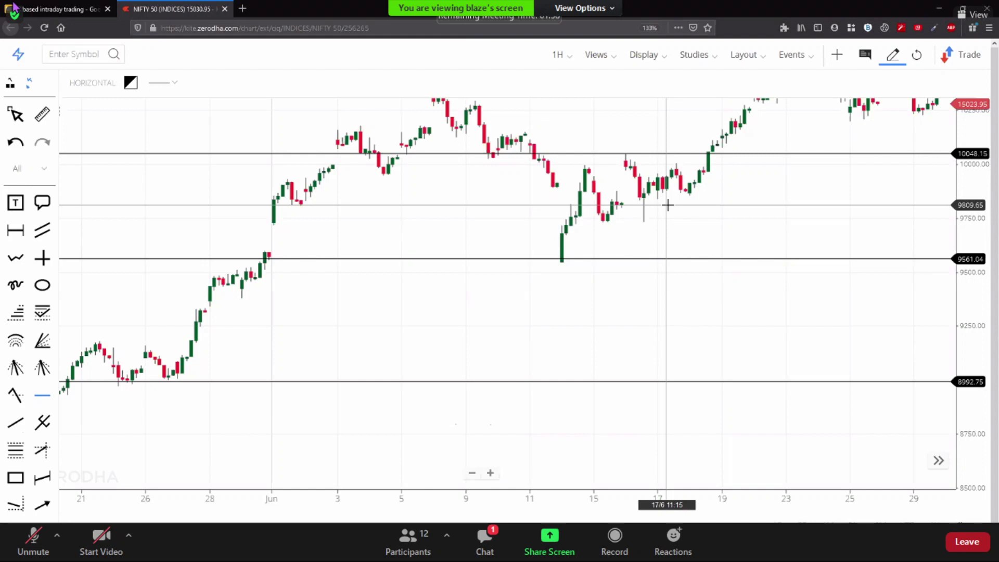
Browse the available indicator studies from the end of the list back up to the Ichimoku Clouds entry.
{"action": "left_click", "coordinate": [708, 58]}
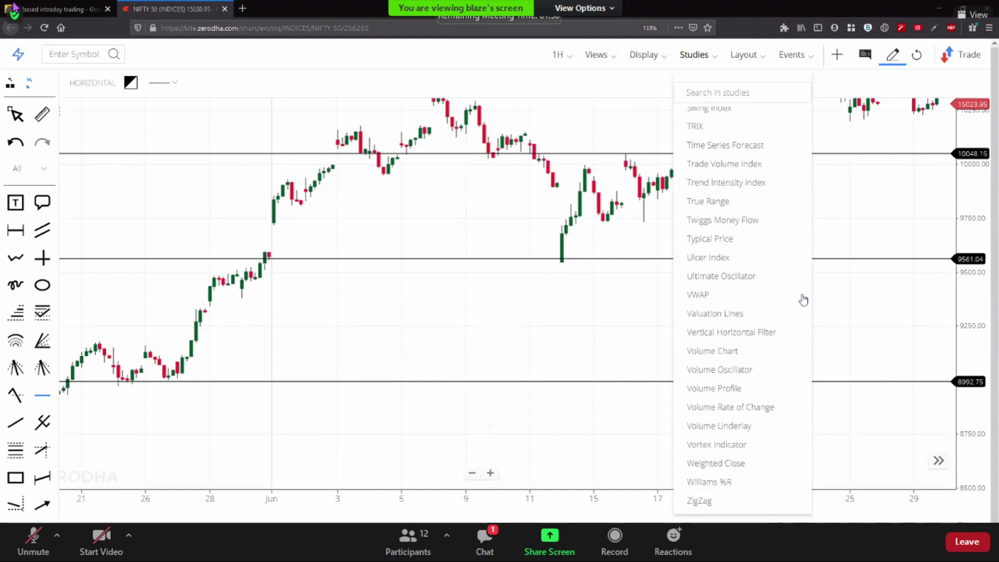
{"action": "scroll", "coordinate": [744, 477], "scroll_direction": "up", "scroll_amount": 1}
{"action": "scroll", "coordinate": [743, 473], "scroll_direction": "up", "scroll_amount": 3}
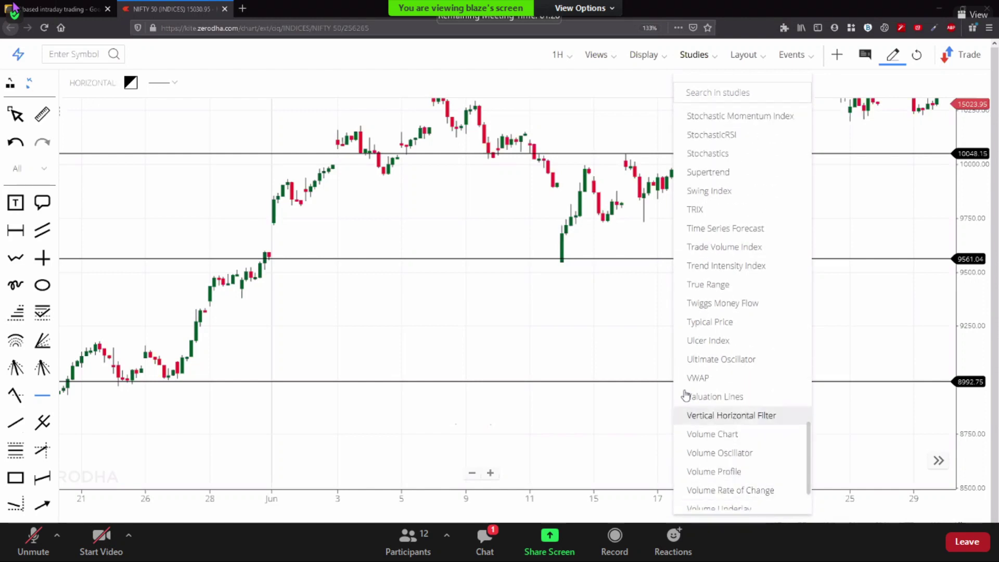
{"action": "scroll", "coordinate": [689, 391], "scroll_direction": "down", "scroll_amount": 4}
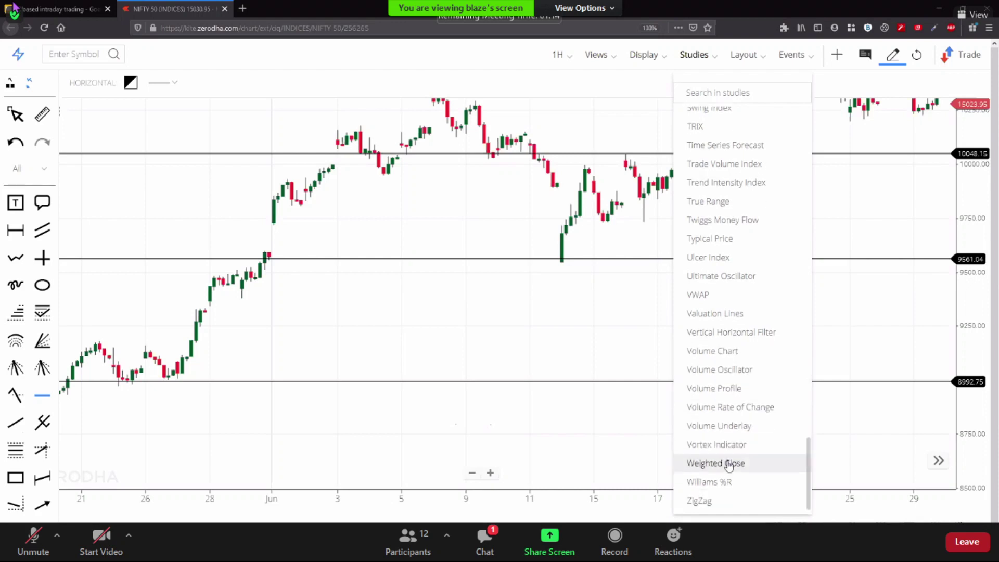
{"action": "scroll", "coordinate": [748, 344], "scroll_direction": "up", "scroll_amount": 1}
{"action": "scroll", "coordinate": [748, 345], "scroll_direction": "up", "scroll_amount": 10}
{"action": "scroll", "coordinate": [751, 352], "scroll_direction": "down", "scroll_amount": 11}
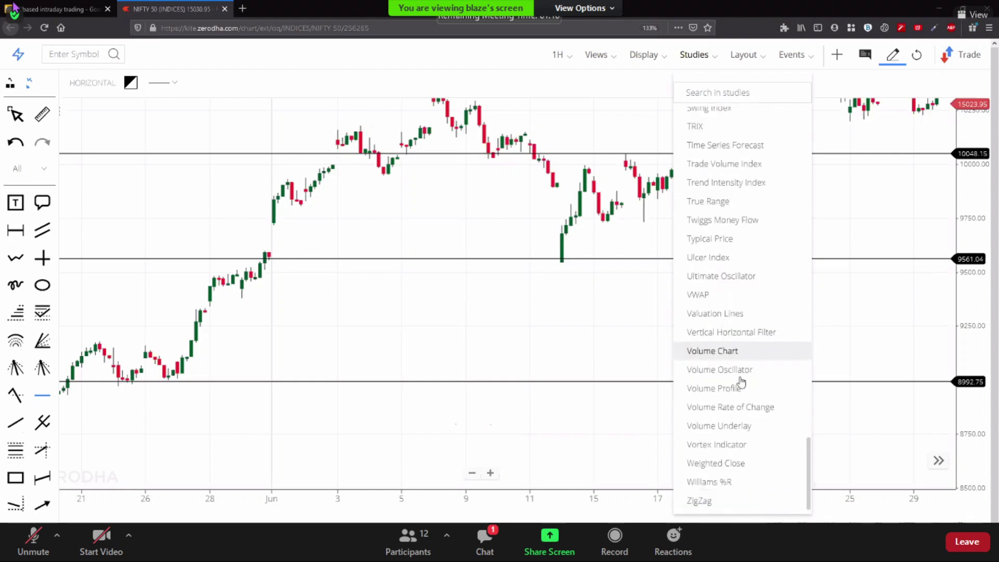
{"action": "scroll", "coordinate": [741, 382], "scroll_direction": "up", "scroll_amount": 15}
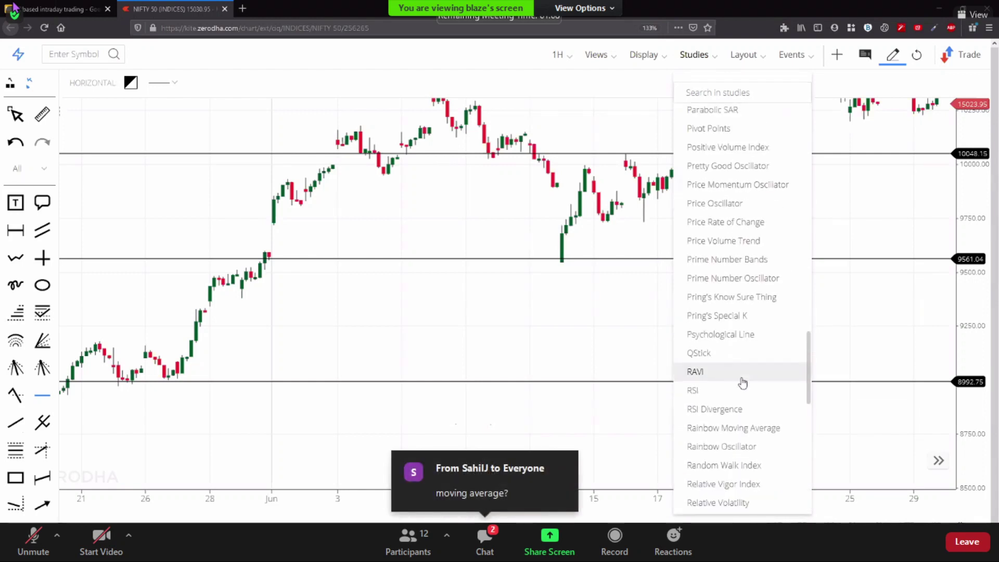
{"action": "scroll", "coordinate": [750, 368], "scroll_direction": "up", "scroll_amount": 1}
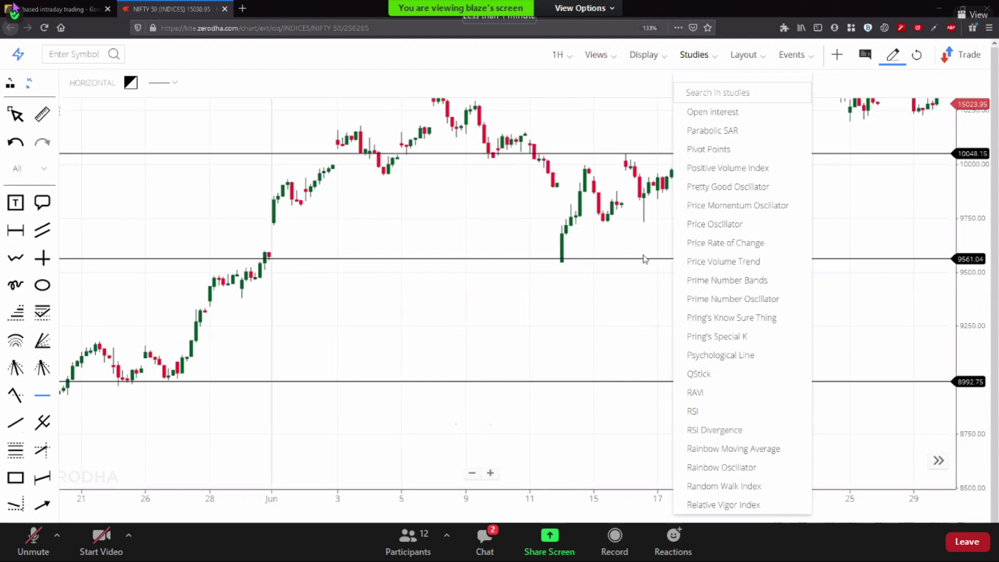
{"action": "scroll", "coordinate": [752, 356], "scroll_direction": "up", "scroll_amount": 10}
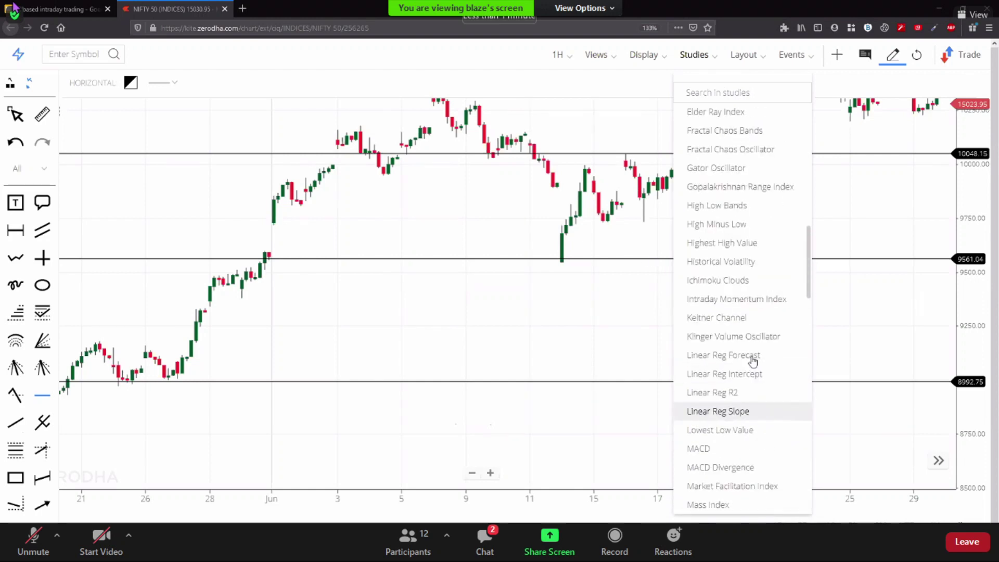
{"action": "scroll", "coordinate": [753, 359], "scroll_direction": "up", "scroll_amount": 1}
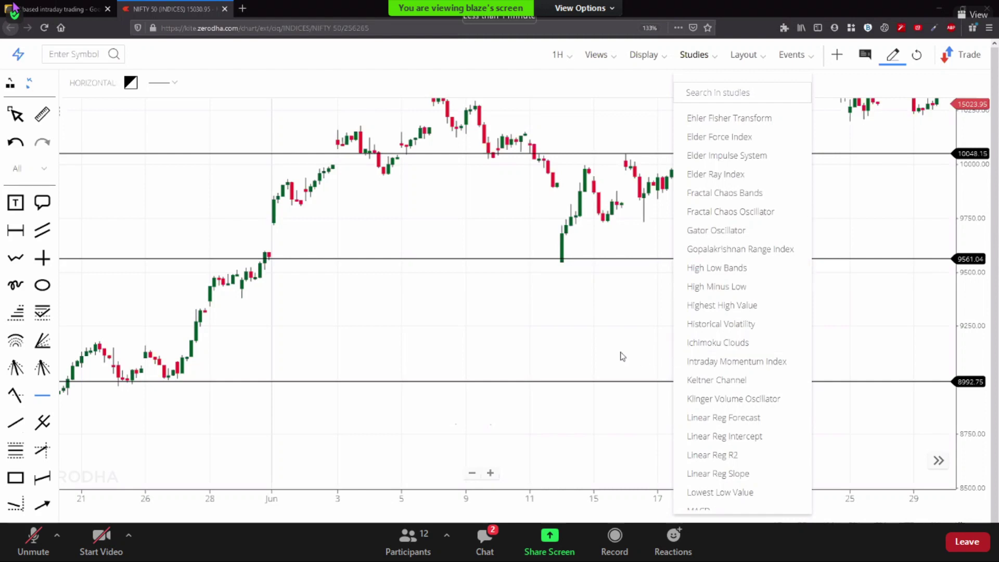
{"action": "left_click", "coordinate": [602, 348]}
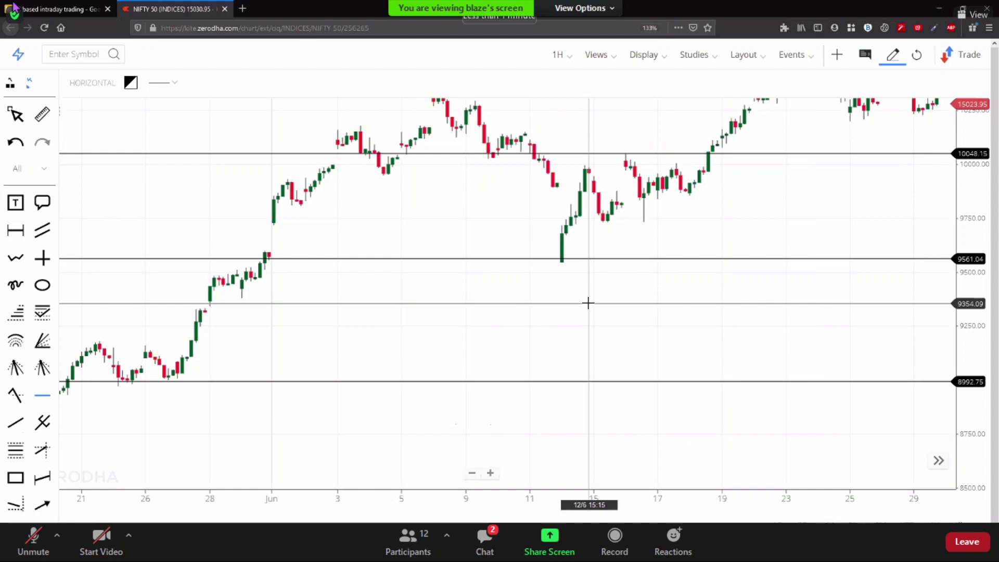
Mute the microphone in the Zoom meeting and return to the NIFTY 50 chart.
{"action": "key", "text": "alt+Tab"}
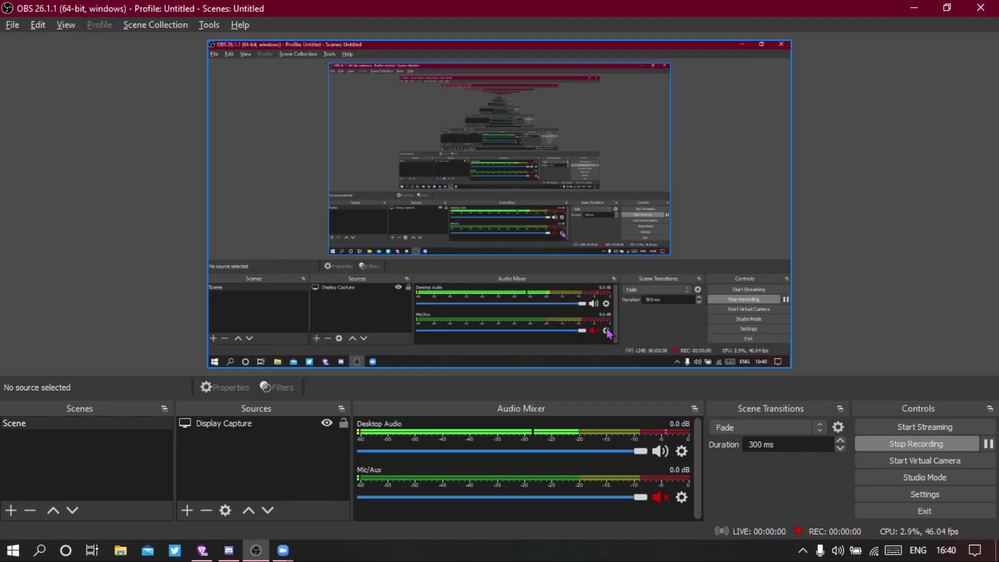
{"action": "left_click", "coordinate": [562, 272]}
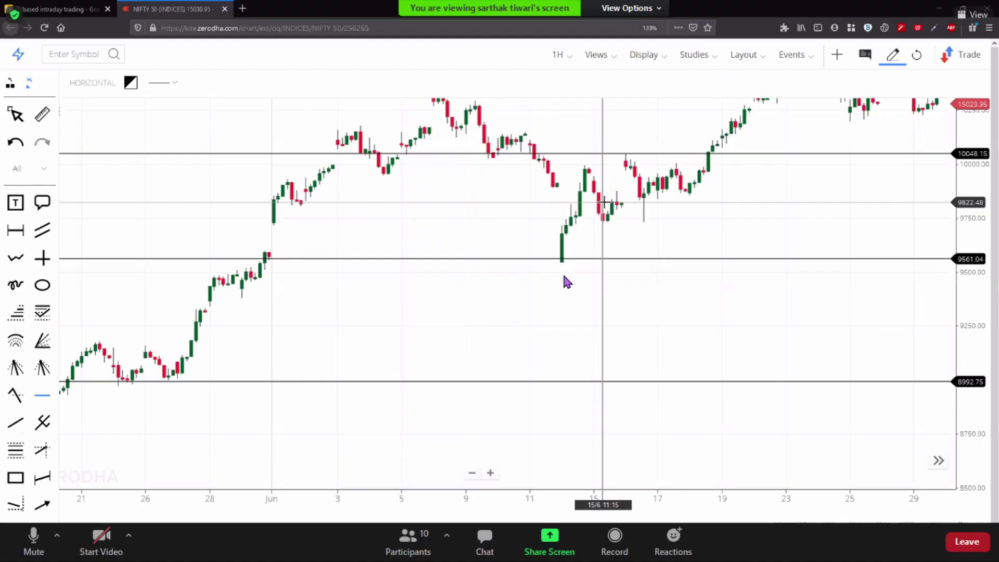
{"action": "left_click", "coordinate": [33, 538]}
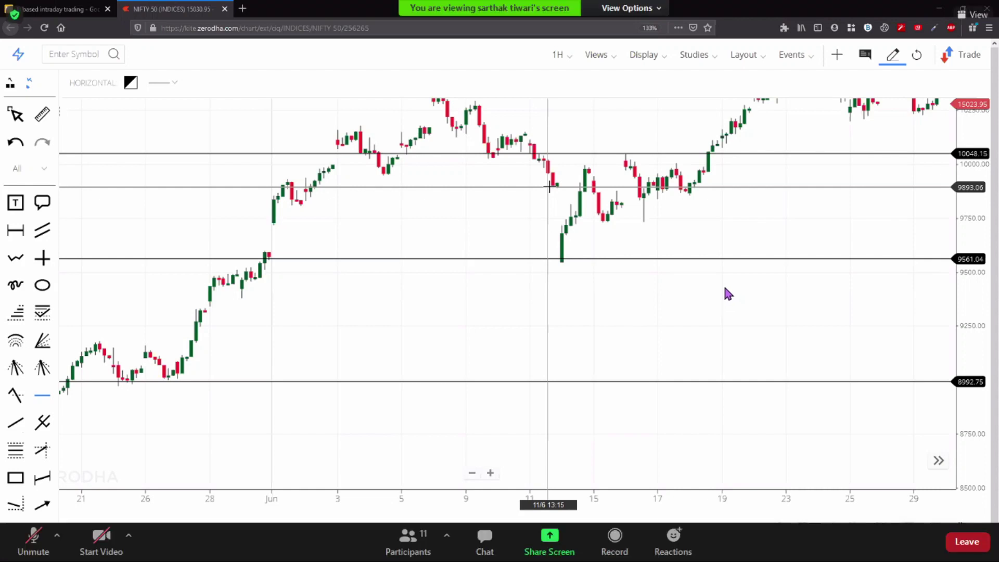
{"action": "key", "text": "alt+Tab"}
{"action": "key", "text": "alt+Tab"}
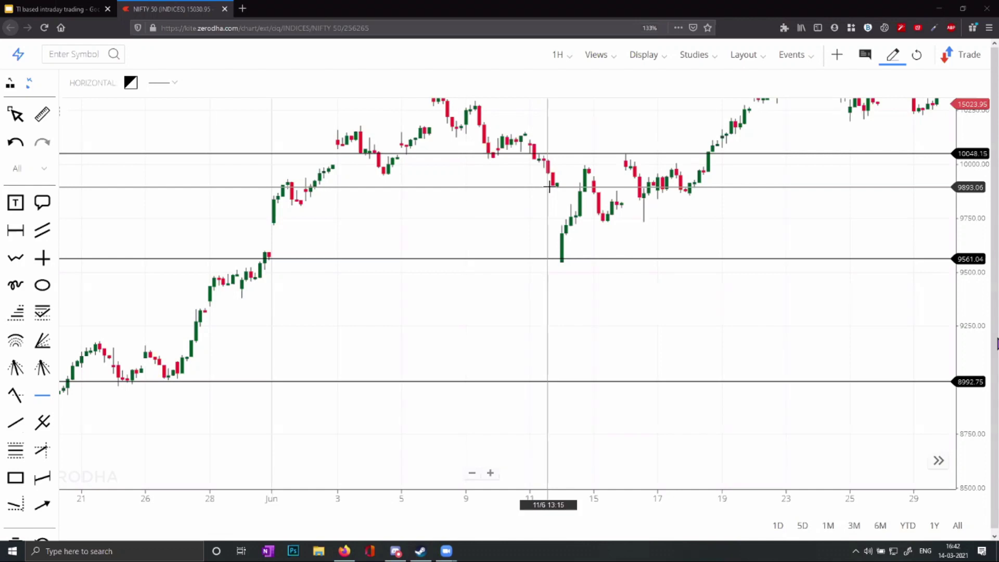
Add the Ichimoku Clouds study to the hourly NIFTY 50 chart around the June 2020 candles.
{"action": "left_click", "coordinate": [628, 167]}
{"action": "scroll", "coordinate": [627, 188], "scroll_direction": "up", "scroll_amount": 5}
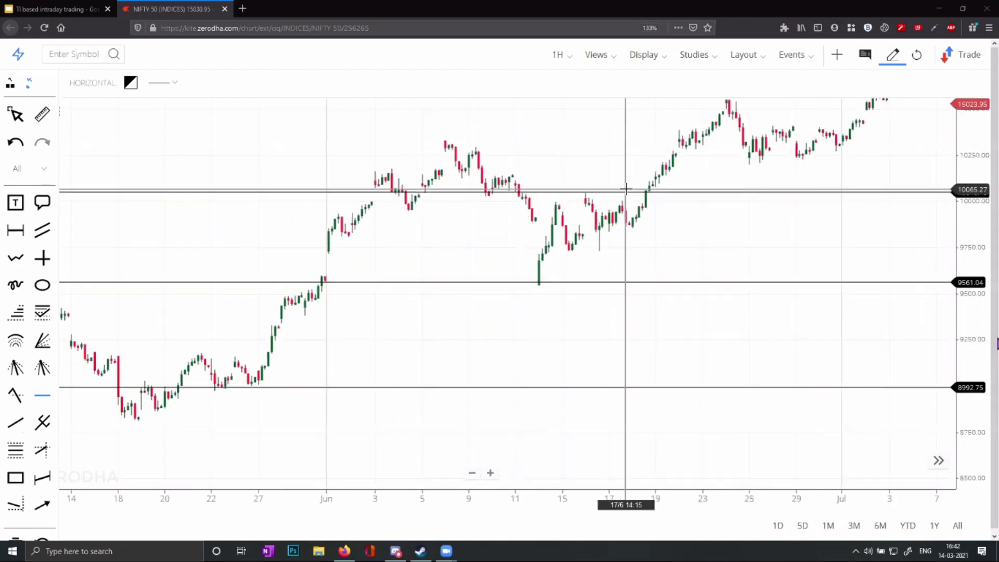
{"action": "scroll", "coordinate": [624, 199], "scroll_direction": "up", "scroll_amount": 3}
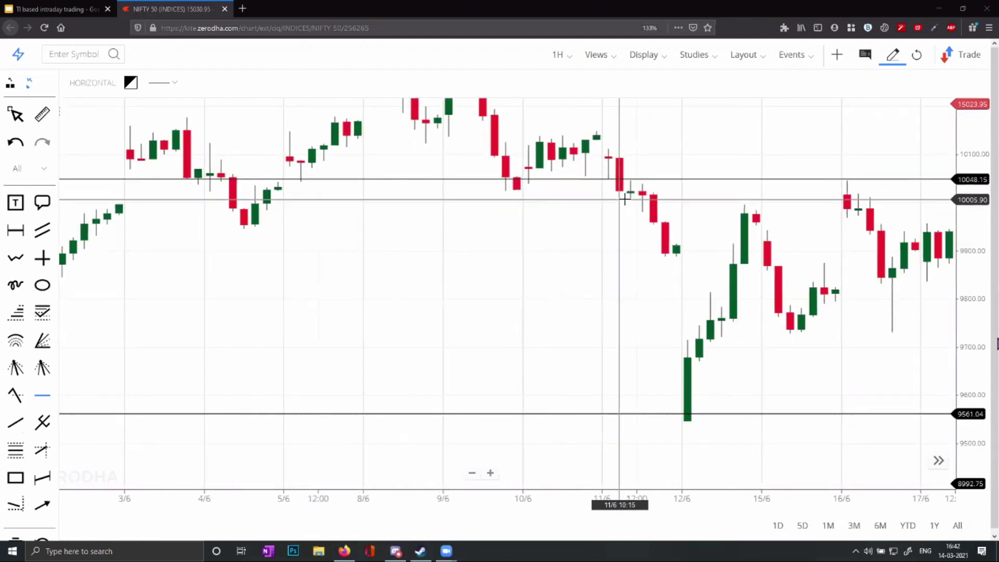
{"action": "left_click", "coordinate": [711, 59]}
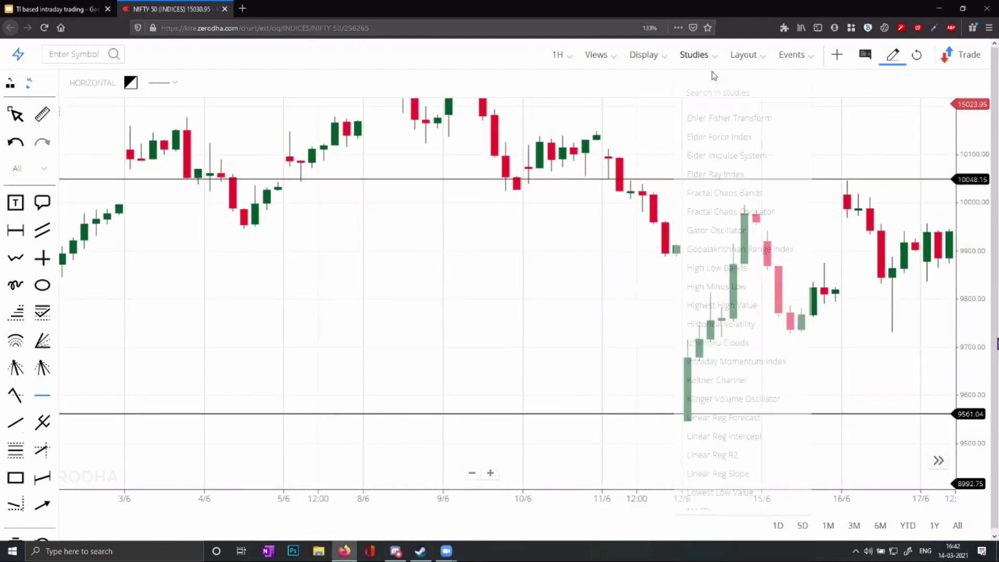
{"action": "left_click", "coordinate": [721, 343]}
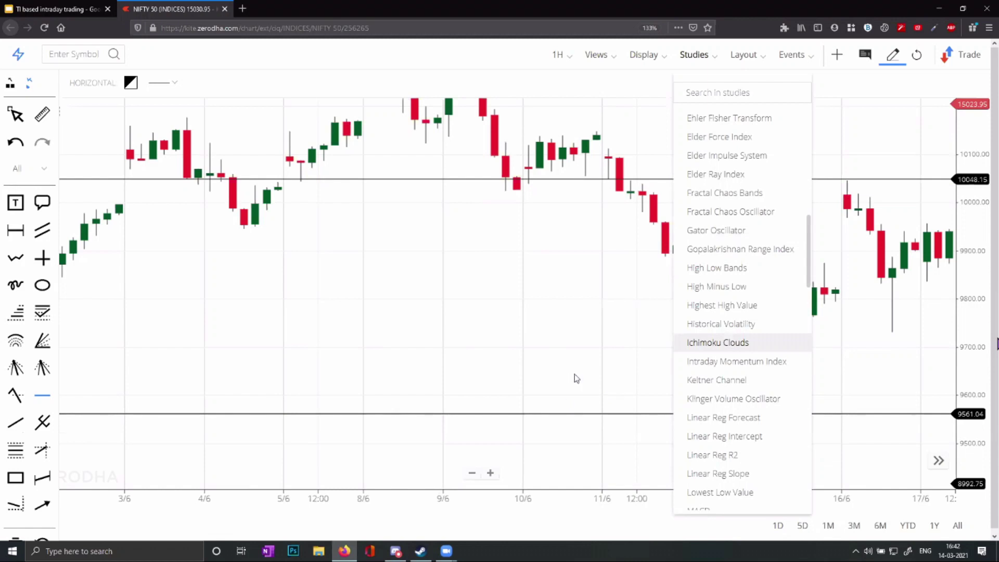
{"action": "scroll", "coordinate": [736, 434], "scroll_direction": "down", "scroll_amount": 3}
{"action": "scroll", "coordinate": [660, 390], "scroll_direction": "down", "scroll_amount": 5}
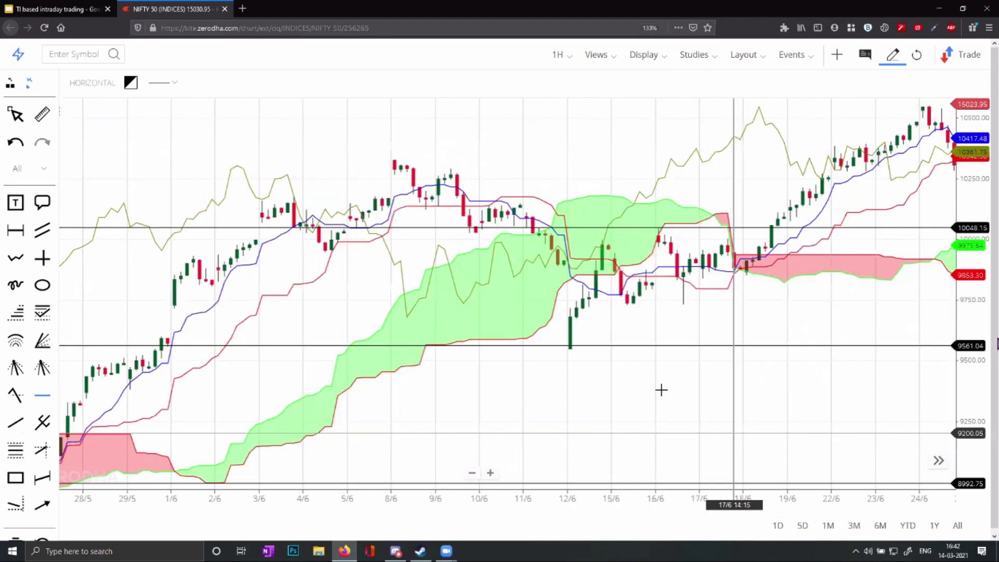
{"action": "scroll", "coordinate": [614, 370], "scroll_direction": "down", "scroll_amount": 3}
{"action": "scroll", "coordinate": [614, 370], "scroll_direction": "down", "scroll_amount": 1}
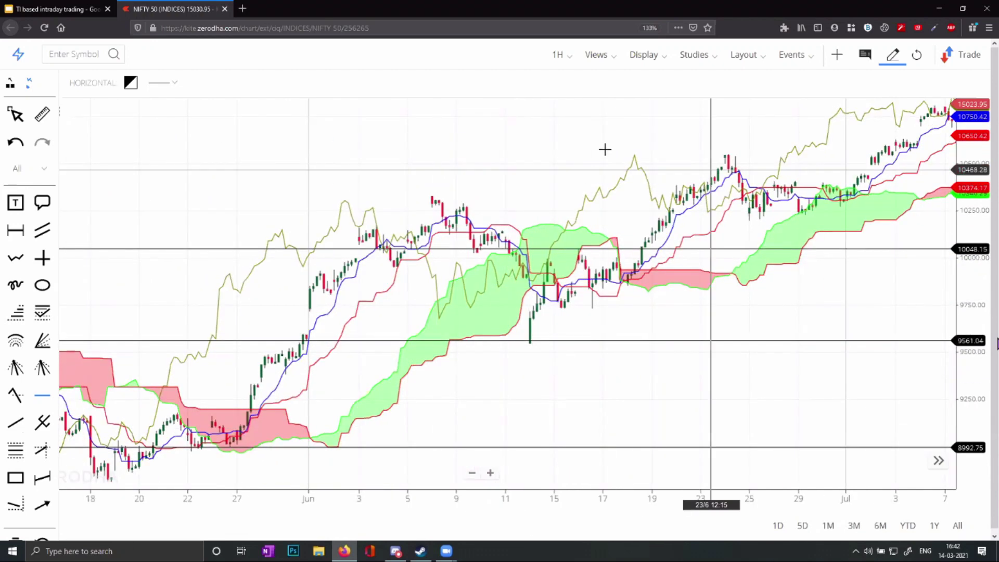
Set the Lagging Span colour of the Ichimoku Clouds study to white.
{"action": "left_click", "coordinate": [708, 56]}
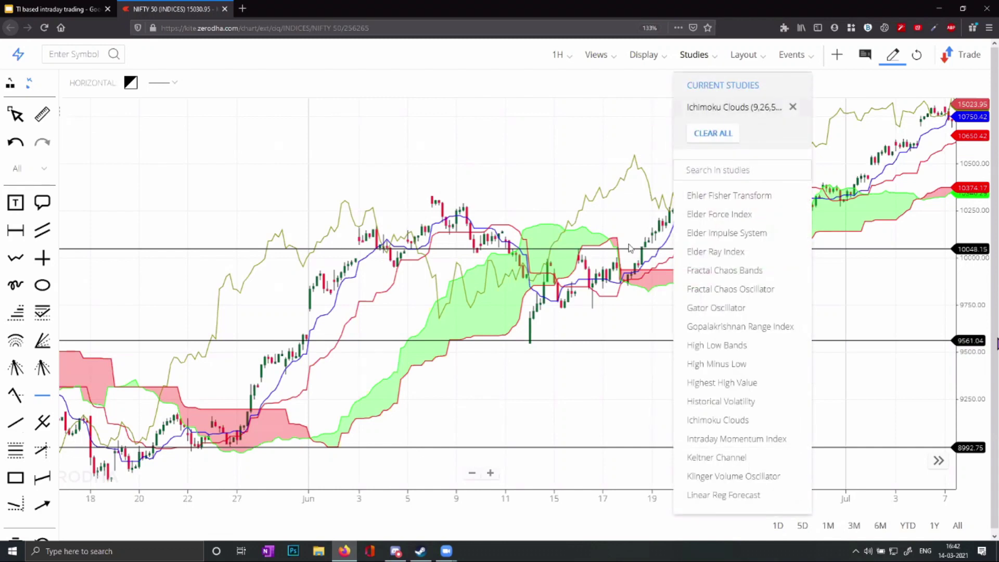
{"action": "left_click", "coordinate": [731, 110]}
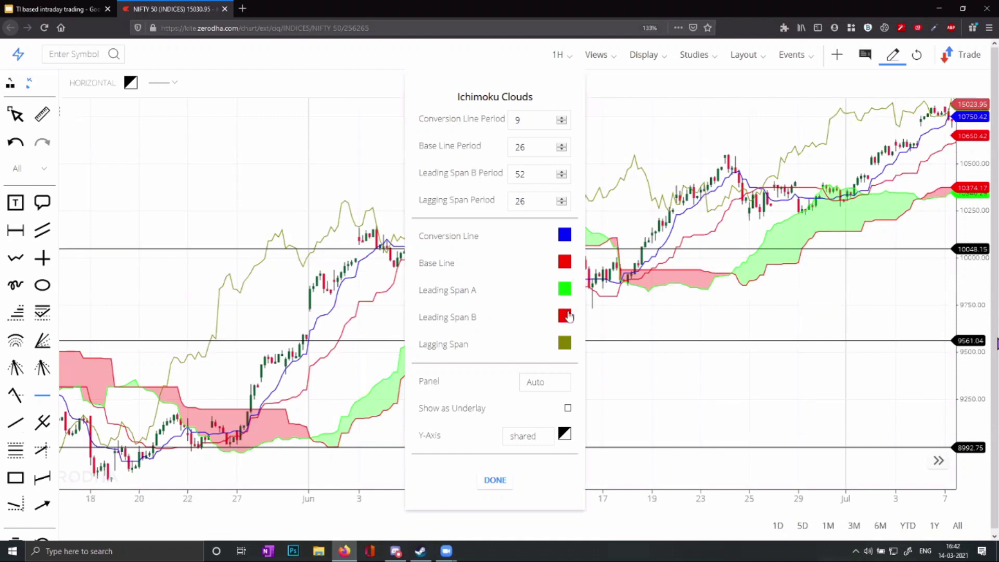
{"action": "left_click", "coordinate": [566, 345]}
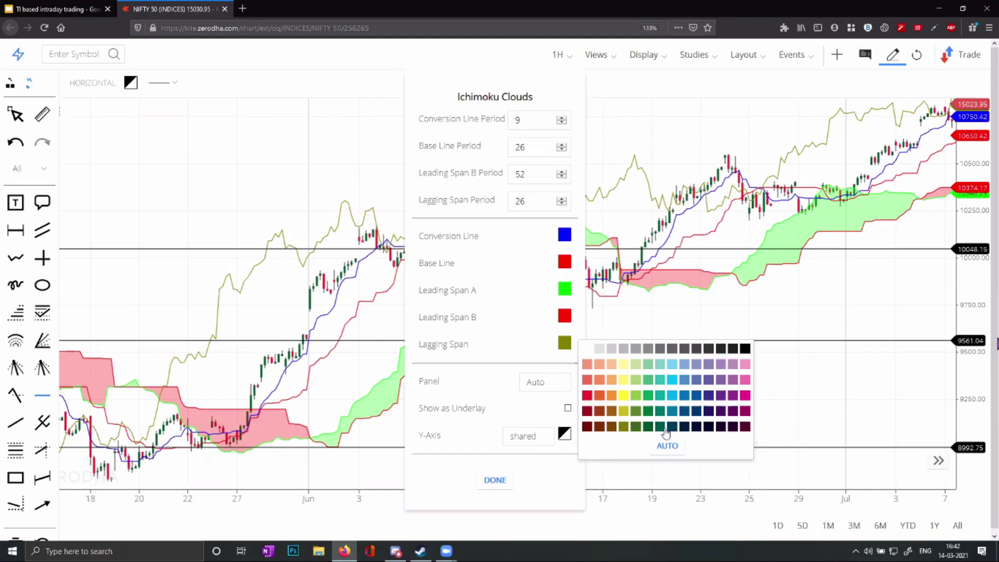
{"action": "left_click", "coordinate": [587, 348]}
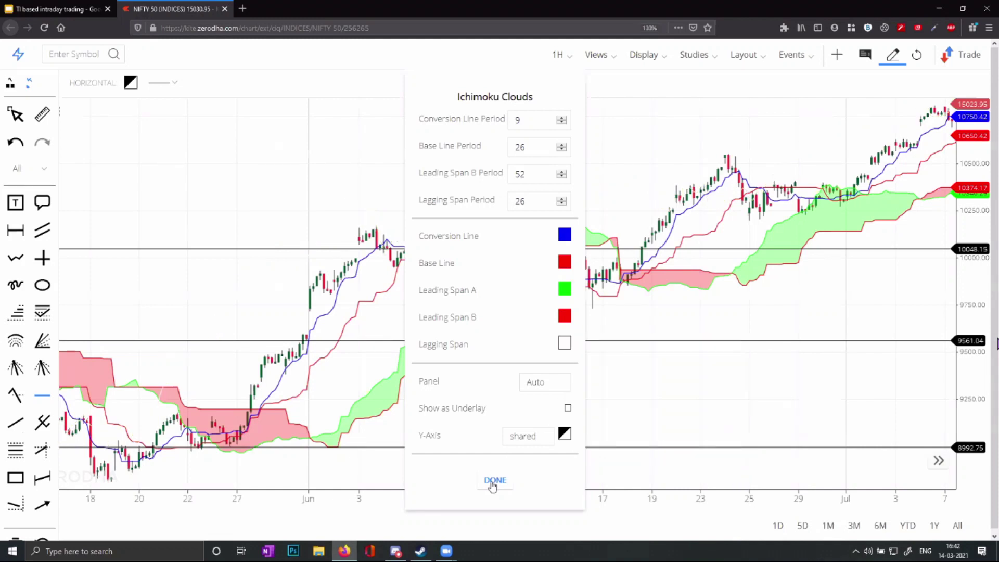
{"action": "left_click", "coordinate": [495, 480]}
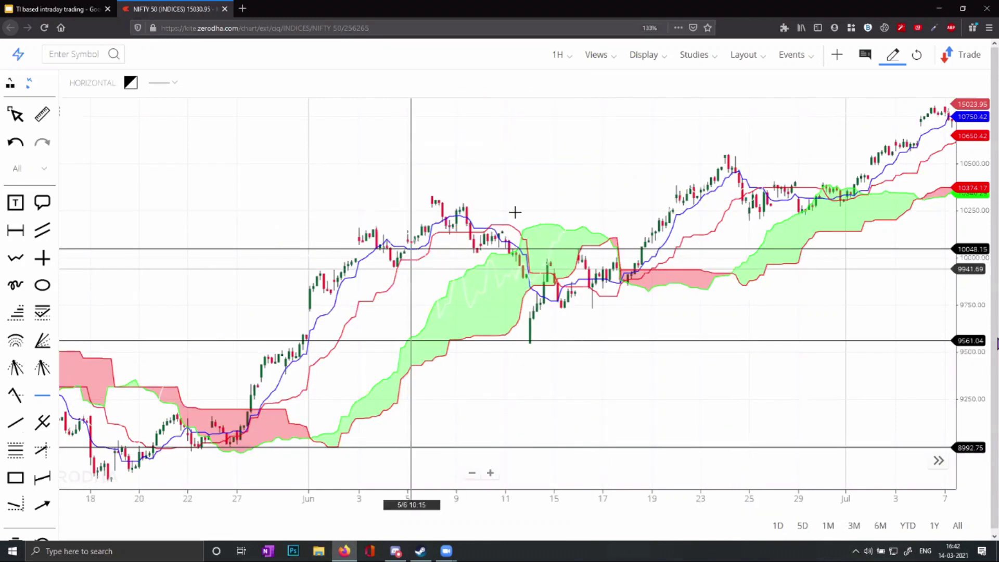
Compare the Ichimoku cloud and its lines with the hourly candles from 2 to 19 June 2020.
{"action": "scroll", "coordinate": [520, 210], "scroll_direction": "up", "scroll_amount": 5}
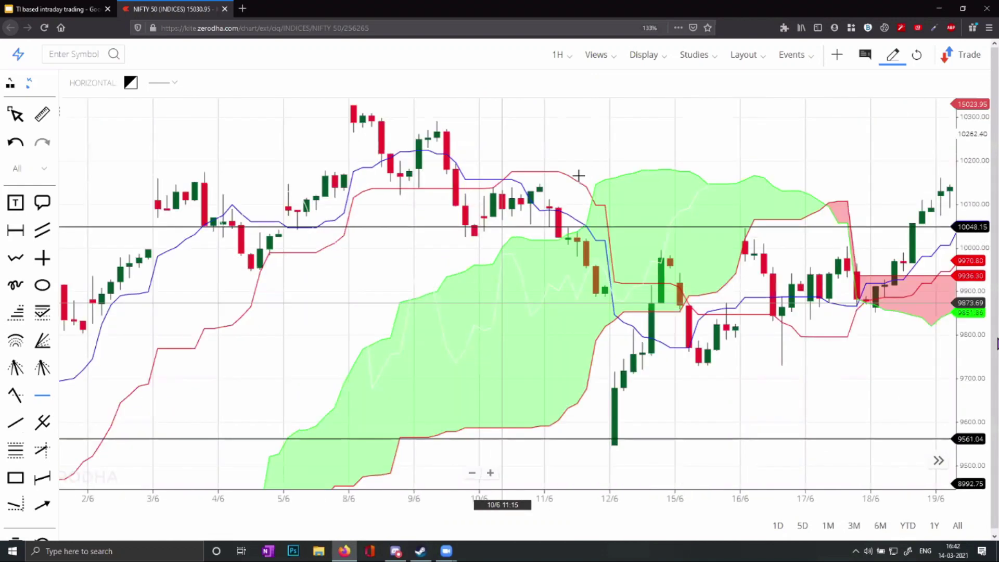
{"action": "scroll", "coordinate": [472, 181], "scroll_direction": "up", "scroll_amount": 1}
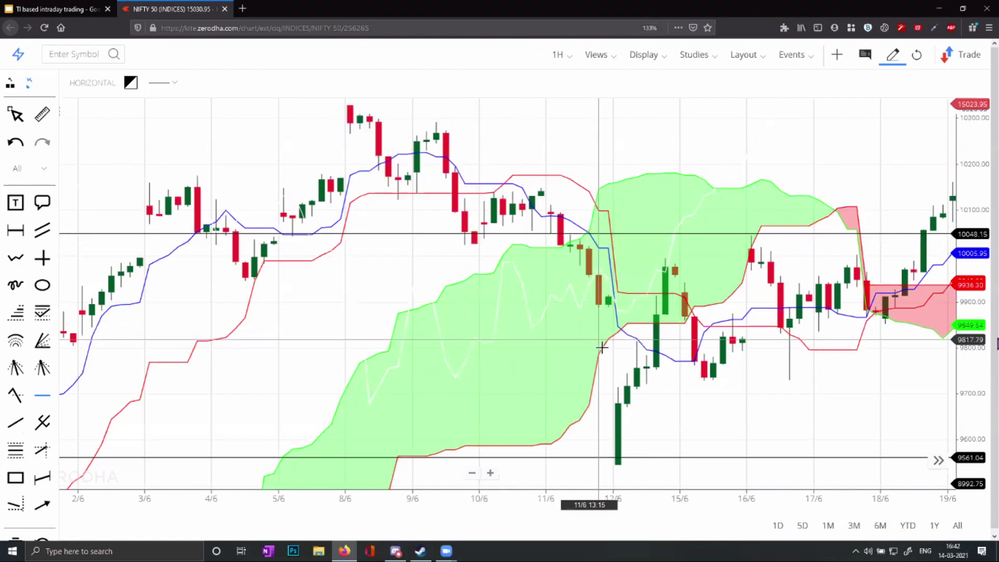
{"action": "left_click", "coordinate": [581, 343]}
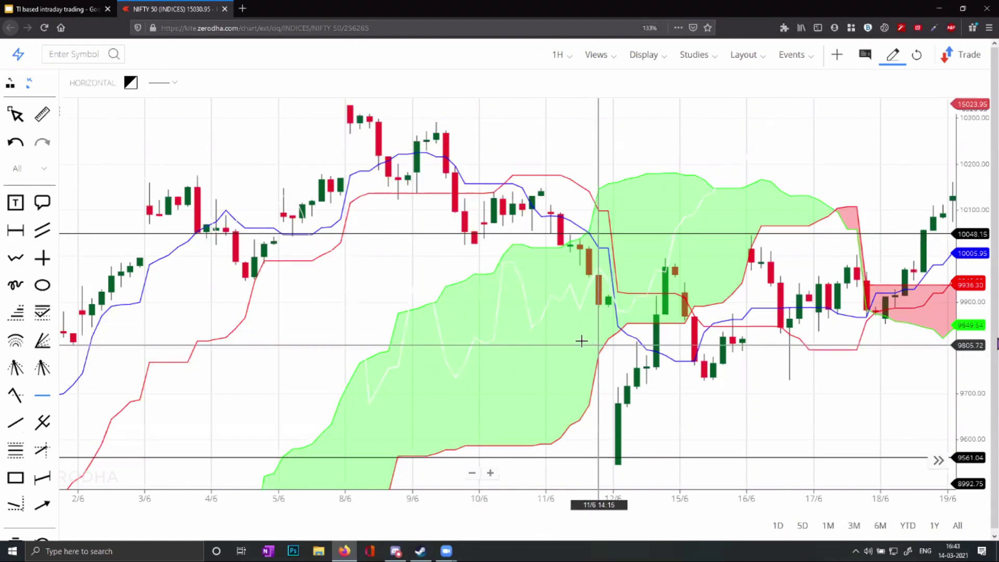
{"action": "left_click", "coordinate": [511, 300]}
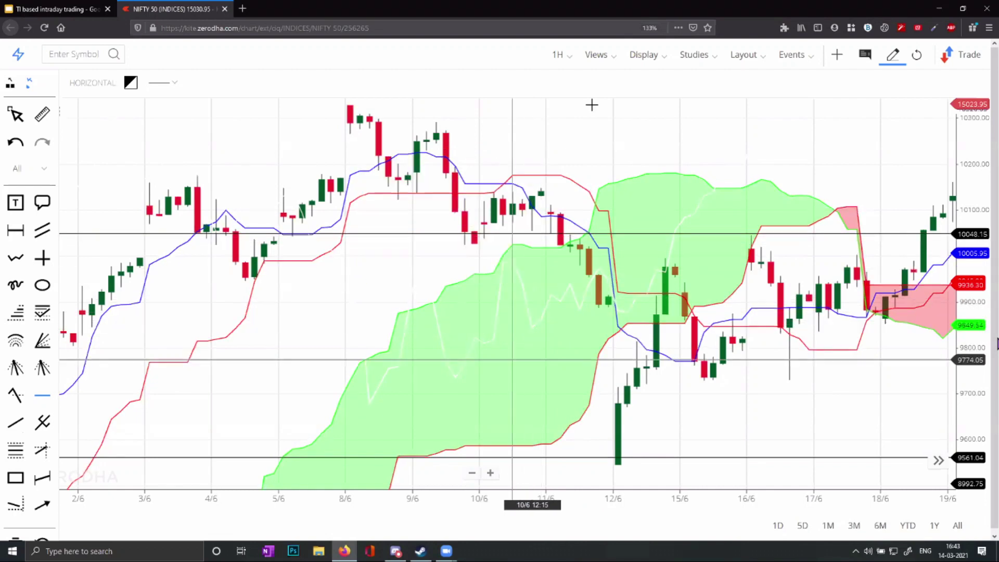
{"action": "left_click", "coordinate": [629, 117]}
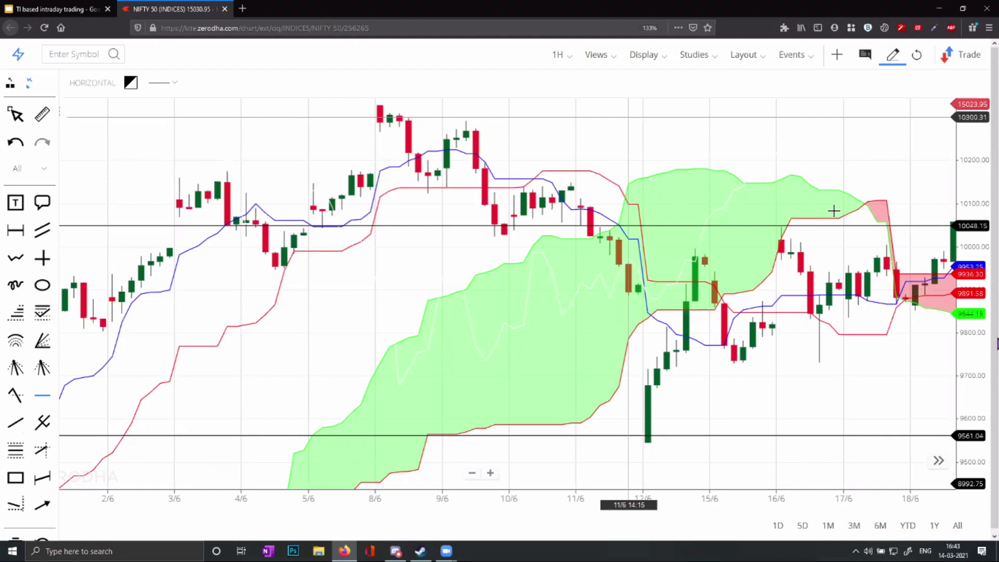
{"action": "left_click", "coordinate": [841, 137]}
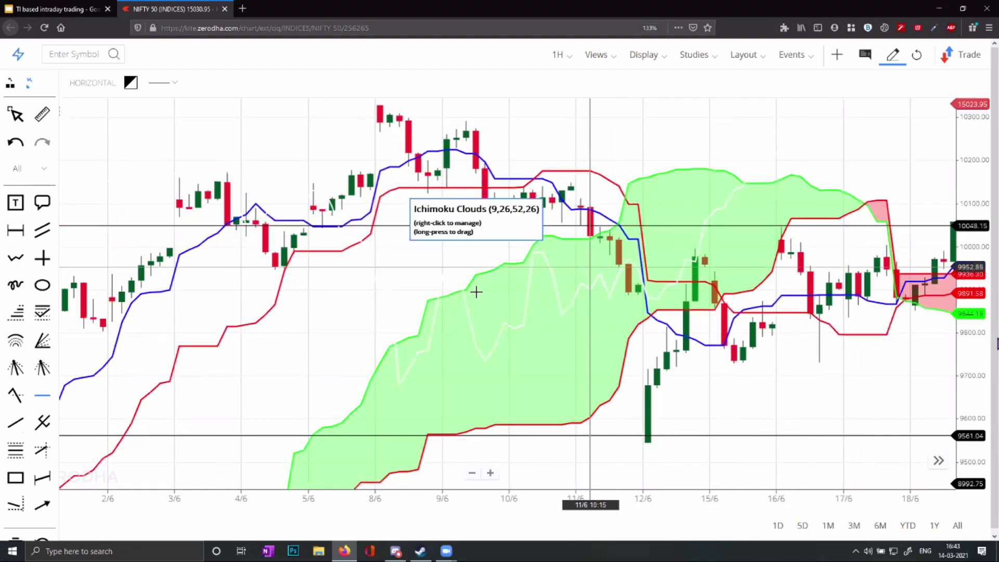
Examine the hourly Ichimoku cloud and candles against the 9561.04 and 10048.15 level lines around 12 to 18 June 2020.
{"action": "left_click", "coordinate": [458, 210]}
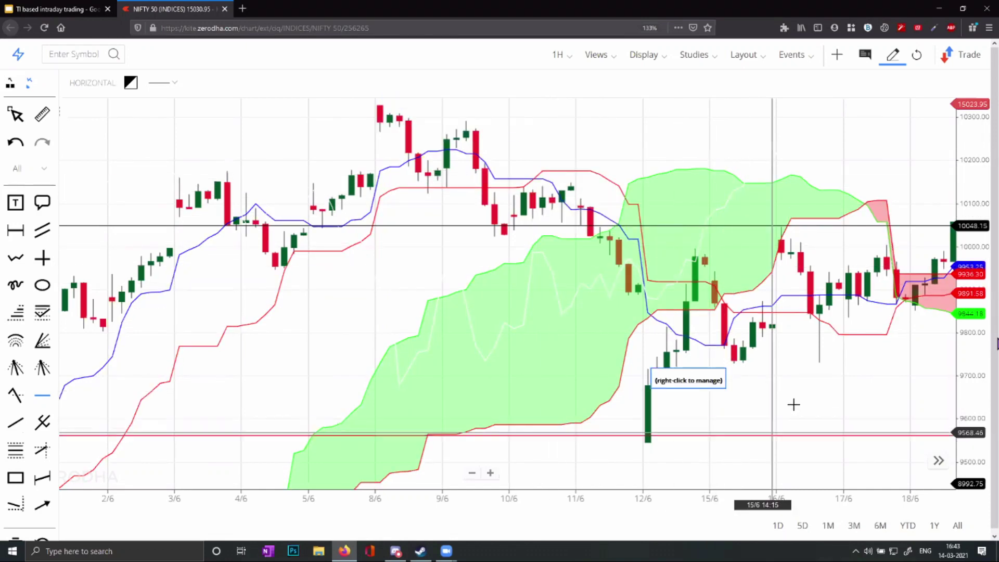
{"action": "left_click_drag", "start_coordinate": [774, 308], "coordinate": [733, 201]}
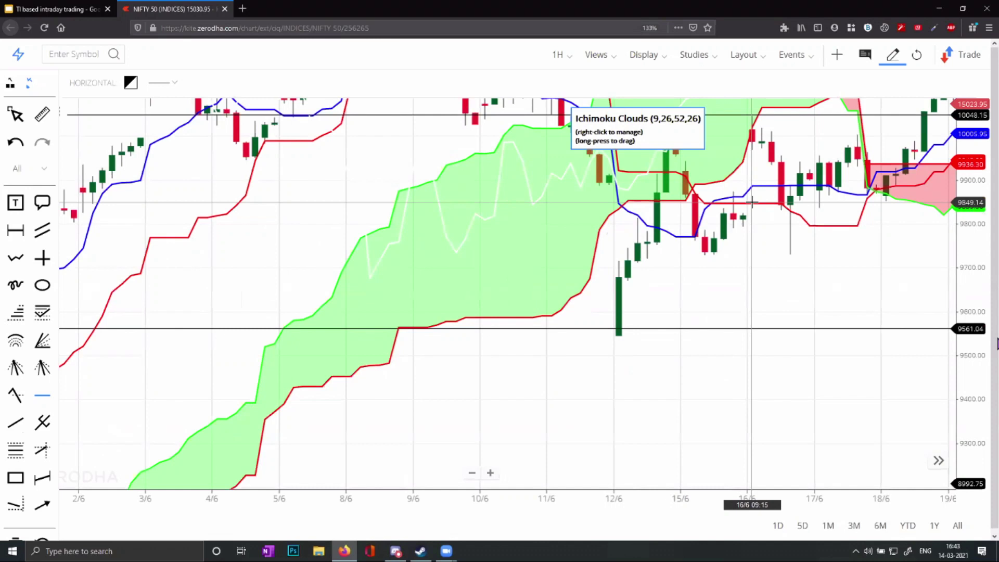
{"action": "left_click_drag", "start_coordinate": [793, 125], "coordinate": [799, 125]}
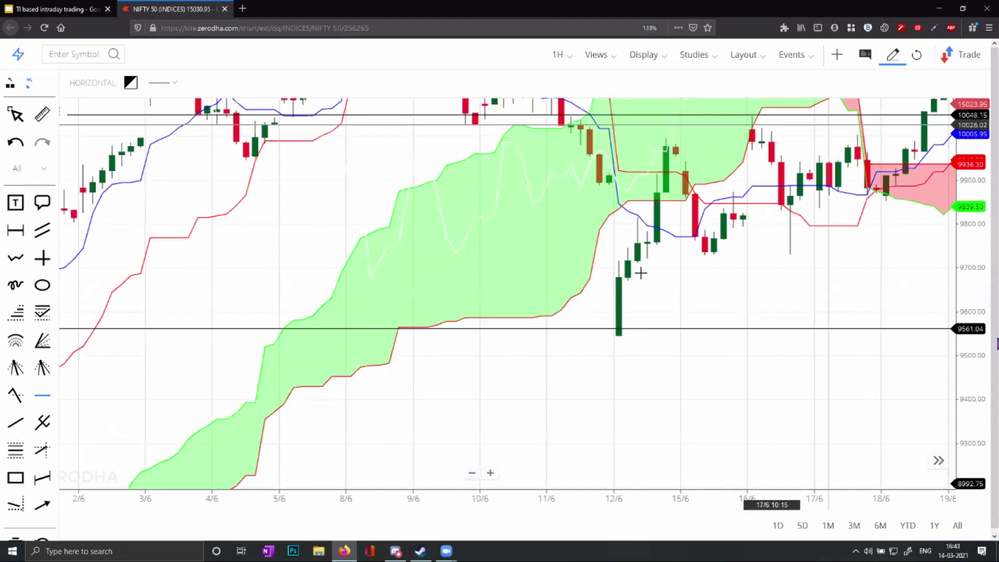
Switch the NIFTY 50 chart to 5-minute candles and go back through its history to mid-June 2020.
{"action": "left_click", "coordinate": [566, 58]}
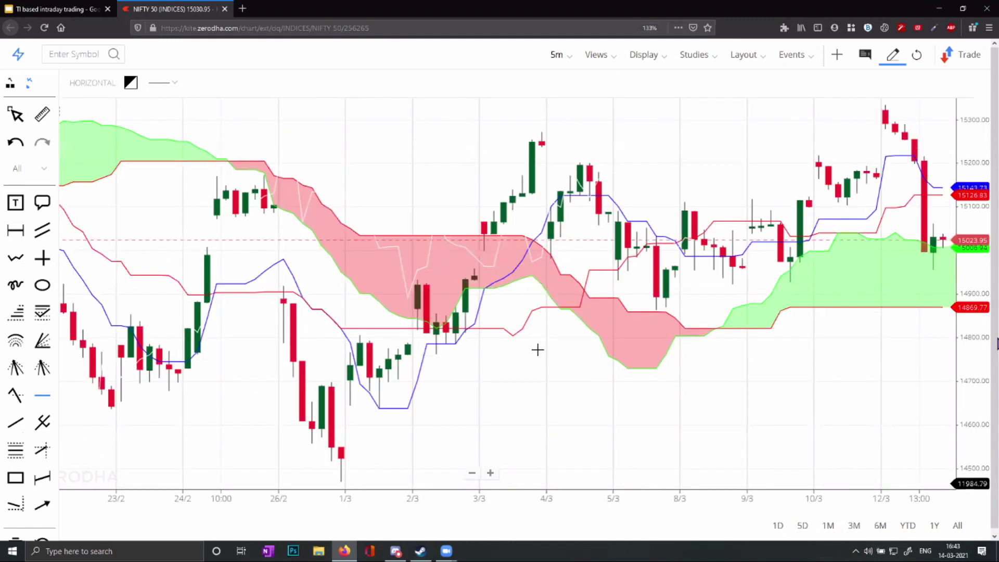
{"action": "scroll", "coordinate": [643, 350], "scroll_direction": "down", "scroll_amount": 5}
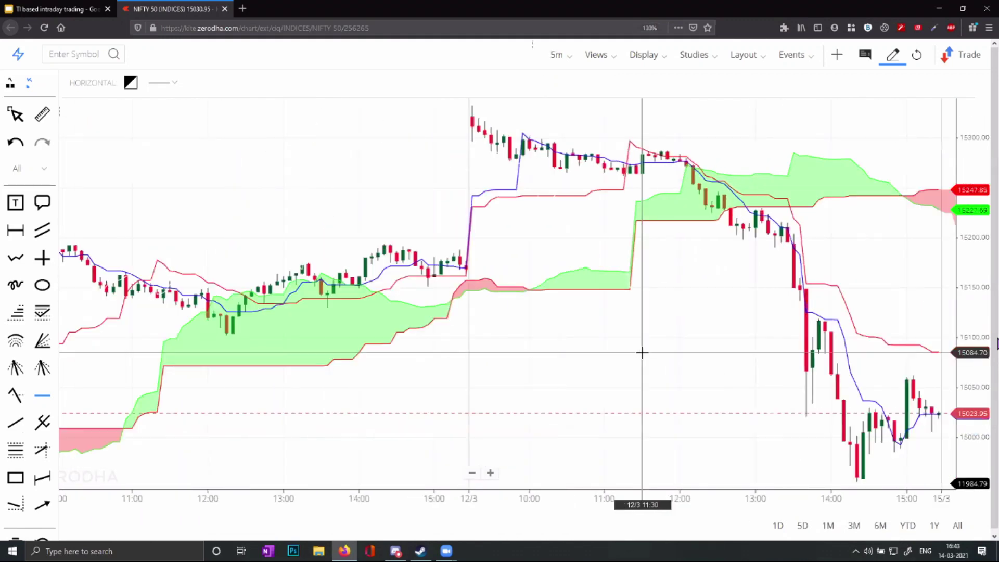
{"action": "scroll", "coordinate": [651, 348], "scroll_direction": "down", "scroll_amount": 3}
{"action": "scroll", "coordinate": [661, 343], "scroll_direction": "down", "scroll_amount": 6}
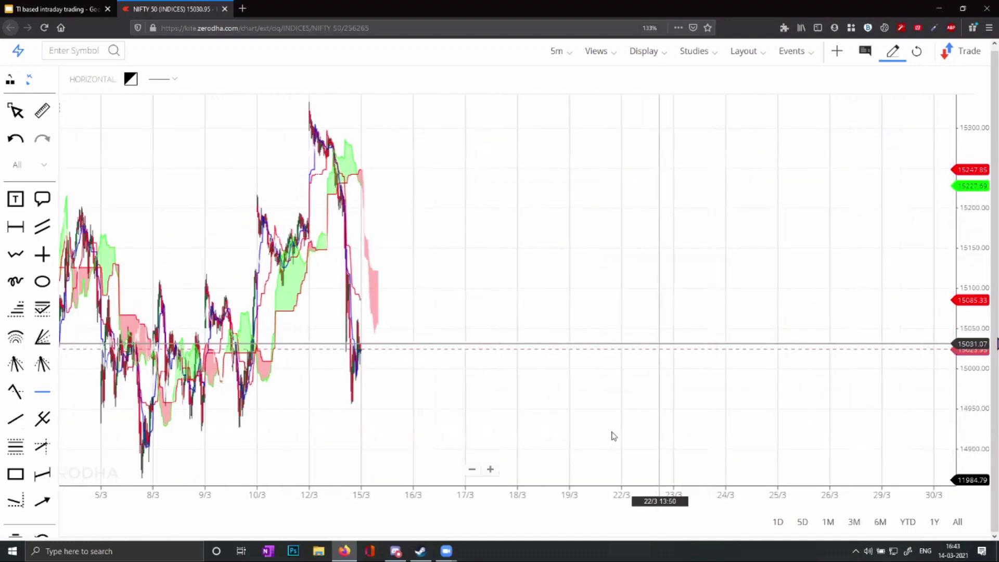
{"action": "left_click_drag", "start_coordinate": [645, 424], "coordinate": [774, 398]}
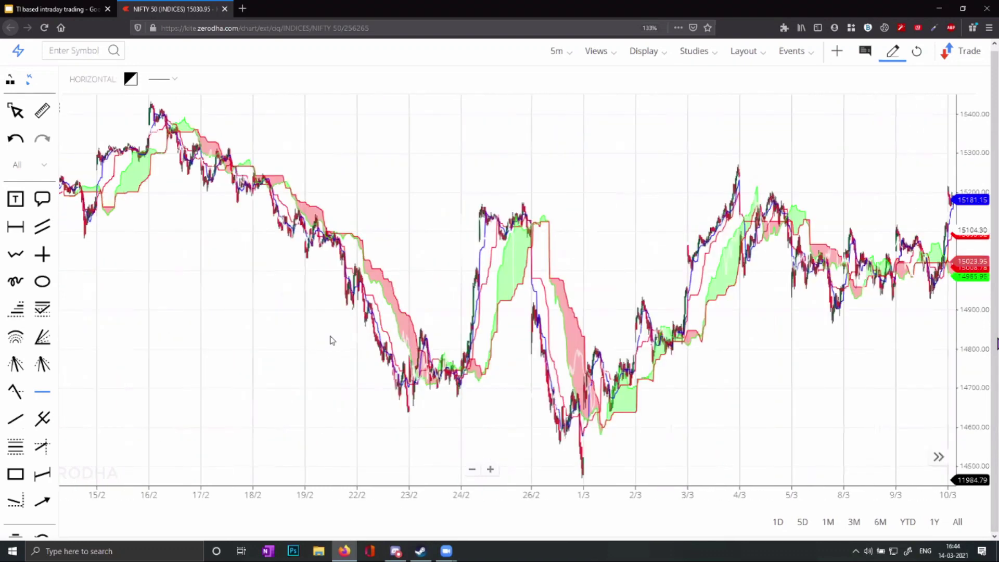
{"action": "scroll", "coordinate": [321, 346], "scroll_direction": "left", "scroll_amount": 10}
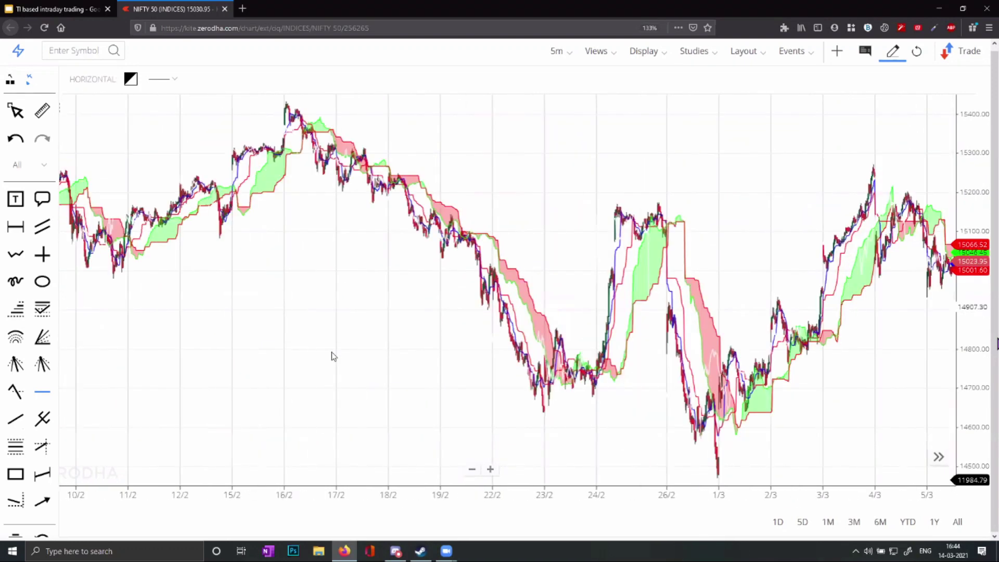
{"action": "scroll", "coordinate": [389, 311], "scroll_direction": "left", "scroll_amount": 12}
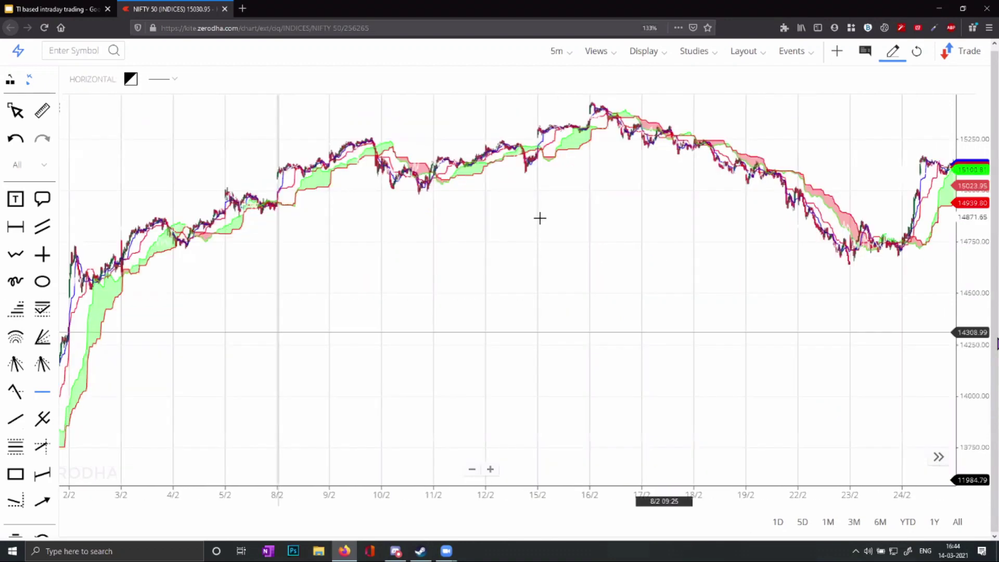
{"action": "scroll", "coordinate": [457, 270], "scroll_direction": "left", "scroll_amount": 15}
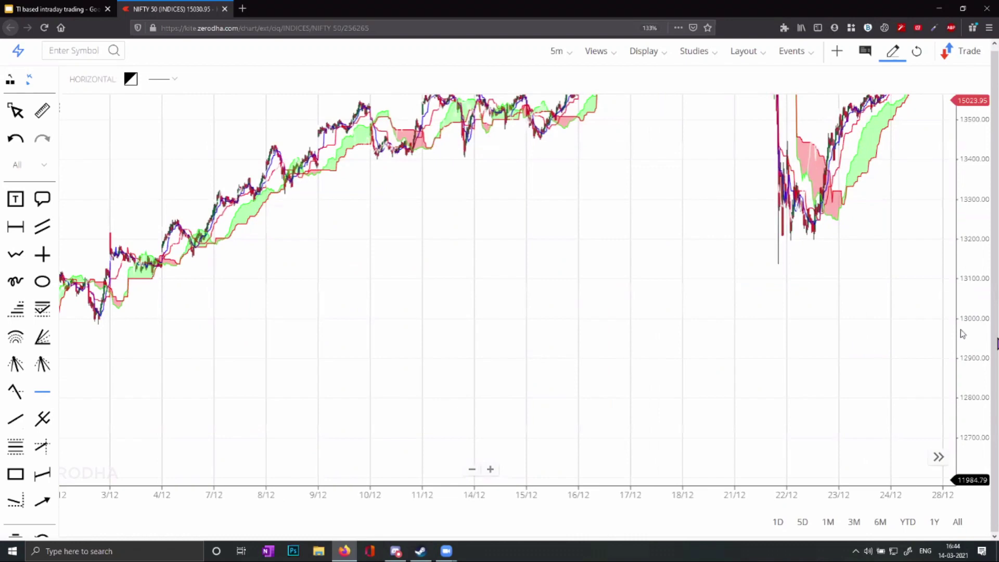
{"action": "scroll", "coordinate": [397, 364], "scroll_direction": "right", "scroll_amount": 6}
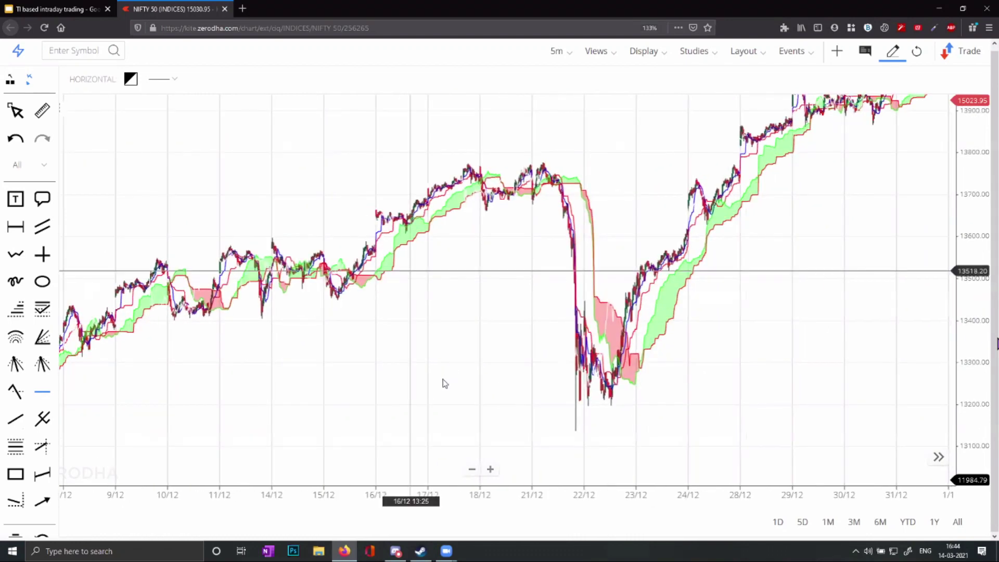
{"action": "scroll", "coordinate": [442, 449], "scroll_direction": "left", "scroll_amount": 2}
{"action": "scroll", "coordinate": [558, 432], "scroll_direction": "left", "scroll_amount": 15}
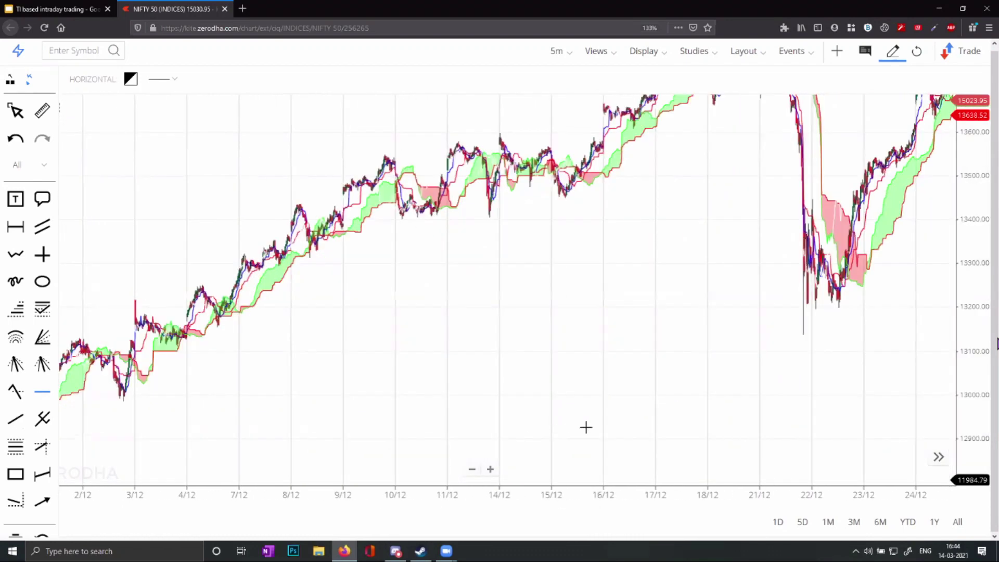
{"action": "scroll", "coordinate": [319, 261], "scroll_direction": "left", "scroll_amount": 13}
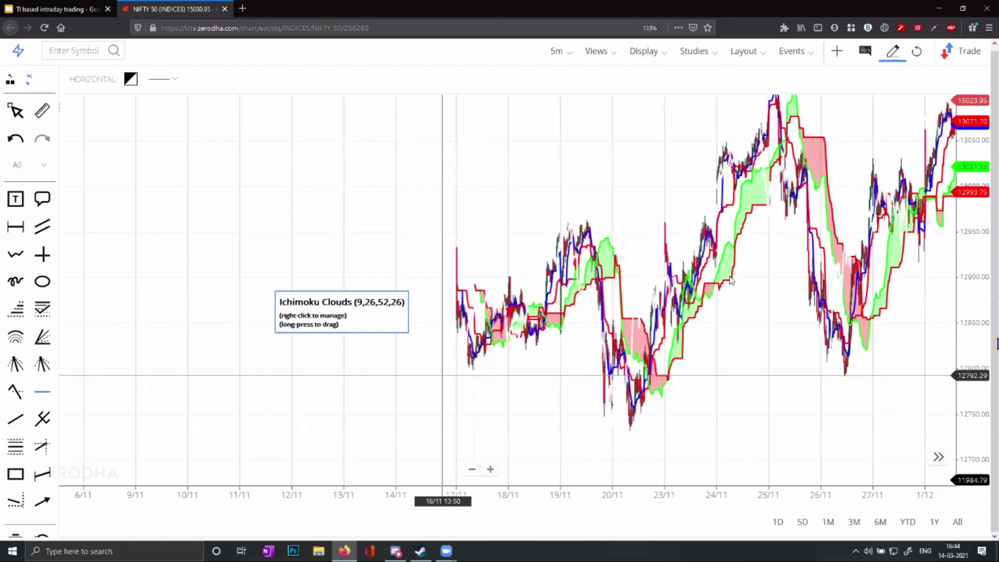
{"action": "scroll", "coordinate": [358, 352], "scroll_direction": "left", "scroll_amount": 5}
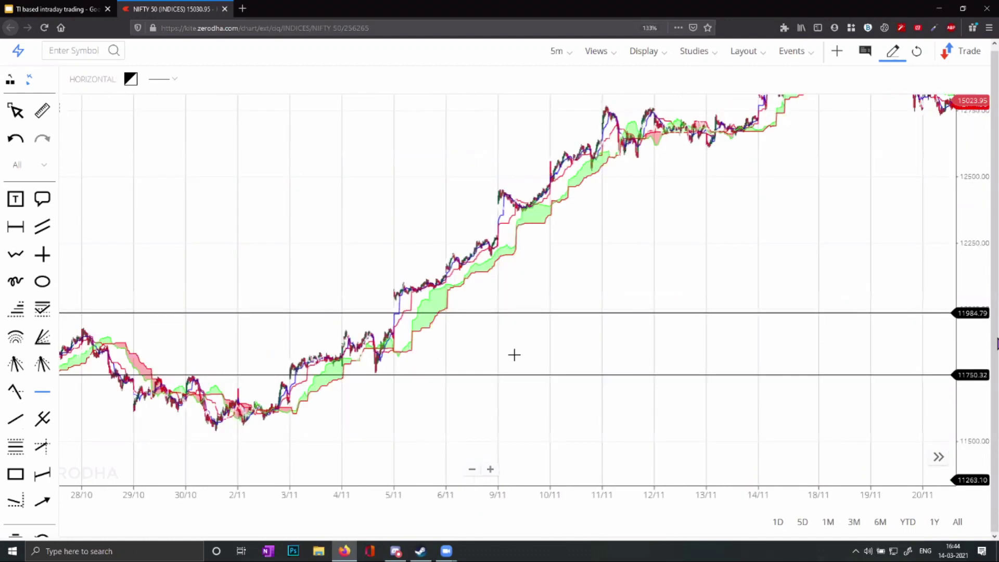
{"action": "scroll", "coordinate": [229, 373], "scroll_direction": "left", "scroll_amount": 1}
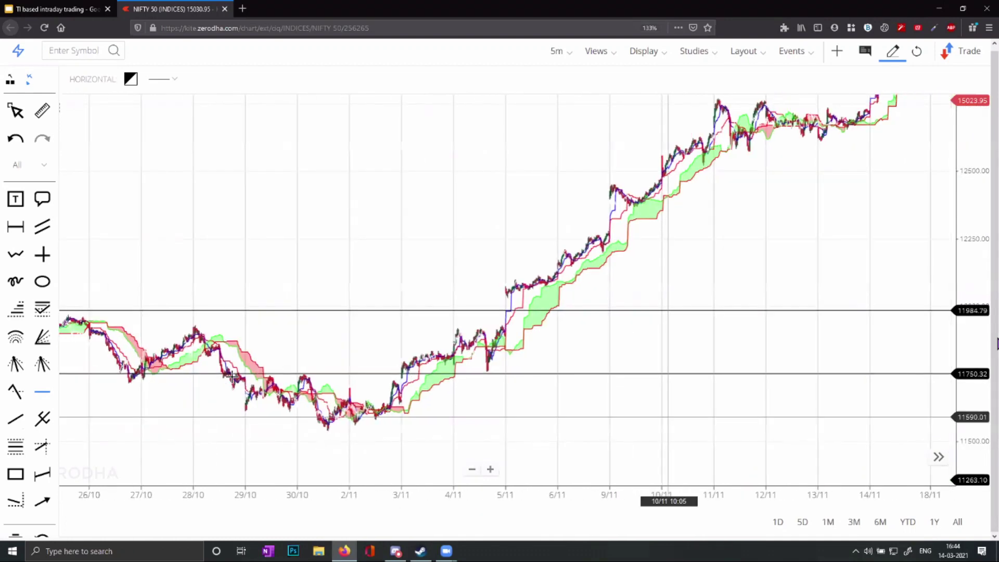
{"action": "scroll", "coordinate": [337, 372], "scroll_direction": "left", "scroll_amount": 3}
{"action": "scroll", "coordinate": [337, 371], "scroll_direction": "left", "scroll_amount": 3}
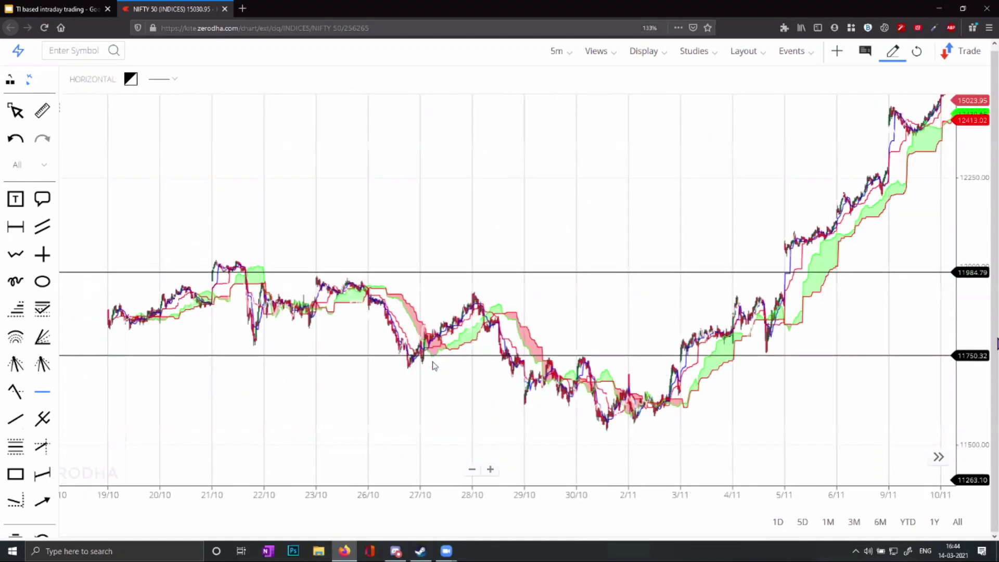
{"action": "scroll", "coordinate": [393, 357], "scroll_direction": "left", "scroll_amount": 10}
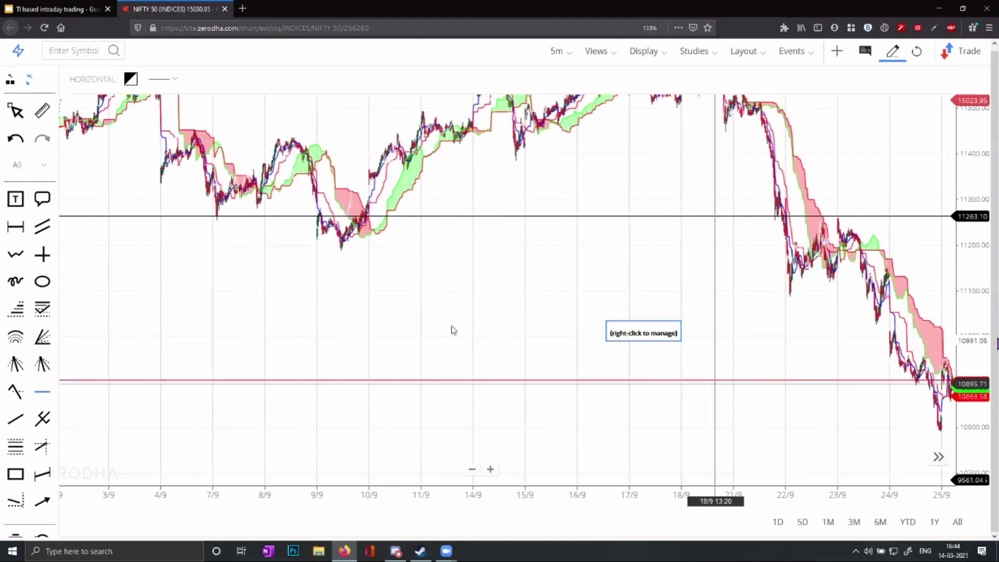
{"action": "scroll", "coordinate": [346, 319], "scroll_direction": "left", "scroll_amount": 6}
{"action": "scroll", "coordinate": [302, 417], "scroll_direction": "left", "scroll_amount": 5}
{"action": "scroll", "coordinate": [381, 358], "scroll_direction": "left", "scroll_amount": 2}
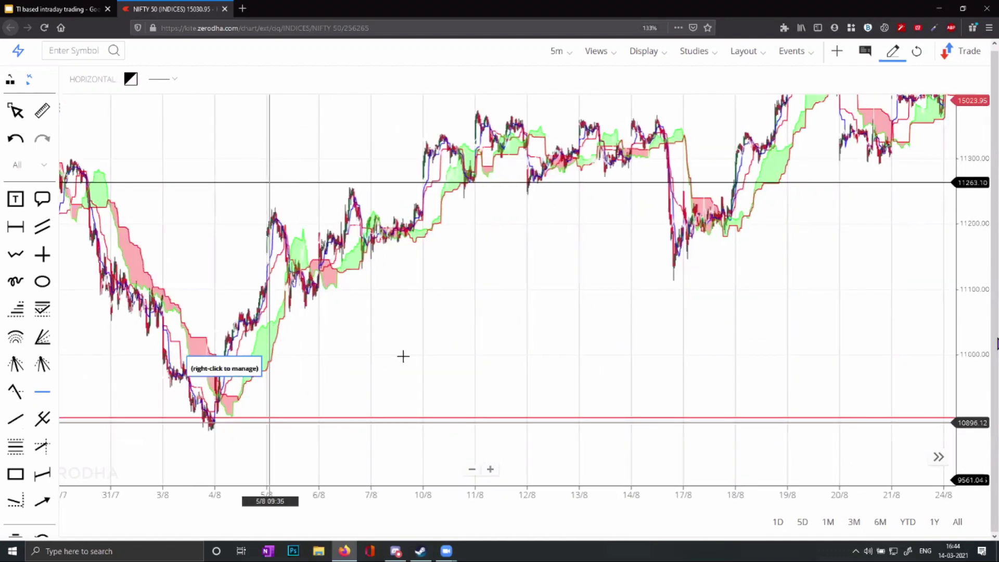
{"action": "scroll", "coordinate": [285, 362], "scroll_direction": "left", "scroll_amount": 5}
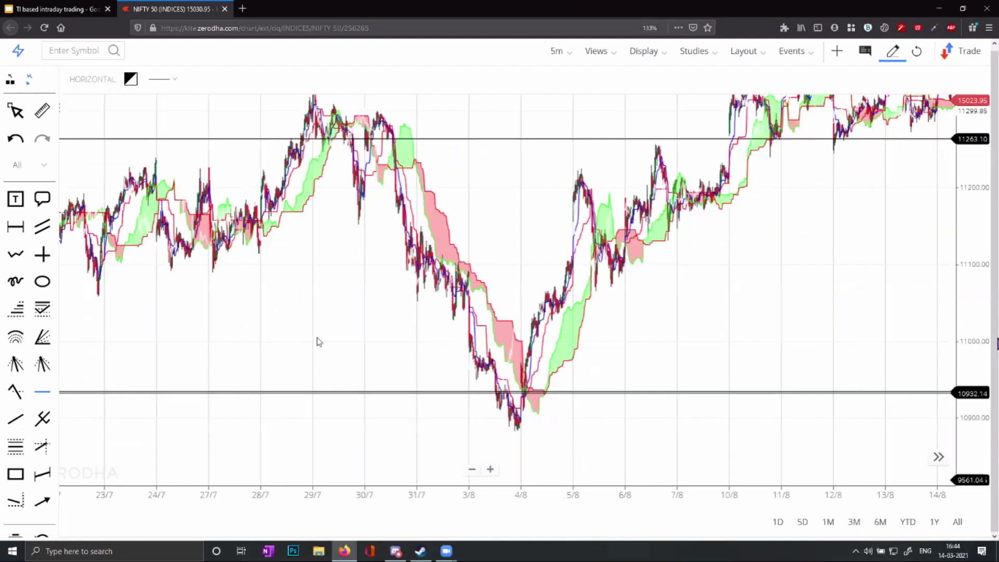
{"action": "scroll", "coordinate": [636, 341], "scroll_direction": "left", "scroll_amount": 6}
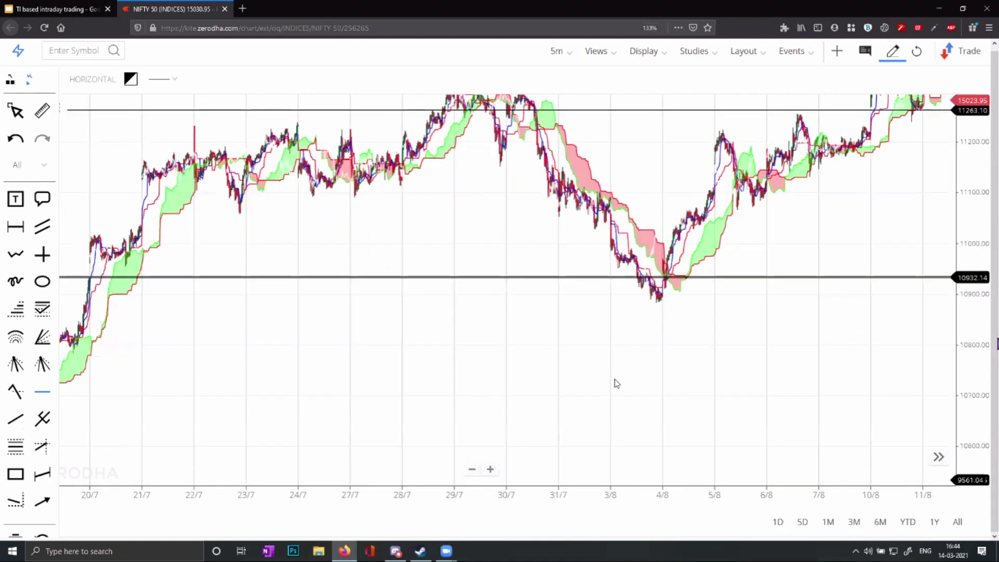
{"action": "scroll", "coordinate": [264, 406], "scroll_direction": "left", "scroll_amount": 6}
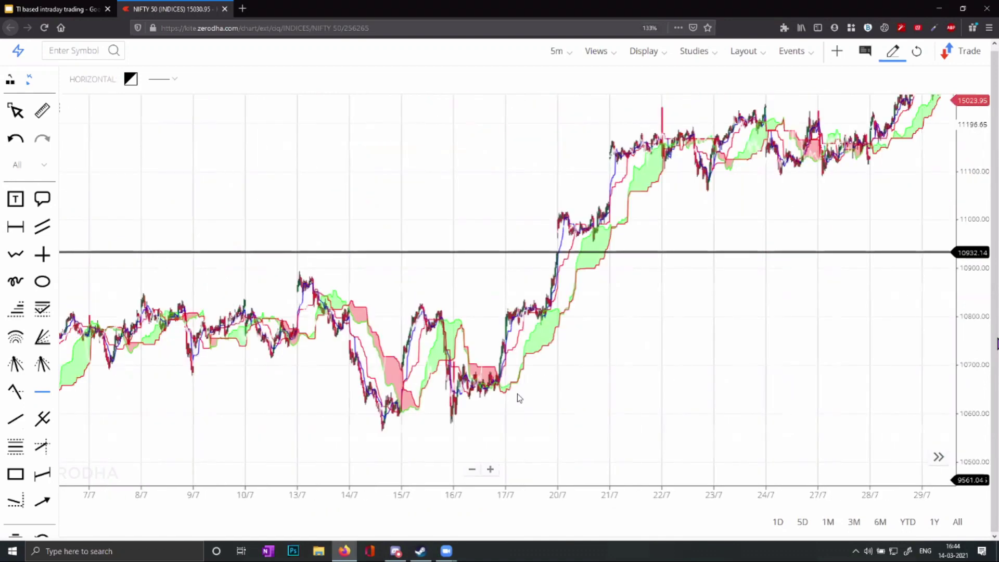
{"action": "scroll", "coordinate": [390, 402], "scroll_direction": "left", "scroll_amount": 6}
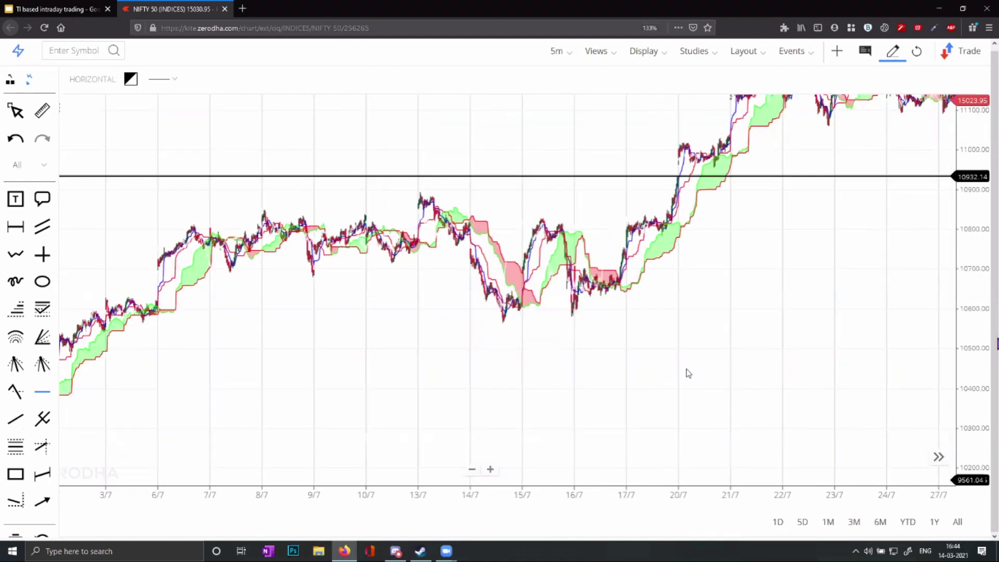
{"action": "scroll", "coordinate": [498, 389], "scroll_direction": "left", "scroll_amount": 4}
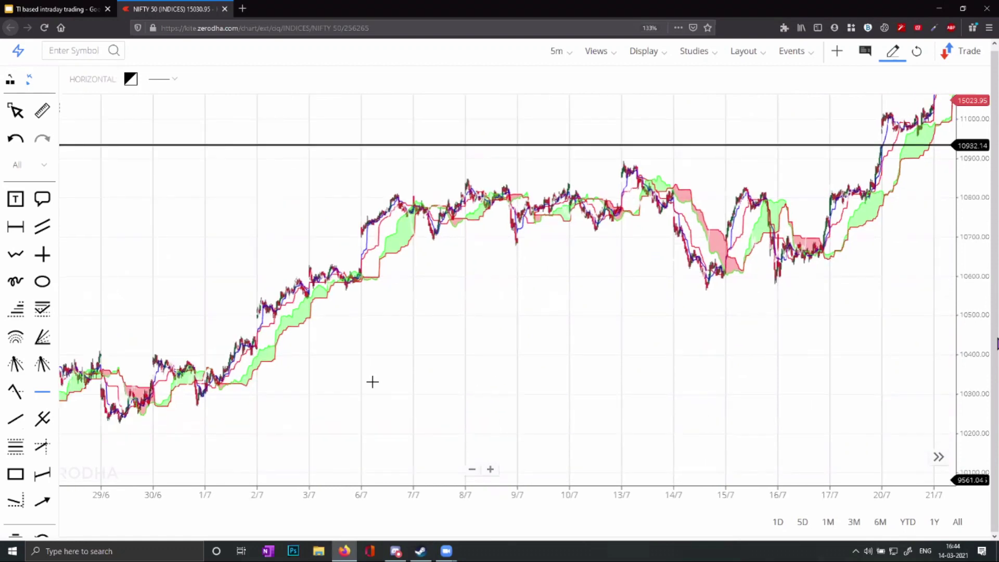
{"action": "scroll", "coordinate": [371, 392], "scroll_direction": "left", "scroll_amount": 6}
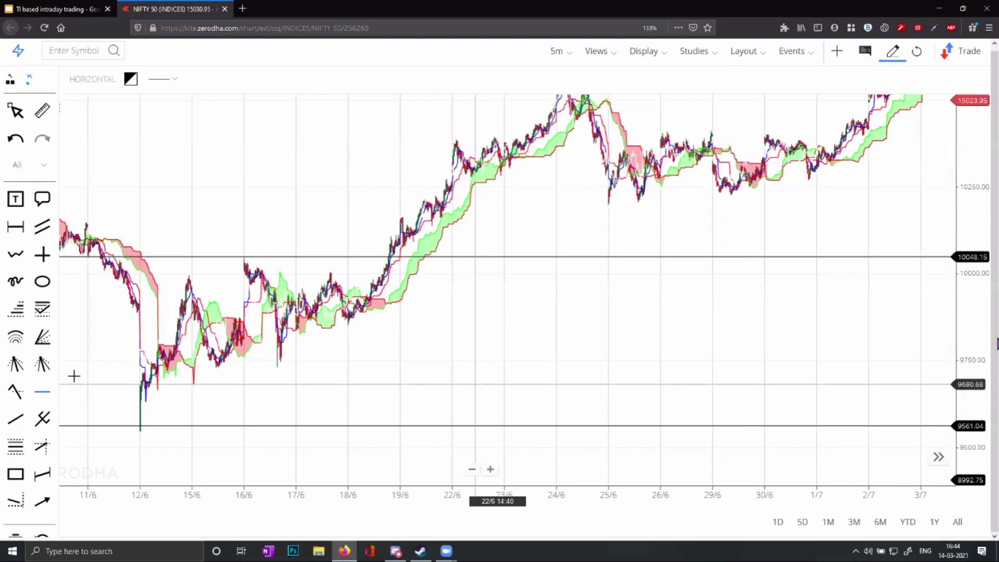
Examine how the 5-minute candles from 12 to 16 June 2020 relate to the Ichimoku cloud and the 9561.04 level.
{"action": "scroll", "coordinate": [208, 359], "scroll_direction": "up", "scroll_amount": 4}
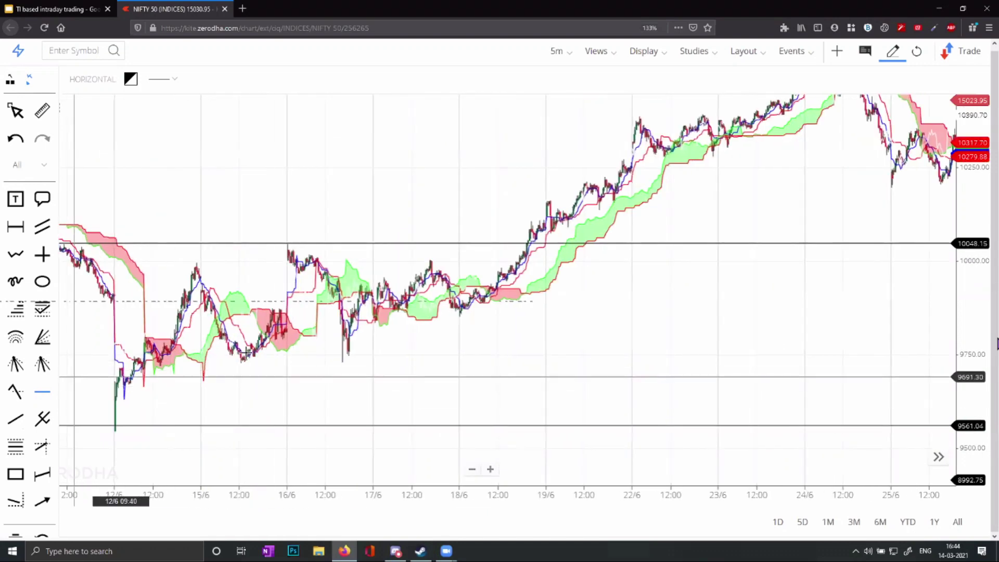
{"action": "scroll", "coordinate": [243, 357], "scroll_direction": "left", "scroll_amount": 3}
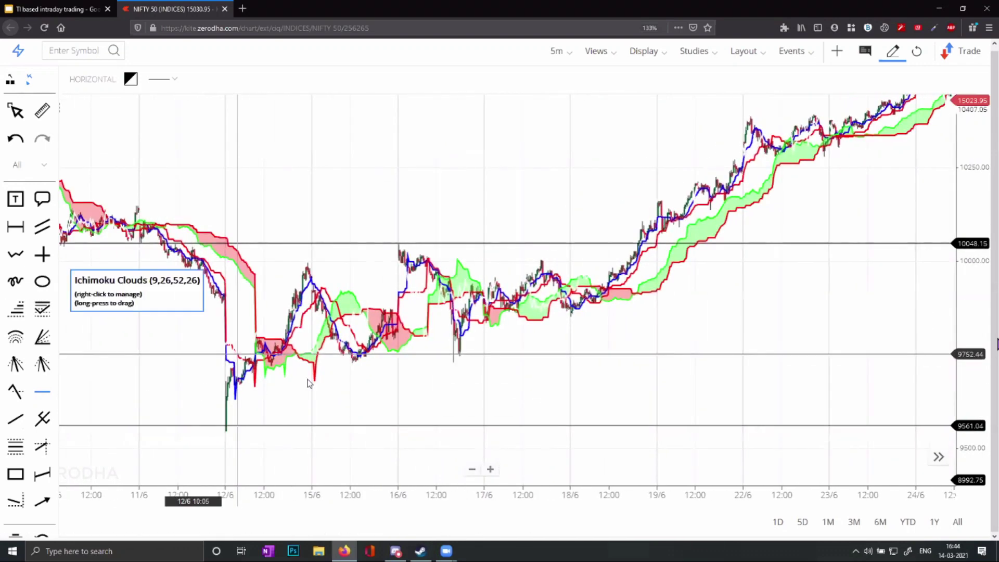
{"action": "scroll", "coordinate": [364, 390], "scroll_direction": "up", "scroll_amount": 3}
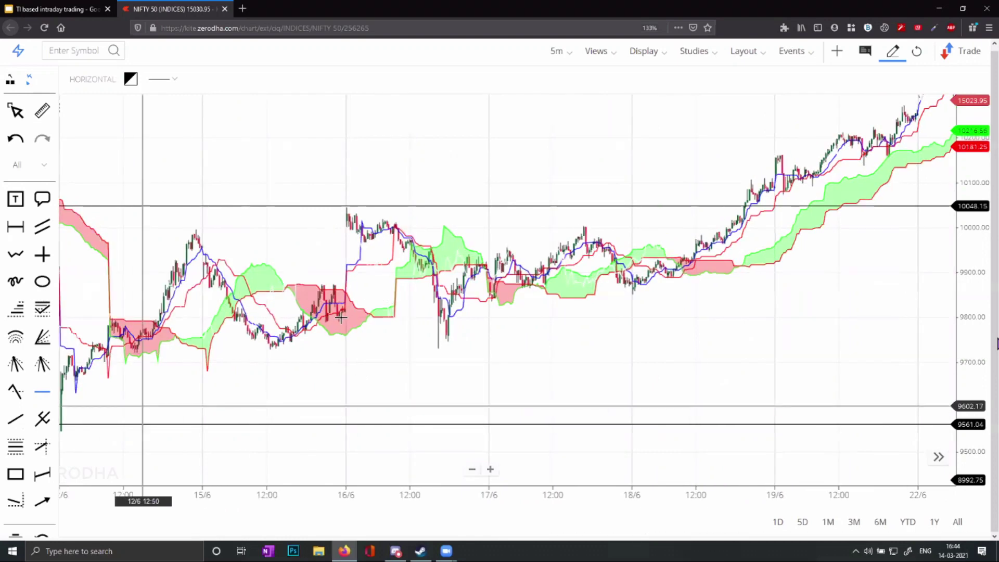
{"action": "scroll", "coordinate": [375, 396], "scroll_direction": "left", "scroll_amount": 3}
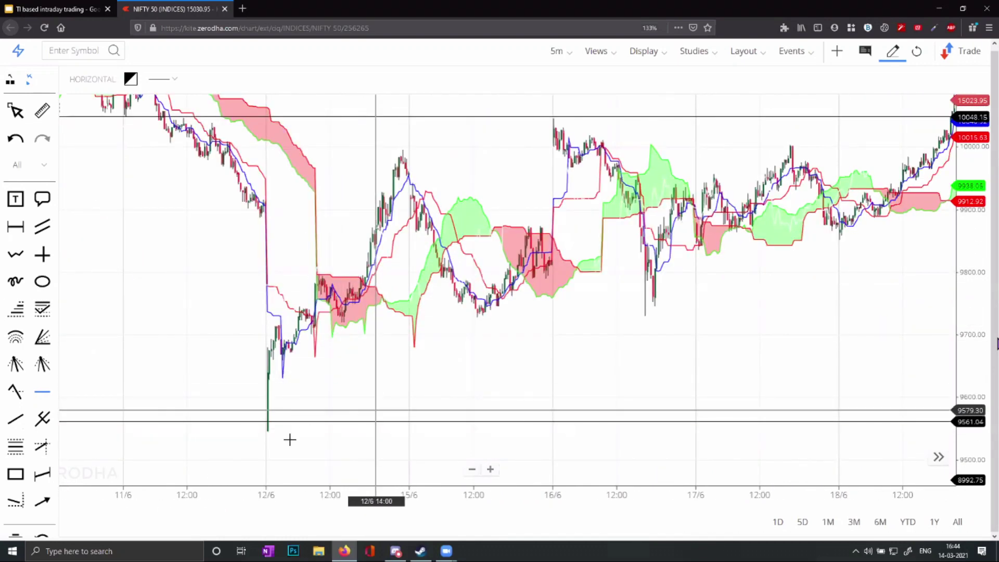
{"action": "scroll", "coordinate": [255, 397], "scroll_direction": "up", "scroll_amount": 5}
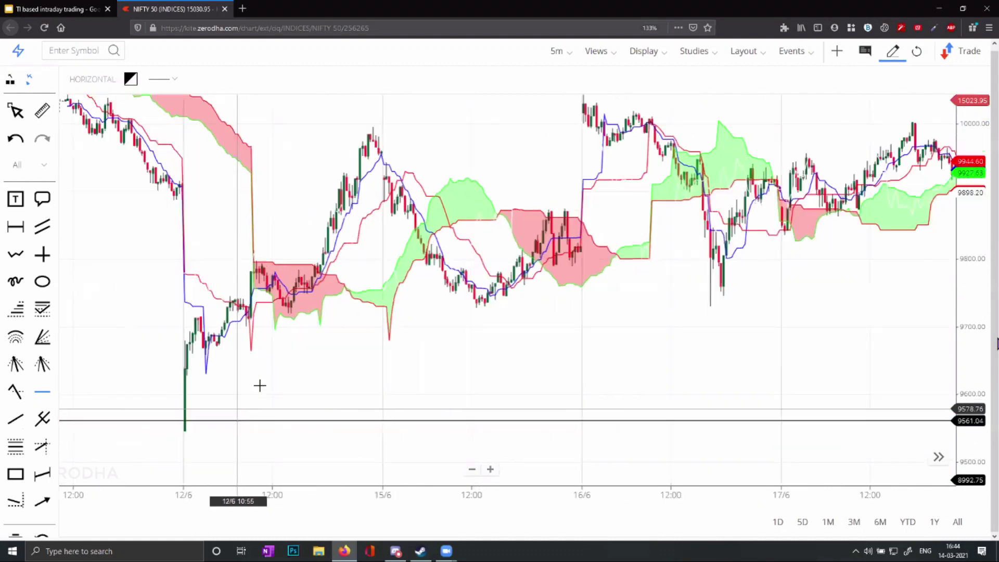
{"action": "scroll", "coordinate": [327, 358], "scroll_direction": "left", "scroll_amount": 4}
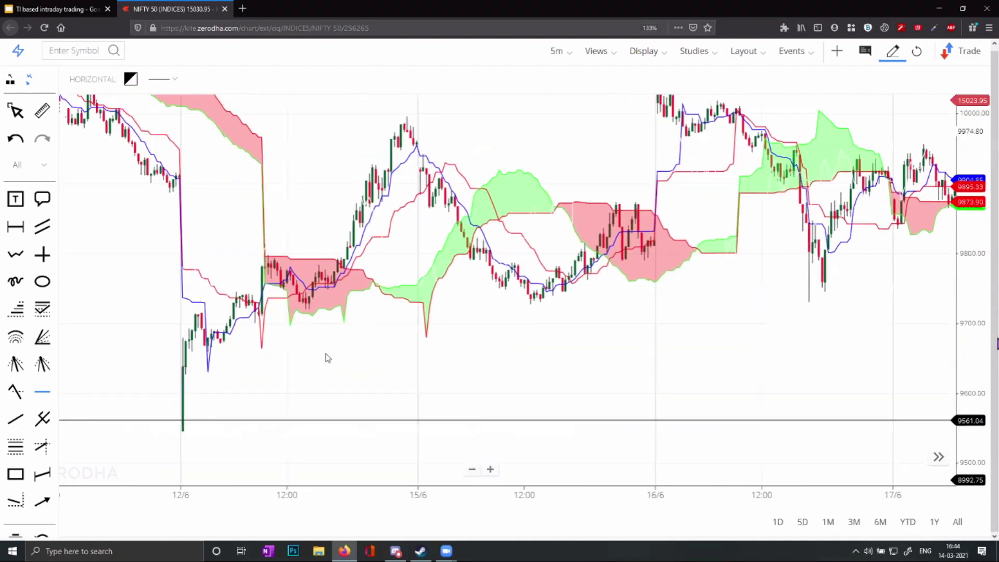
{"action": "scroll", "coordinate": [373, 359], "scroll_direction": "left", "scroll_amount": 2}
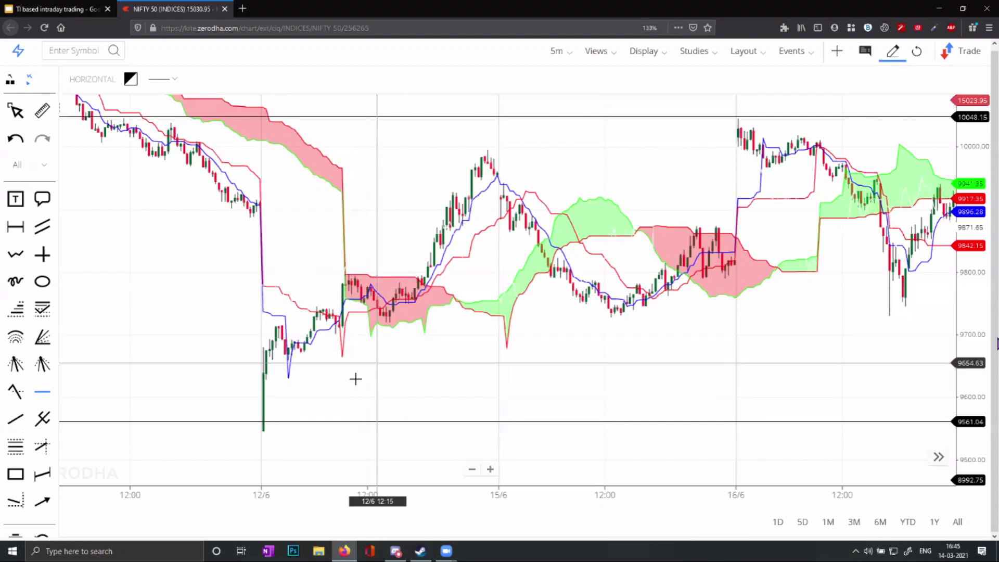
{"action": "scroll", "coordinate": [390, 384], "scroll_direction": "left", "scroll_amount": 3}
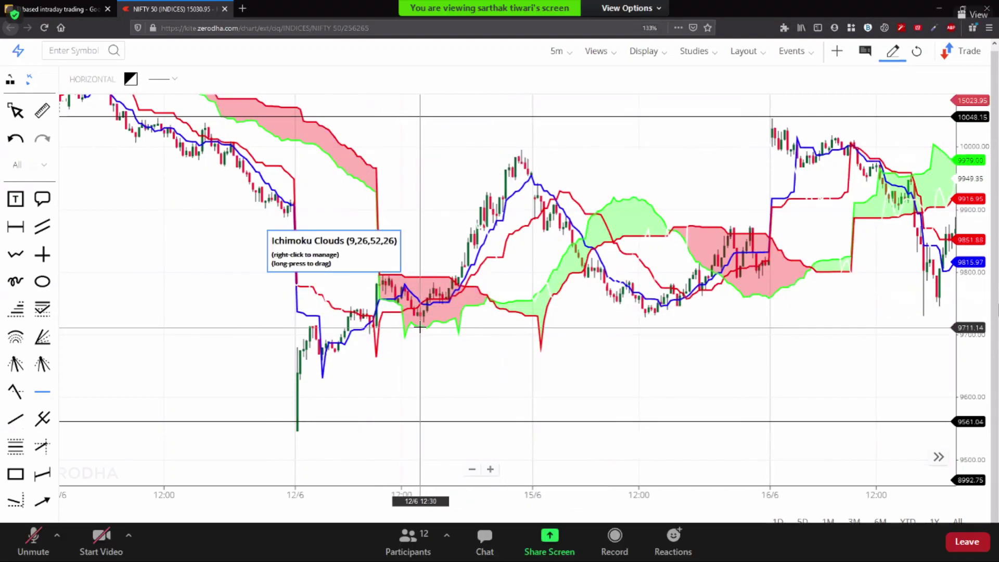
{"action": "key", "text": "alt+Tab"}
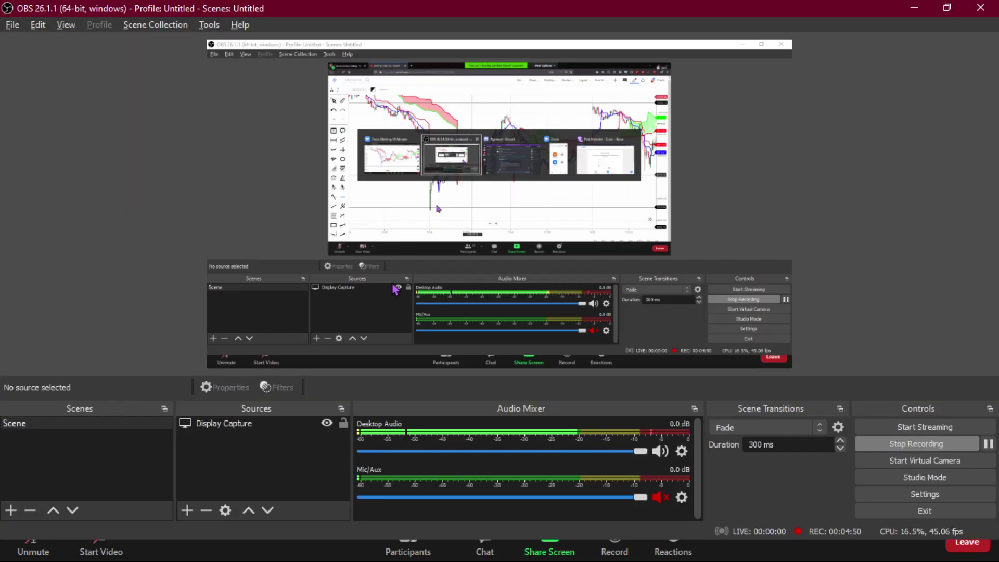
{"action": "key", "text": "alt+Tab"}
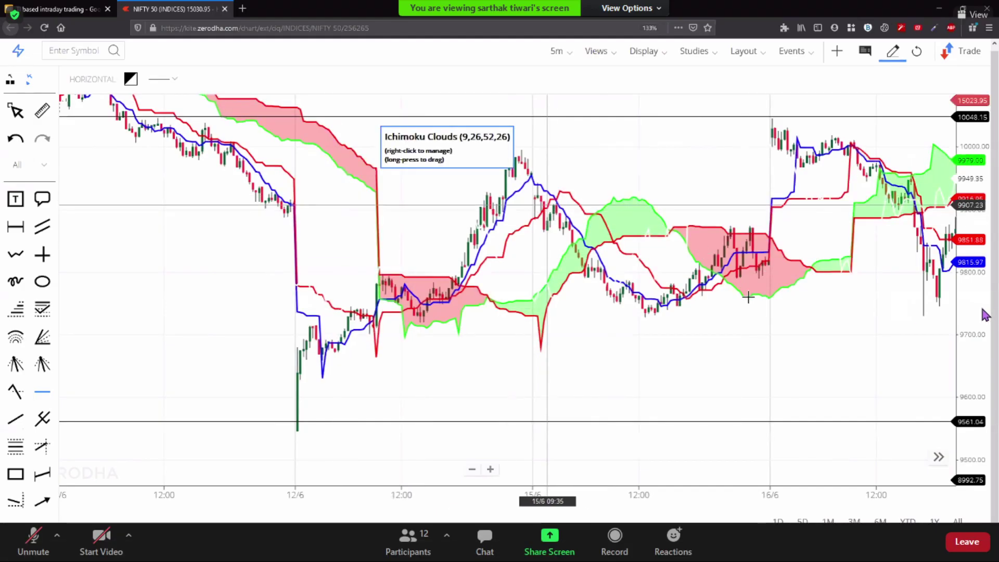
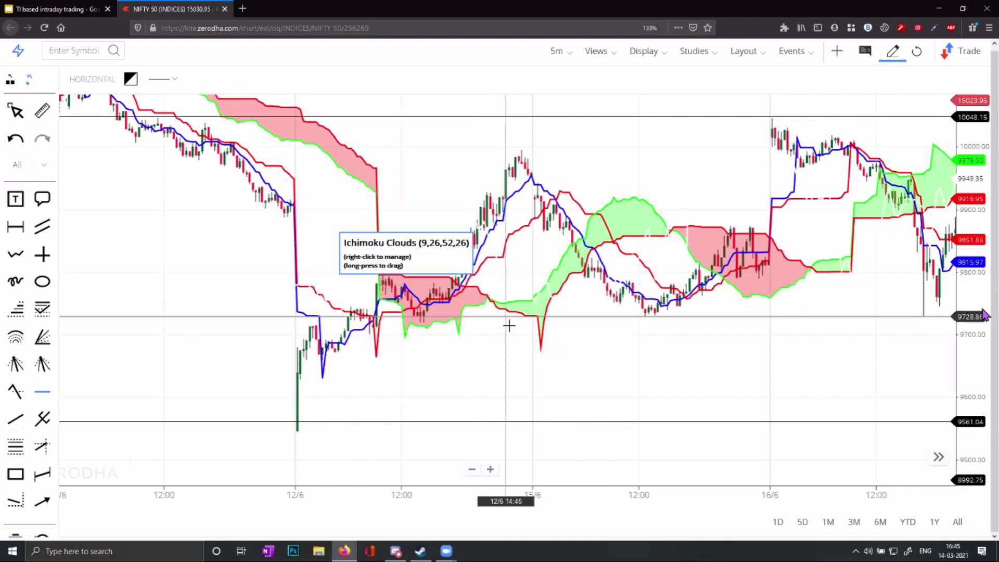
Examine how the 5-minute candles from 15 to 22 June 2020 relate to the Ichimoku cloud and the 10048.15 level.
{"action": "left_click_drag", "start_coordinate": [620, 358], "coordinate": [599, 362]}
{"action": "scroll", "coordinate": [857, 319], "scroll_direction": "right", "scroll_amount": 5}
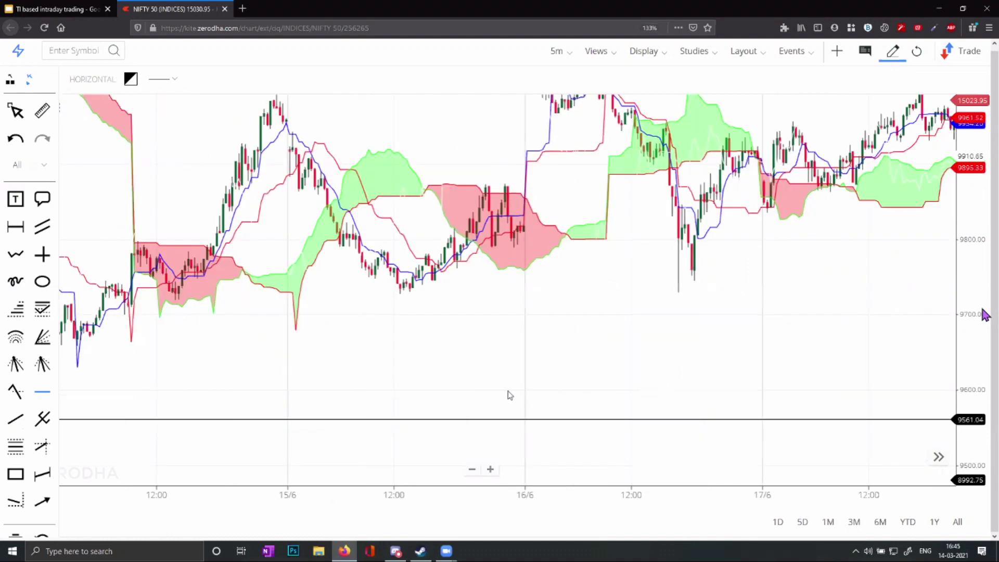
{"action": "scroll", "coordinate": [671, 407], "scroll_direction": "right", "scroll_amount": 3}
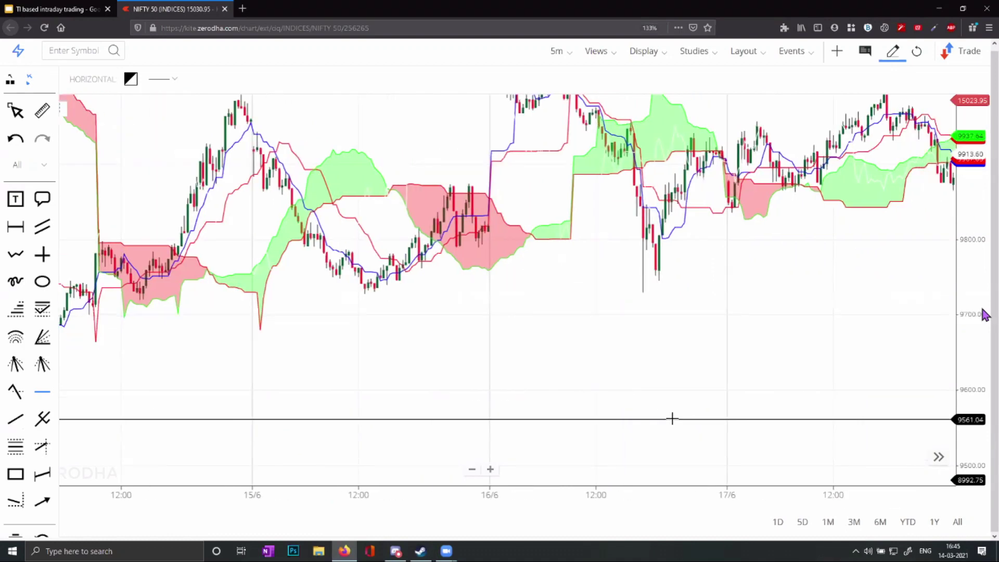
{"action": "scroll", "coordinate": [672, 419], "scroll_direction": "right", "scroll_amount": 5}
{"action": "scroll", "coordinate": [672, 418], "scroll_direction": "right", "scroll_amount": 6}
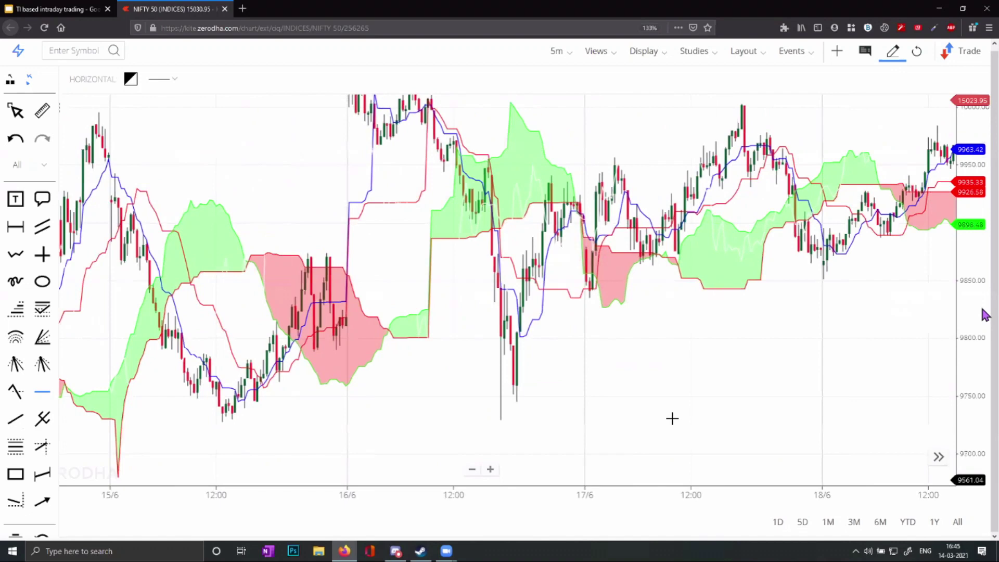
{"action": "scroll", "coordinate": [754, 410], "scroll_direction": "right", "scroll_amount": 4}
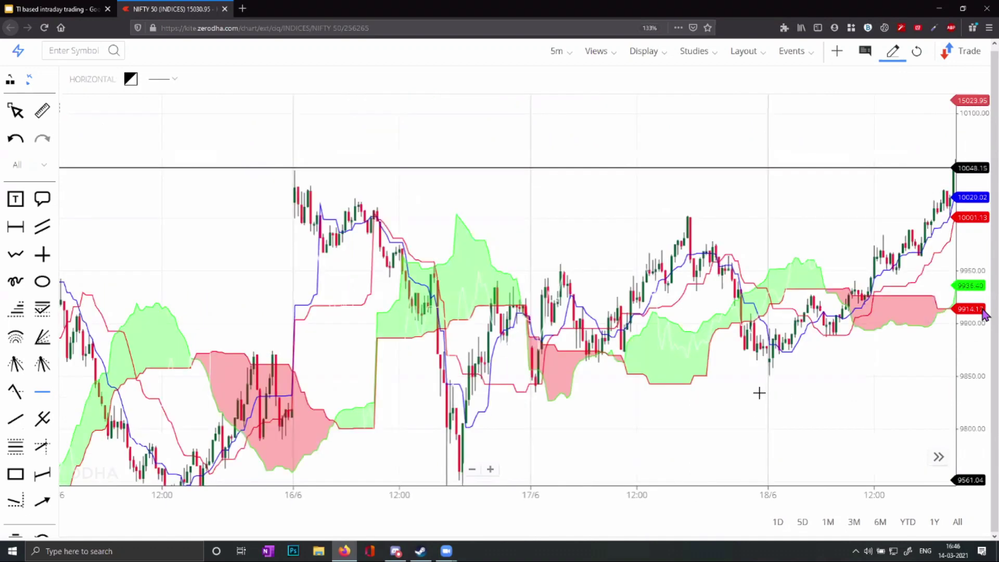
{"action": "scroll", "coordinate": [759, 393], "scroll_direction": "right", "scroll_amount": 9}
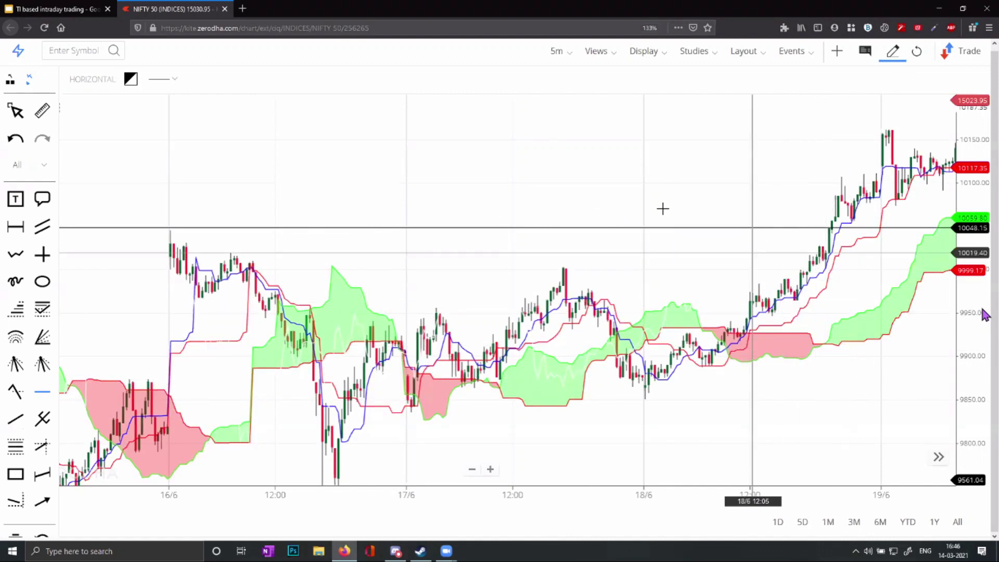
{"action": "left_click_drag", "start_coordinate": [667, 207], "coordinate": [358, 223]}
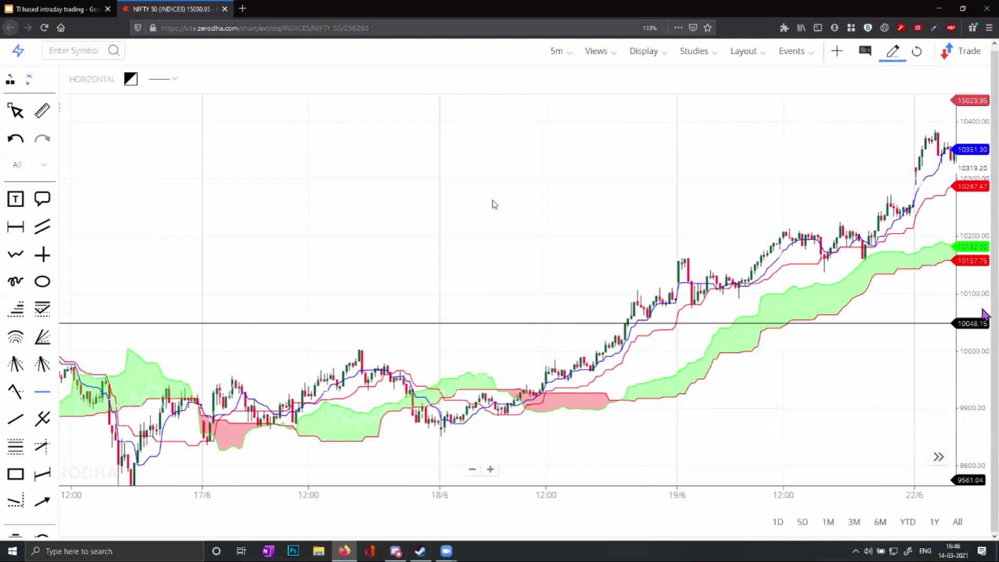
{"action": "left_click_drag", "start_coordinate": [691, 446], "coordinate": [463, 445]}
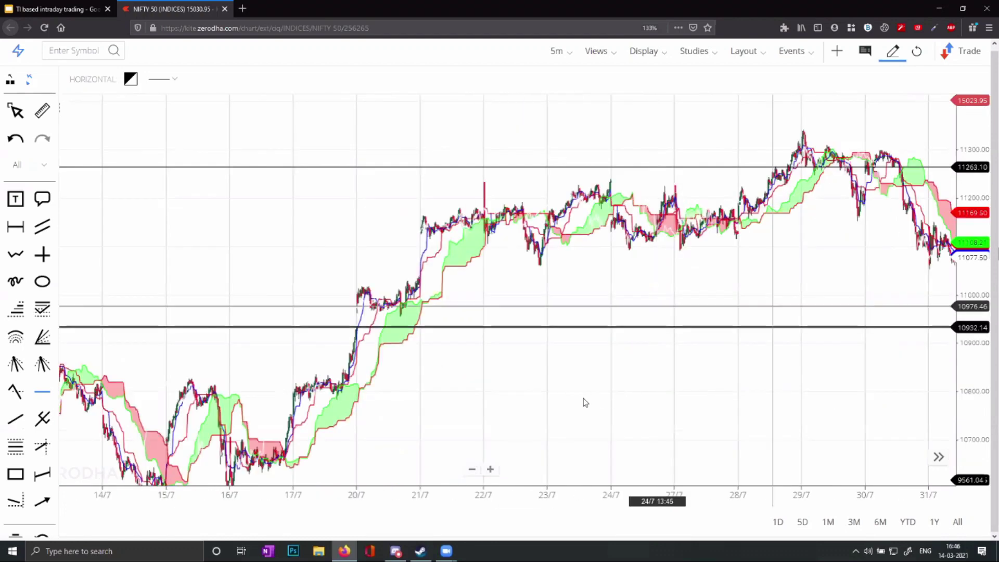
Examine the 5-minute candles from late July to late August against the Ichimoku cloud and the 10932.14 and 11263.10 levels.
{"action": "scroll", "coordinate": [585, 402], "scroll_direction": "right", "scroll_amount": 3}
{"action": "scroll", "coordinate": [528, 402], "scroll_direction": "right", "scroll_amount": 3}
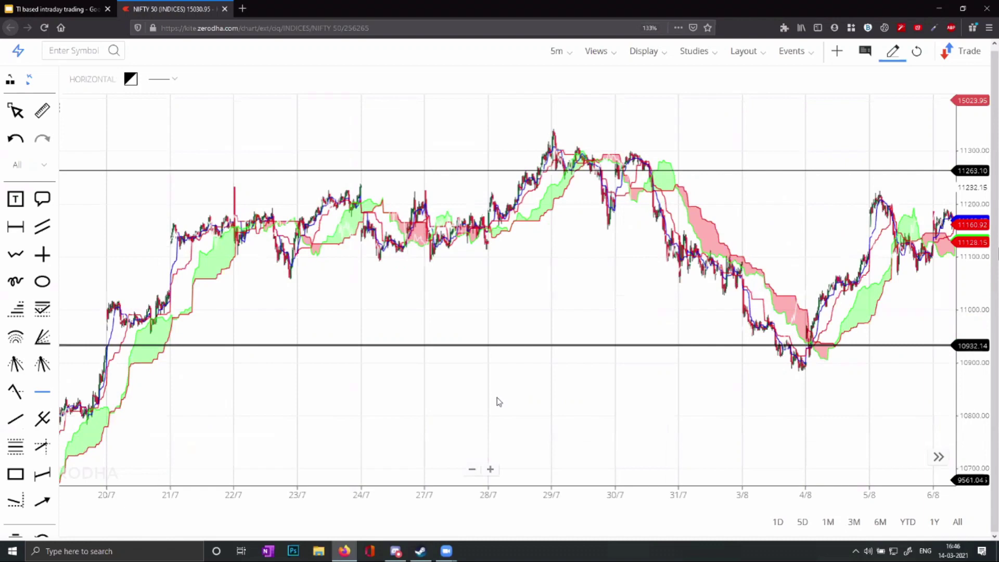
{"action": "scroll", "coordinate": [682, 364], "scroll_direction": "right", "scroll_amount": 3}
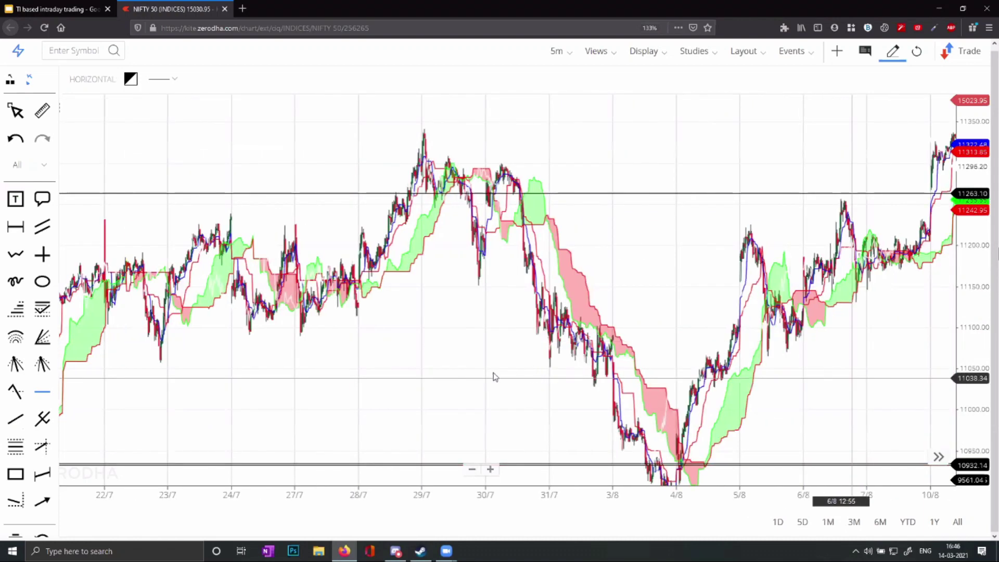
{"action": "scroll", "coordinate": [883, 342], "scroll_direction": "right", "scroll_amount": 2}
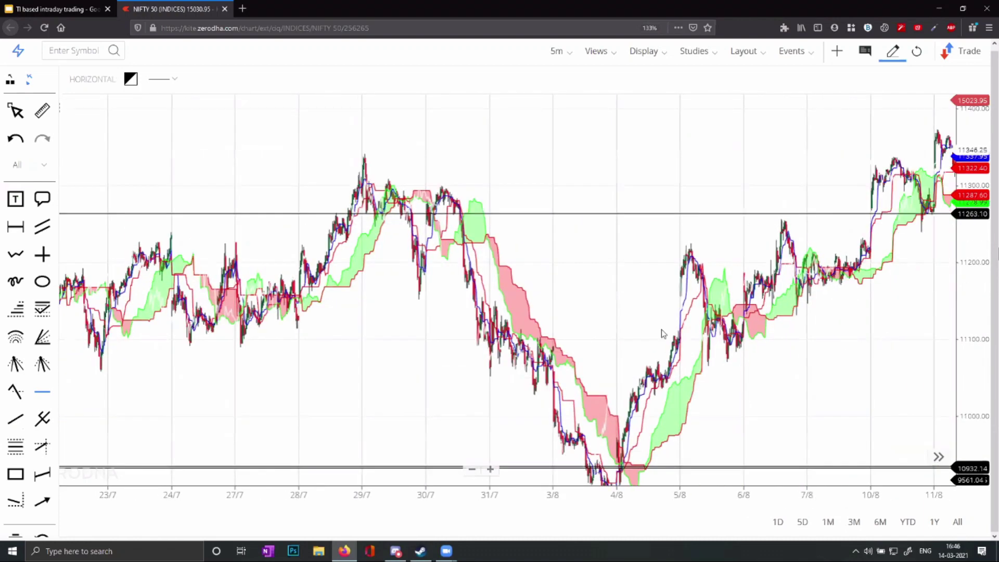
{"action": "scroll", "coordinate": [535, 353], "scroll_direction": "right", "scroll_amount": 7}
{"action": "scroll", "coordinate": [255, 362], "scroll_direction": "right", "scroll_amount": 8}
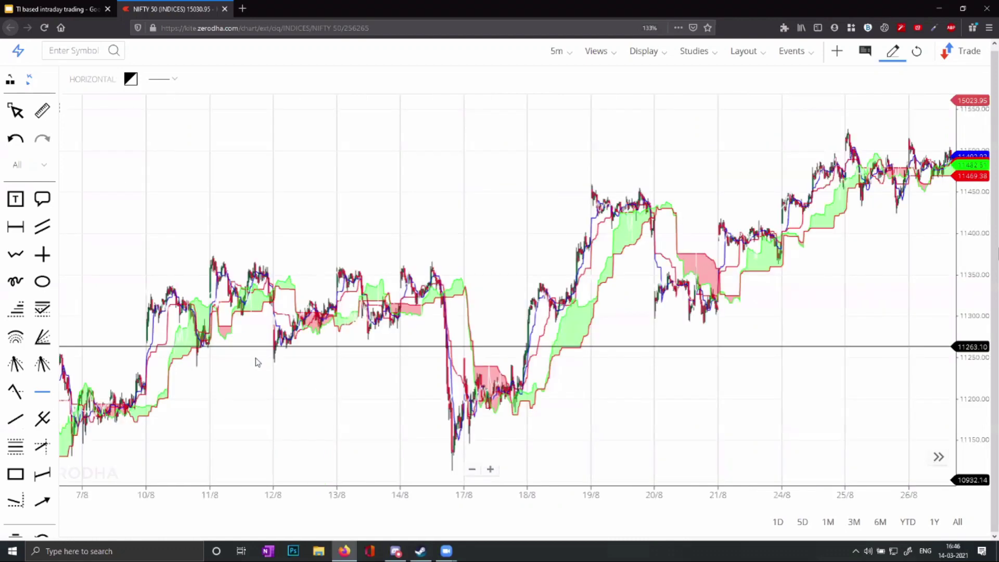
{"action": "scroll", "coordinate": [584, 275], "scroll_direction": "right", "scroll_amount": 2}
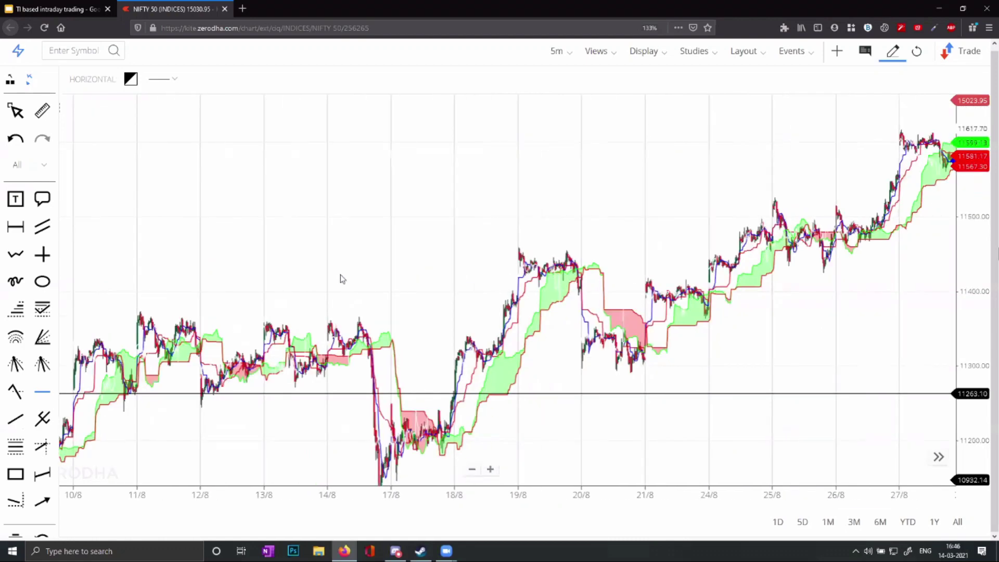
{"action": "scroll", "coordinate": [354, 279], "scroll_direction": "right", "scroll_amount": 3}
Compare the September 5-minute candles up to 23 September with the Ichimoku cloud and the 11263.10 level.
{"action": "scroll", "coordinate": [897, 236], "scroll_direction": "right", "scroll_amount": 10}
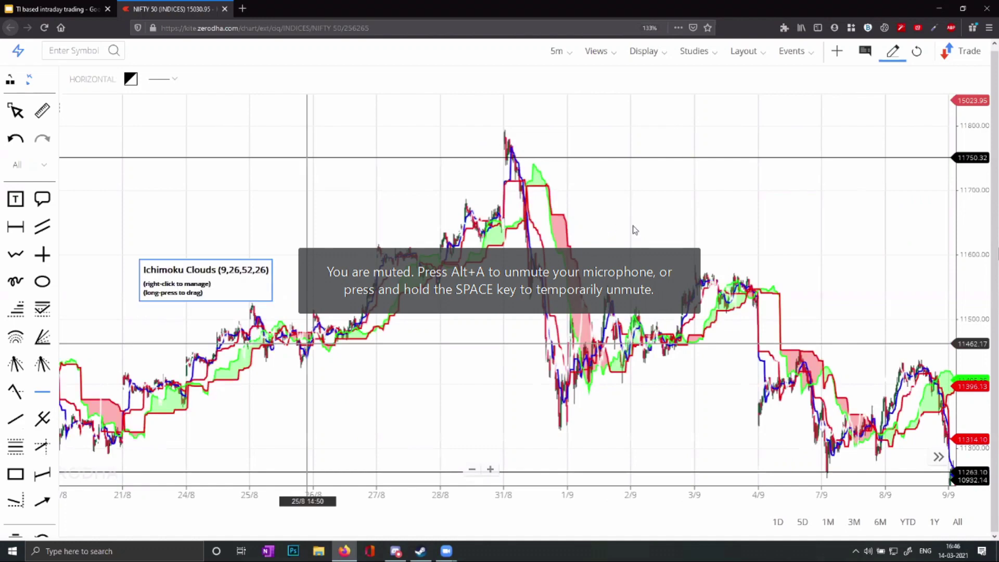
{"action": "scroll", "coordinate": [635, 229], "scroll_direction": "right", "scroll_amount": 10}
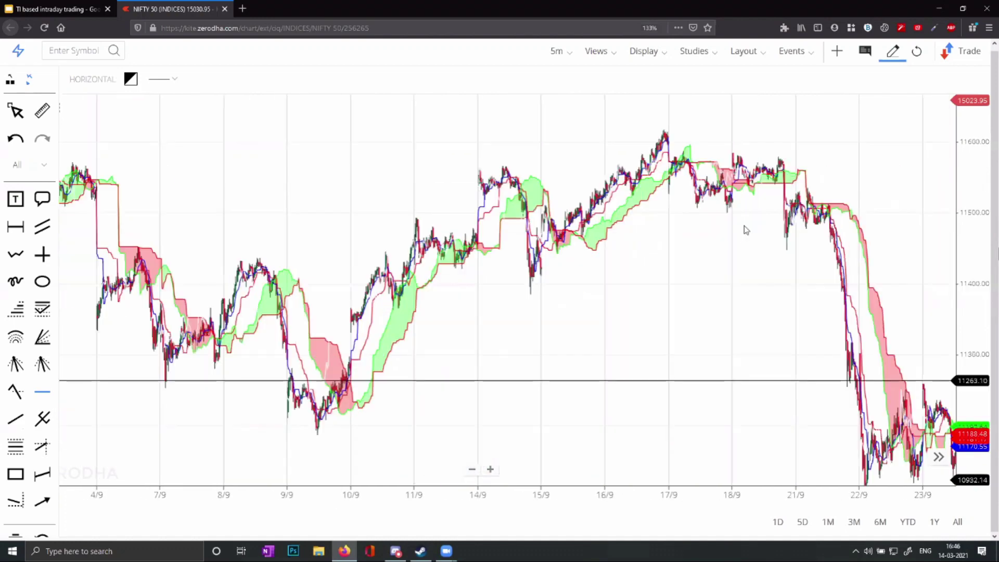
{"action": "scroll", "coordinate": [754, 231], "scroll_direction": "right", "scroll_amount": 1}
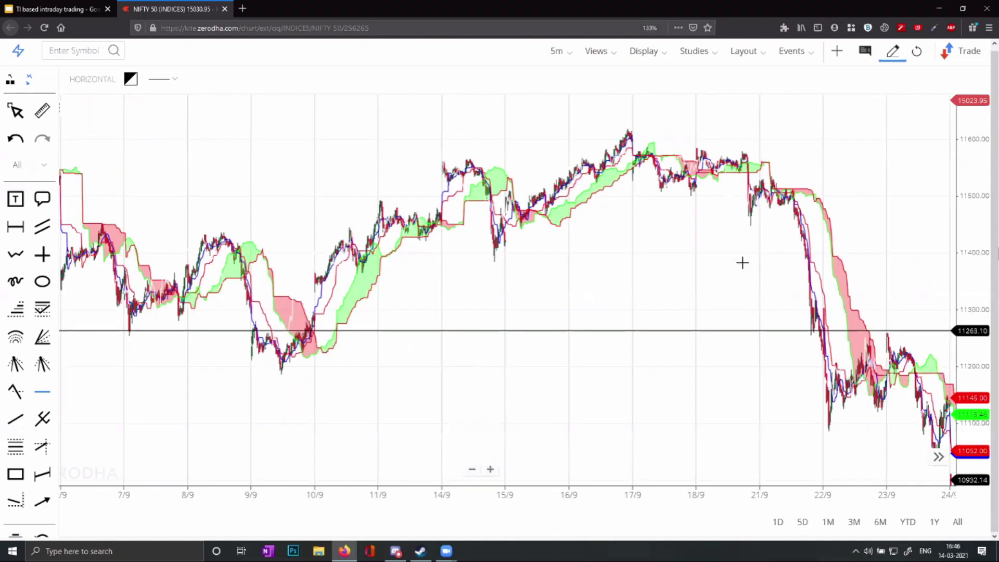
{"action": "scroll", "coordinate": [742, 263], "scroll_direction": "right", "scroll_amount": 2}
{"action": "scroll", "coordinate": [668, 292], "scroll_direction": "left", "scroll_amount": 3}
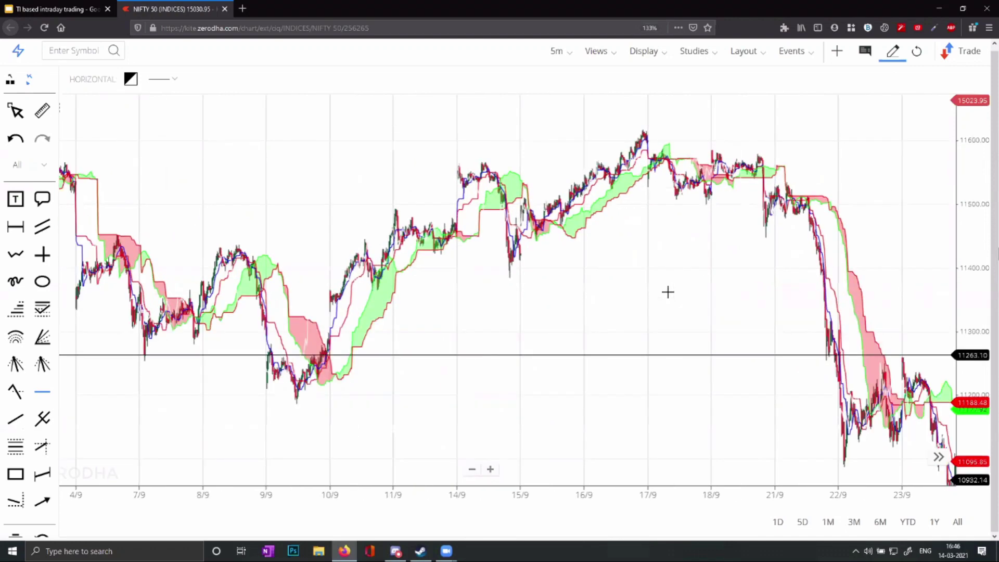
{"action": "scroll", "coordinate": [668, 292], "scroll_direction": "left", "scroll_amount": 5}
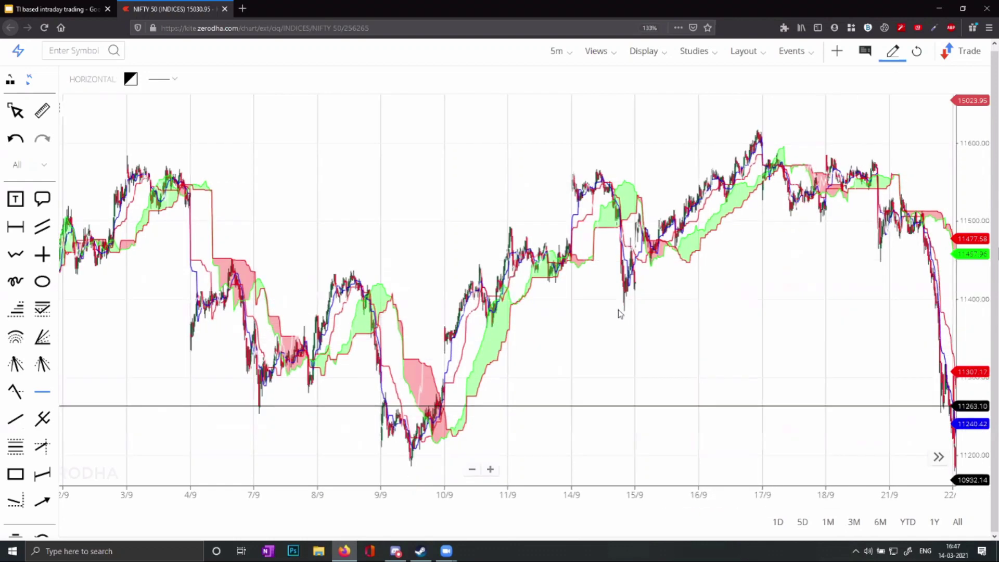
Examine the 5-minute candles and Ichimoku cloud around the 10932.14 level from 22 to 29 September.
{"action": "scroll", "coordinate": [557, 314], "scroll_direction": "right", "scroll_amount": 3}
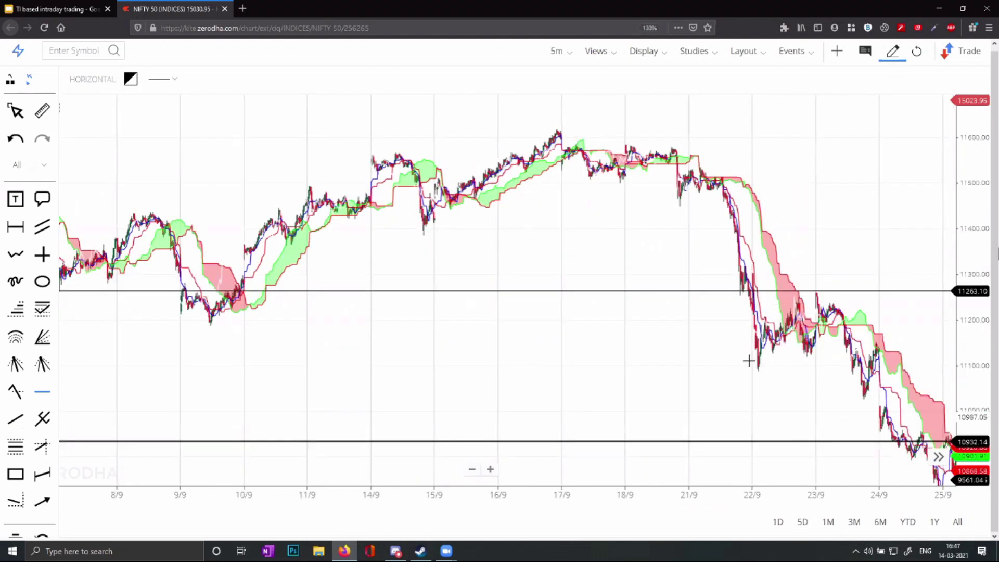
{"action": "scroll", "coordinate": [777, 237], "scroll_direction": "right", "scroll_amount": 2}
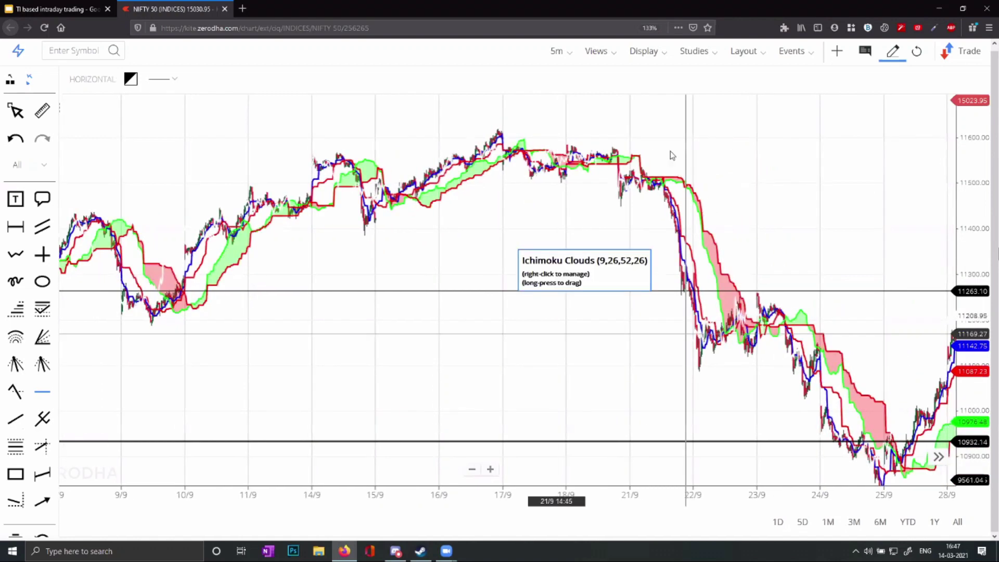
{"action": "scroll", "coordinate": [672, 155], "scroll_direction": "right", "scroll_amount": 3}
{"action": "scroll", "coordinate": [763, 384], "scroll_direction": "right", "scroll_amount": 3}
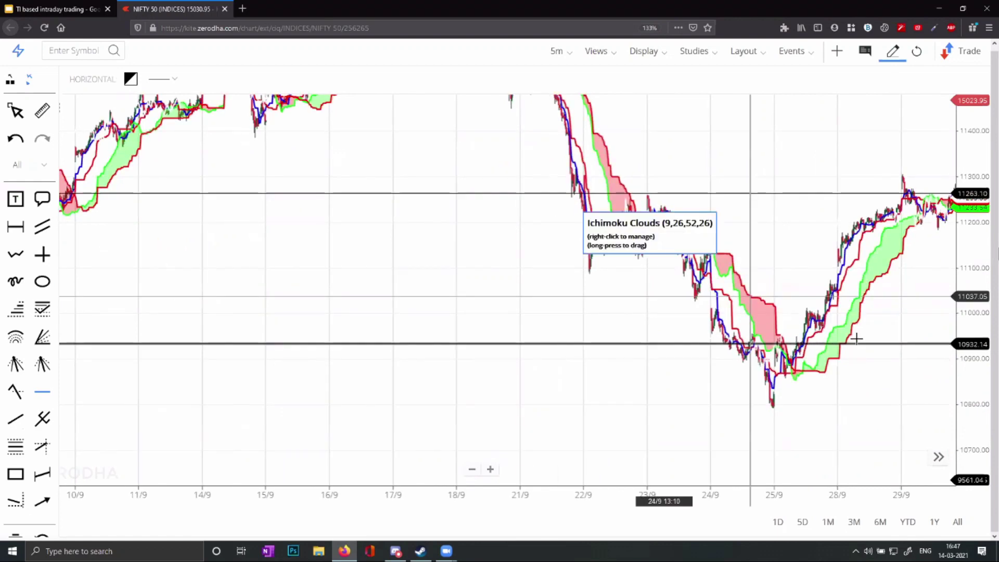
{"action": "scroll", "coordinate": [858, 343], "scroll_direction": "up", "scroll_amount": 3}
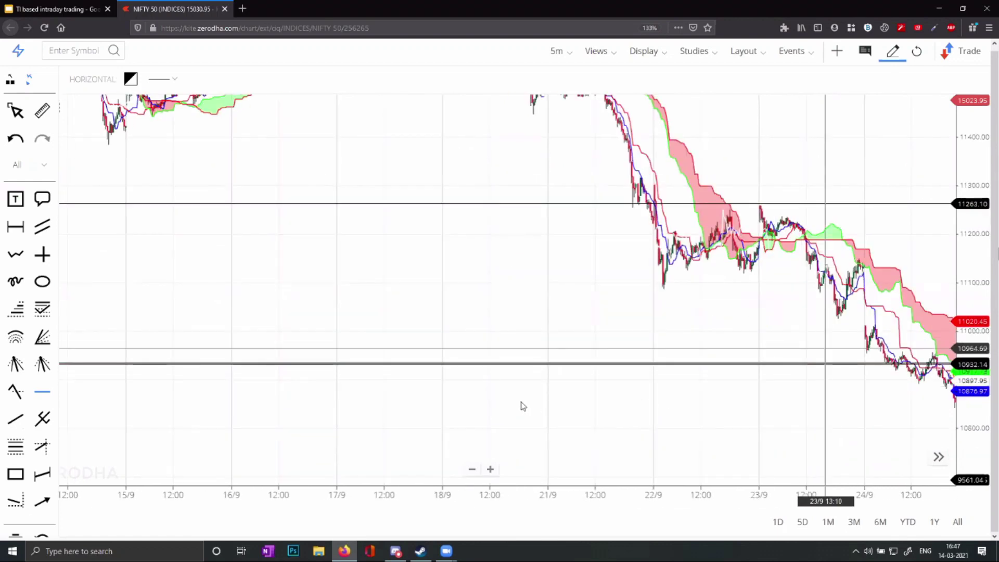
{"action": "scroll", "coordinate": [785, 398], "scroll_direction": "right", "scroll_amount": 10}
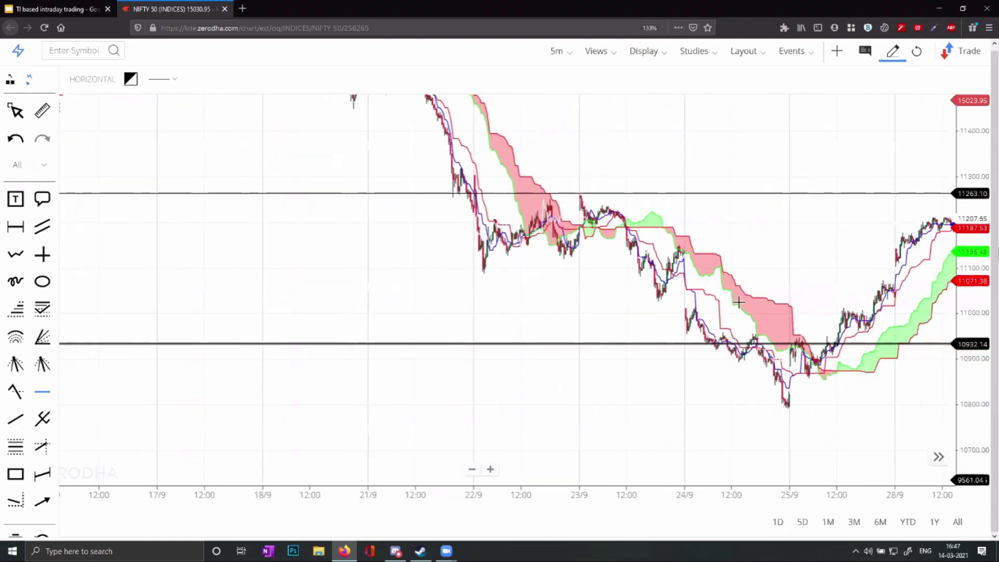
{"action": "left_click", "coordinate": [527, 341]}
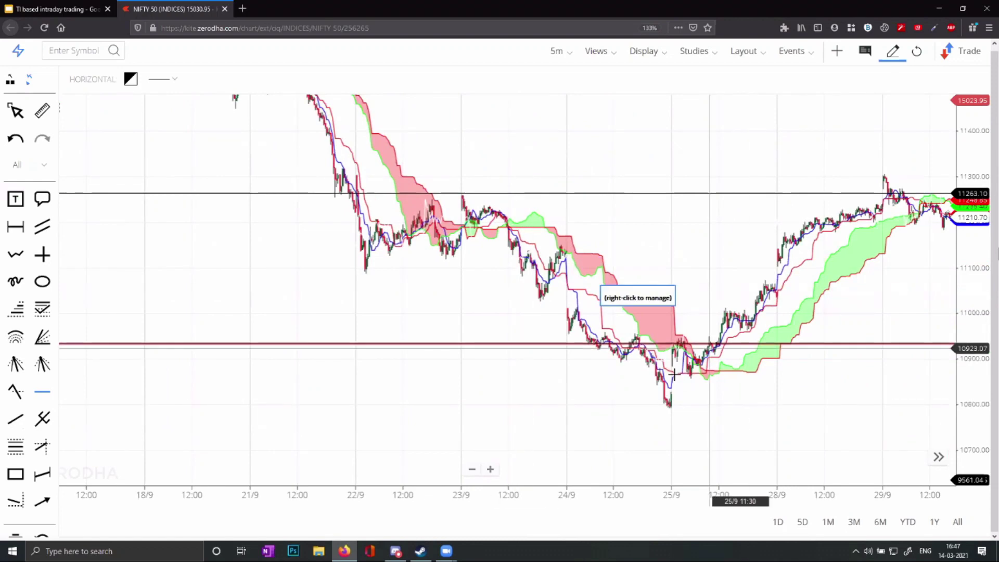
{"action": "key", "text": "Delete"}
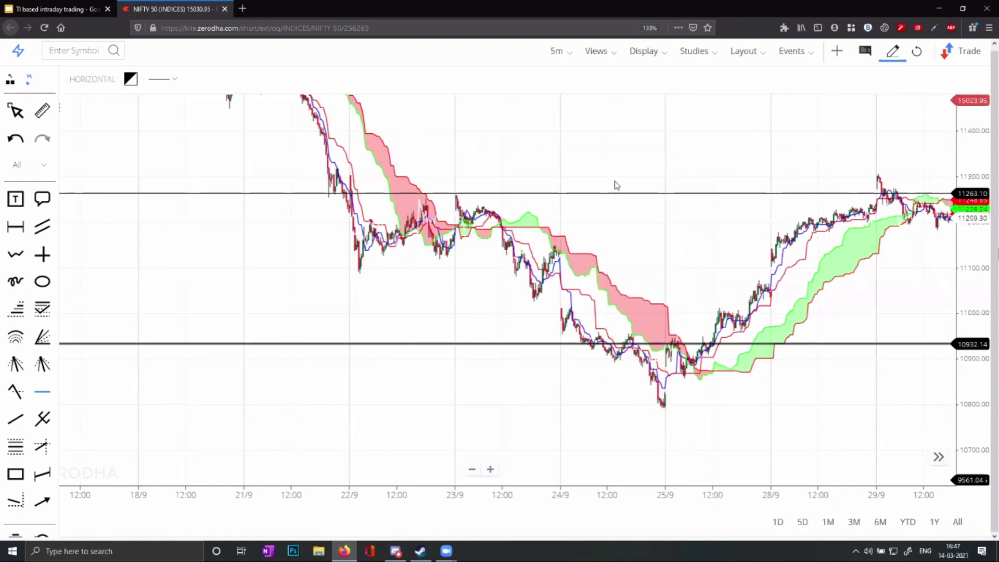
{"action": "scroll", "coordinate": [615, 185], "scroll_direction": "right", "scroll_amount": 5}
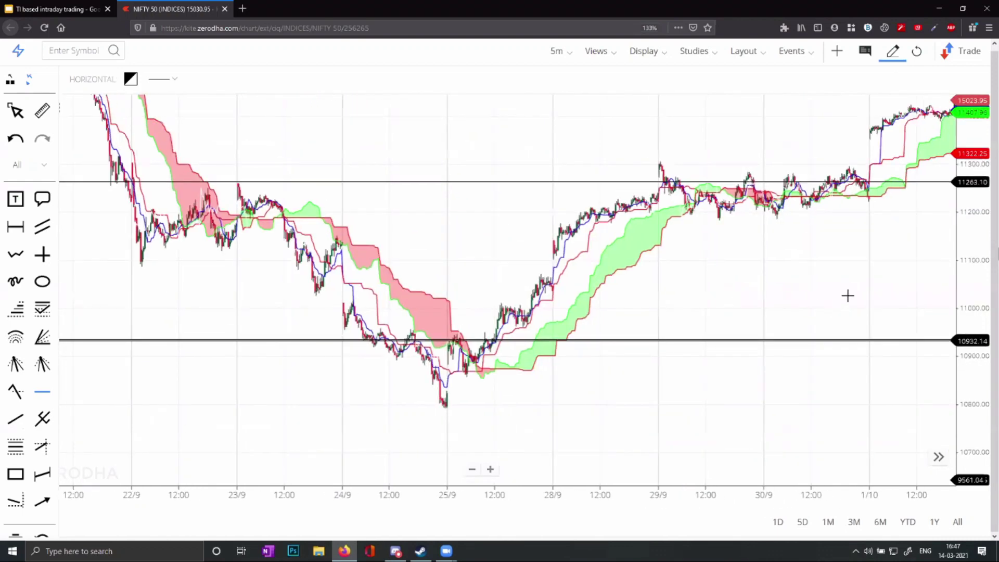
Follow the 5-minute candles and Ichimoku cloud through October to early November against the 11750.32 and 11984.79 levels.
{"action": "scroll", "coordinate": [848, 295], "scroll_direction": "right", "scroll_amount": 6}
{"action": "scroll", "coordinate": [885, 314], "scroll_direction": "right", "scroll_amount": 2}
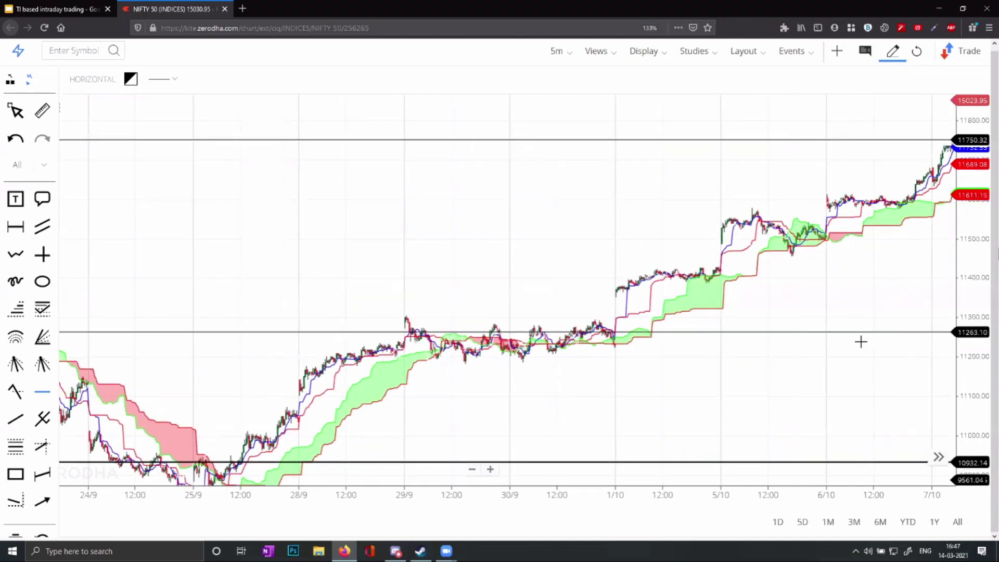
{"action": "scroll", "coordinate": [656, 340], "scroll_direction": "right", "scroll_amount": 9}
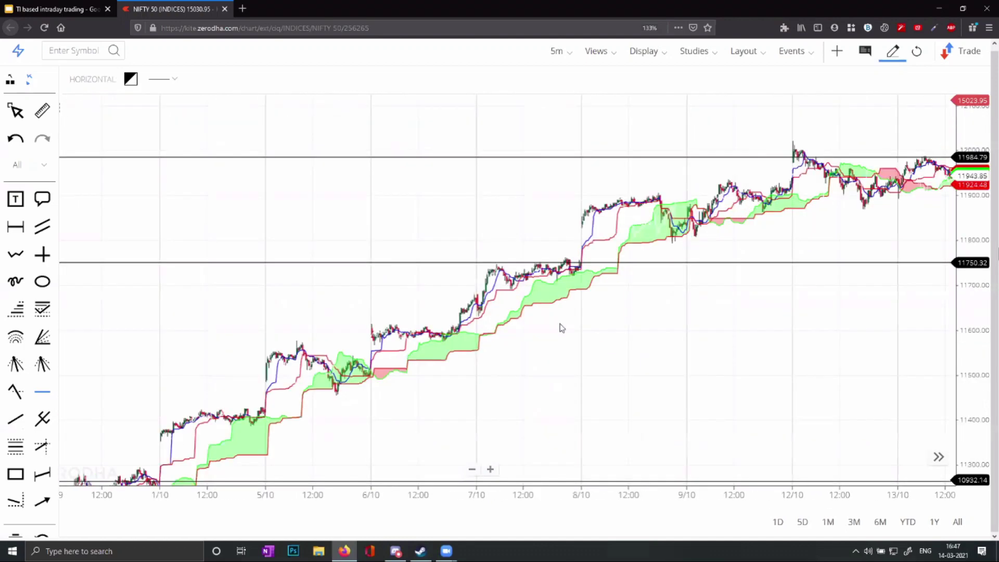
{"action": "scroll", "coordinate": [761, 360], "scroll_direction": "right", "scroll_amount": 8}
{"action": "scroll", "coordinate": [573, 166], "scroll_direction": "right", "scroll_amount": 8}
{"action": "scroll", "coordinate": [469, 111], "scroll_direction": "right", "scroll_amount": 8}
{"action": "scroll", "coordinate": [445, 111], "scroll_direction": "right", "scroll_amount": 5}
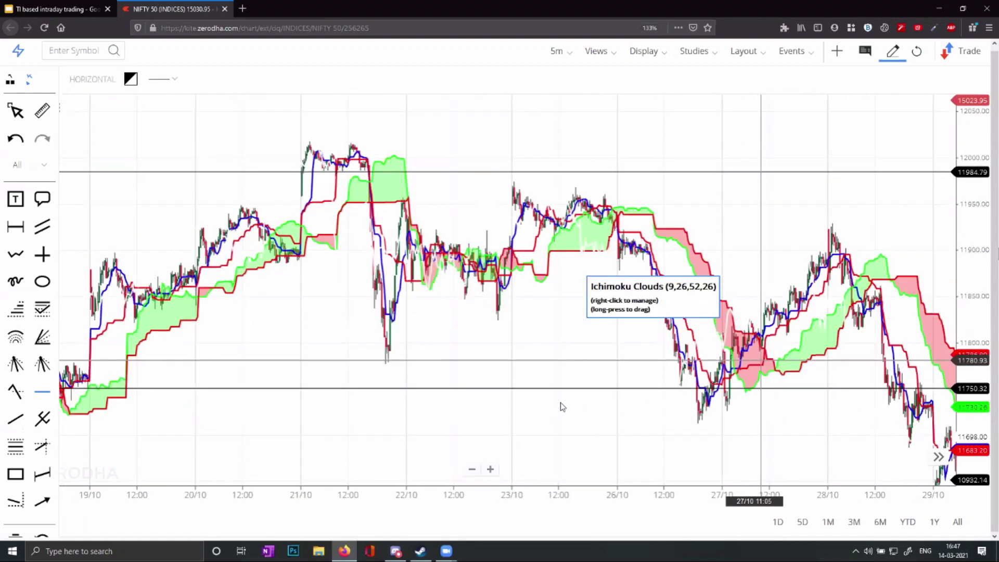
{"action": "scroll", "coordinate": [552, 406], "scroll_direction": "right", "scroll_amount": 1}
{"action": "scroll", "coordinate": [552, 406], "scroll_direction": "right", "scroll_amount": 4}
{"action": "scroll", "coordinate": [564, 408], "scroll_direction": "right", "scroll_amount": 4}
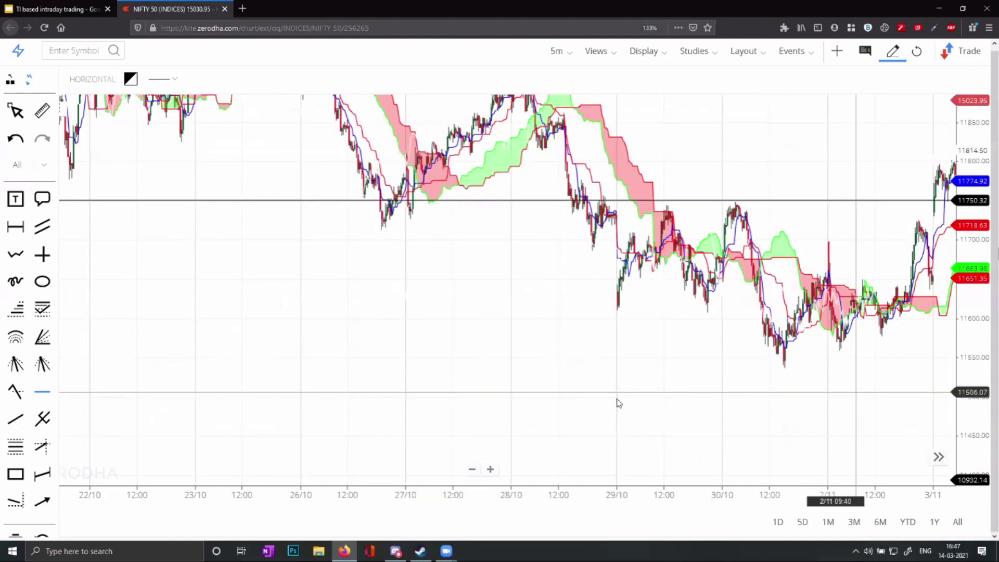
{"action": "scroll", "coordinate": [618, 402], "scroll_direction": "right", "scroll_amount": 4}
{"action": "scroll", "coordinate": [640, 398], "scroll_direction": "right", "scroll_amount": 3}
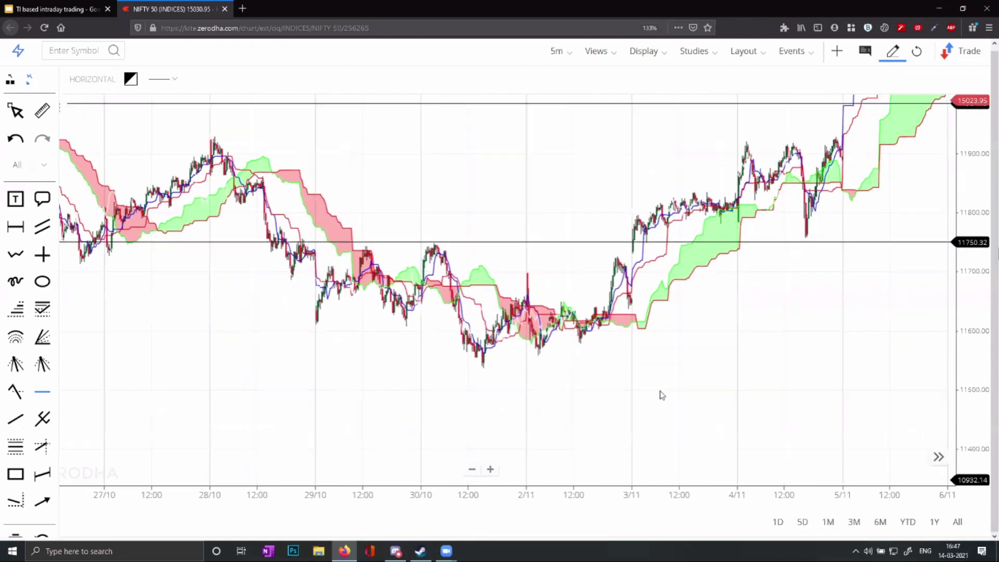
Examine the 5-minute candles and Ichimoku cloud below the 11750.32 level from 29 October to 3 November.
{"action": "scroll", "coordinate": [670, 393], "scroll_direction": "left", "scroll_amount": 5}
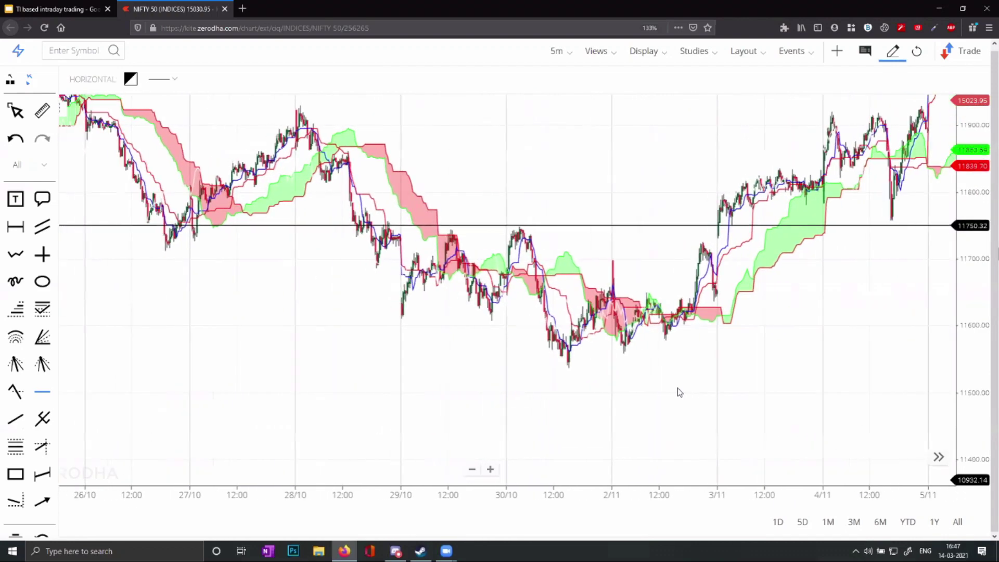
{"action": "scroll", "coordinate": [677, 388], "scroll_direction": "left", "scroll_amount": 4}
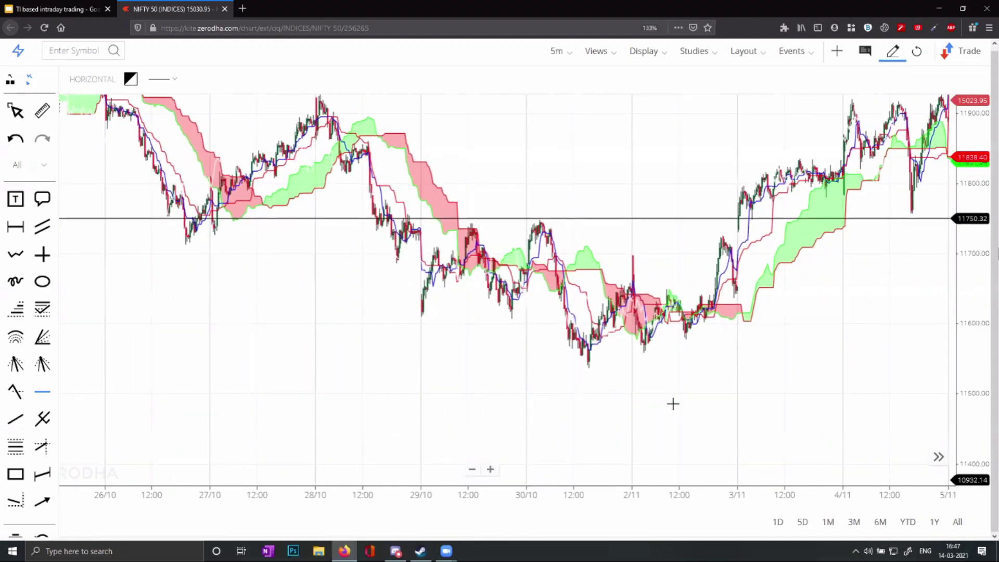
{"action": "scroll", "coordinate": [661, 417], "scroll_direction": "left", "scroll_amount": 1}
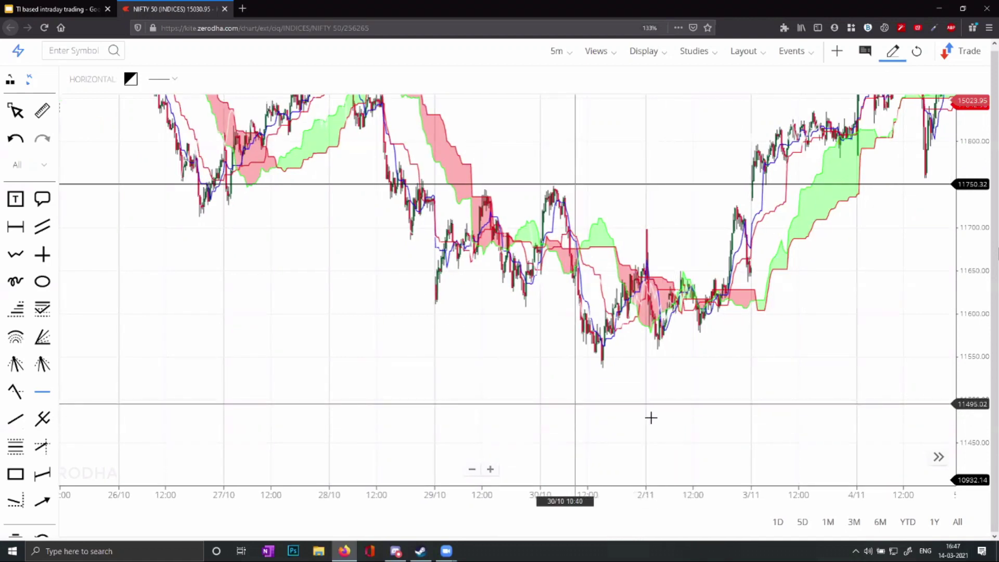
{"action": "scroll", "coordinate": [705, 418], "scroll_direction": "left", "scroll_amount": 3}
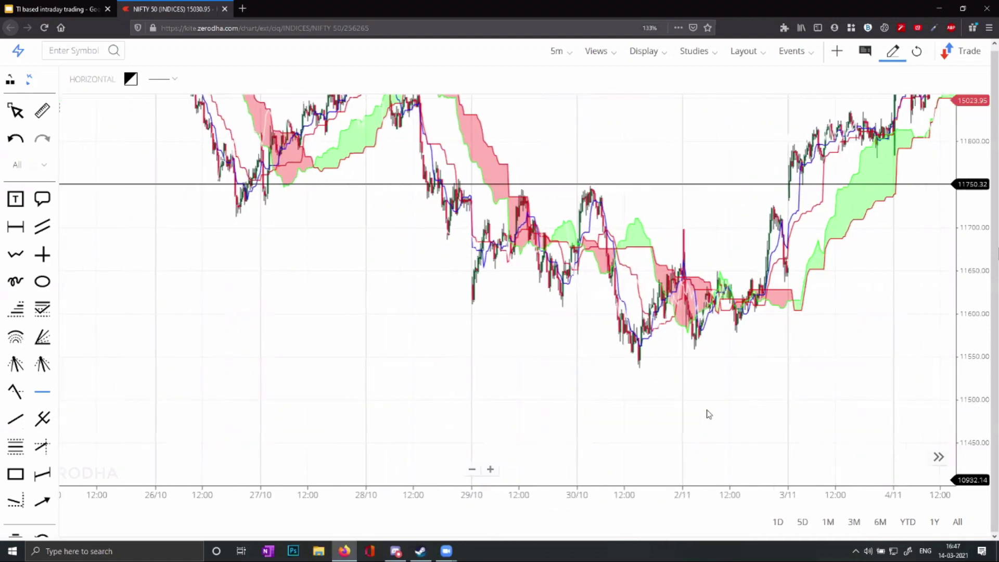
{"action": "scroll", "coordinate": [739, 423], "scroll_direction": "left", "scroll_amount": 2}
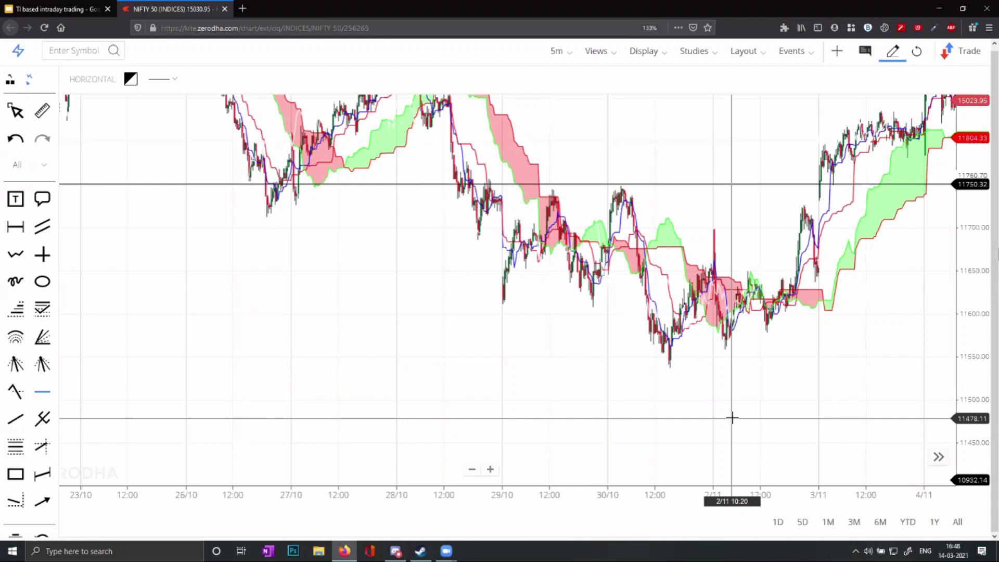
{"action": "left_click", "coordinate": [795, 321]}
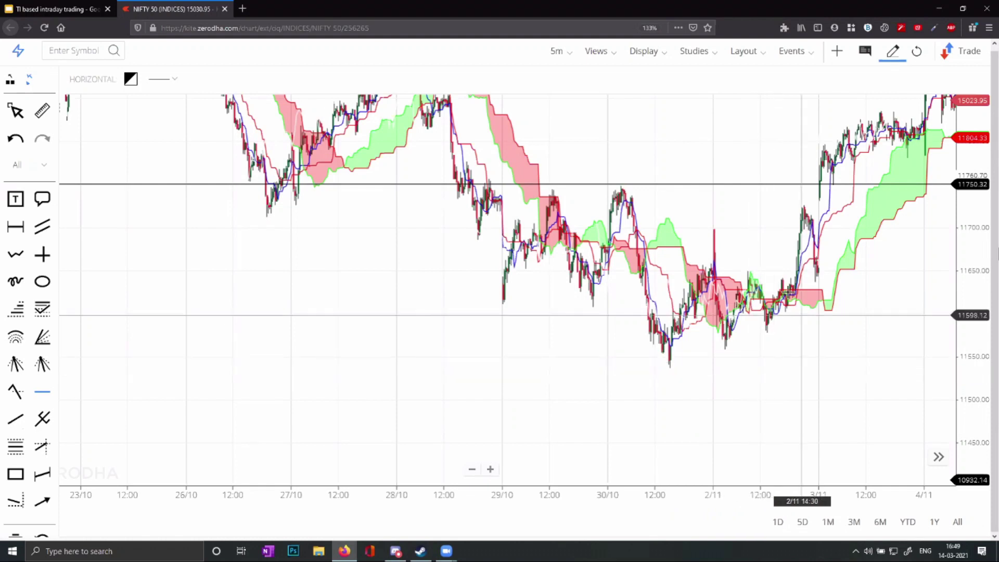
{"action": "scroll", "coordinate": [675, 172], "scroll_direction": "right", "scroll_amount": 3}
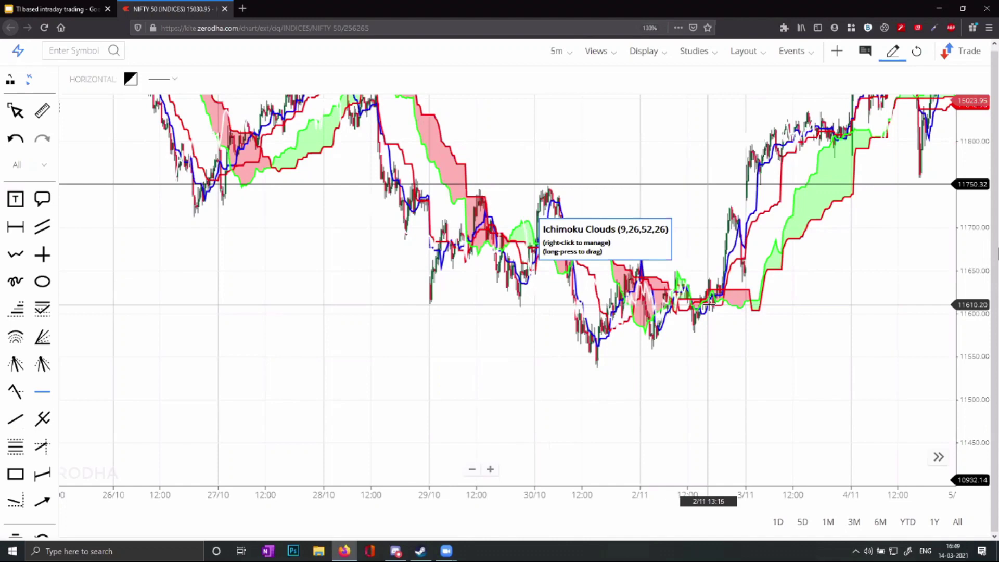
{"action": "scroll", "coordinate": [665, 396], "scroll_direction": "up", "scroll_amount": 2}
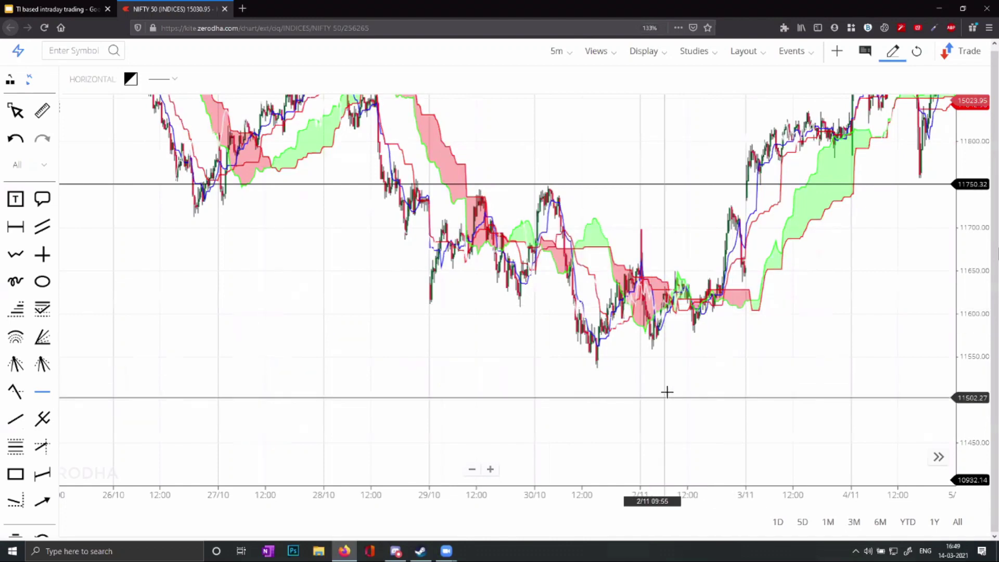
{"action": "scroll", "coordinate": [659, 398], "scroll_direction": "up", "scroll_amount": 3}
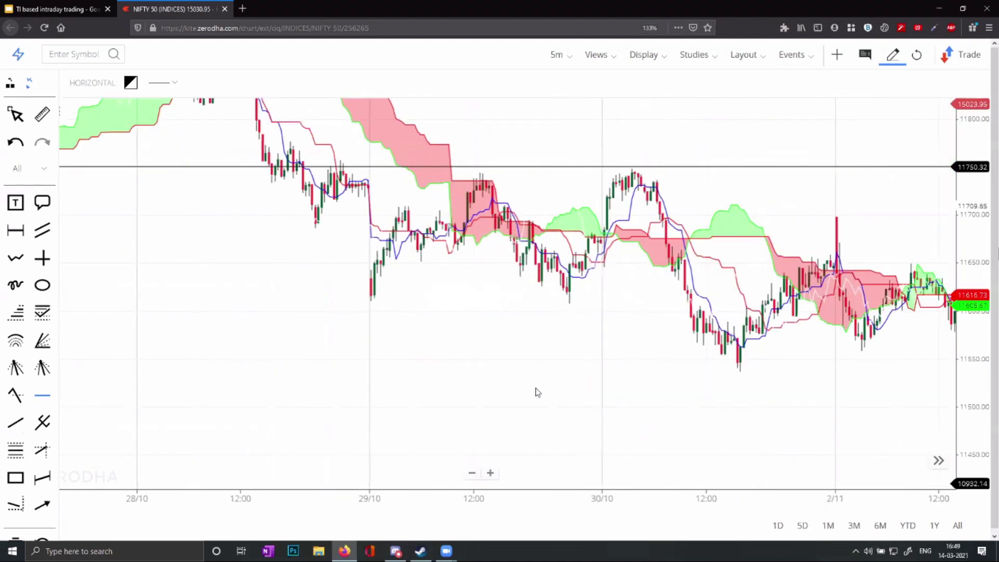
Check the Ichimoku cloud on the 1-day interval and return the NIFTY 50 chart to the 5-minute interval.
{"action": "scroll", "coordinate": [524, 394], "scroll_direction": "right", "scroll_amount": 3}
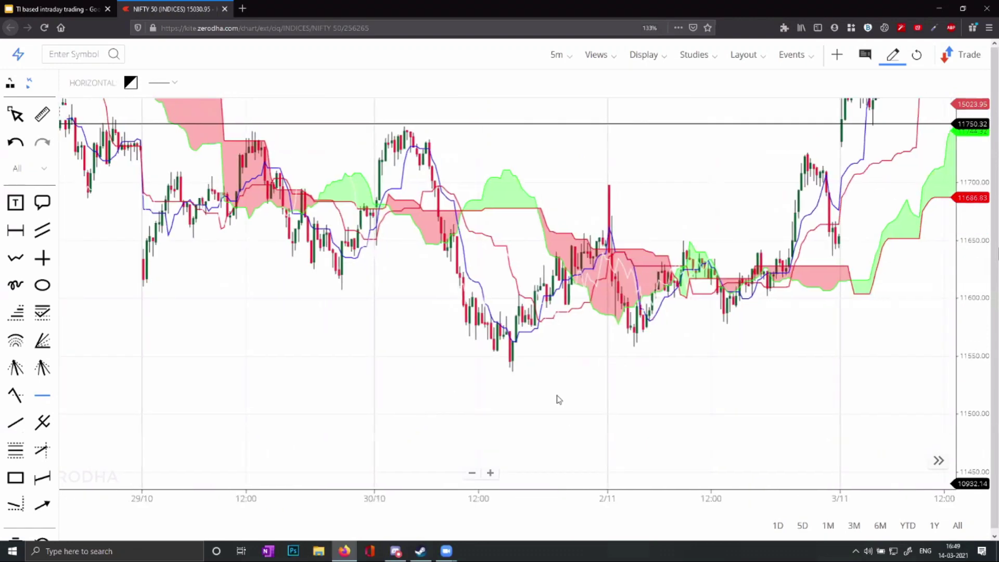
{"action": "scroll", "coordinate": [560, 399], "scroll_direction": "right", "scroll_amount": 2}
{"action": "scroll", "coordinate": [590, 399], "scroll_direction": "left", "scroll_amount": 1}
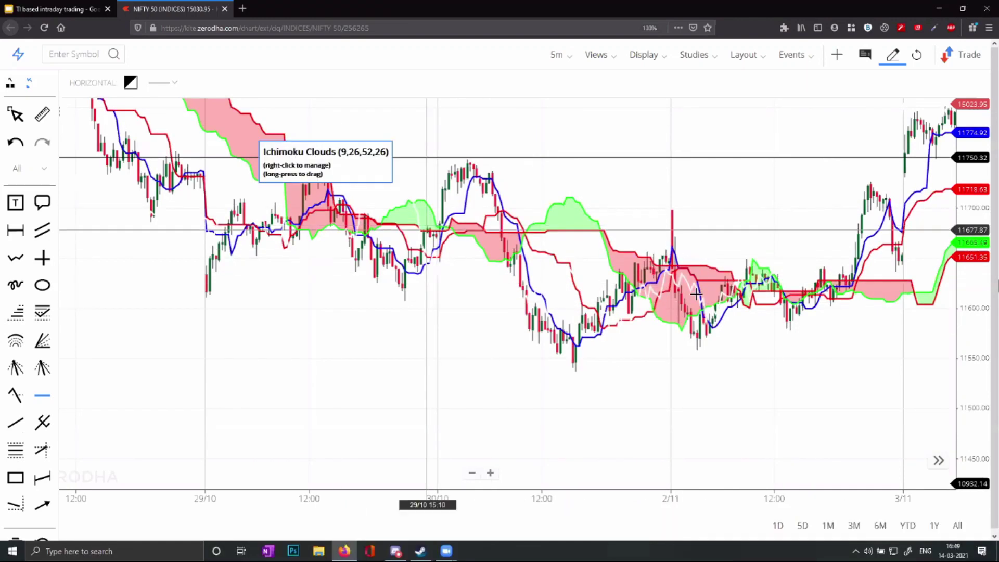
{"action": "left_click", "coordinate": [563, 57]}
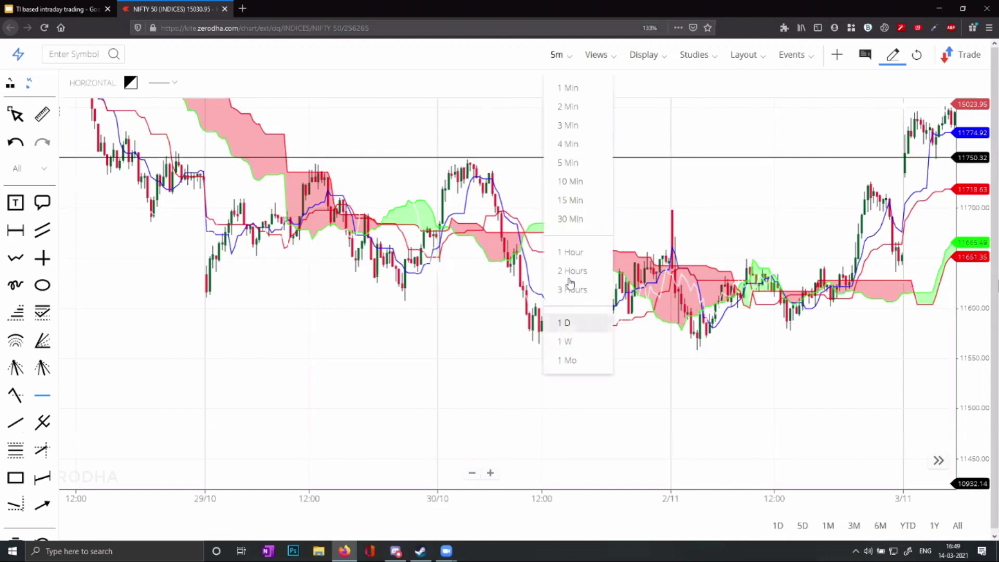
{"action": "left_click", "coordinate": [565, 323]}
{"action": "left_click_drag", "start_coordinate": [384, 172], "coordinate": [677, 254]}
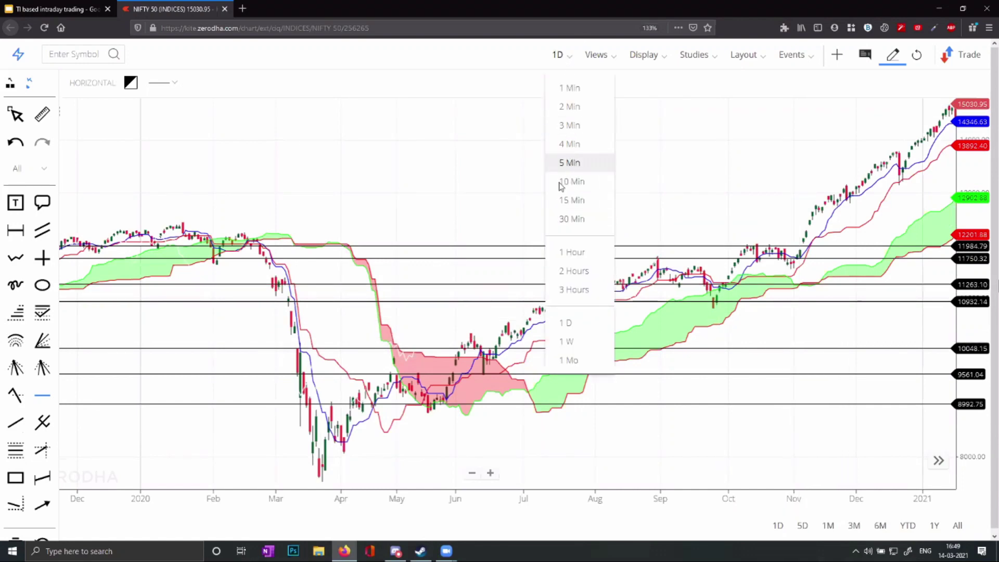
{"action": "left_click", "coordinate": [560, 177]}
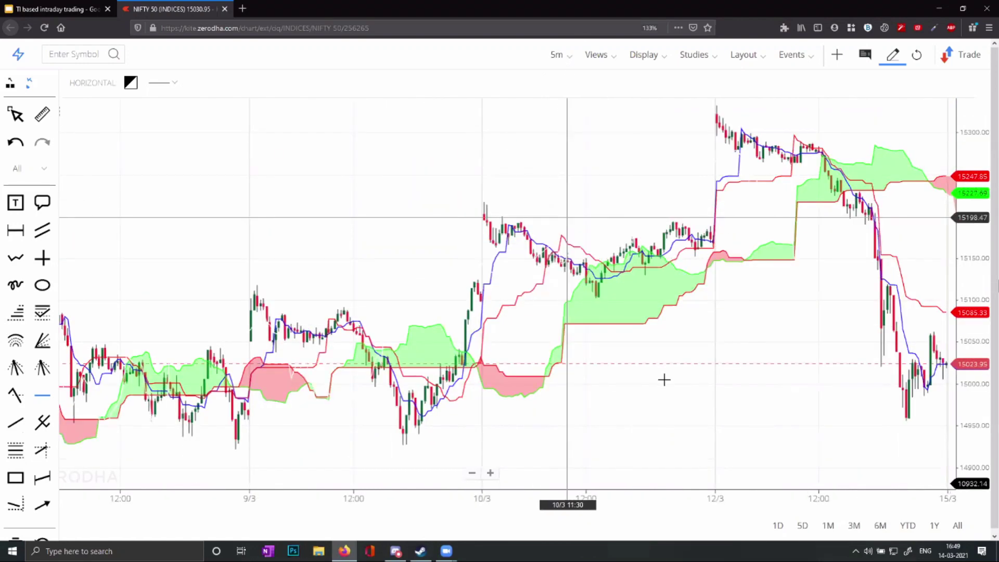
Examine the Ichimoku cloud on the 5-minute chart across February and March.
{"action": "scroll", "coordinate": [665, 404], "scroll_direction": "left", "scroll_amount": 5}
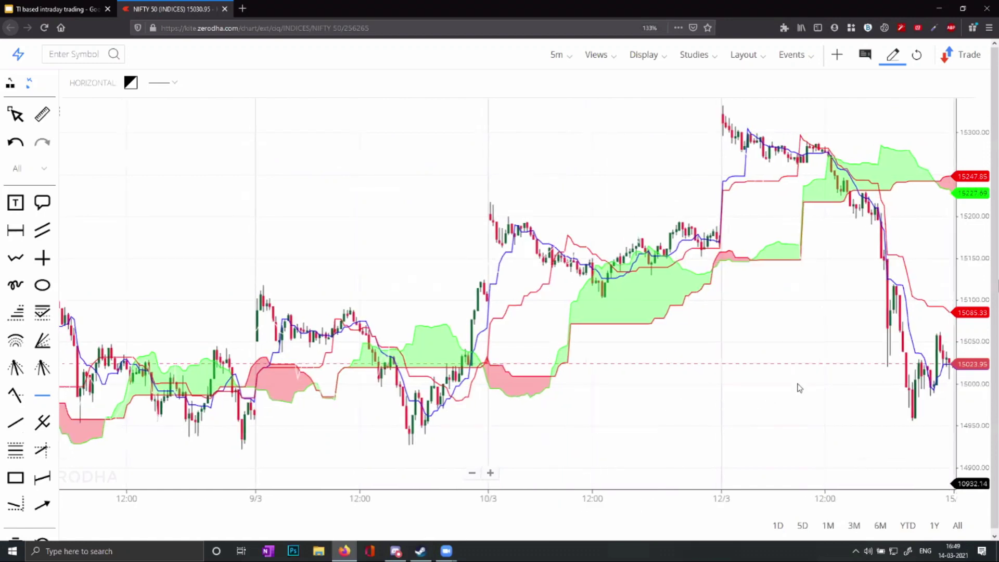
{"action": "left_click", "coordinate": [470, 473]}
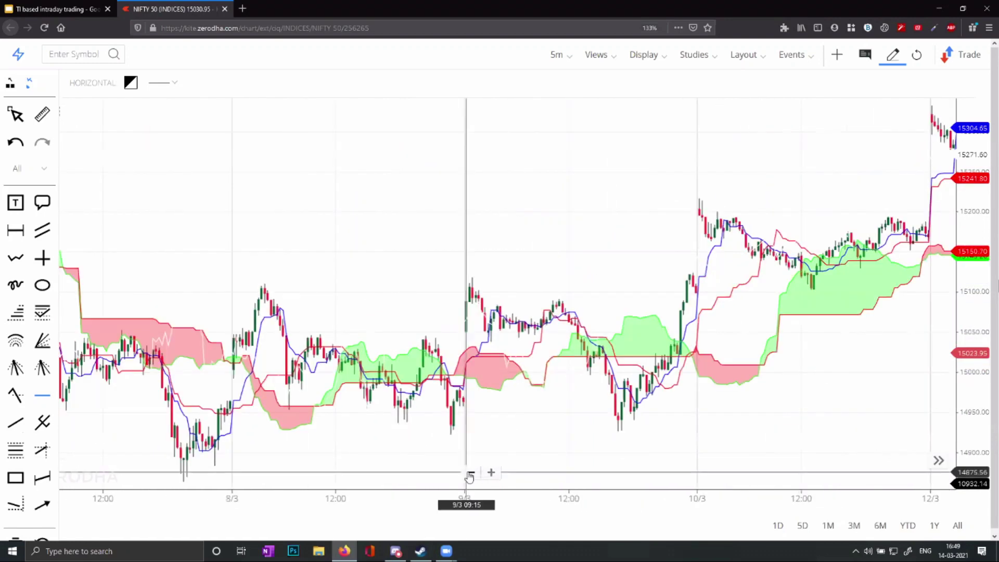
{"action": "left_click", "coordinate": [464, 474]}
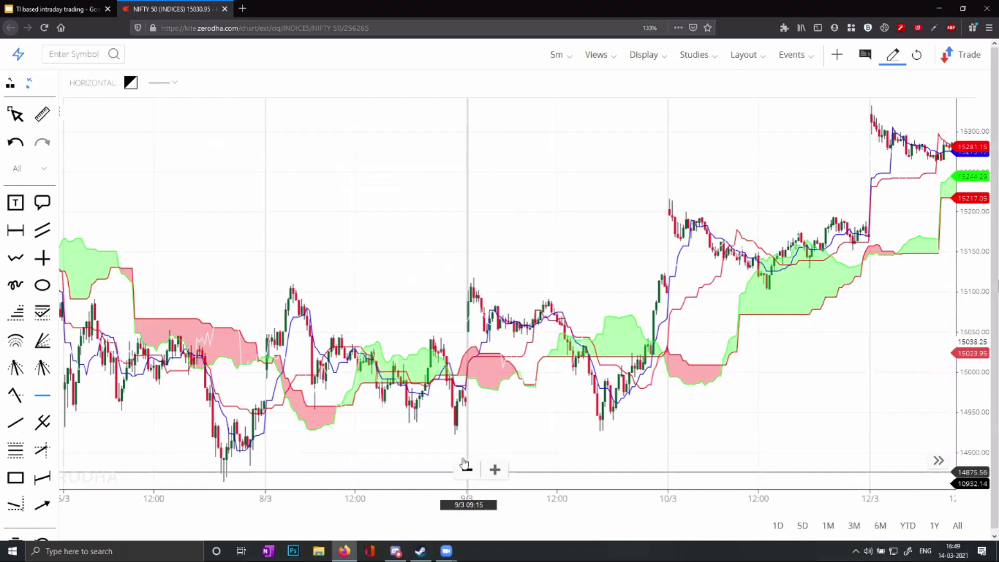
{"action": "left_click", "coordinate": [464, 470]}
{"action": "scroll", "coordinate": [375, 394], "scroll_direction": "down", "scroll_amount": 2}
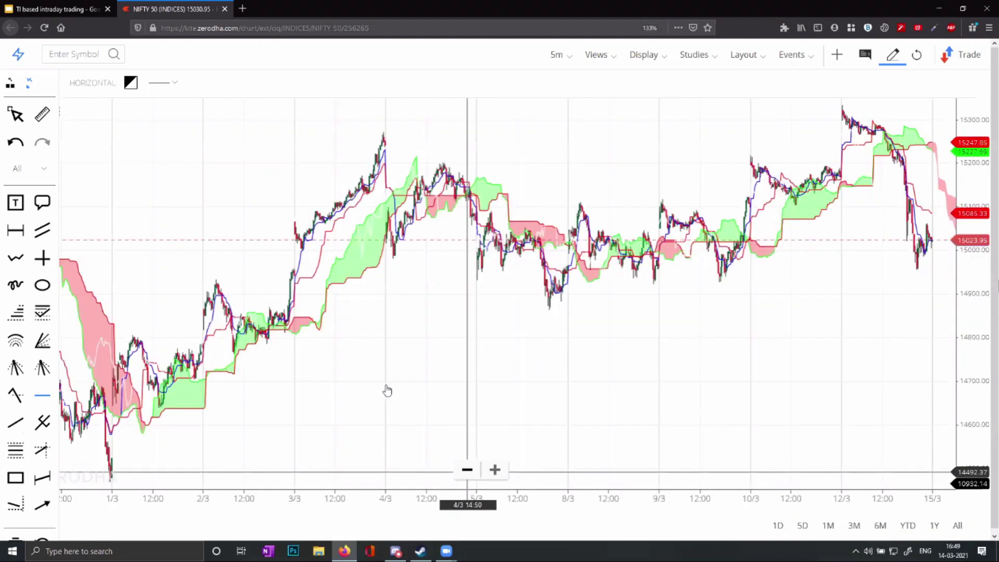
{"action": "scroll", "coordinate": [586, 348], "scroll_direction": "down", "scroll_amount": 2}
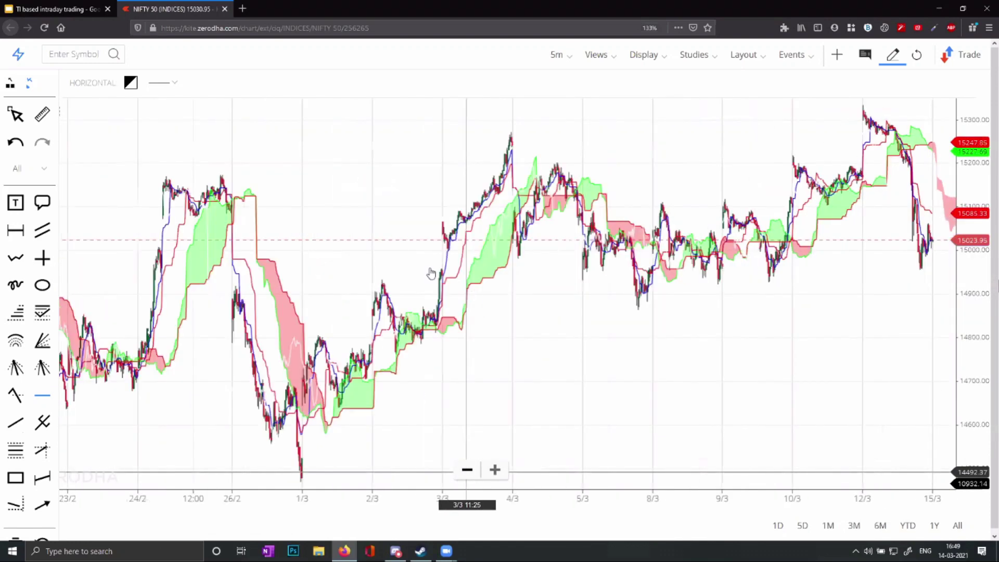
{"action": "left_click", "coordinate": [467, 468]}
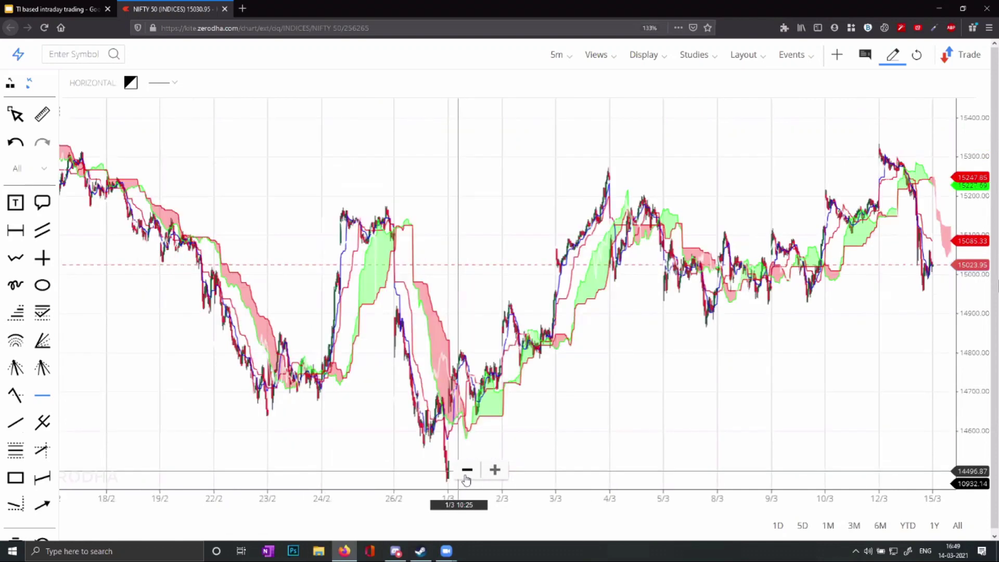
{"action": "left_click", "coordinate": [468, 468]}
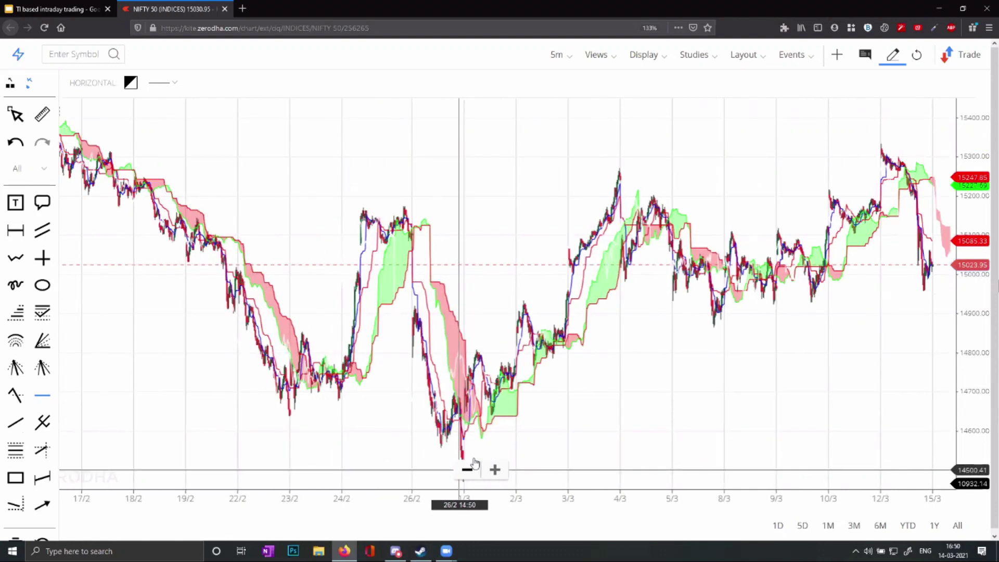
{"action": "scroll", "coordinate": [473, 458], "scroll_direction": "left", "scroll_amount": 5}
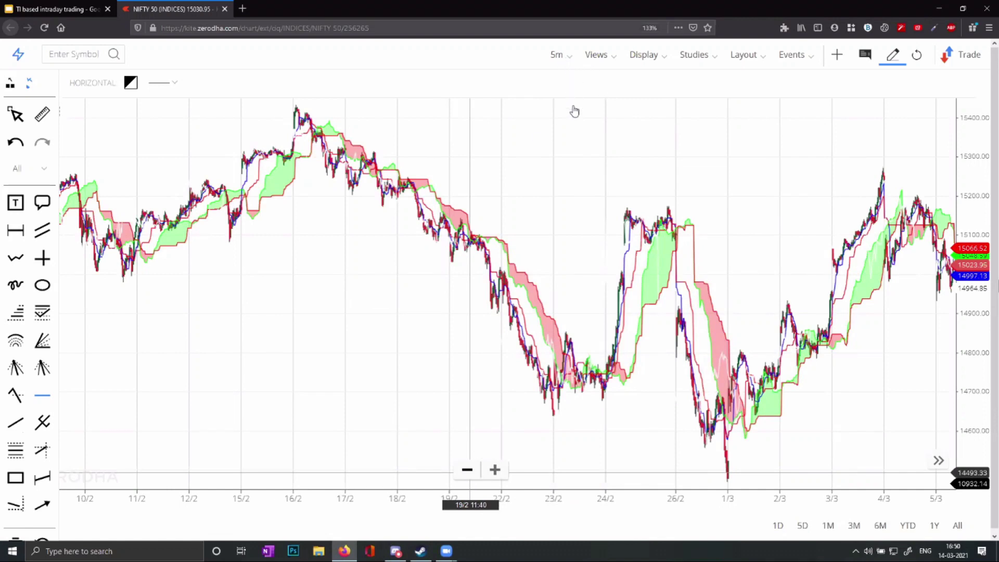
Set the chart interval to 1 hour and focus on the candles from late December to March.
{"action": "left_click", "coordinate": [567, 61]}
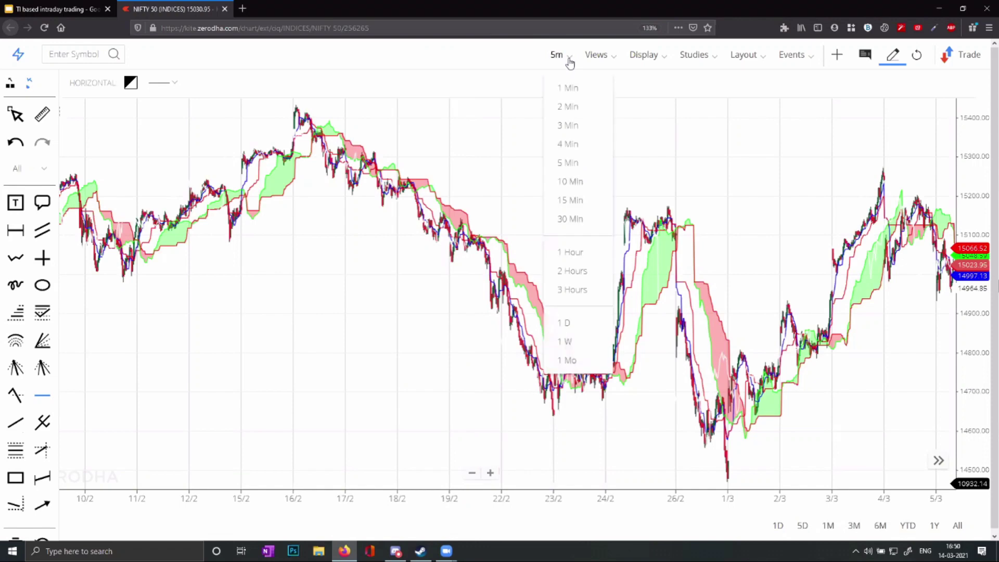
{"action": "left_click", "coordinate": [571, 258]}
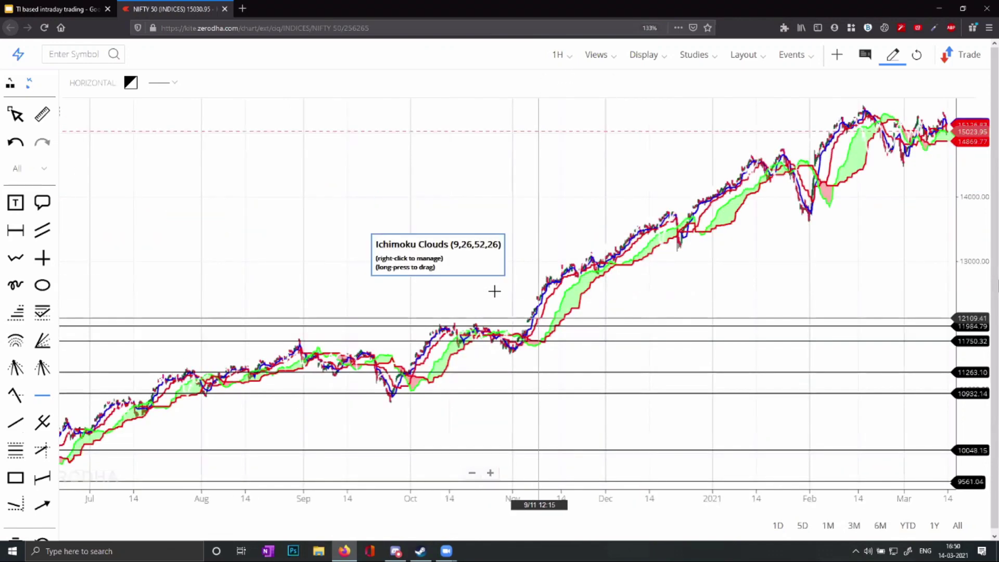
{"action": "scroll", "coordinate": [648, 276], "scroll_direction": "up", "scroll_amount": 4}
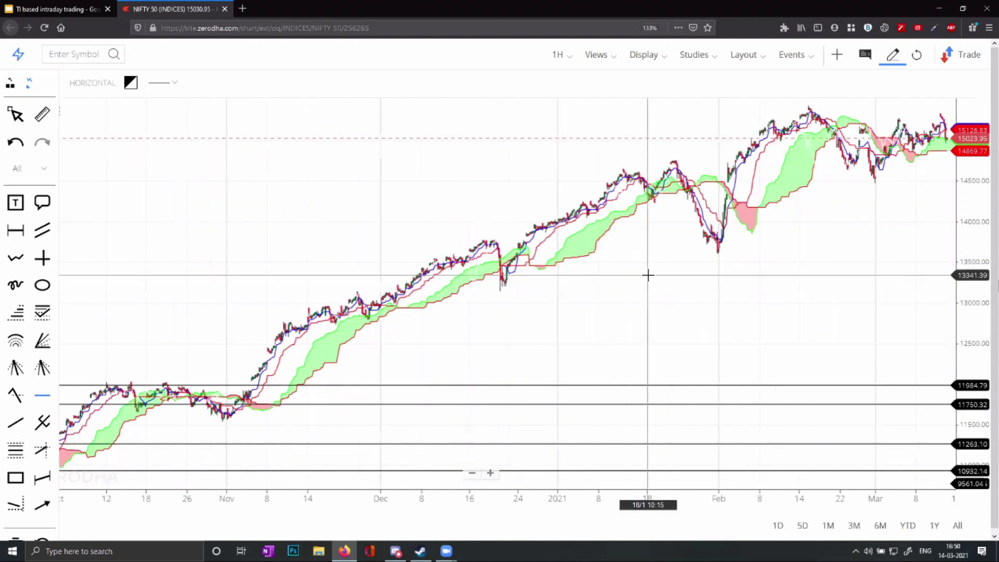
{"action": "scroll", "coordinate": [648, 276], "scroll_direction": "up", "scroll_amount": 3}
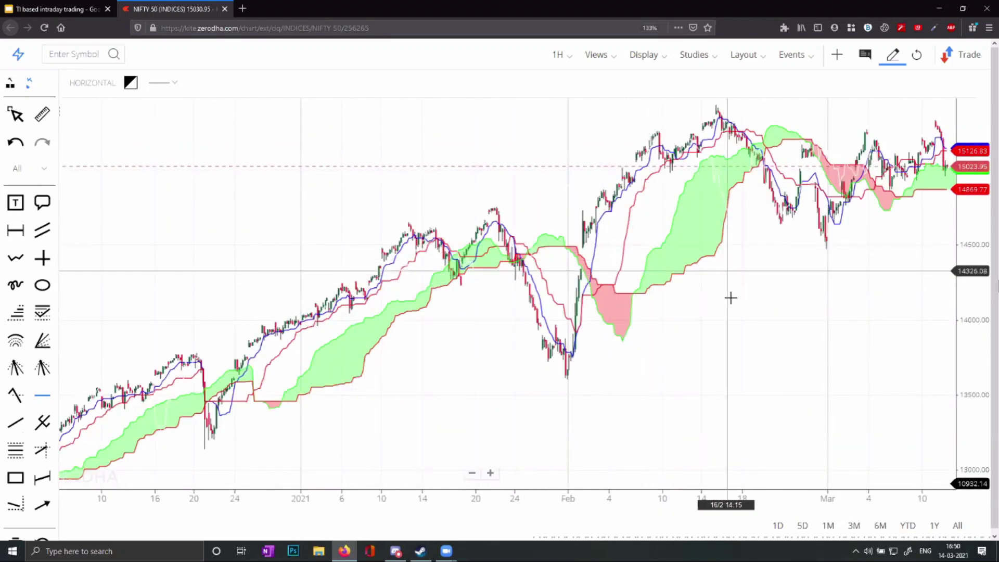
Examine the hourly price action against the Ichimoku cloud from early 2021 back to June 2020.
{"action": "left_click_drag", "start_coordinate": [515, 393], "coordinate": [655, 389]}
{"action": "left_click_drag", "start_coordinate": [198, 256], "coordinate": [624, 261]}
{"action": "left_click_drag", "start_coordinate": [396, 261], "coordinate": [597, 271]}
{"action": "left_click_drag", "start_coordinate": [458, 240], "coordinate": [600, 246]}
{"action": "left_click_drag", "start_coordinate": [527, 245], "coordinate": [689, 246]}
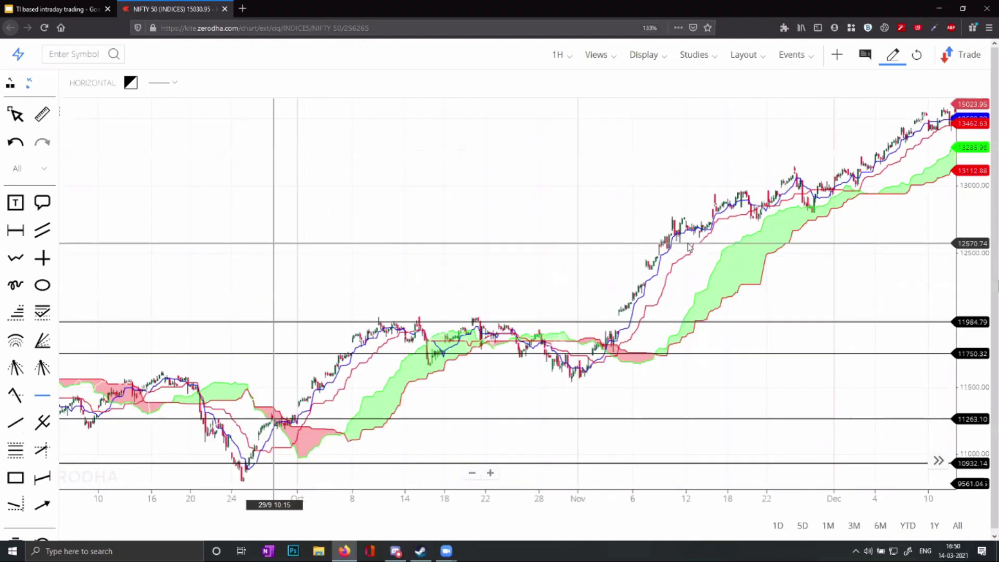
{"action": "left_click_drag", "start_coordinate": [455, 273], "coordinate": [599, 275]}
{"action": "left_click_drag", "start_coordinate": [291, 353], "coordinate": [452, 359]}
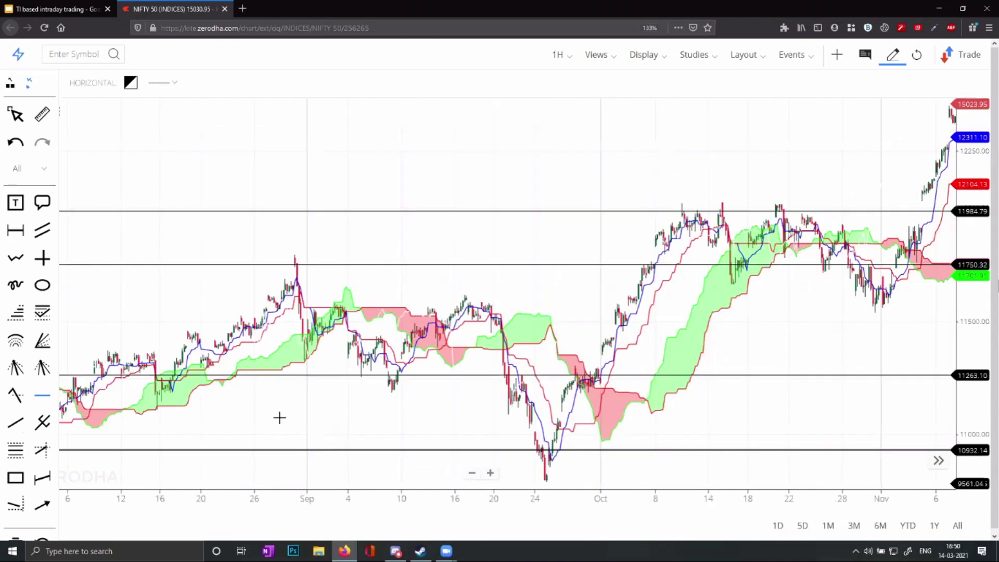
{"action": "left_click_drag", "start_coordinate": [426, 390], "coordinate": [587, 377]}
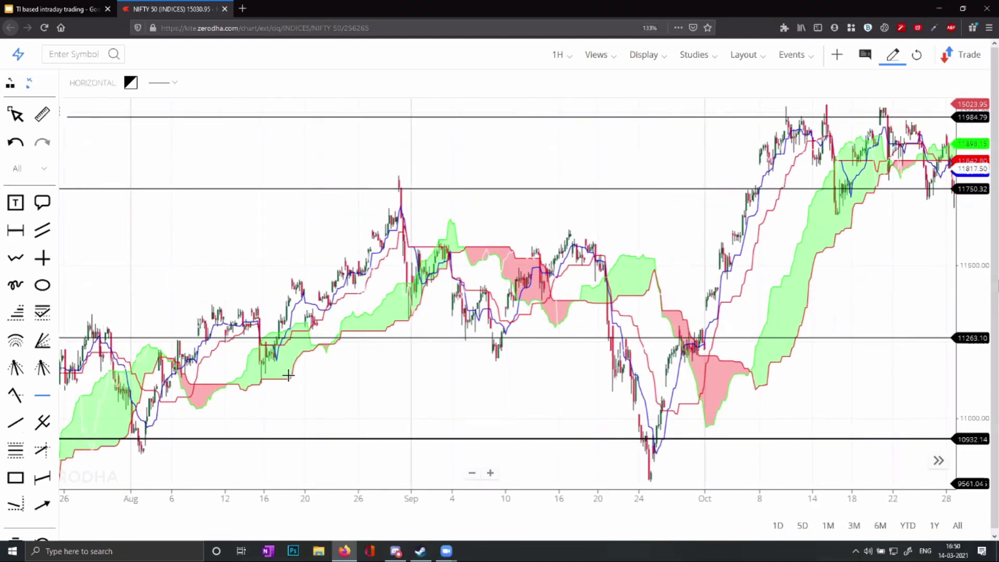
{"action": "left_click_drag", "start_coordinate": [349, 364], "coordinate": [392, 359]}
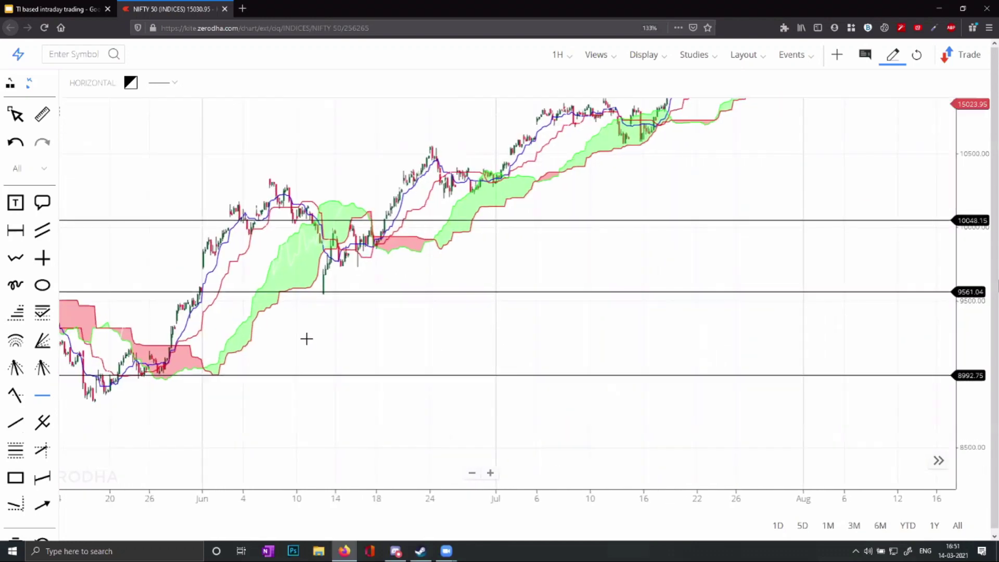
Examine how the mid-June hourly candles cross the cloud and the conversion and base lines between the horizontal price levels.
{"action": "scroll", "coordinate": [232, 404], "scroll_direction": "up", "scroll_amount": 3}
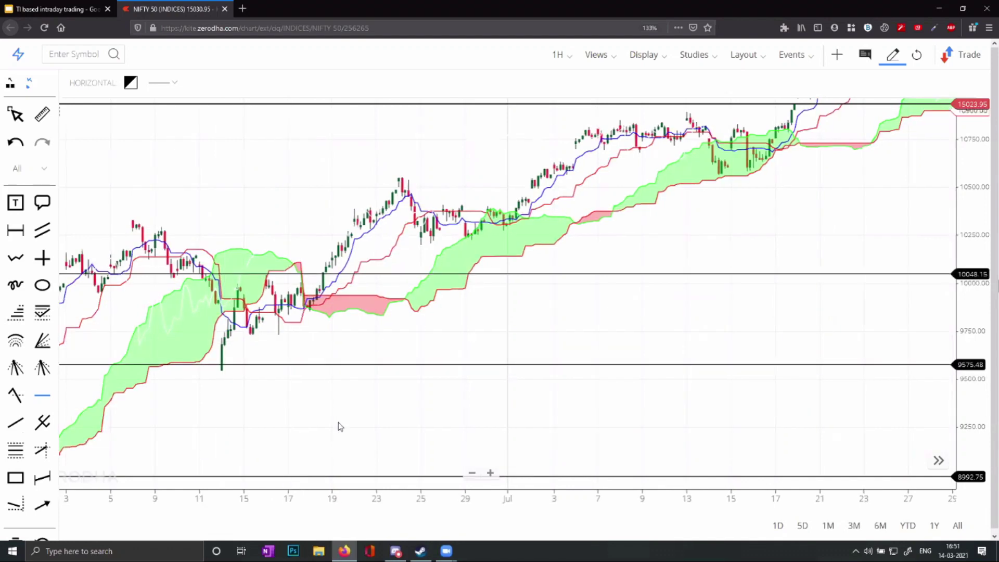
{"action": "scroll", "coordinate": [339, 424], "scroll_direction": "left", "scroll_amount": 3}
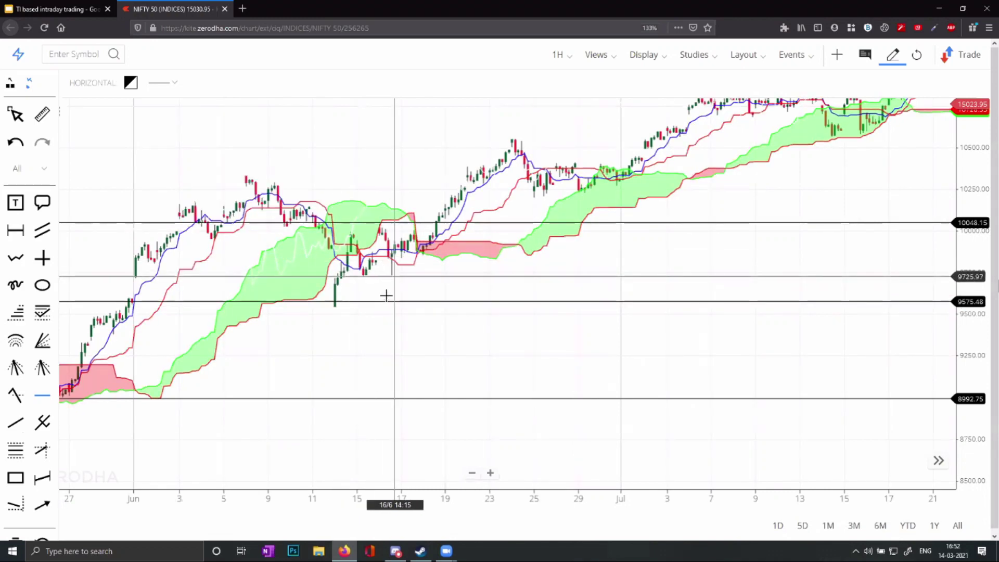
{"action": "scroll", "coordinate": [323, 316], "scroll_direction": "up", "scroll_amount": 1}
{"action": "scroll", "coordinate": [329, 303], "scroll_direction": "up", "scroll_amount": 2}
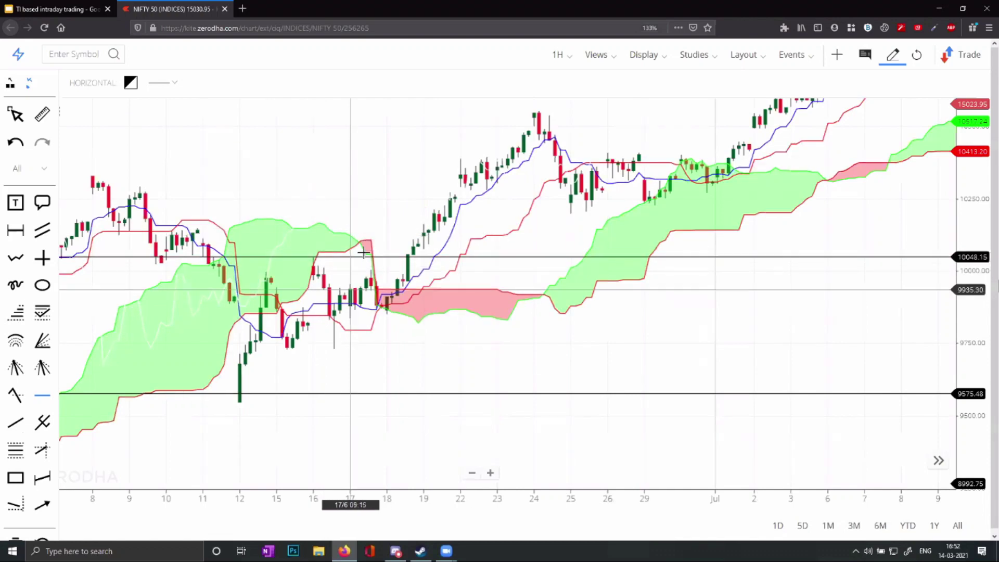
{"action": "left_click", "coordinate": [346, 256]}
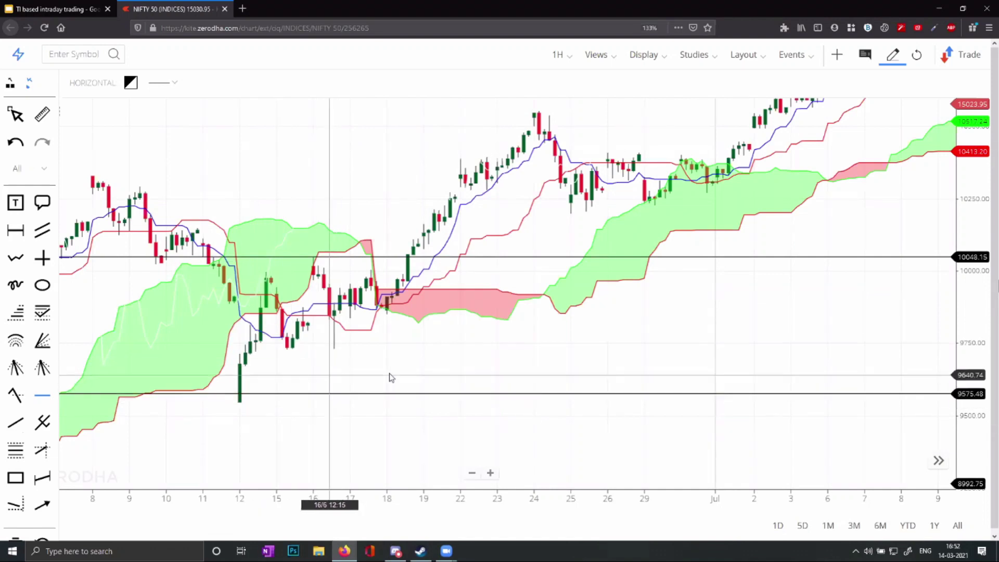
{"action": "scroll", "coordinate": [388, 379], "scroll_direction": "left", "scroll_amount": 5}
{"action": "scroll", "coordinate": [416, 379], "scroll_direction": "left", "scroll_amount": 2}
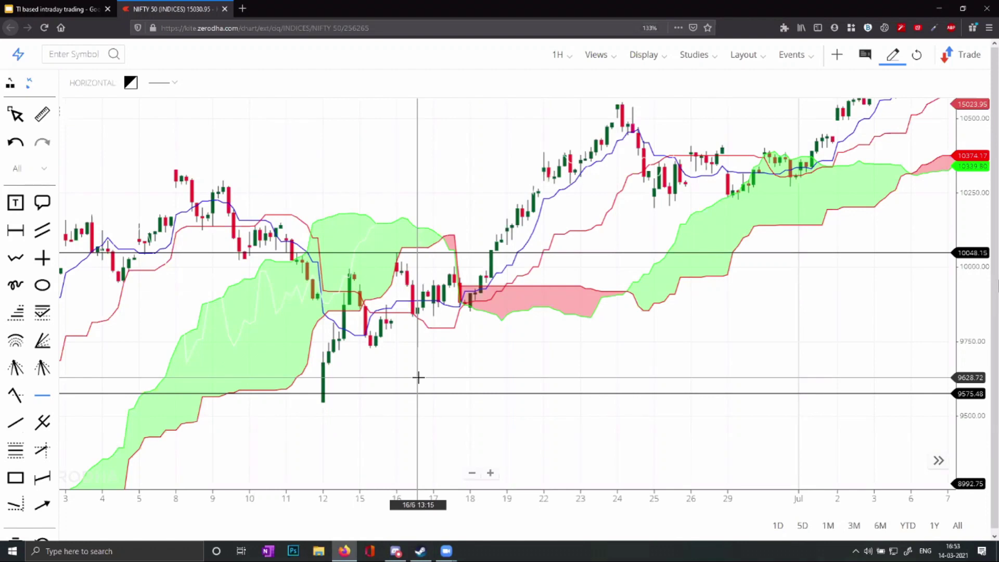
{"action": "left_click", "coordinate": [418, 371]}
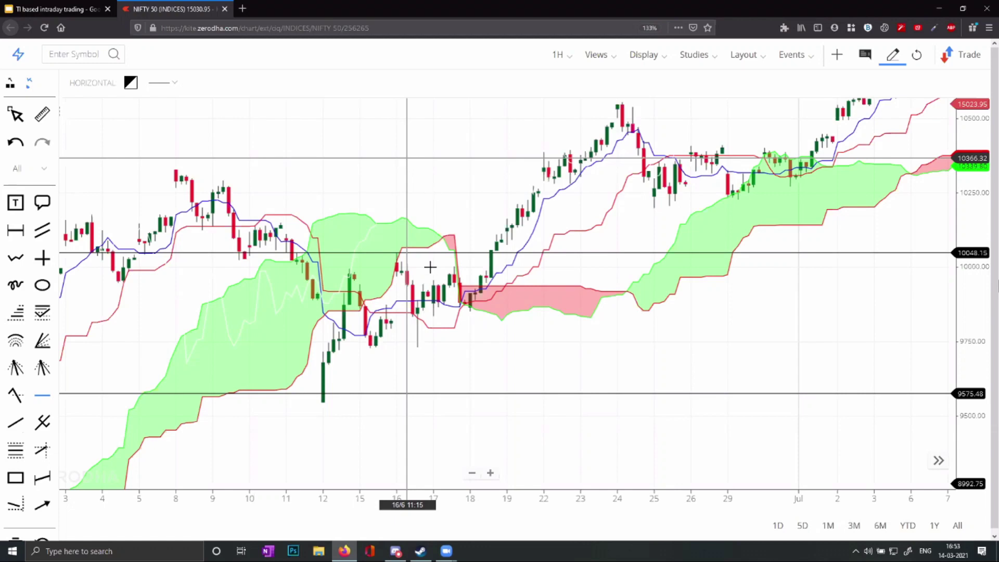
{"action": "left_click_drag", "start_coordinate": [430, 417], "coordinate": [482, 404]}
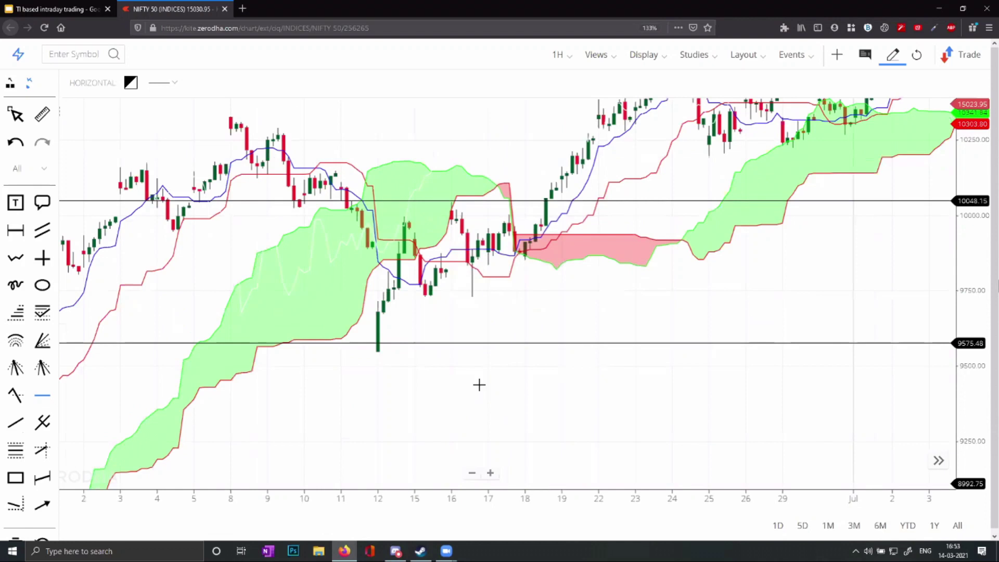
{"action": "scroll", "coordinate": [478, 384], "scroll_direction": "left", "scroll_amount": 5}
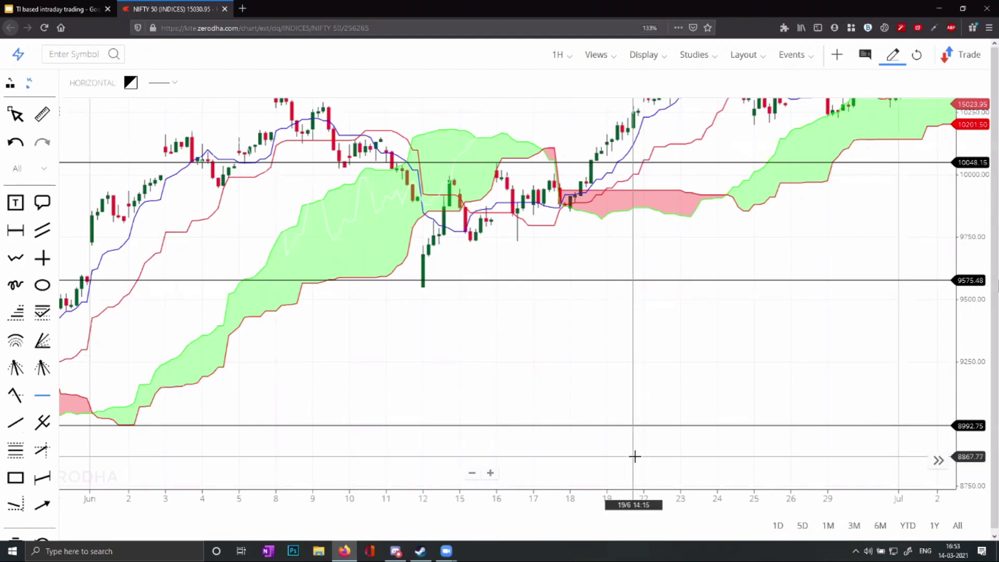
Place a horizontal line at 10883.51 at the early-August low on the hourly chart.
{"action": "left_click", "coordinate": [668, 326]}
{"action": "left_click_drag", "start_coordinate": [631, 441], "coordinate": [616, 448]}
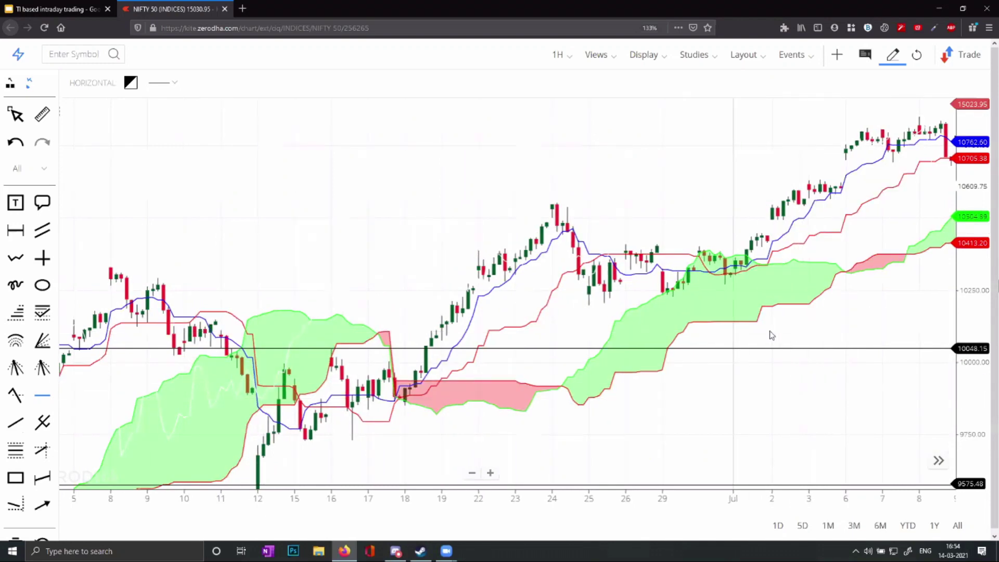
{"action": "left_click_drag", "start_coordinate": [540, 345], "coordinate": [461, 350]}
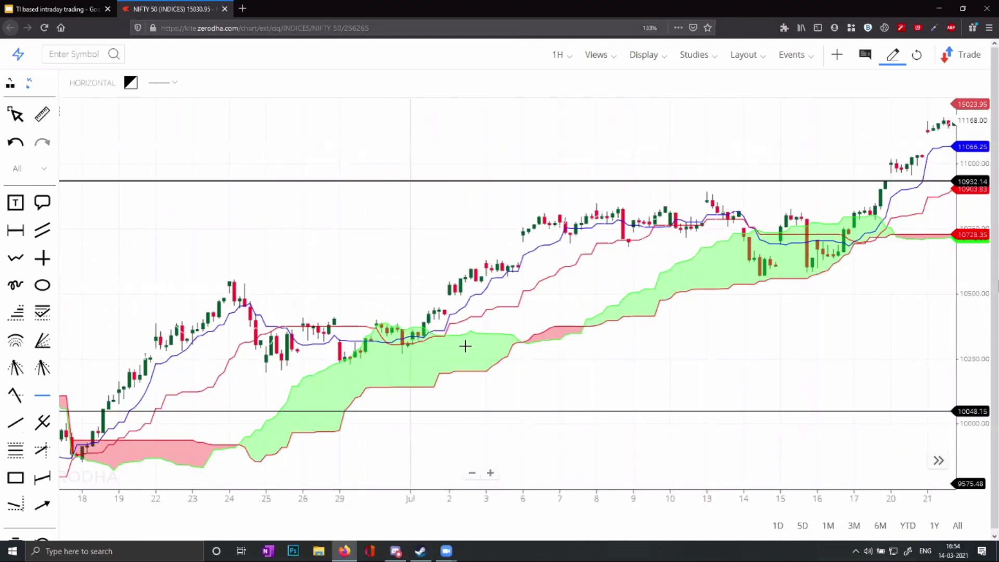
{"action": "left_click_drag", "start_coordinate": [550, 397], "coordinate": [423, 404]}
{"action": "left_click_drag", "start_coordinate": [906, 380], "coordinate": [800, 393]}
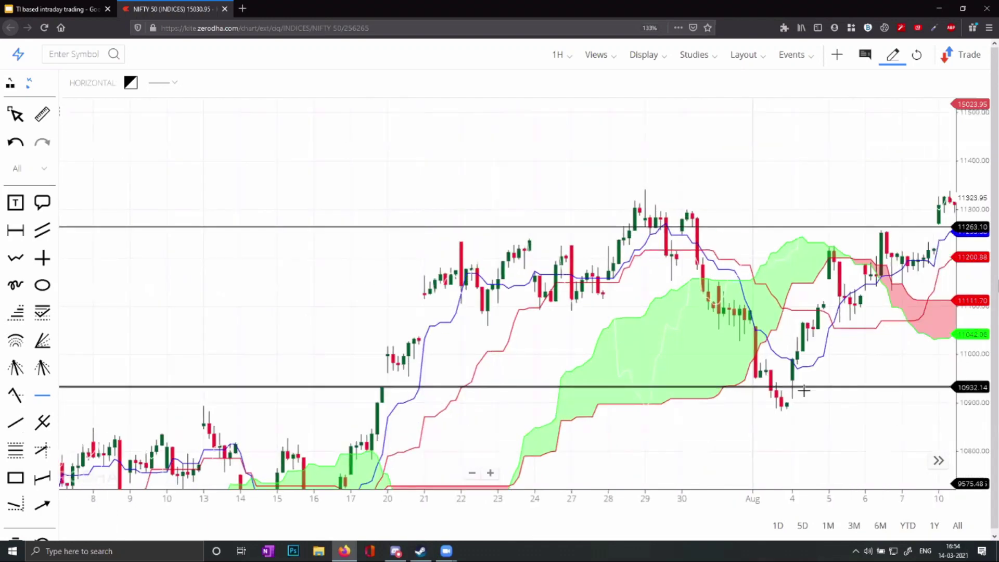
{"action": "left_click", "coordinate": [898, 411]}
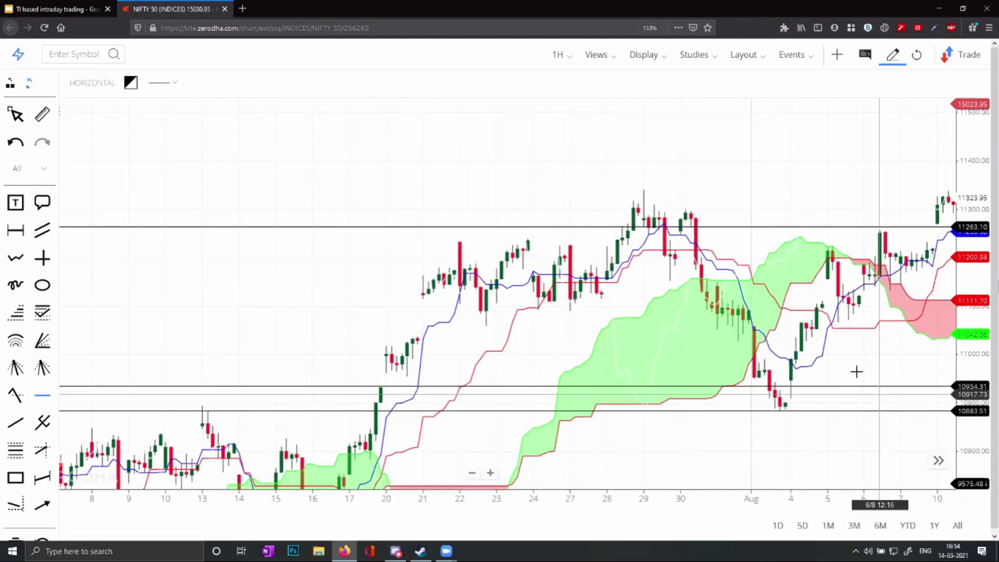
Examine the hourly candles from mid-July to November against the Ichimoku cloud and the horizontal price levels.
{"action": "left_click_drag", "start_coordinate": [697, 405], "coordinate": [437, 245]}
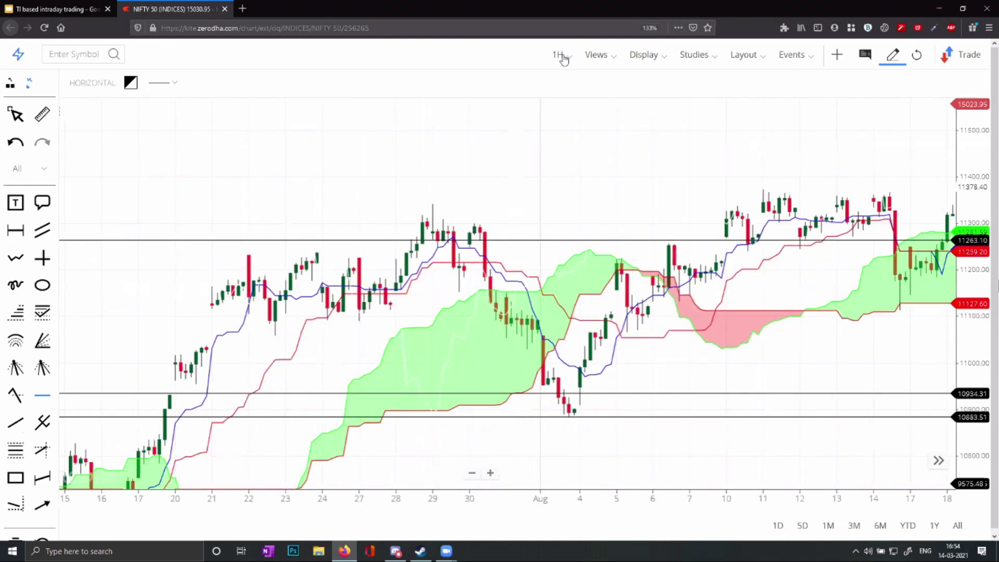
{"action": "scroll", "coordinate": [535, 116], "scroll_direction": "right", "scroll_amount": 5}
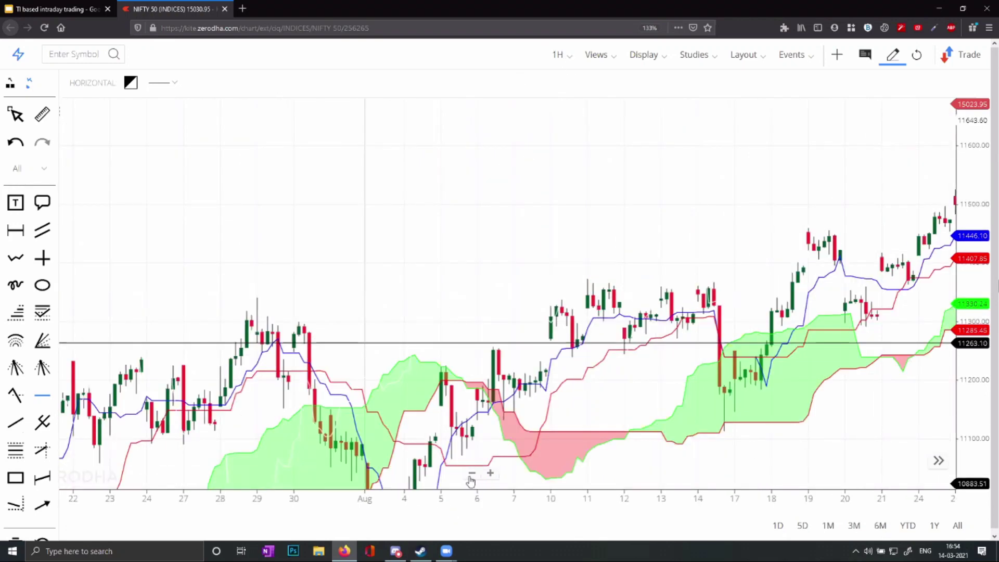
{"action": "scroll", "coordinate": [471, 482], "scroll_direction": "right", "scroll_amount": 5}
{"action": "left_click", "coordinate": [471, 479]}
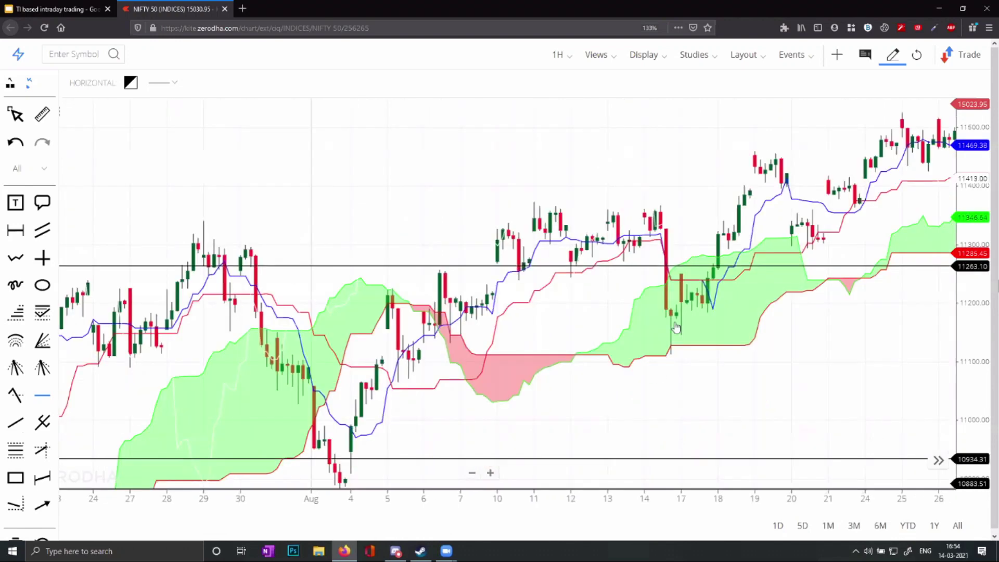
{"action": "scroll", "coordinate": [764, 276], "scroll_direction": "right", "scroll_amount": 2}
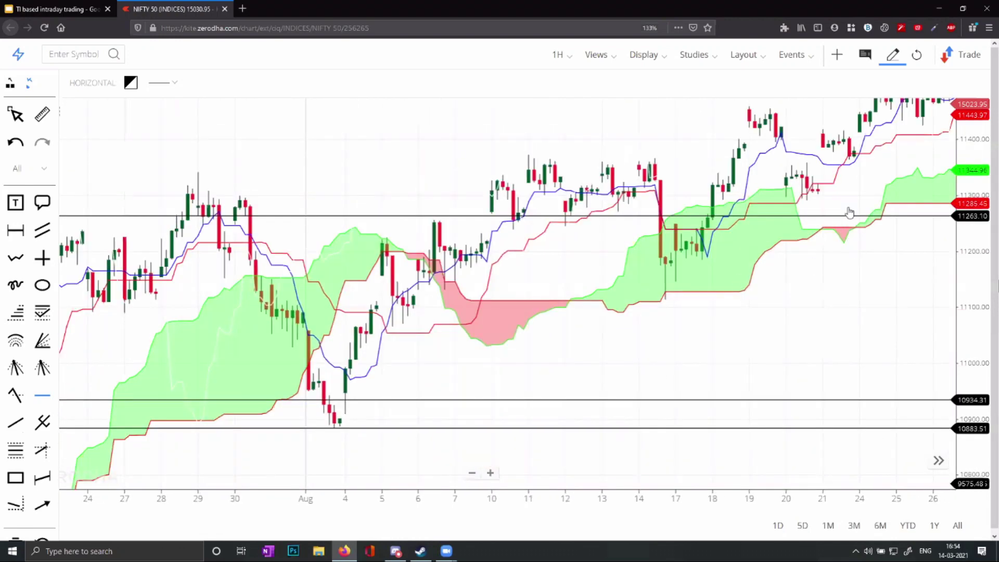
{"action": "scroll", "coordinate": [885, 156], "scroll_direction": "down", "scroll_amount": 3}
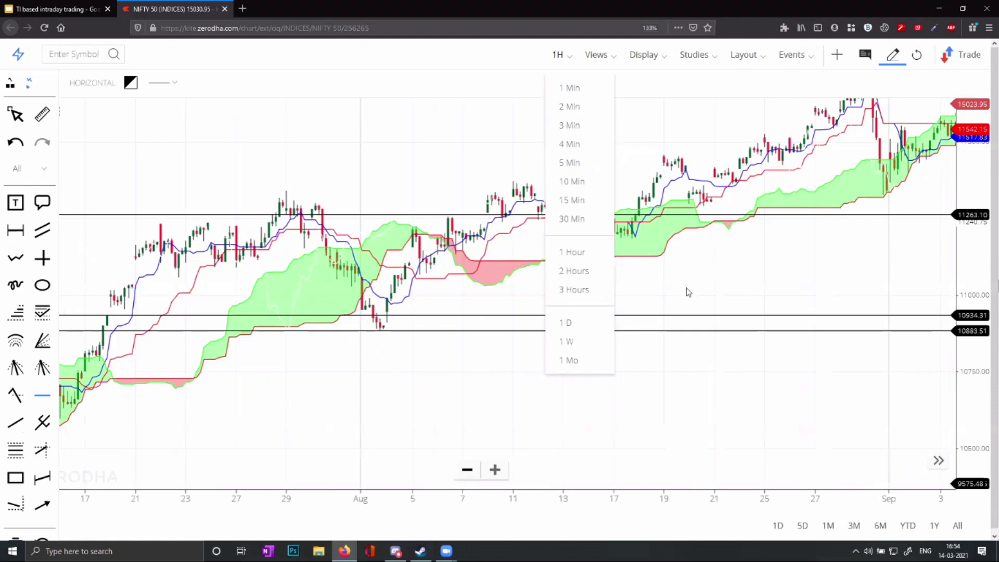
{"action": "scroll", "coordinate": [753, 245], "scroll_direction": "down", "scroll_amount": 3}
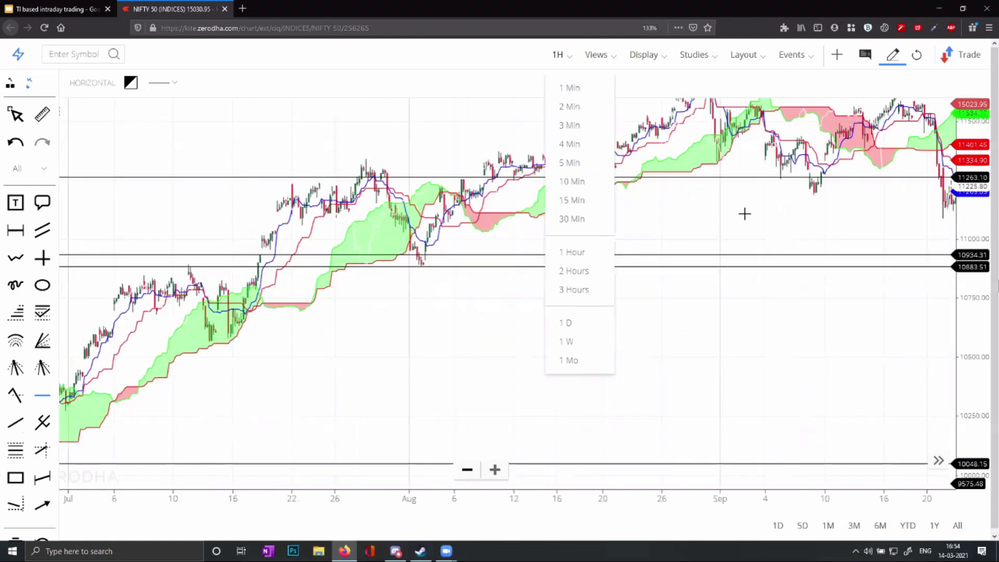
{"action": "scroll", "coordinate": [724, 225], "scroll_direction": "down", "scroll_amount": 1}
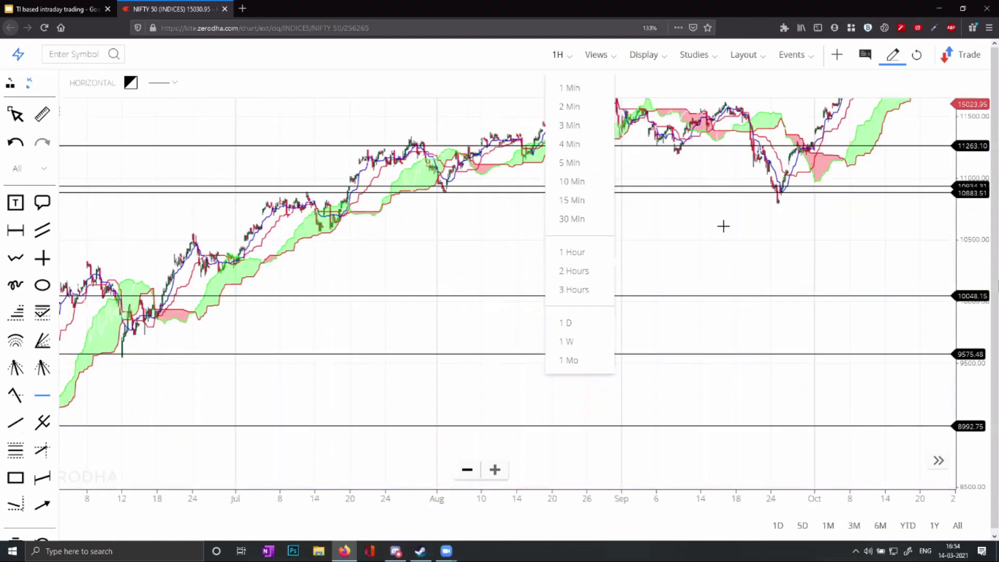
{"action": "scroll", "coordinate": [723, 226], "scroll_direction": "down", "scroll_amount": 2}
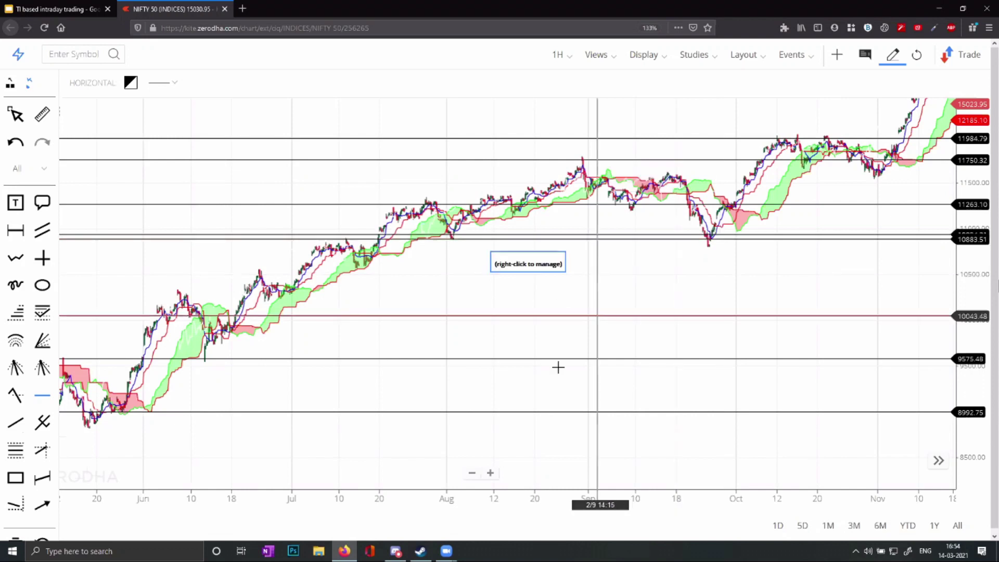
Compare the hourly price swings between April 2020 and January 2021 with the horizontal levels and the cloud.
{"action": "scroll", "coordinate": [545, 275], "scroll_direction": "right", "scroll_amount": 3}
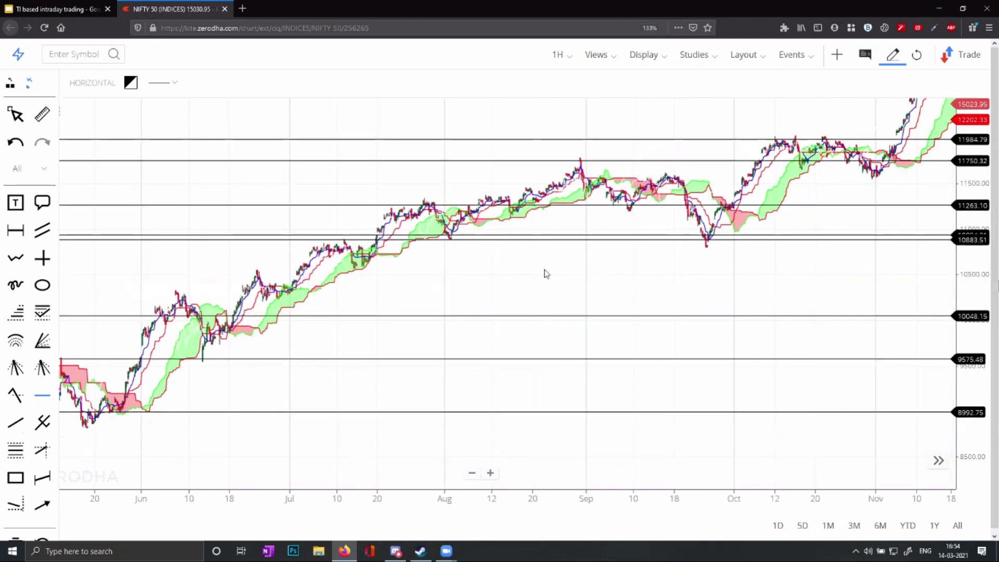
{"action": "scroll", "coordinate": [401, 330], "scroll_direction": "right", "scroll_amount": 4}
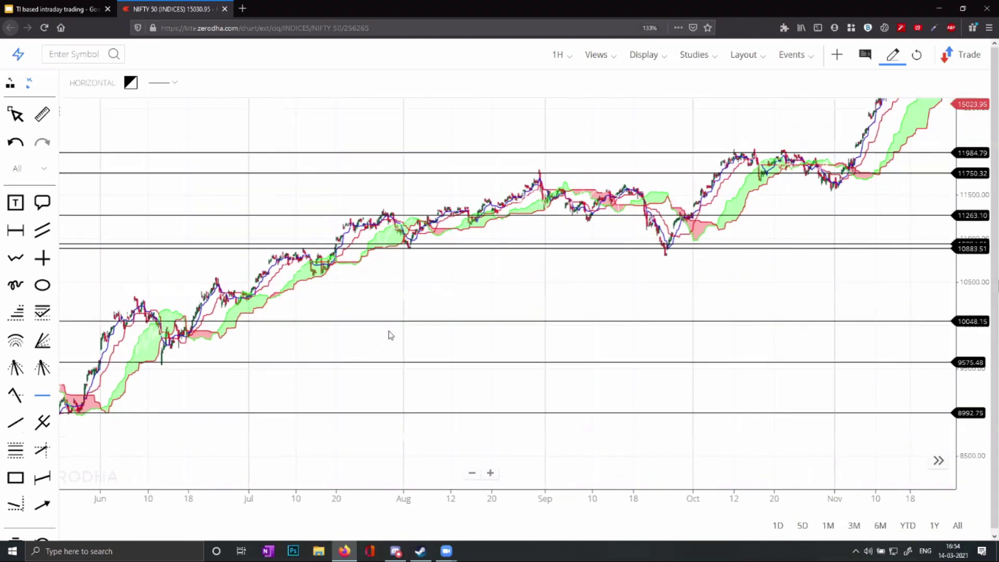
{"action": "scroll", "coordinate": [528, 290], "scroll_direction": "right", "scroll_amount": 4}
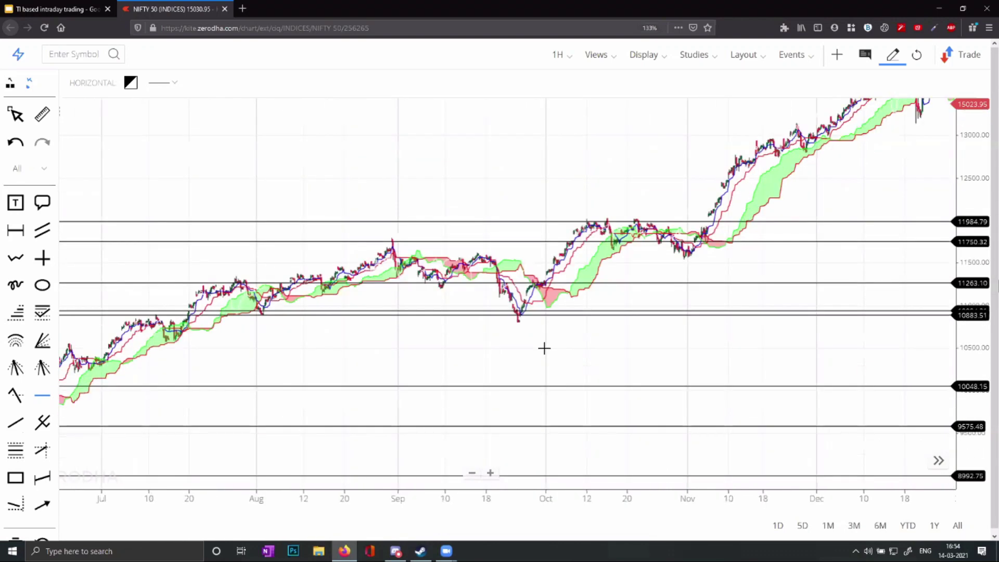
{"action": "scroll", "coordinate": [549, 345], "scroll_direction": "right", "scroll_amount": 2}
{"action": "scroll", "coordinate": [552, 339], "scroll_direction": "right", "scroll_amount": 3}
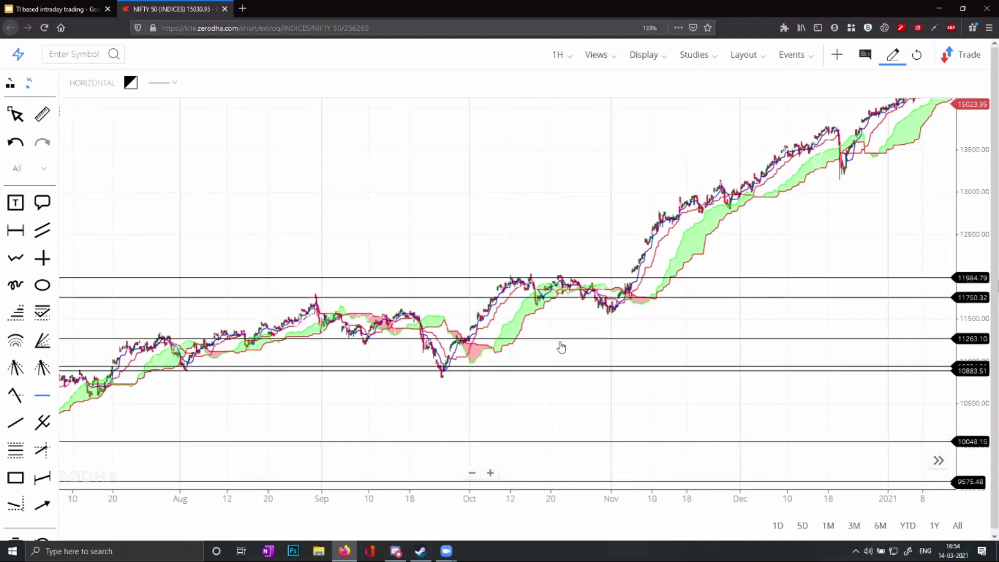
{"action": "scroll", "coordinate": [561, 347], "scroll_direction": "left", "scroll_amount": 5}
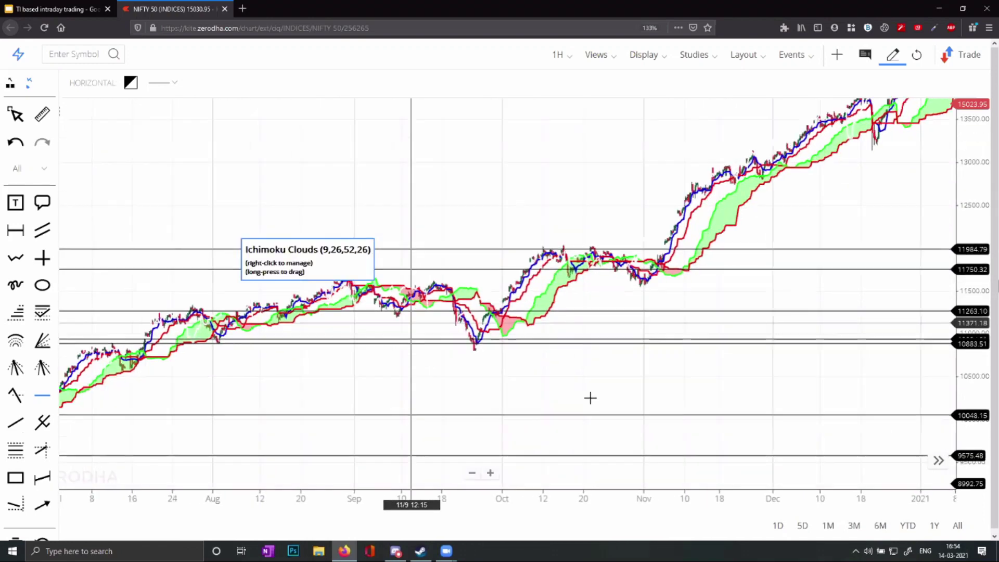
{"action": "scroll", "coordinate": [591, 399], "scroll_direction": "left", "scroll_amount": 2}
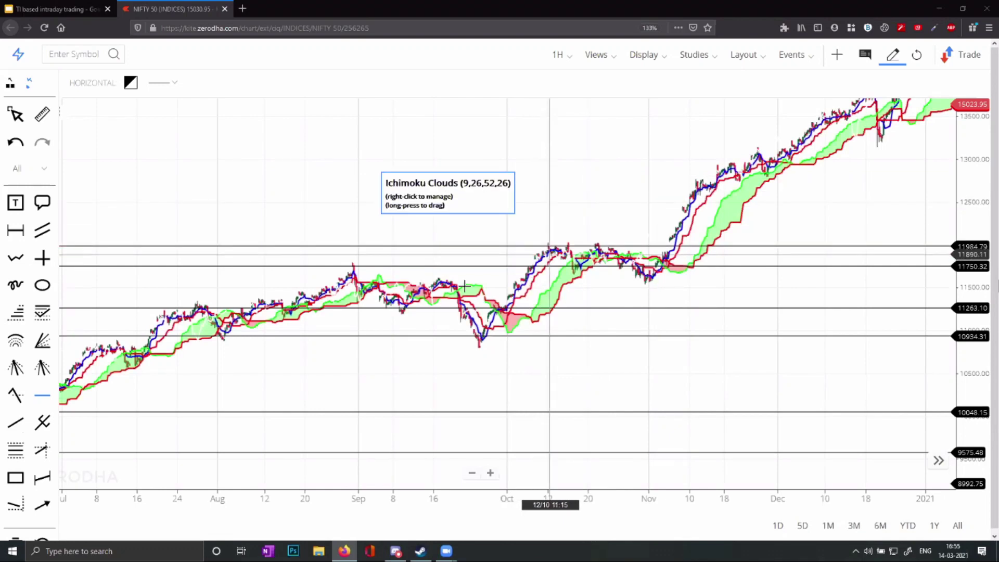
{"action": "left_click_drag", "start_coordinate": [437, 185], "coordinate": [670, 171]}
{"action": "scroll", "coordinate": [268, 353], "scroll_direction": "left", "scroll_amount": 10}
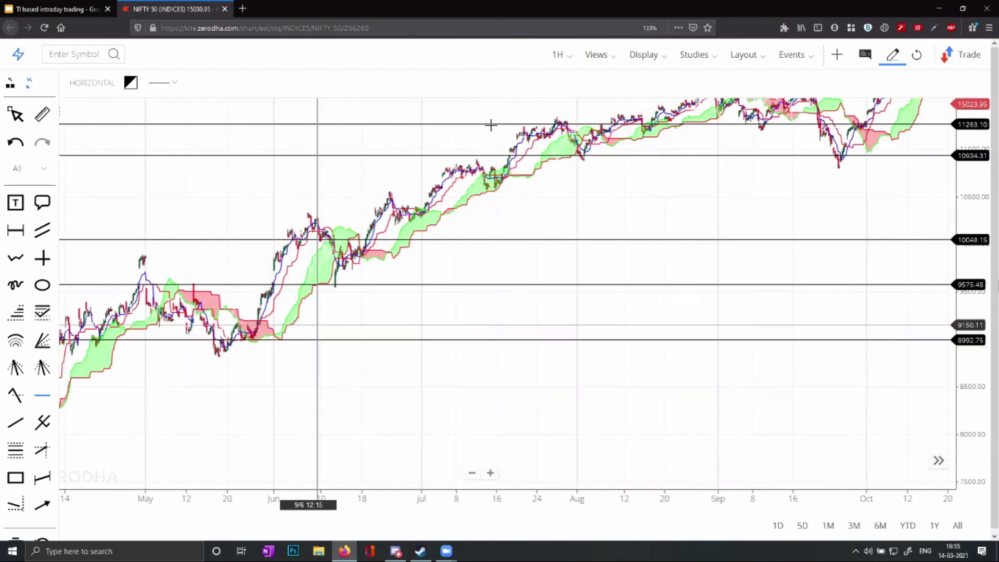
Set the chart interval to 5 minutes and bring the late-February to early-March candles into view.
{"action": "scroll", "coordinate": [472, 144], "scroll_direction": "up", "scroll_amount": 5}
{"action": "left_click", "coordinate": [573, 59]}
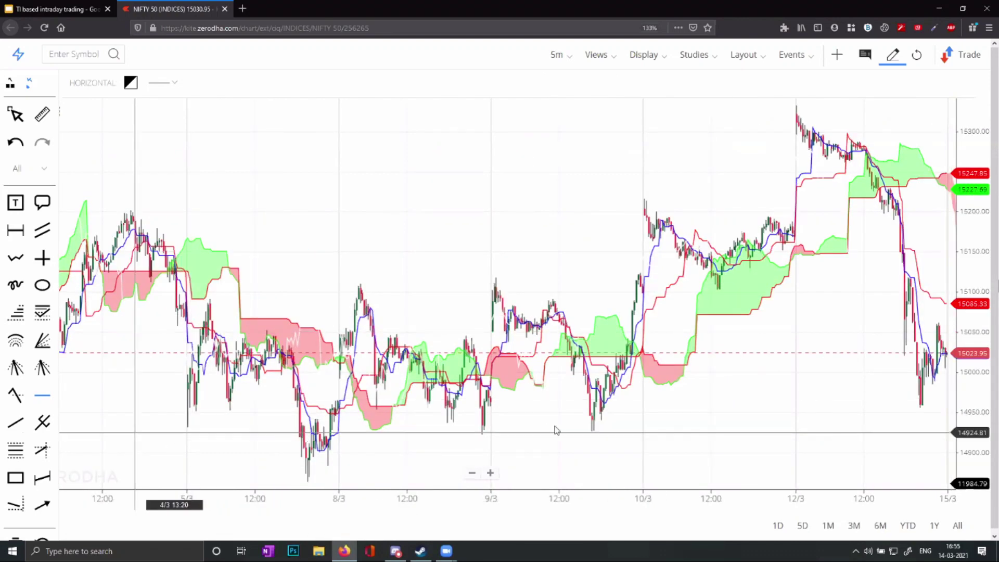
{"action": "left_click_drag", "start_coordinate": [736, 348], "coordinate": [772, 314]}
{"action": "left_click_drag", "start_coordinate": [171, 391], "coordinate": [377, 391]}
{"action": "key", "text": "Left"}
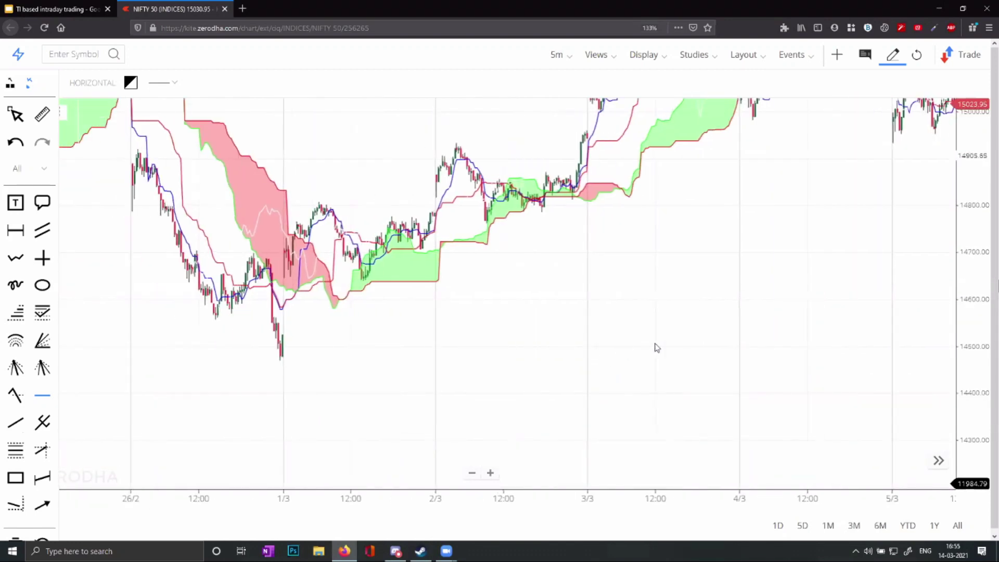
{"action": "key", "text": "Left"}
{"action": "key", "text": "Left"}
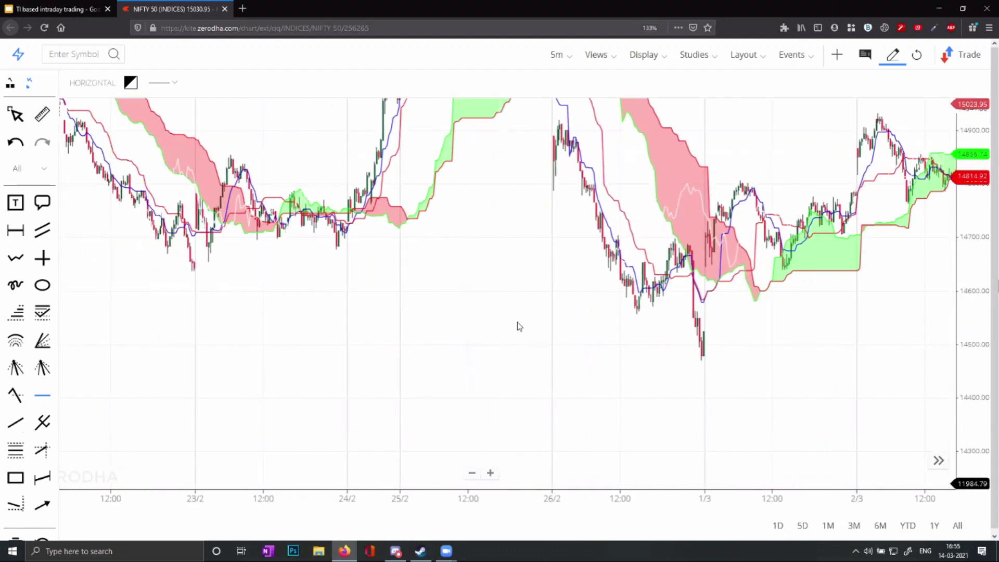
Examine the 5-minute candles against the cloud and its lines, going back from late February to late January.
{"action": "key", "text": "Left"}
{"action": "key", "text": "Left"}
{"action": "key", "text": "Left"}
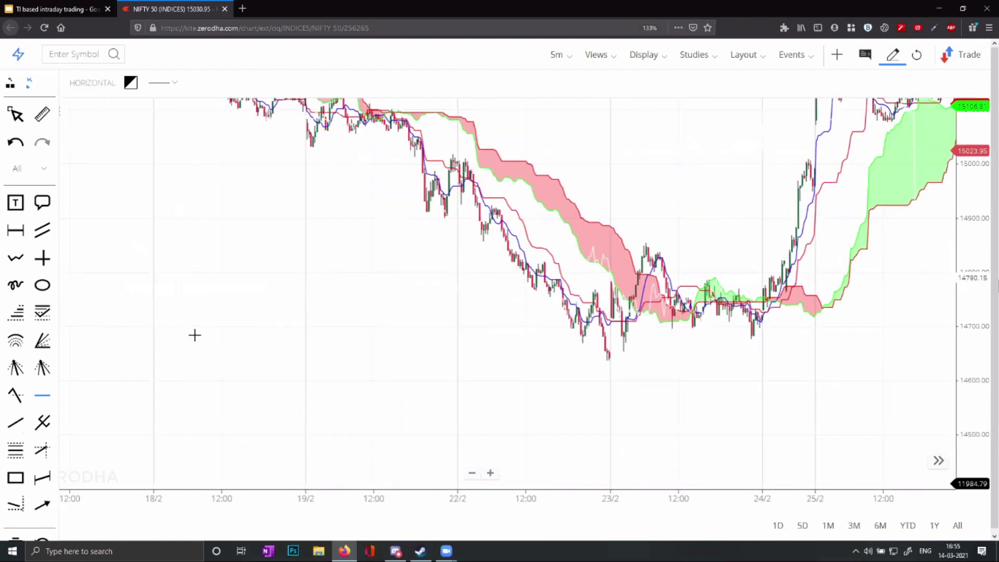
{"action": "key", "text": "Left"}
{"action": "key", "text": "Left"}
{"action": "key", "text": "Left"}
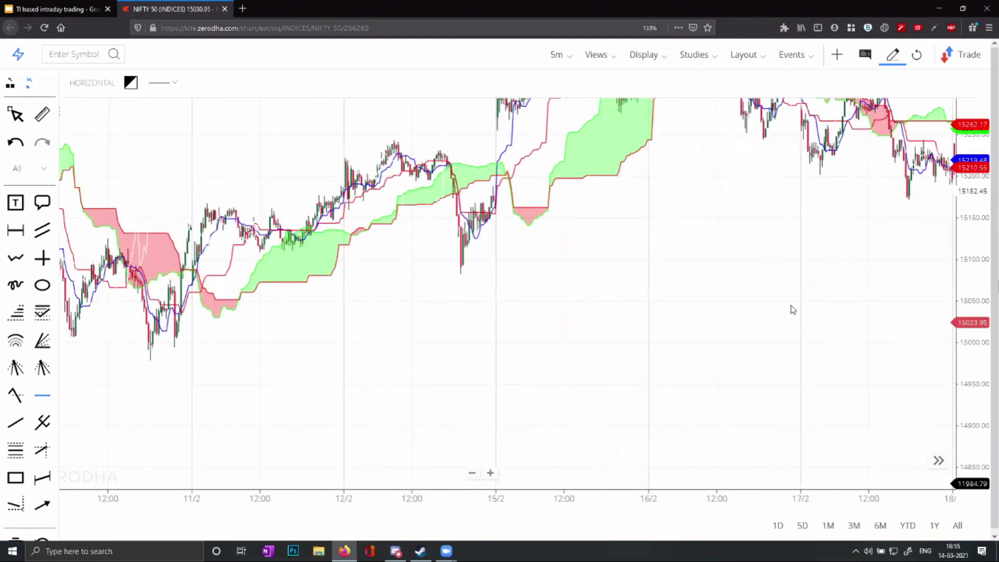
{"action": "key", "text": "Left"}
{"action": "key", "text": "Left"}
{"action": "key", "text": "Left"}
{"action": "key", "text": "Left"}
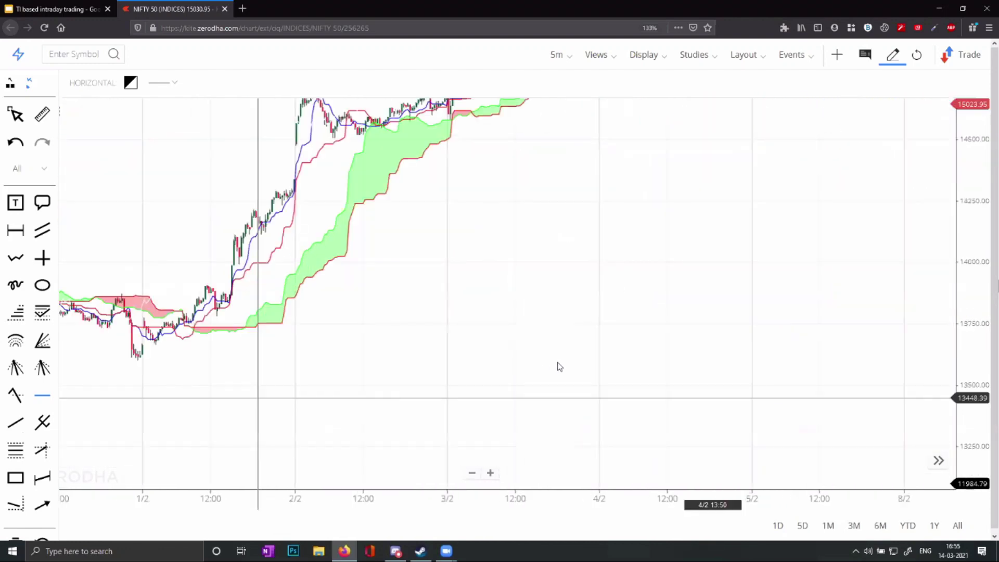
{"action": "key", "text": "Left"}
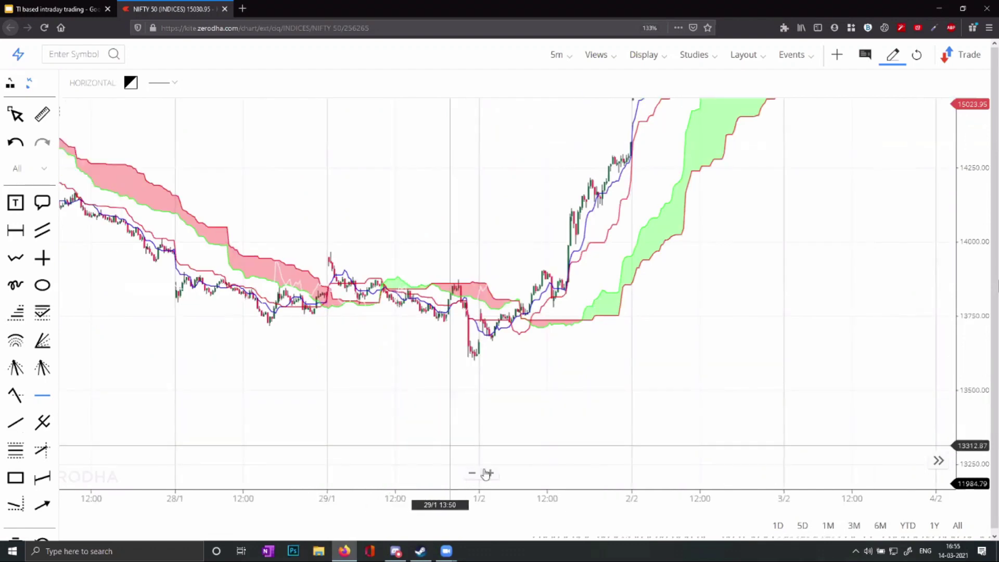
Widen the 5-minute chart to cover mid-January to mid-February and examine the cloud around the low before 1 February.
{"action": "left_click", "coordinate": [467, 470]}
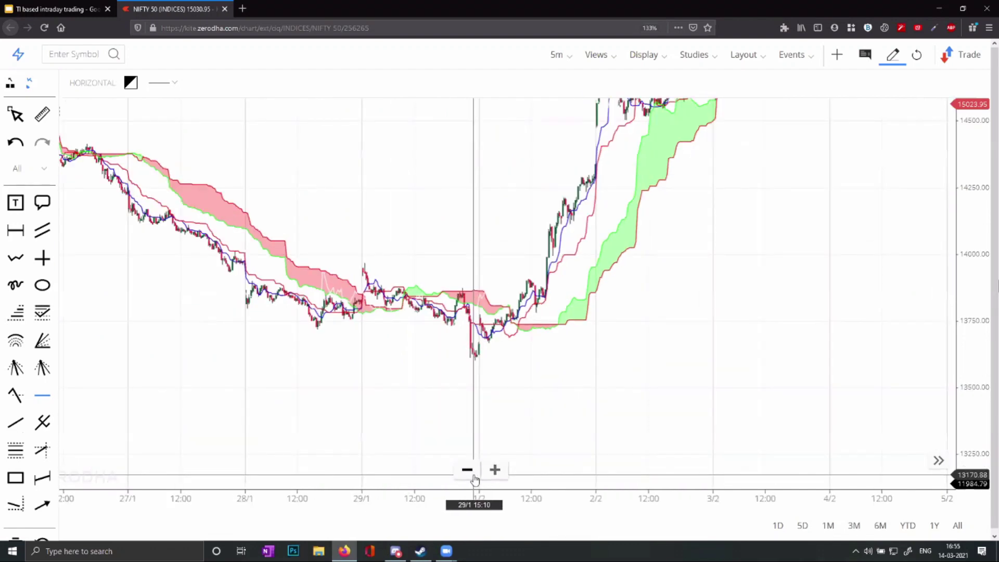
{"action": "left_click", "coordinate": [467, 470]}
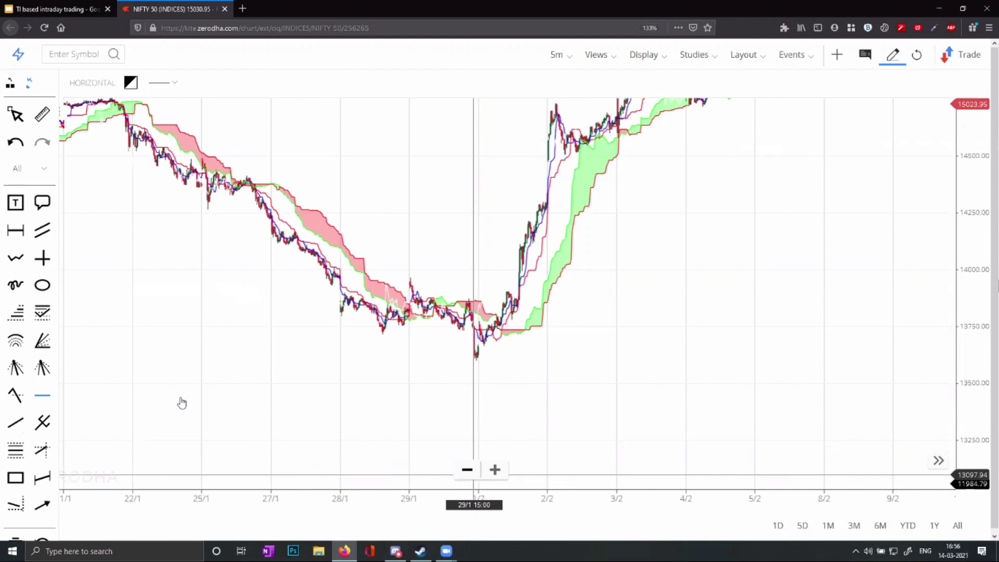
{"action": "scroll", "coordinate": [161, 376], "scroll_direction": "down", "scroll_amount": 1}
{"action": "scroll", "coordinate": [240, 378], "scroll_direction": "down", "scroll_amount": 1}
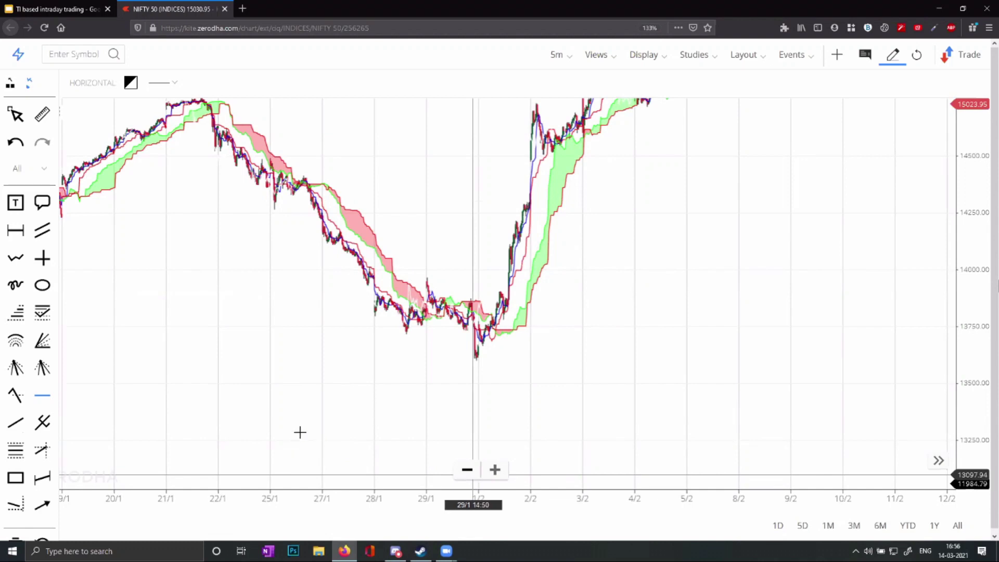
{"action": "left_click", "coordinate": [471, 471]}
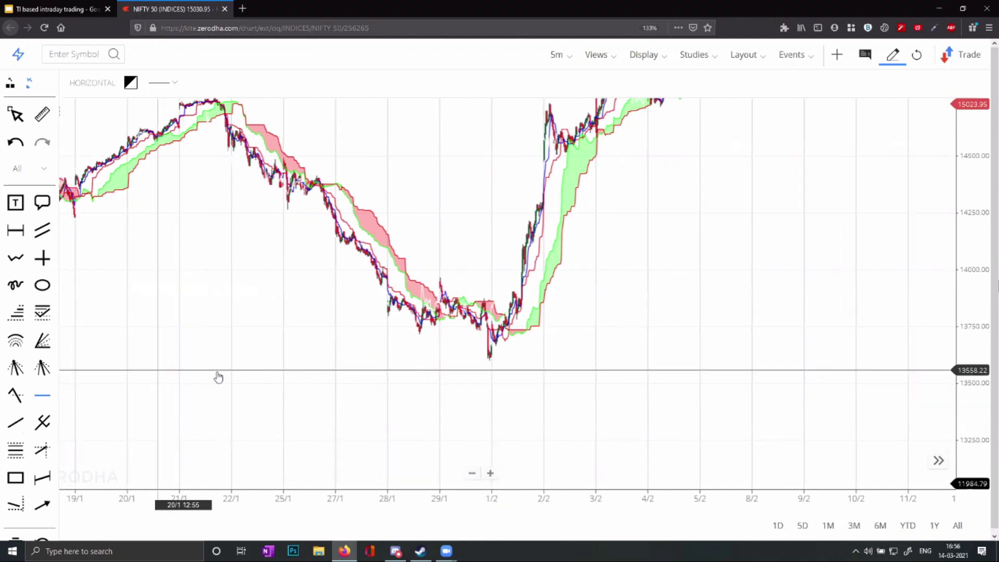
Examine the October to early-November 5-minute candles and cloud around the 11750.32 horizontal level.
{"action": "left_click_drag", "start_coordinate": [223, 347], "coordinate": [607, 355]}
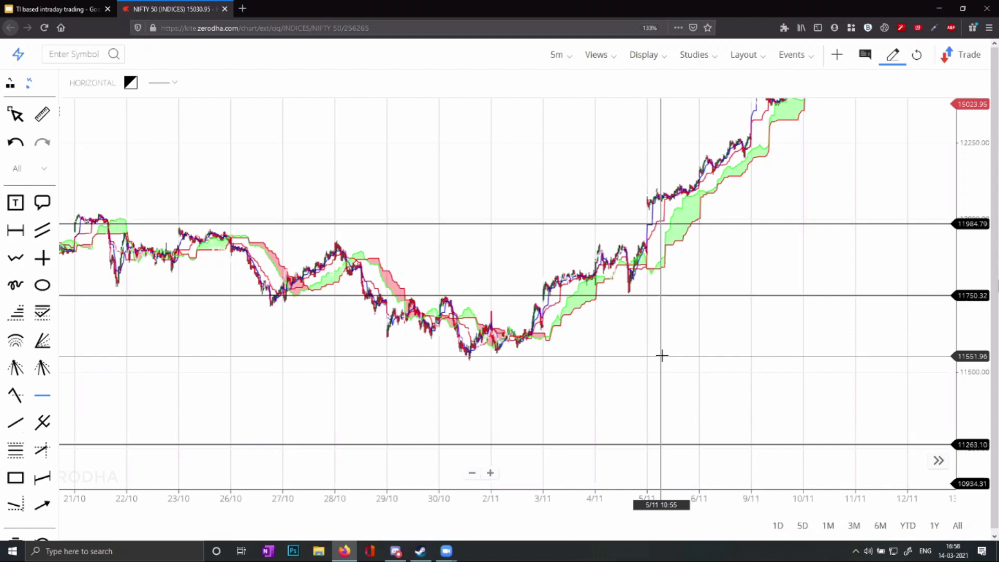
{"action": "left_click", "coordinate": [470, 474]}
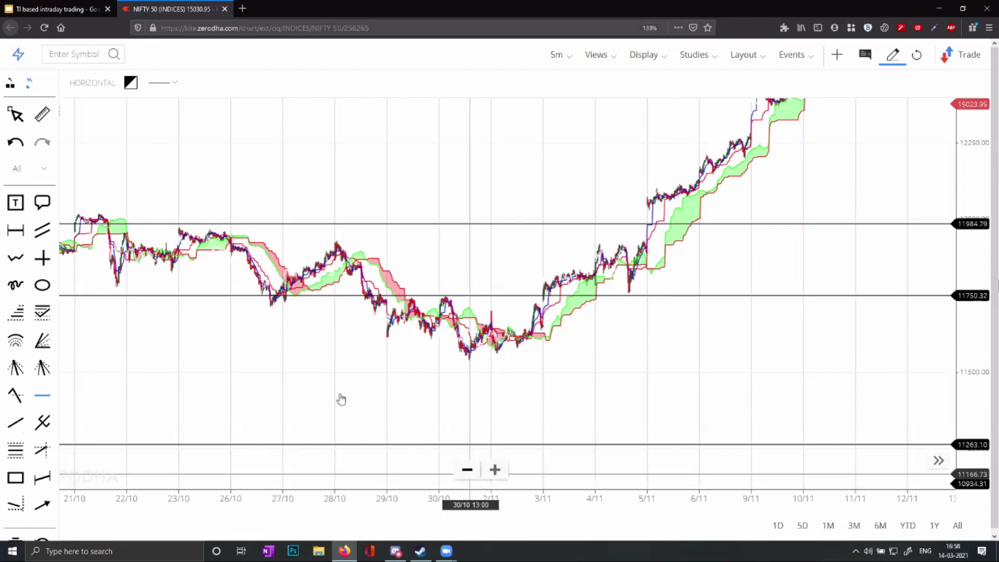
{"action": "left_click_drag", "start_coordinate": [369, 363], "coordinate": [708, 369]}
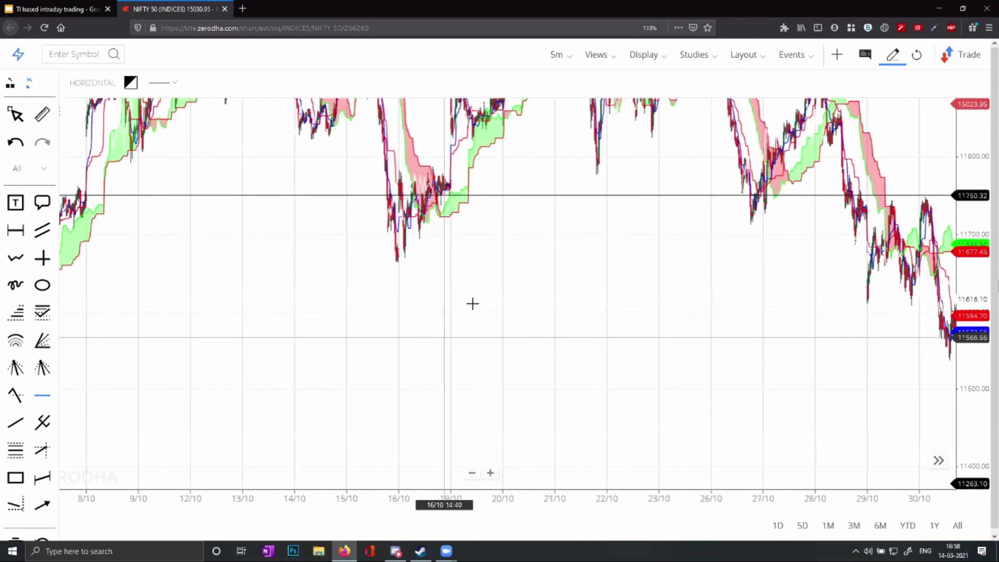
{"action": "scroll", "coordinate": [366, 375], "scroll_direction": "right", "scroll_amount": 5}
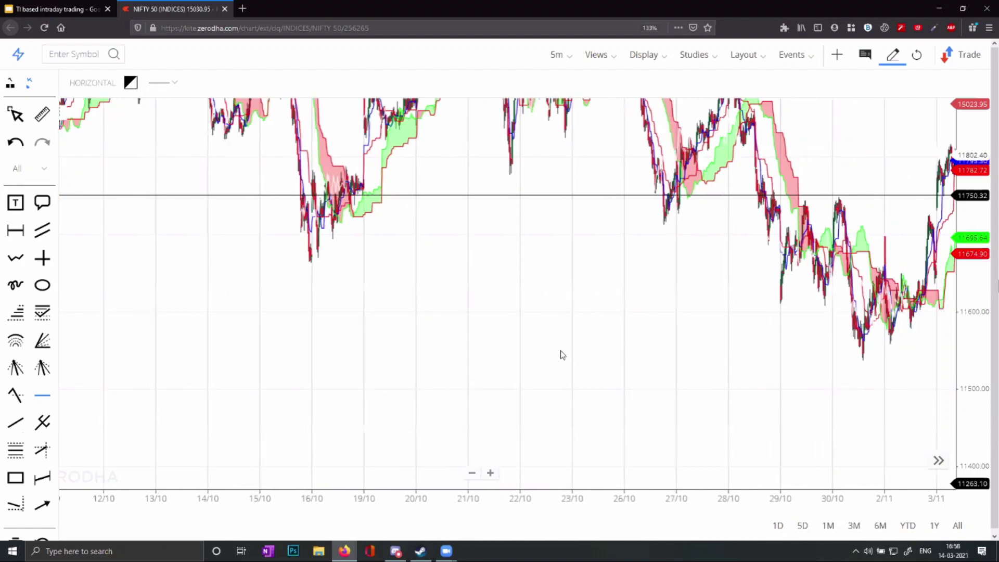
{"action": "scroll", "coordinate": [569, 354], "scroll_direction": "right", "scroll_amount": 3}
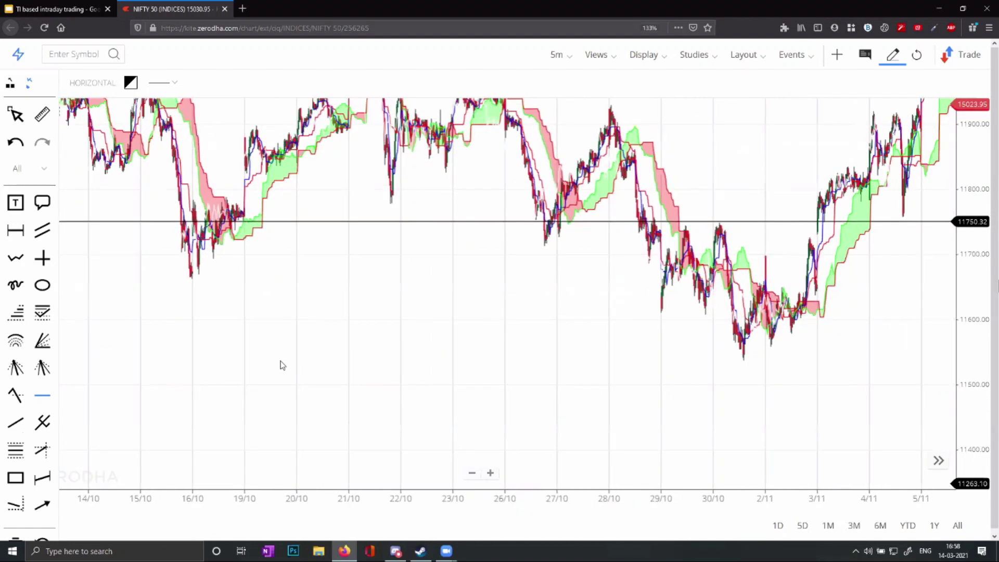
Examine how the 5-minute candles follow the cloud from early November through the late-December drop and recovery.
{"action": "scroll", "coordinate": [281, 365], "scroll_direction": "right", "scroll_amount": 10}
{"action": "scroll", "coordinate": [689, 246], "scroll_direction": "right", "scroll_amount": 10}
{"action": "left_click_drag", "start_coordinate": [576, 339], "coordinate": [387, 358]}
{"action": "scroll", "coordinate": [689, 337], "scroll_direction": "right", "scroll_amount": 10}
{"action": "scroll", "coordinate": [774, 323], "scroll_direction": "right", "scroll_amount": 10}
{"action": "left_click_drag", "start_coordinate": [635, 325], "coordinate": [541, 339]}
{"action": "scroll", "coordinate": [542, 340], "scroll_direction": "right", "scroll_amount": 15}
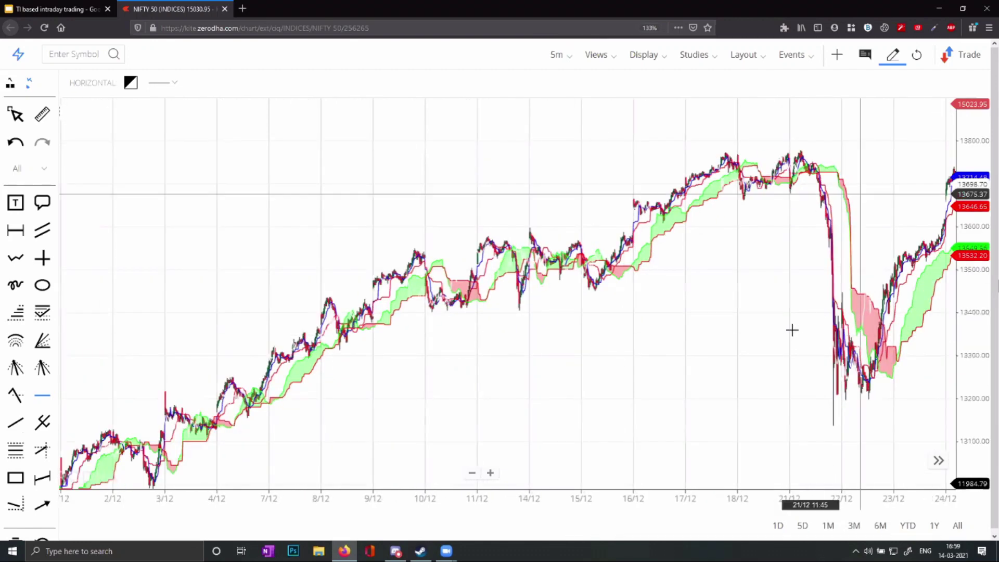
{"action": "scroll", "coordinate": [755, 323], "scroll_direction": "right", "scroll_amount": 3}
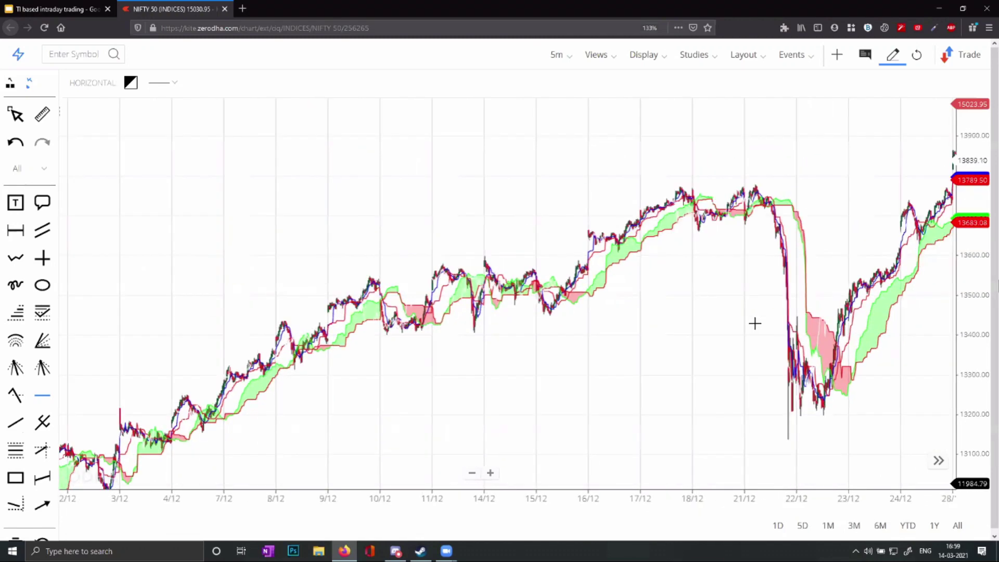
Focus the 5-minute chart on the 10 to 17 December candles to inspect their cloud crossings.
{"action": "left_click", "coordinate": [493, 471]}
{"action": "scroll", "coordinate": [827, 364], "scroll_direction": "up", "scroll_amount": 3}
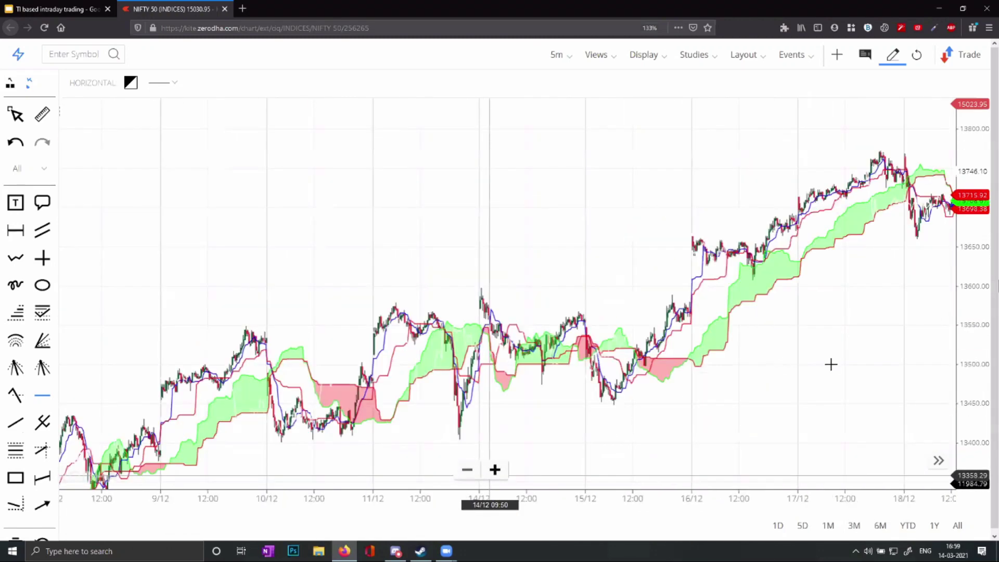
{"action": "scroll", "coordinate": [495, 276], "scroll_direction": "up", "scroll_amount": 3}
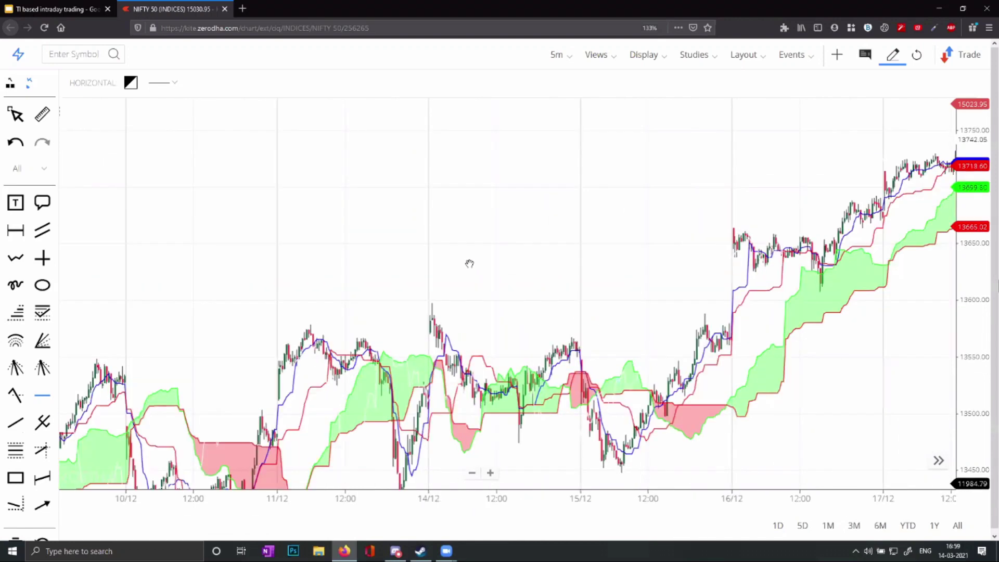
Add the RSI study beneath the 5-minute NIFTY 50 chart.
{"action": "left_click_drag", "start_coordinate": [438, 232], "coordinate": [287, 271]}
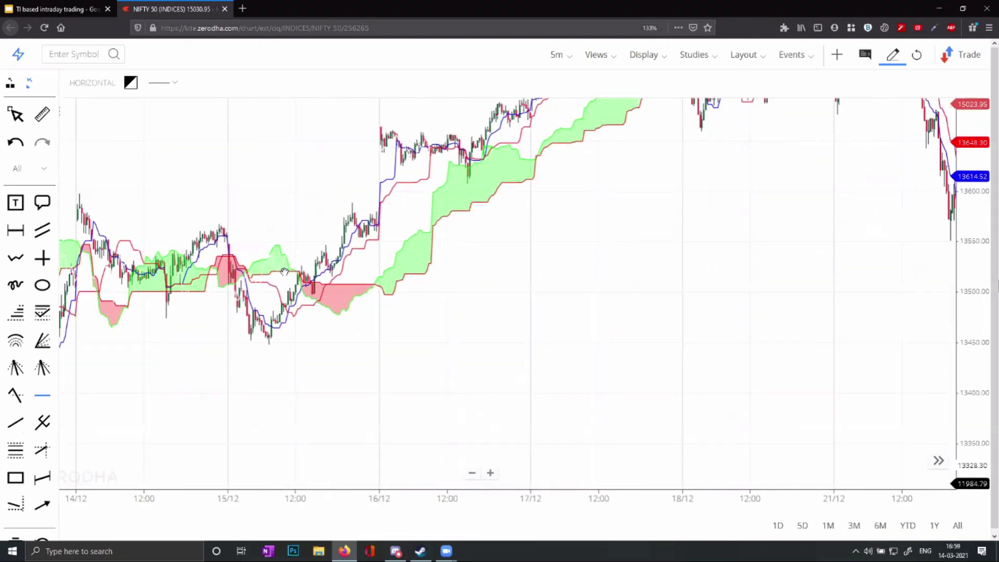
{"action": "left_click_drag", "start_coordinate": [695, 214], "coordinate": [681, 221]}
{"action": "scroll", "coordinate": [649, 229], "scroll_direction": "right", "scroll_amount": 5}
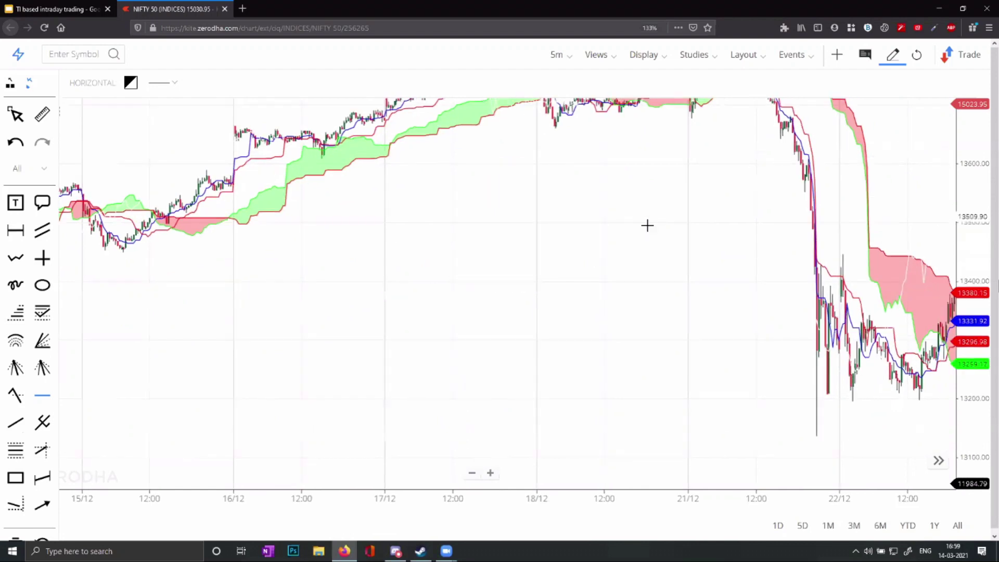
{"action": "left_click", "coordinate": [710, 62]}
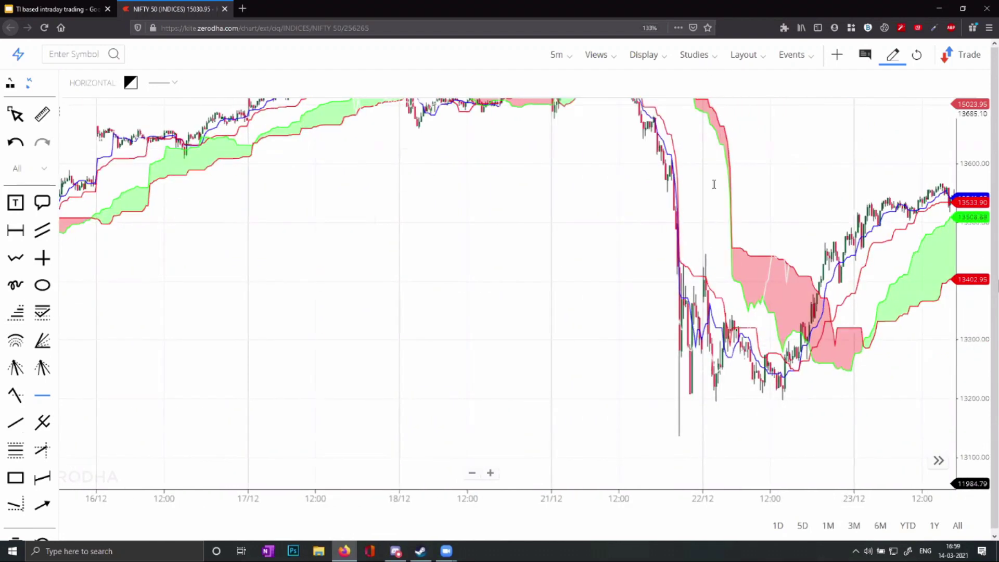
{"action": "scroll", "coordinate": [731, 396], "scroll_direction": "down", "scroll_amount": 10}
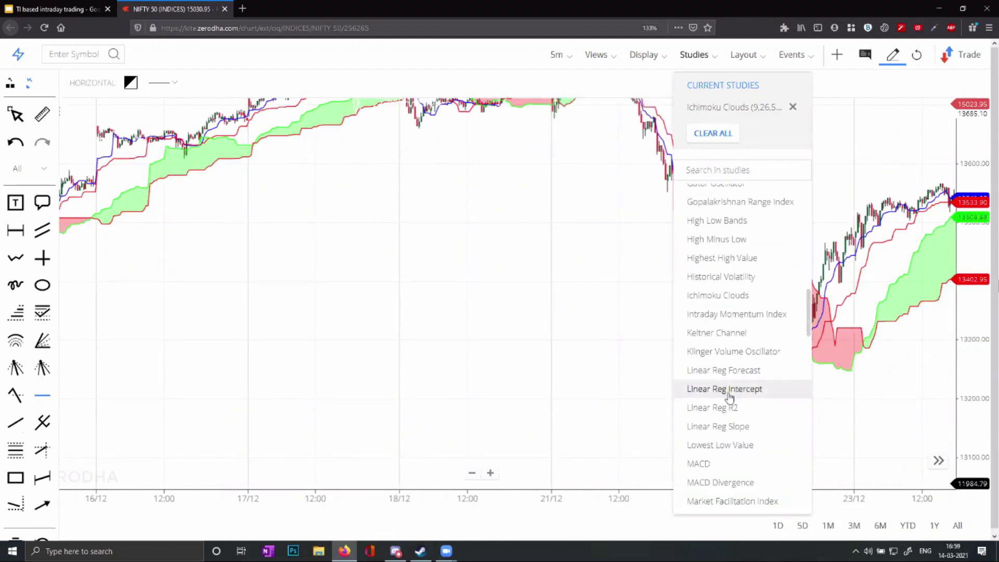
{"action": "scroll", "coordinate": [728, 412], "scroll_direction": "down", "scroll_amount": 3}
{"action": "scroll", "coordinate": [714, 382], "scroll_direction": "up", "scroll_amount": 1}
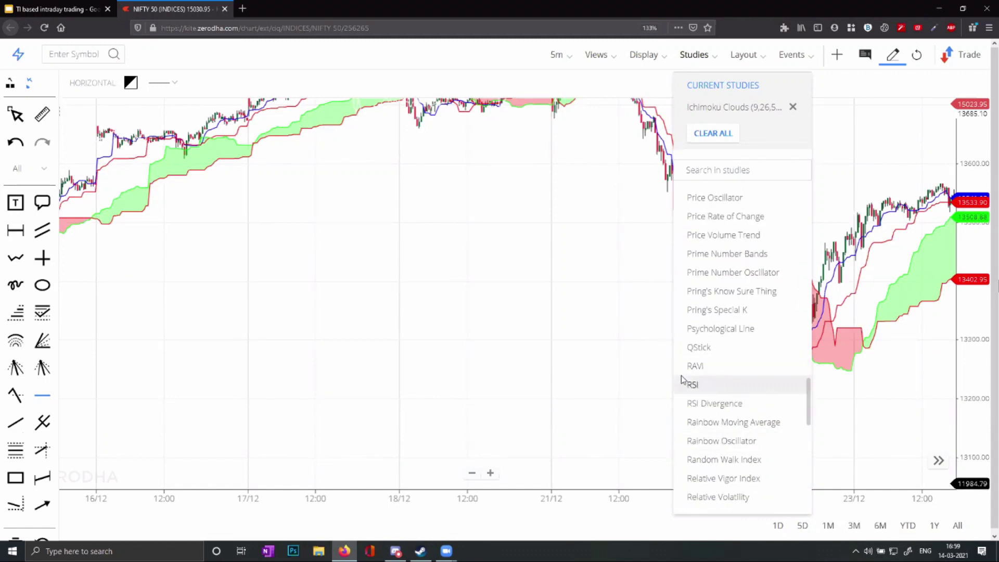
{"action": "left_click", "coordinate": [702, 385]}
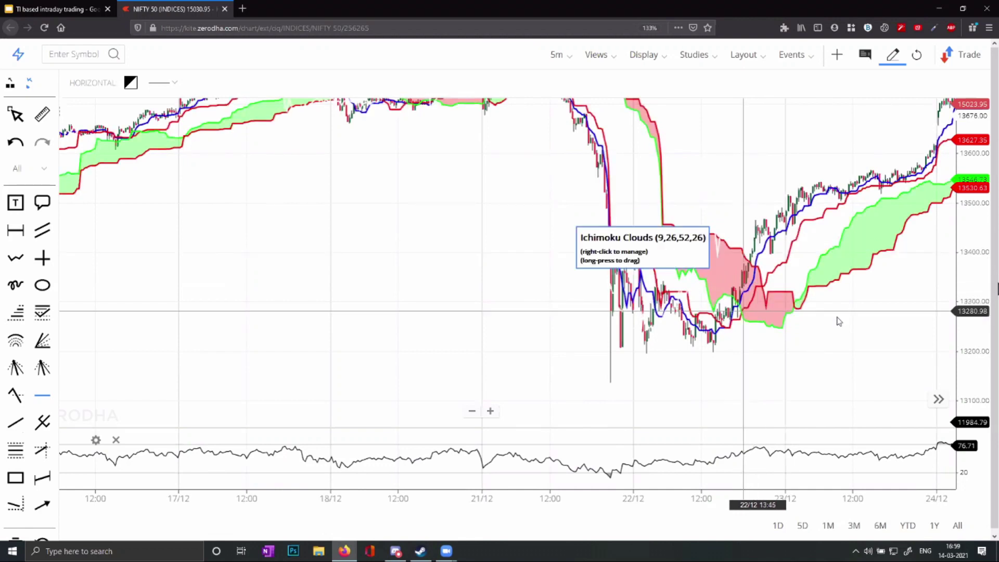
Compare the RSI with the candles and cloud around the 21 December drop and the recovery to 24 December.
{"action": "scroll", "coordinate": [660, 352], "scroll_direction": "right", "scroll_amount": 3}
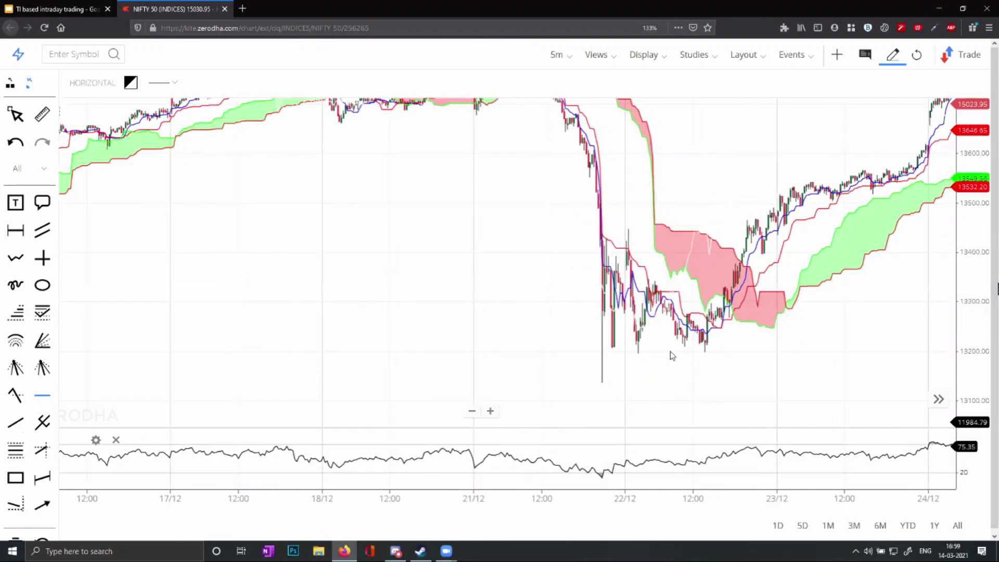
{"action": "scroll", "coordinate": [750, 357], "scroll_direction": "right", "scroll_amount": 5}
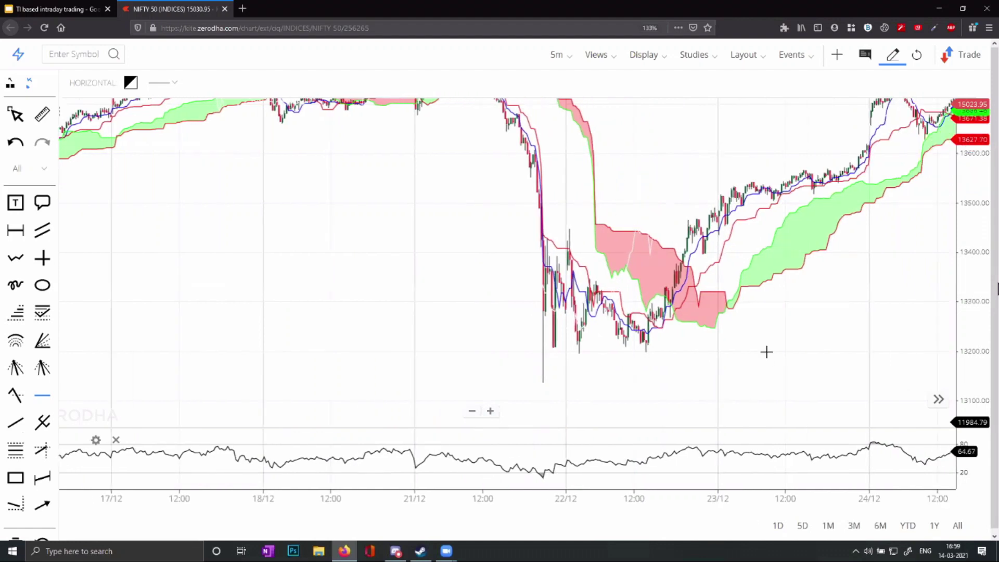
{"action": "scroll", "coordinate": [767, 352], "scroll_direction": "right", "scroll_amount": 5}
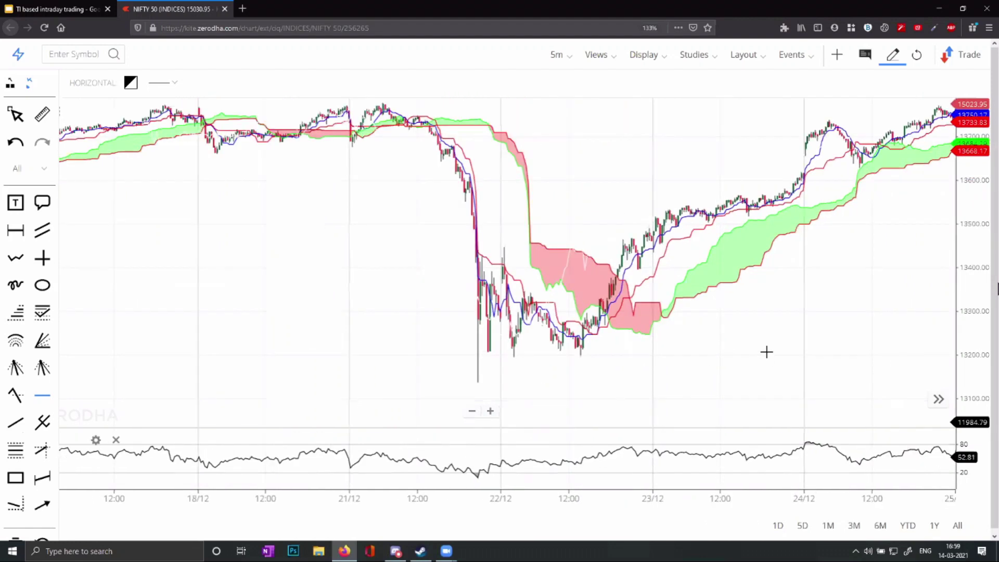
{"action": "scroll", "coordinate": [767, 353], "scroll_direction": "right", "scroll_amount": 4}
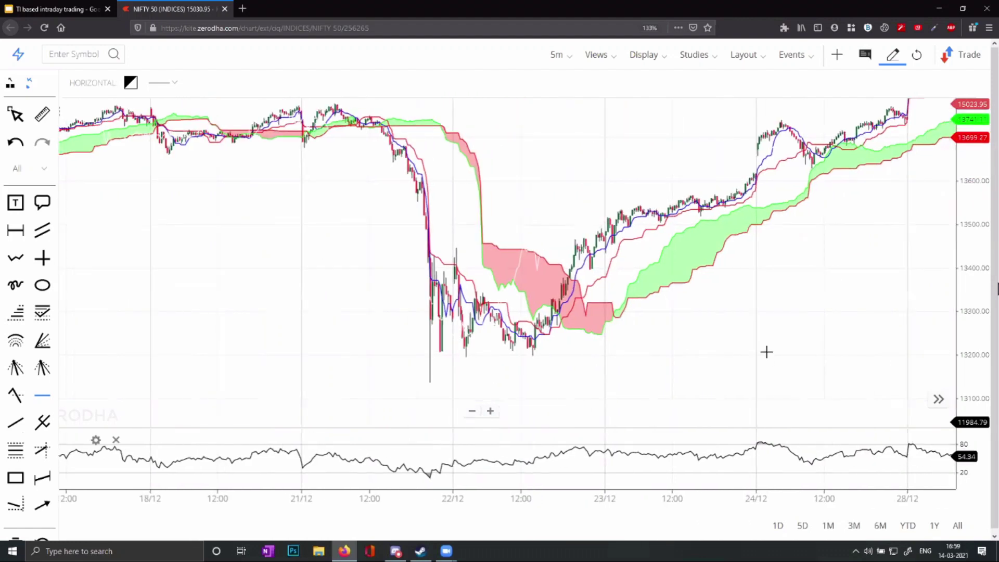
{"action": "scroll", "coordinate": [767, 353], "scroll_direction": "left", "scroll_amount": 8}
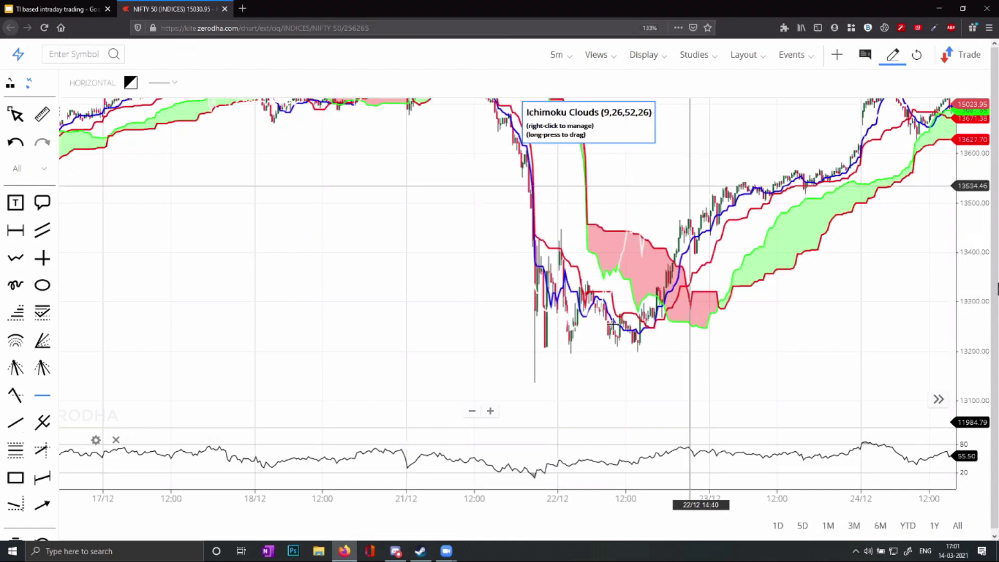
{"action": "left_click", "coordinate": [568, 347]}
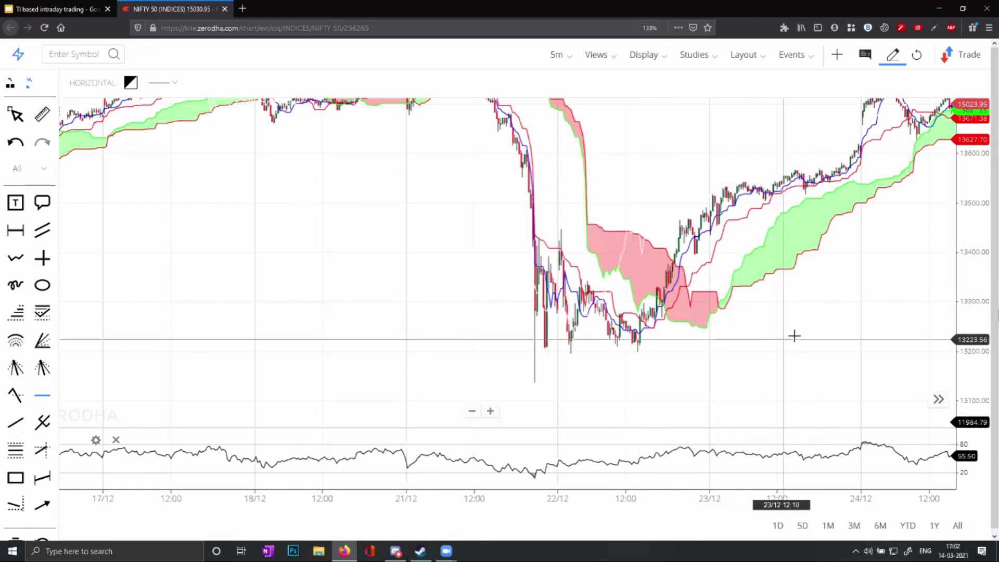
Examine the 5-minute candles, cloud and RSI through the rise from 22 December to 1 January.
{"action": "scroll", "coordinate": [772, 334], "scroll_direction": "right", "scroll_amount": 3}
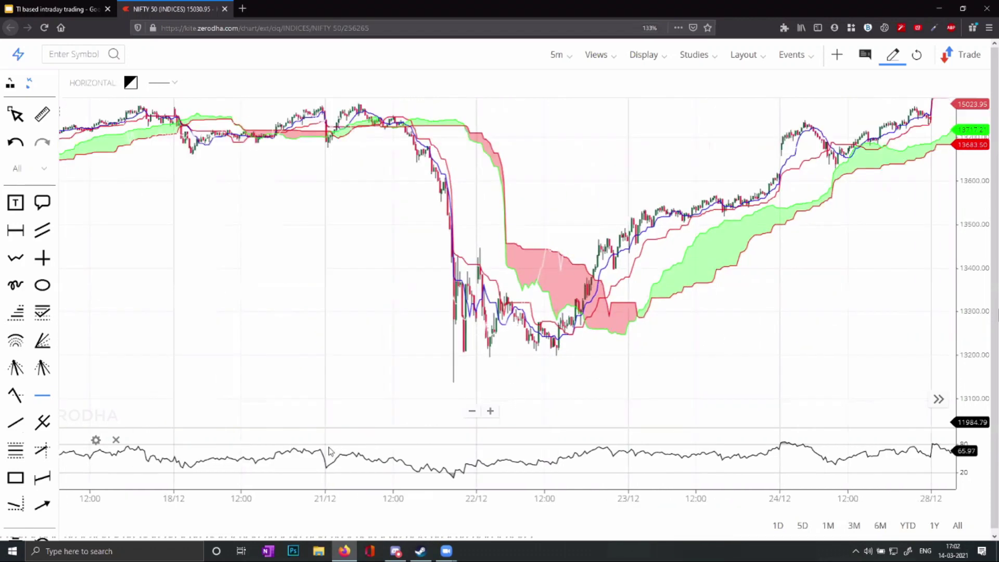
{"action": "scroll", "coordinate": [329, 451], "scroll_direction": "right", "scroll_amount": 2}
{"action": "scroll", "coordinate": [329, 451], "scroll_direction": "right", "scroll_amount": 10}
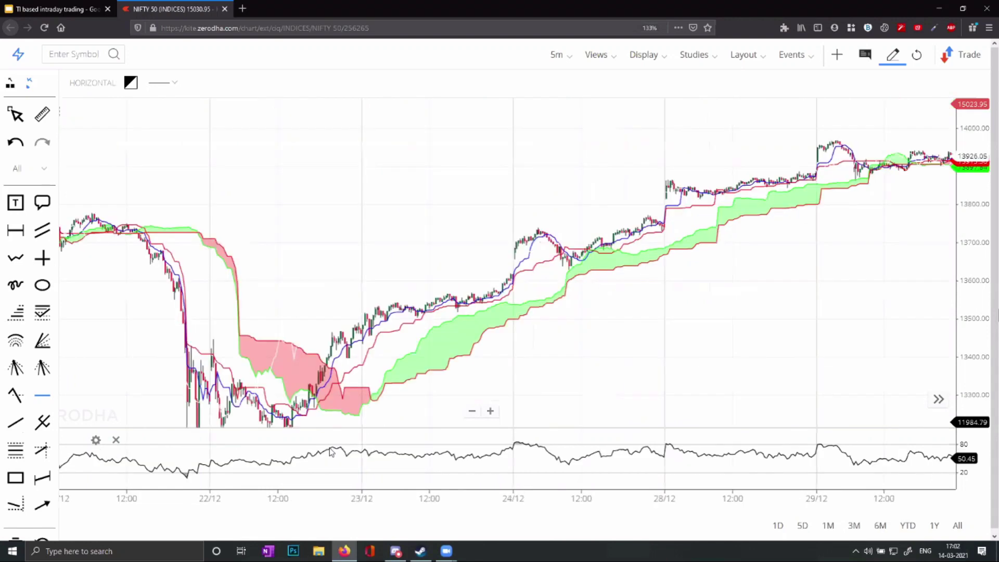
{"action": "scroll", "coordinate": [442, 241], "scroll_direction": "right", "scroll_amount": 1}
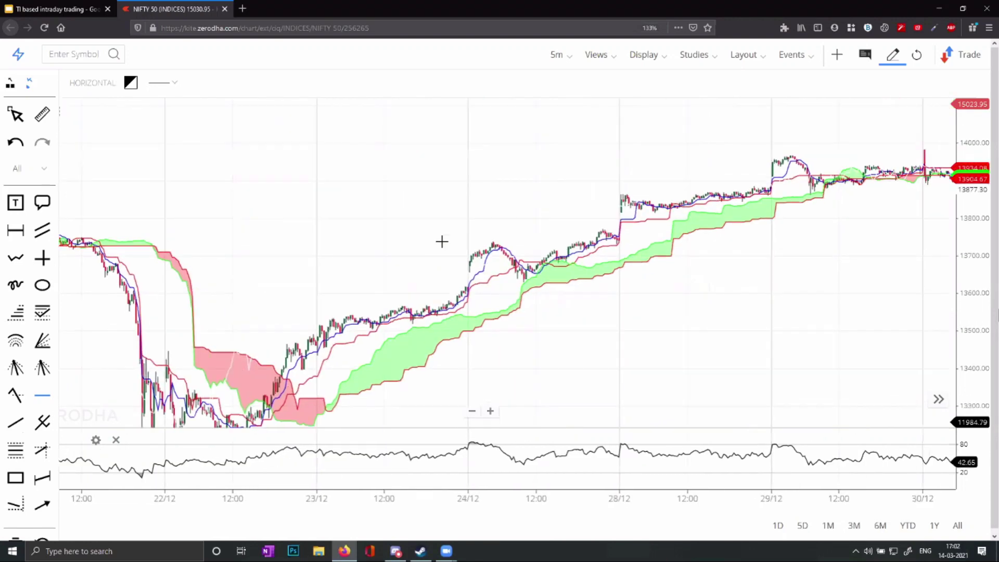
{"action": "scroll", "coordinate": [326, 208], "scroll_direction": "right", "scroll_amount": 3}
{"action": "scroll", "coordinate": [241, 196], "scroll_direction": "right", "scroll_amount": 4}
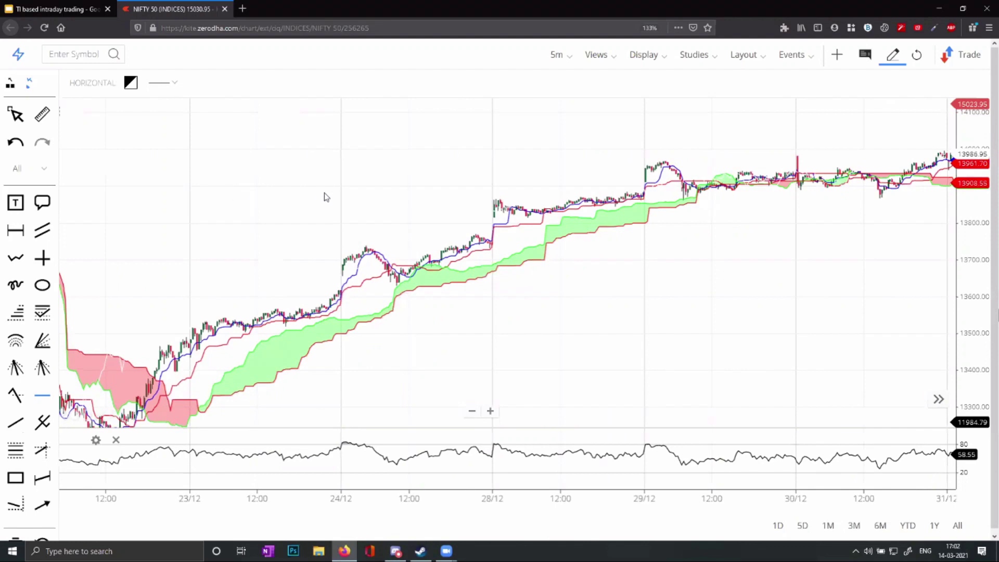
{"action": "scroll", "coordinate": [530, 161], "scroll_direction": "right", "scroll_amount": 5}
{"action": "scroll", "coordinate": [644, 130], "scroll_direction": "right", "scroll_amount": 5}
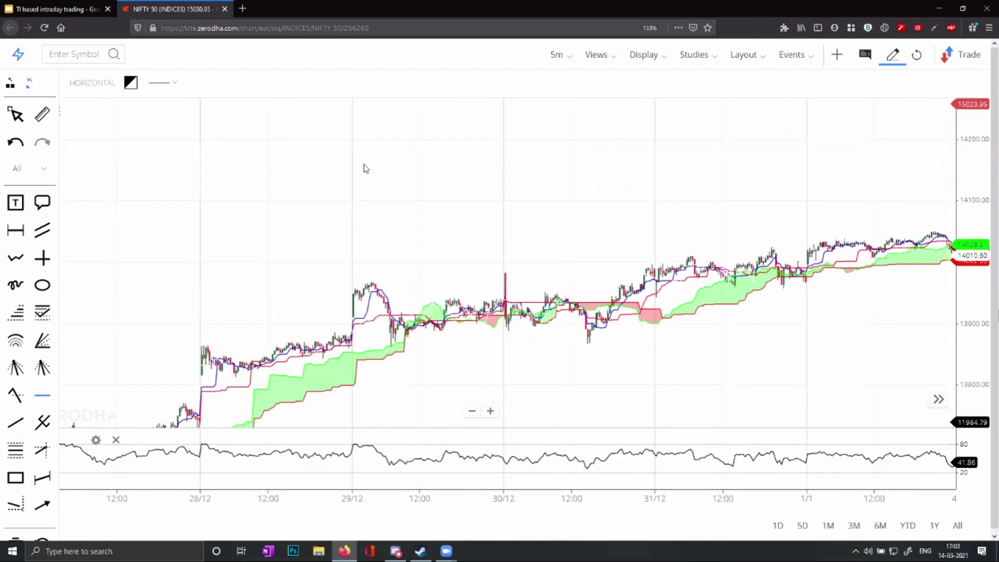
Follow the price, cloud and RSI on the 5-minute chart from the end of December to mid-January.
{"action": "scroll", "coordinate": [364, 168], "scroll_direction": "right", "scroll_amount": 5}
{"action": "scroll", "coordinate": [517, 177], "scroll_direction": "right", "scroll_amount": 5}
{"action": "scroll", "coordinate": [409, 196], "scroll_direction": "right", "scroll_amount": 5}
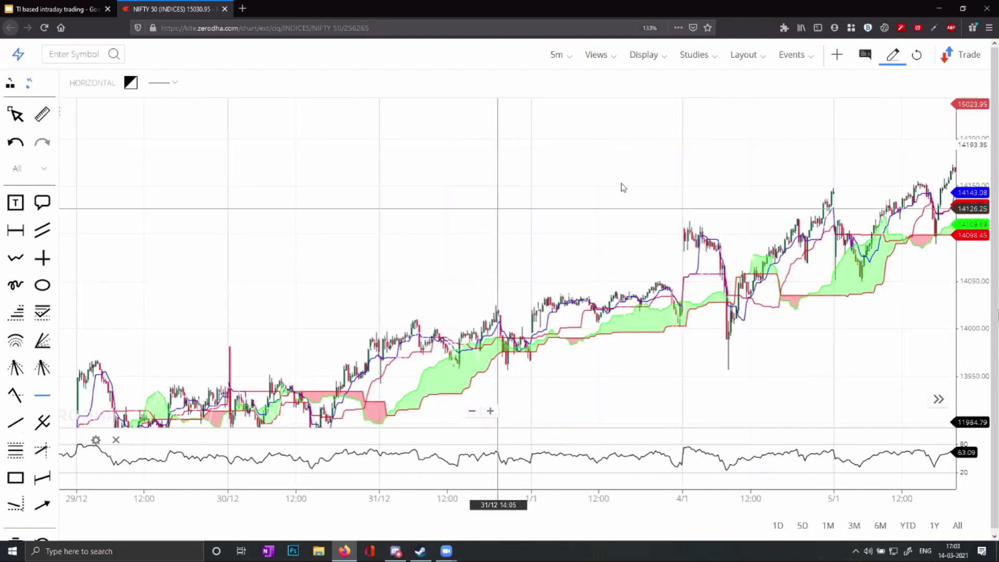
{"action": "scroll", "coordinate": [769, 146], "scroll_direction": "right", "scroll_amount": 5}
{"action": "scroll", "coordinate": [652, 151], "scroll_direction": "right", "scroll_amount": 5}
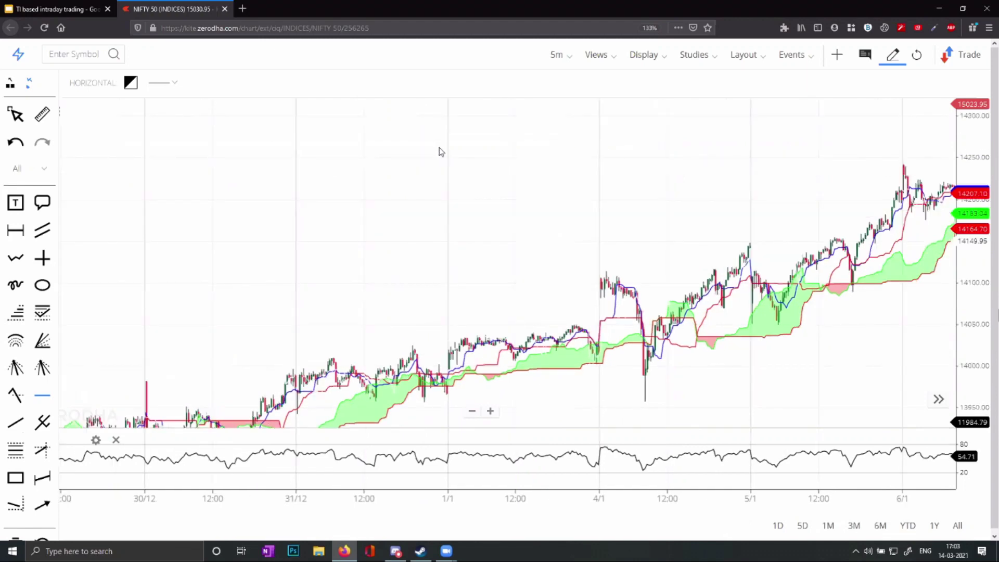
{"action": "scroll", "coordinate": [416, 152], "scroll_direction": "right", "scroll_amount": 5}
{"action": "scroll", "coordinate": [411, 152], "scroll_direction": "right", "scroll_amount": 5}
{"action": "scroll", "coordinate": [703, 136], "scroll_direction": "right", "scroll_amount": 5}
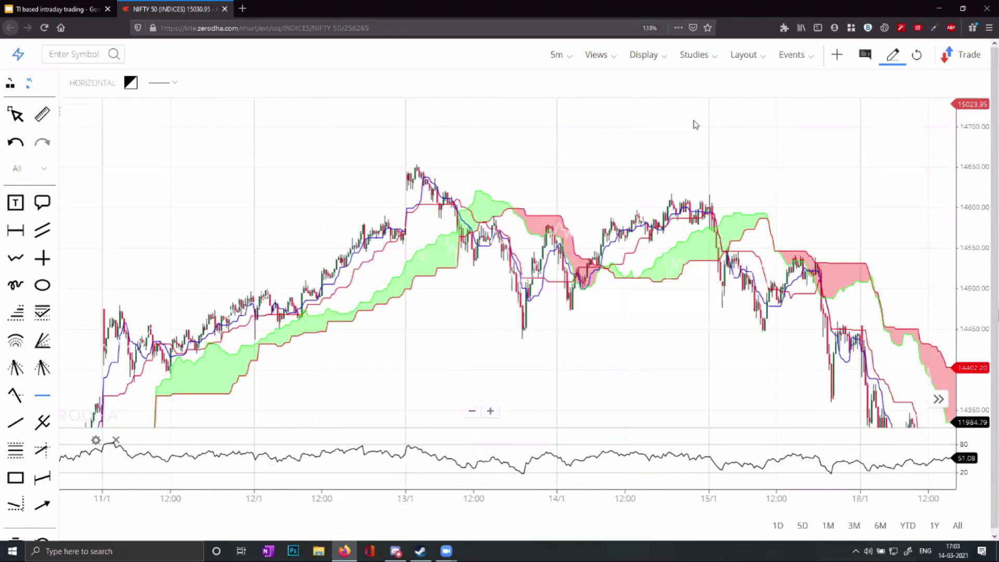
Inspect the cloud crossings and RSI through the 13 to 18 January decline and the rebound from 19 January.
{"action": "scroll", "coordinate": [677, 112], "scroll_direction": "right", "scroll_amount": 5}
{"action": "scroll", "coordinate": [661, 89], "scroll_direction": "right", "scroll_amount": 5}
{"action": "scroll", "coordinate": [713, 130], "scroll_direction": "right", "scroll_amount": 5}
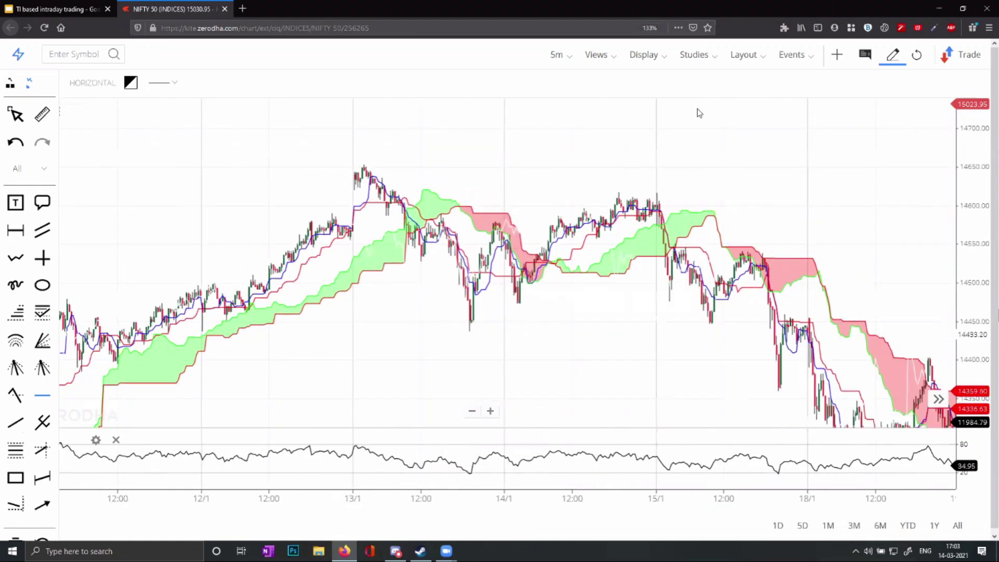
{"action": "scroll", "coordinate": [703, 104], "scroll_direction": "right", "scroll_amount": 5}
{"action": "scroll", "coordinate": [814, 205], "scroll_direction": "right", "scroll_amount": 5}
{"action": "scroll", "coordinate": [720, 120], "scroll_direction": "right", "scroll_amount": 5}
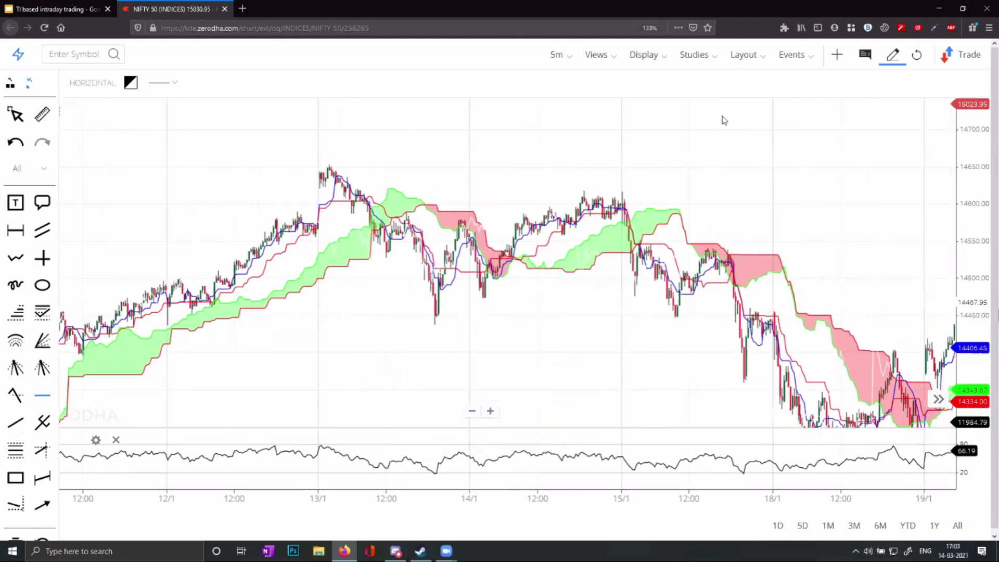
{"action": "scroll", "coordinate": [661, 85], "scroll_direction": "right", "scroll_amount": 5}
{"action": "scroll", "coordinate": [526, 111], "scroll_direction": "right", "scroll_amount": 5}
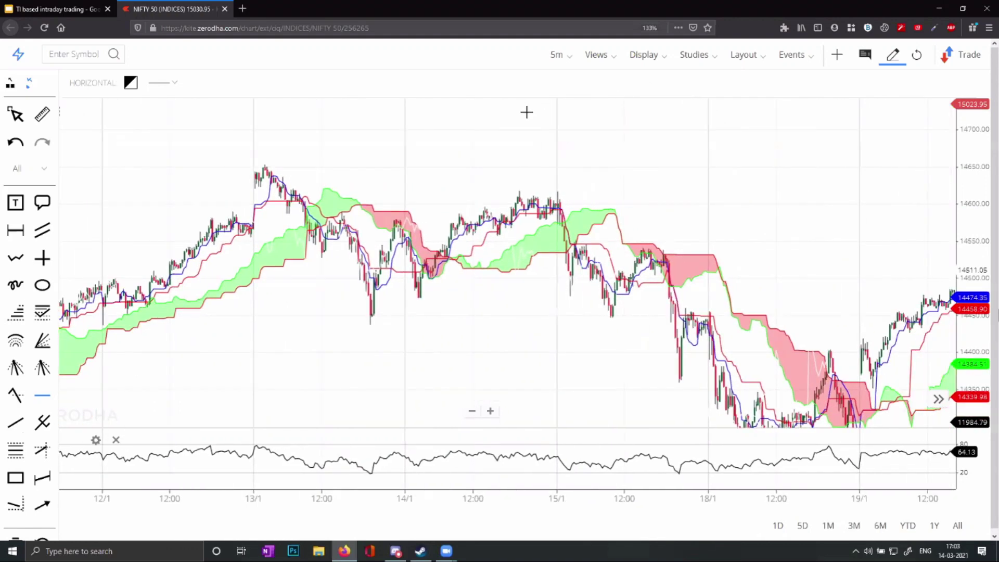
{"action": "scroll", "coordinate": [520, 143], "scroll_direction": "right", "scroll_amount": 5}
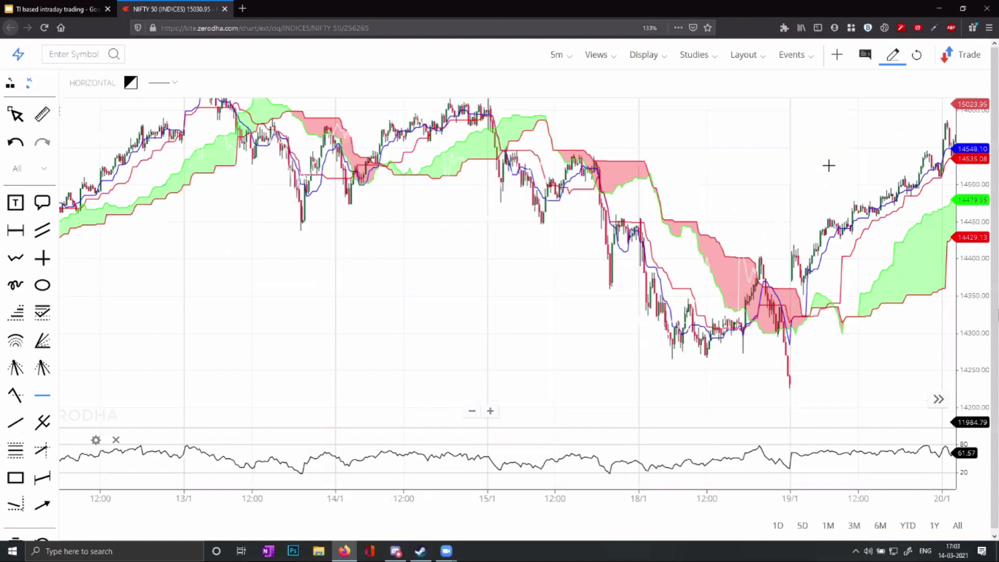
{"action": "scroll", "coordinate": [833, 166], "scroll_direction": "right", "scroll_amount": 5}
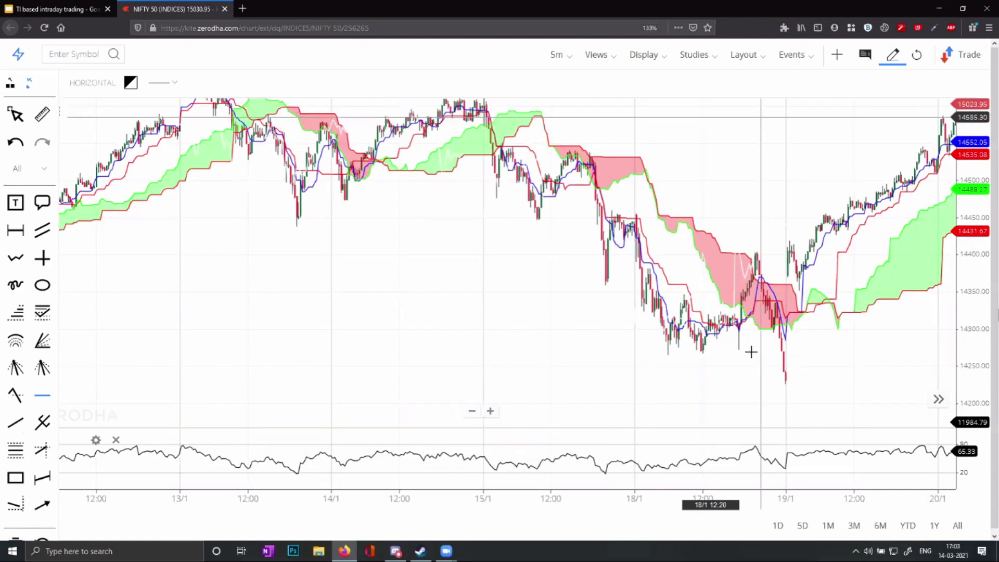
{"action": "scroll", "coordinate": [676, 398], "scroll_direction": "right", "scroll_amount": 5}
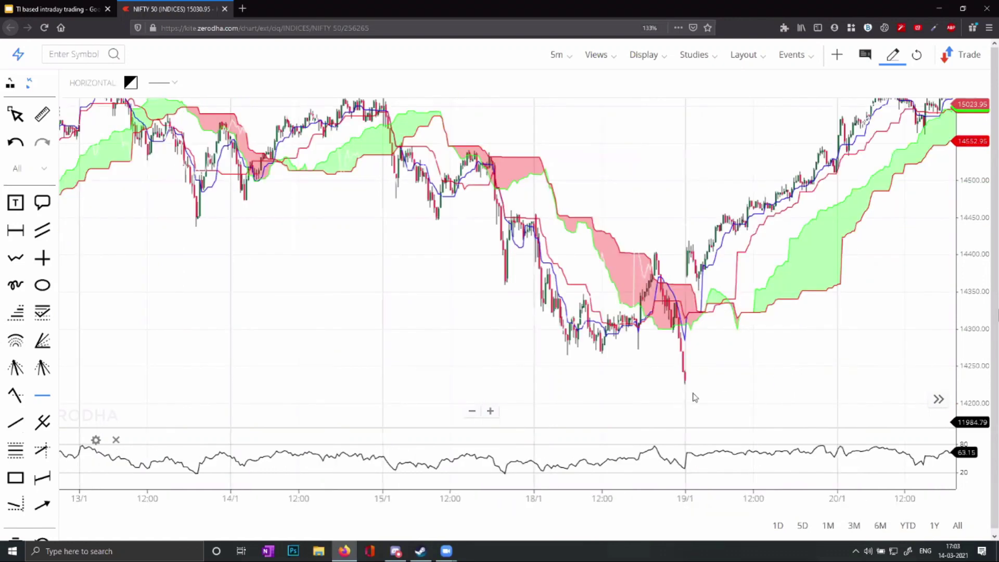
Examine the late-January decline from 25 January and its reversal on 1 February against the cloud and RSI.
{"action": "scroll", "coordinate": [695, 397], "scroll_direction": "right", "scroll_amount": 10}
{"action": "scroll", "coordinate": [765, 388], "scroll_direction": "right", "scroll_amount": 3}
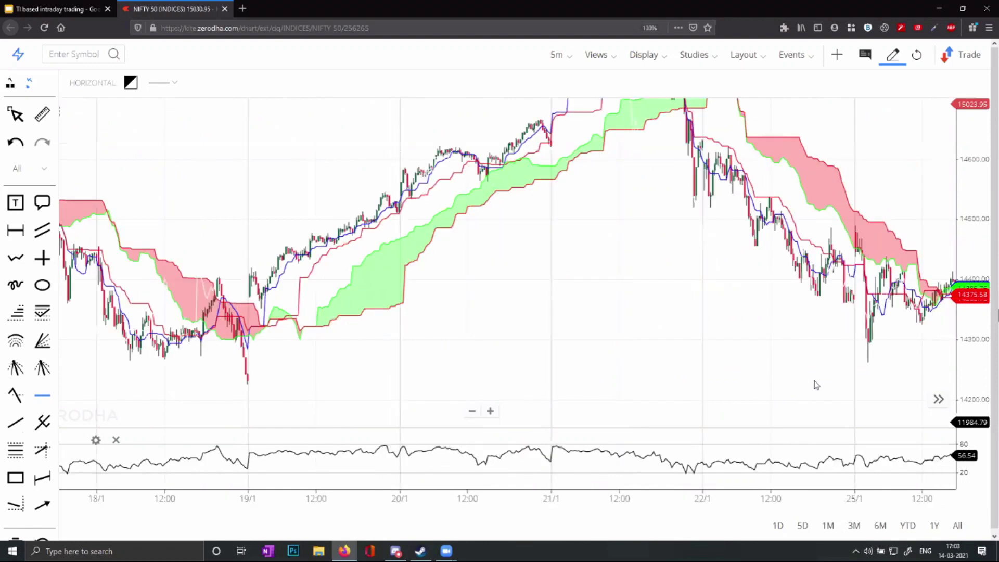
{"action": "scroll", "coordinate": [815, 385], "scroll_direction": "right", "scroll_amount": 20}
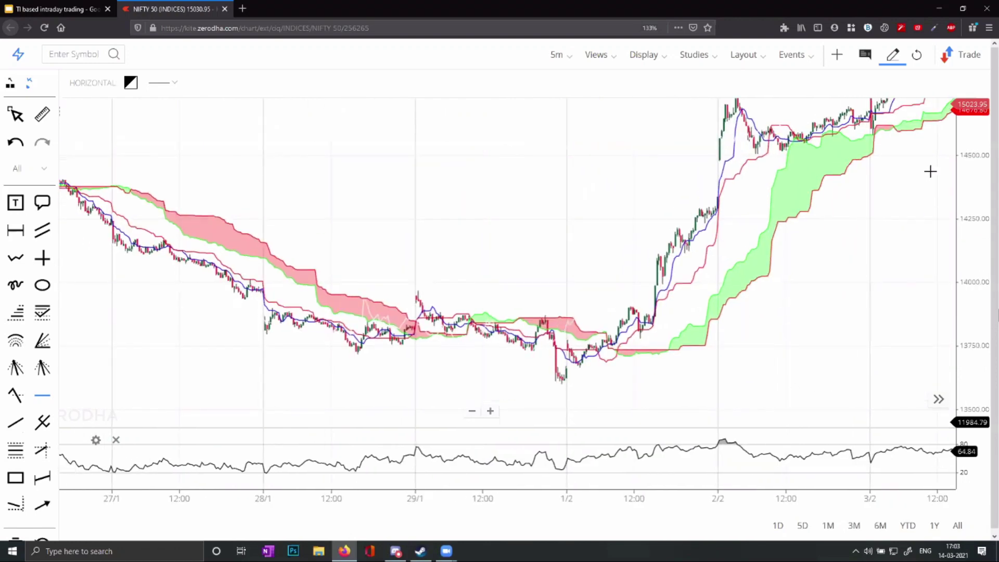
{"action": "scroll", "coordinate": [920, 179], "scroll_direction": "left", "scroll_amount": 4}
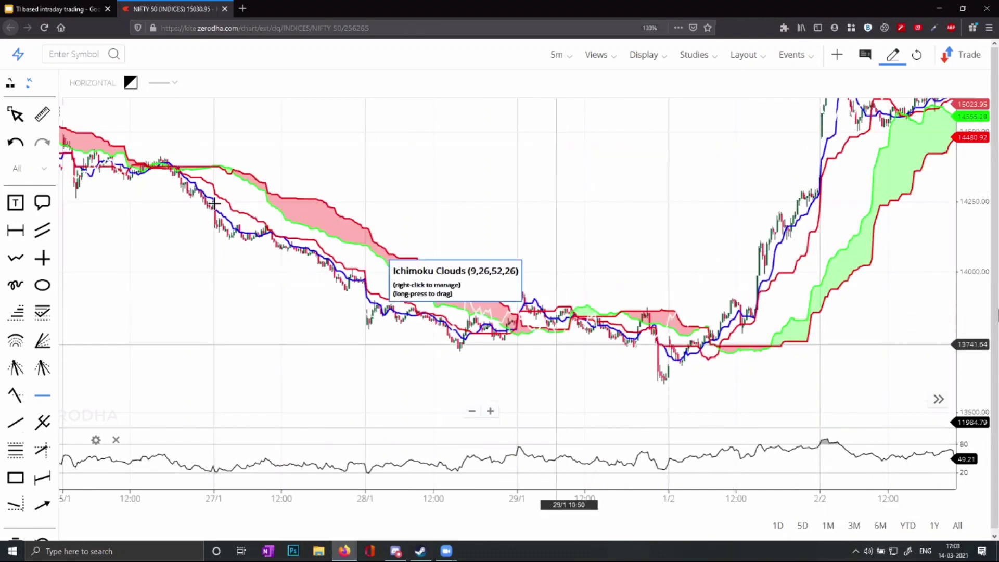
{"action": "scroll", "coordinate": [551, 290], "scroll_direction": "left", "scroll_amount": 1}
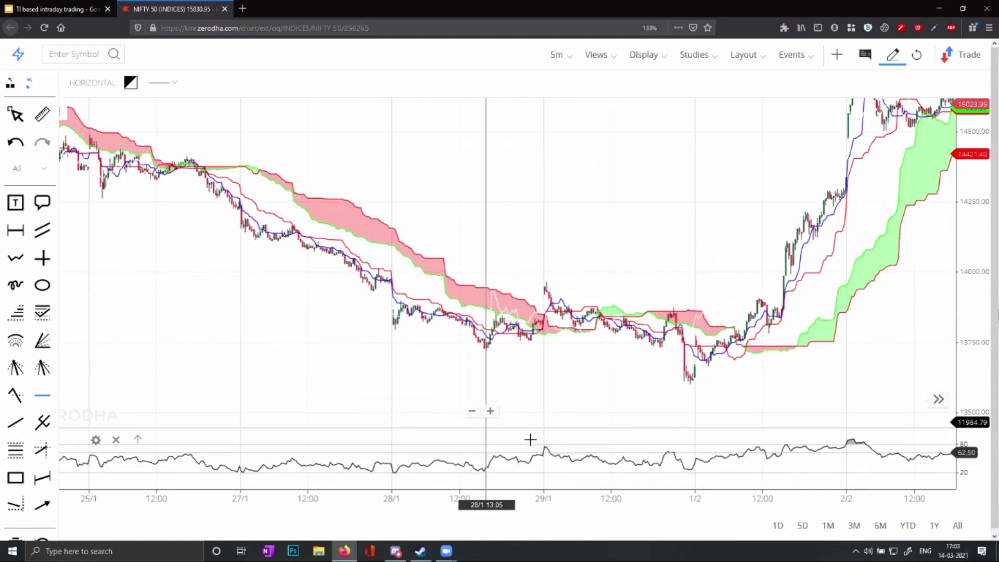
Focus the 5-minute chart on 29 January to 1 February to inspect the candles, cloud and RSI around the low.
{"action": "left_click_drag", "start_coordinate": [549, 381], "coordinate": [435, 301]}
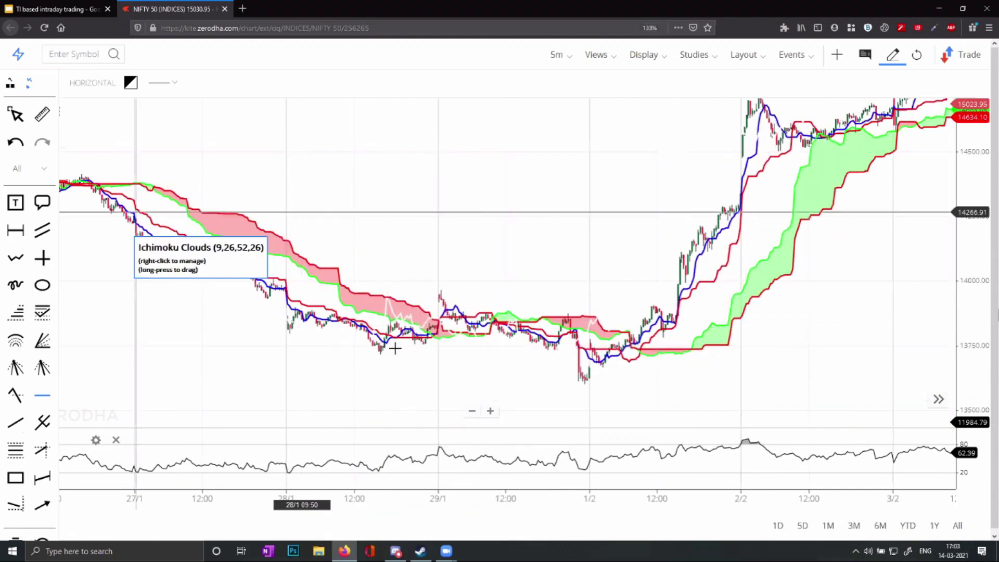
{"action": "left_click_drag", "start_coordinate": [415, 252], "coordinate": [407, 181]}
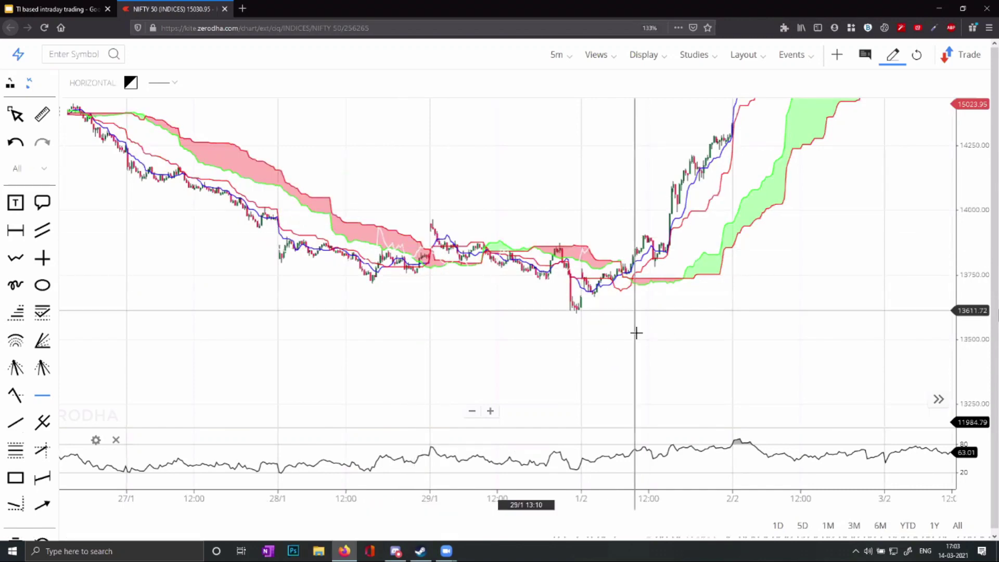
{"action": "scroll", "coordinate": [645, 336], "scroll_direction": "up", "scroll_amount": 1}
{"action": "scroll", "coordinate": [671, 323], "scroll_direction": "up", "scroll_amount": 2}
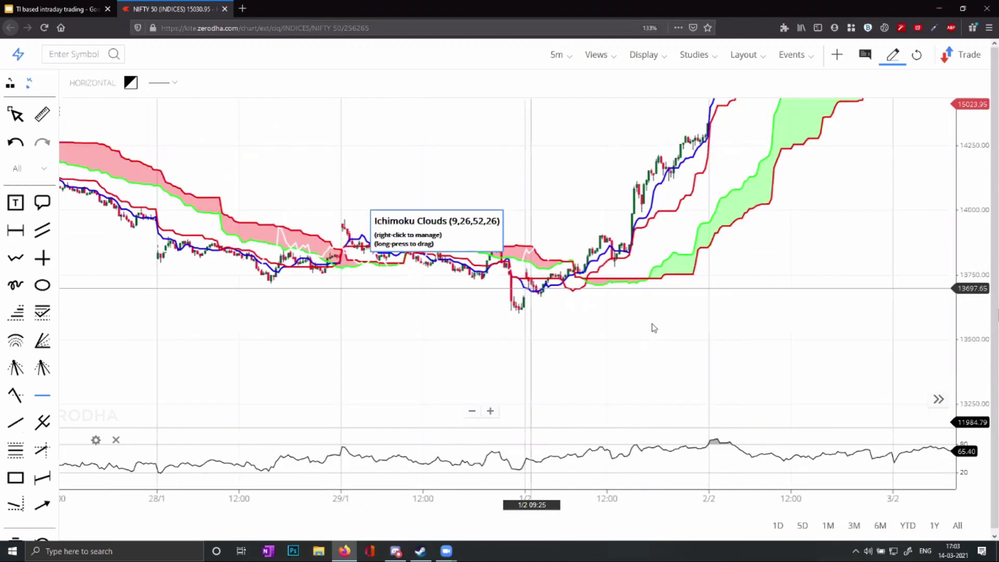
{"action": "scroll", "coordinate": [558, 470], "scroll_direction": "up", "scroll_amount": 1}
{"action": "scroll", "coordinate": [545, 469], "scroll_direction": "up", "scroll_amount": 2}
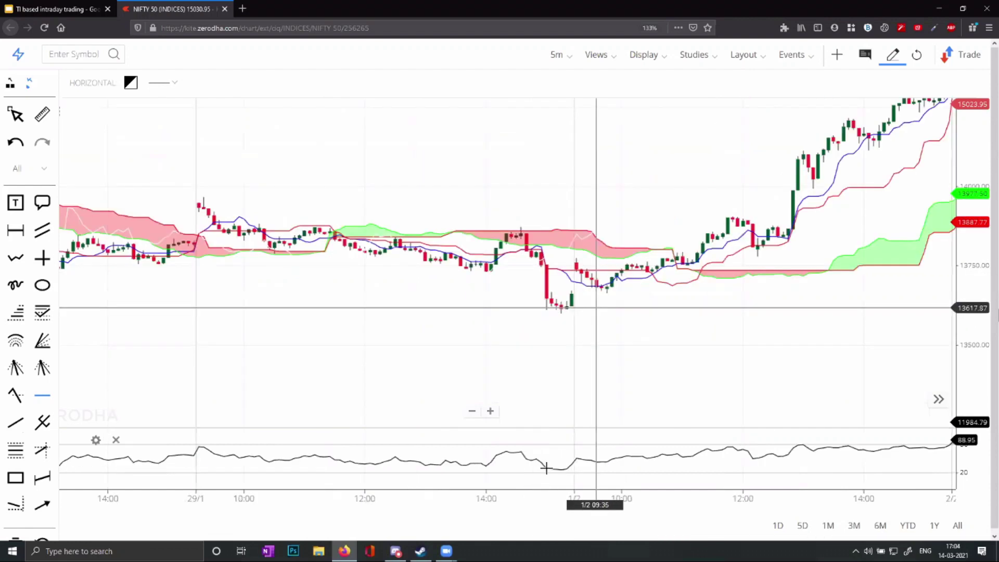
{"action": "scroll", "coordinate": [551, 471], "scroll_direction": "up", "scroll_amount": 1}
{"action": "scroll", "coordinate": [664, 339], "scroll_direction": "up", "scroll_amount": 1}
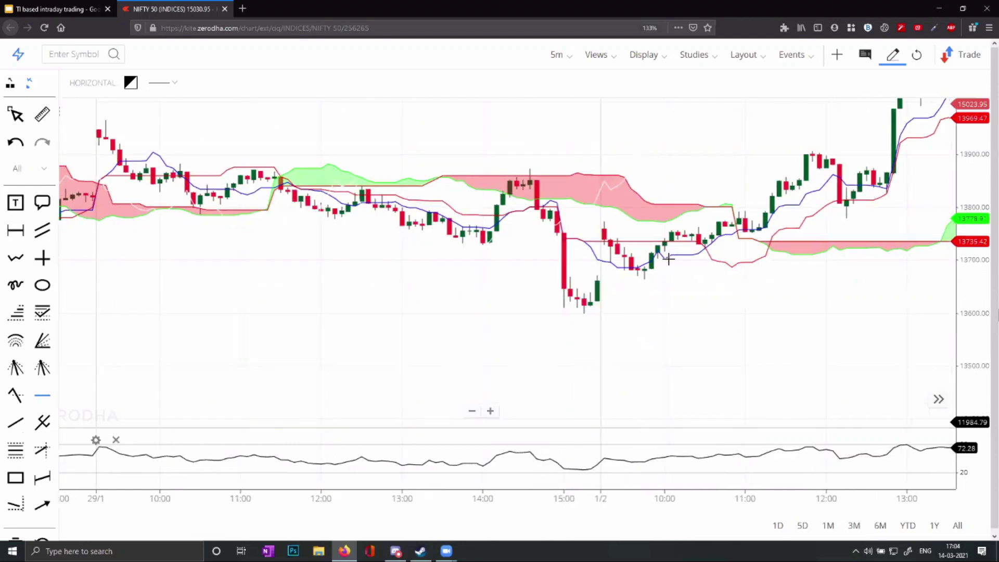
{"action": "scroll", "coordinate": [668, 257], "scroll_direction": "right", "scroll_amount": 1}
{"action": "scroll", "coordinate": [667, 254], "scroll_direction": "right", "scroll_amount": 1}
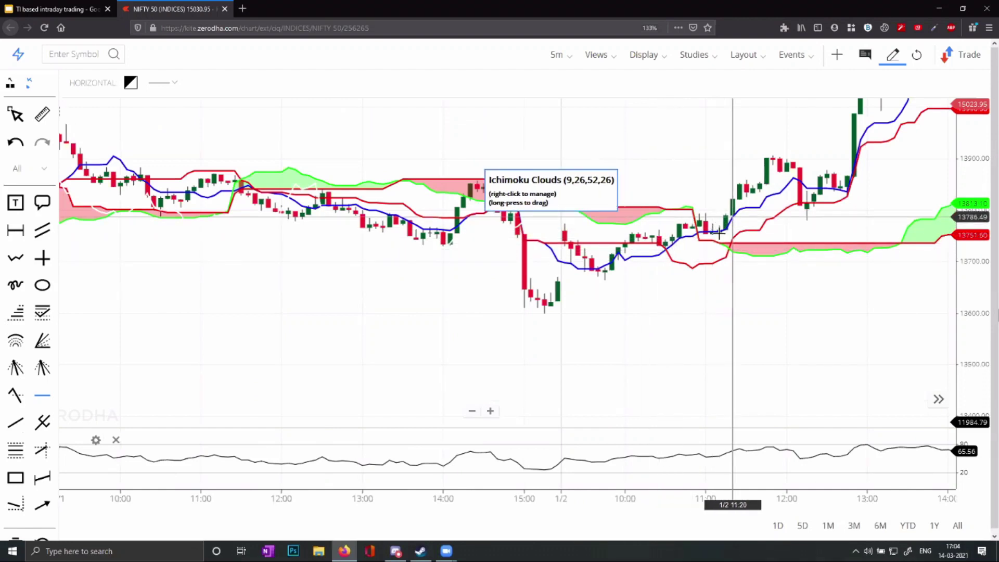
{"action": "left_click", "coordinate": [742, 213]}
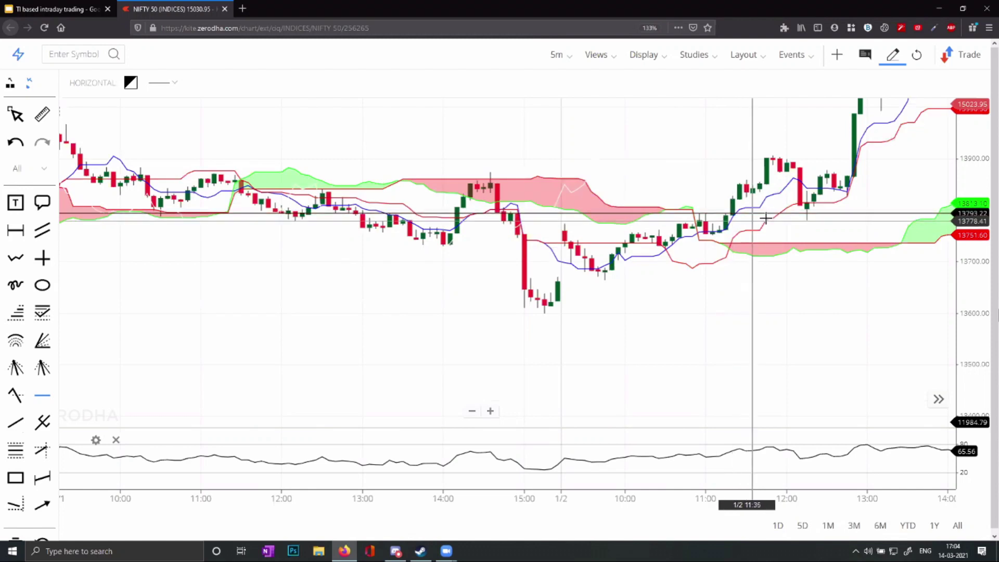
{"action": "right_click", "coordinate": [766, 214]}
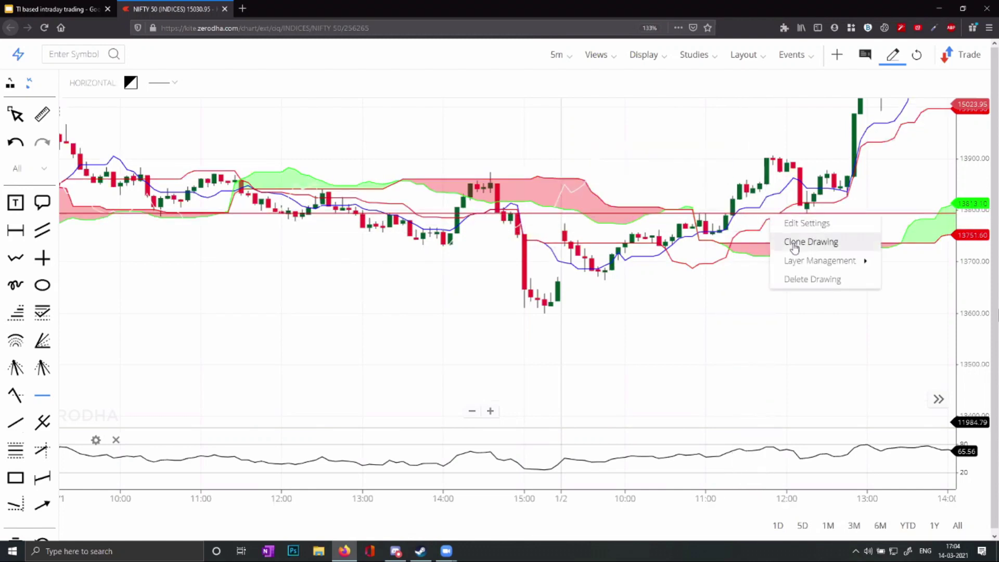
{"action": "left_click", "coordinate": [804, 278]}
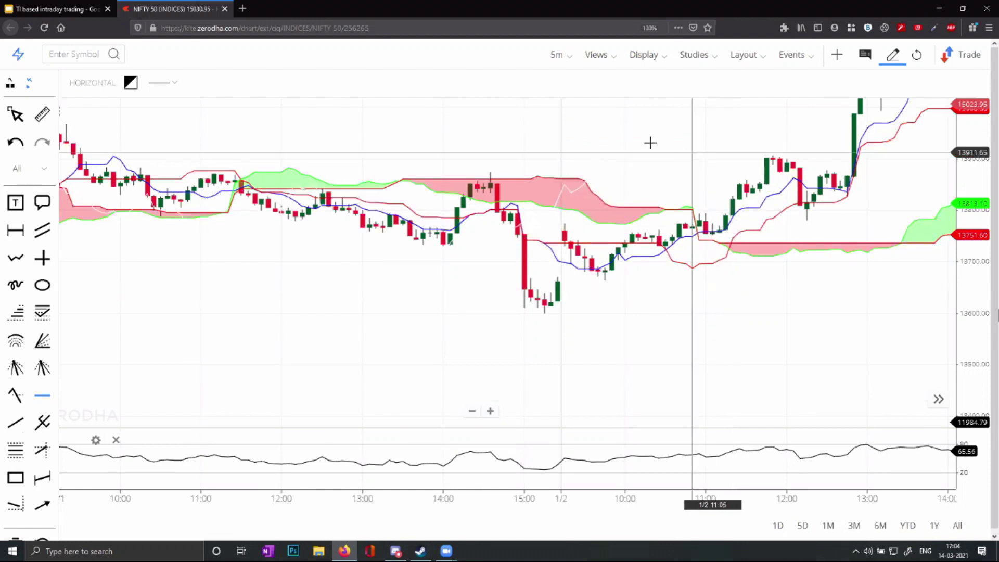
Examine the 1 February reversal and rally against the cloud, the 29 January low and the RSI.
{"action": "left_click_drag", "start_coordinate": [794, 341], "coordinate": [763, 362]}
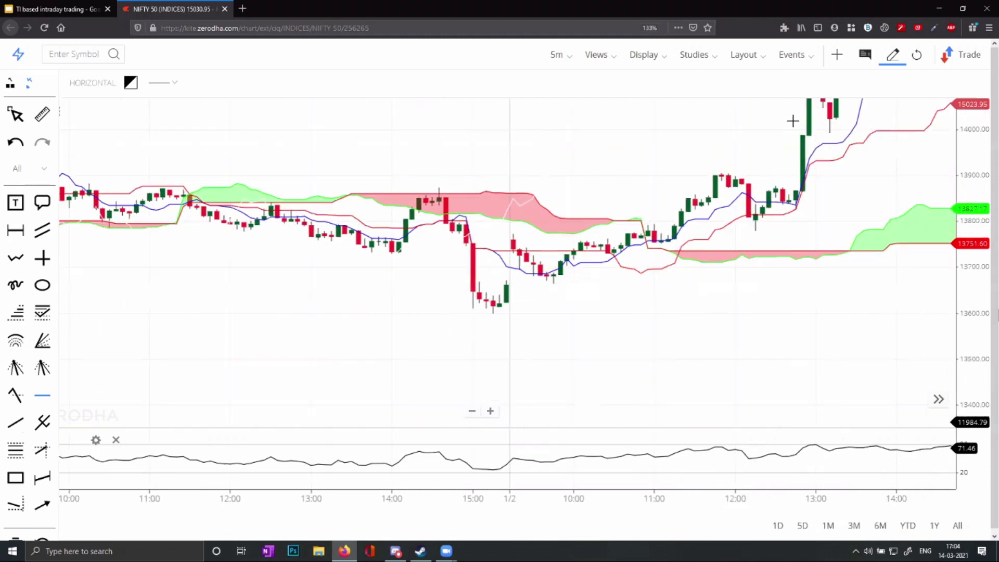
{"action": "left_click", "coordinate": [469, 409]}
{"action": "left_click", "coordinate": [469, 410]}
{"action": "scroll", "coordinate": [723, 232], "scroll_direction": "down", "scroll_amount": 1}
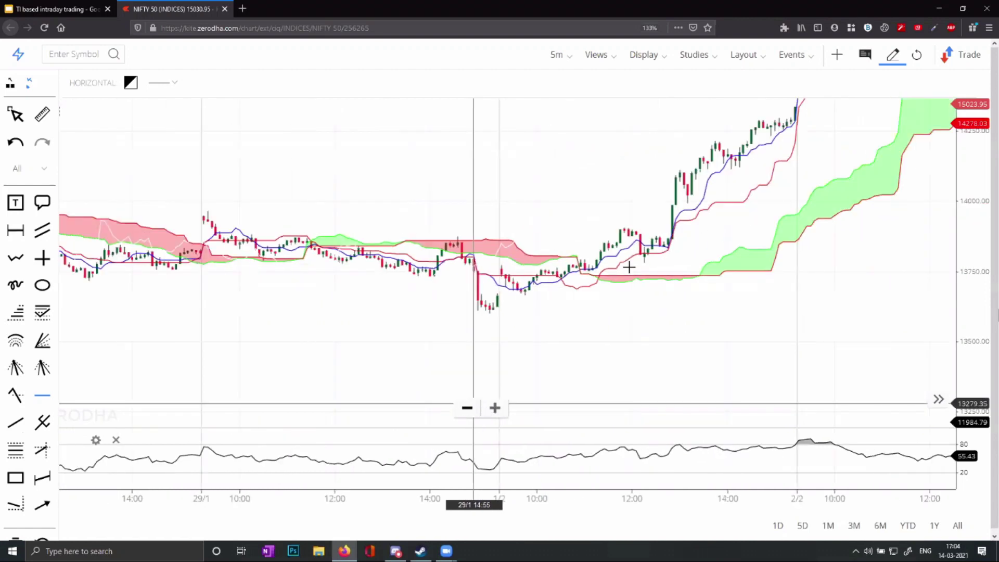
{"action": "scroll", "coordinate": [435, 297], "scroll_direction": "down", "scroll_amount": 1}
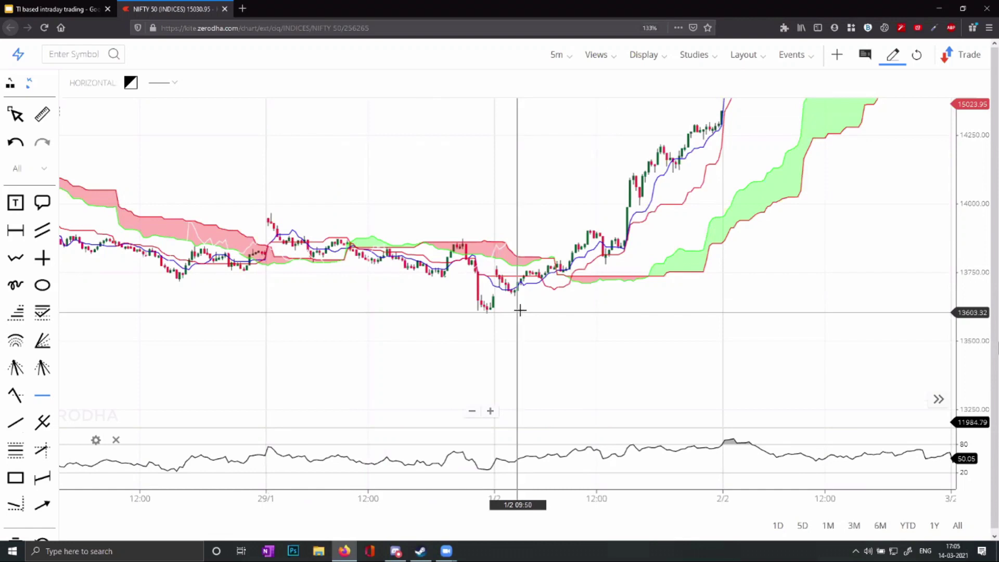
{"action": "left_click", "coordinate": [493, 312]}
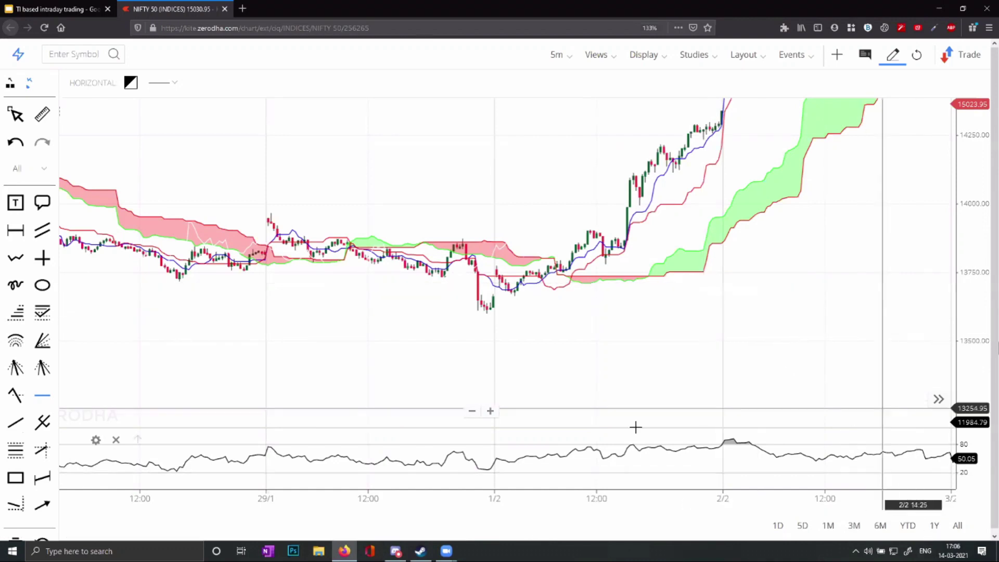
{"action": "mouse_move", "coordinate": [963, 555]}
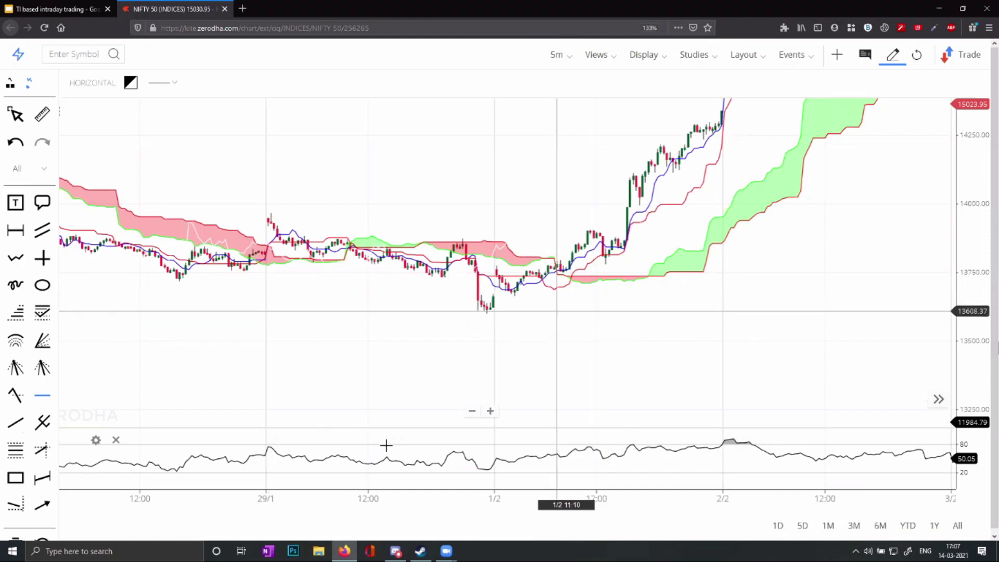
Trace the price decline from 22 to 29 January against the cloud and RSI on the 5-minute chart.
{"action": "left_click_drag", "start_coordinate": [373, 350], "coordinate": [594, 255]}
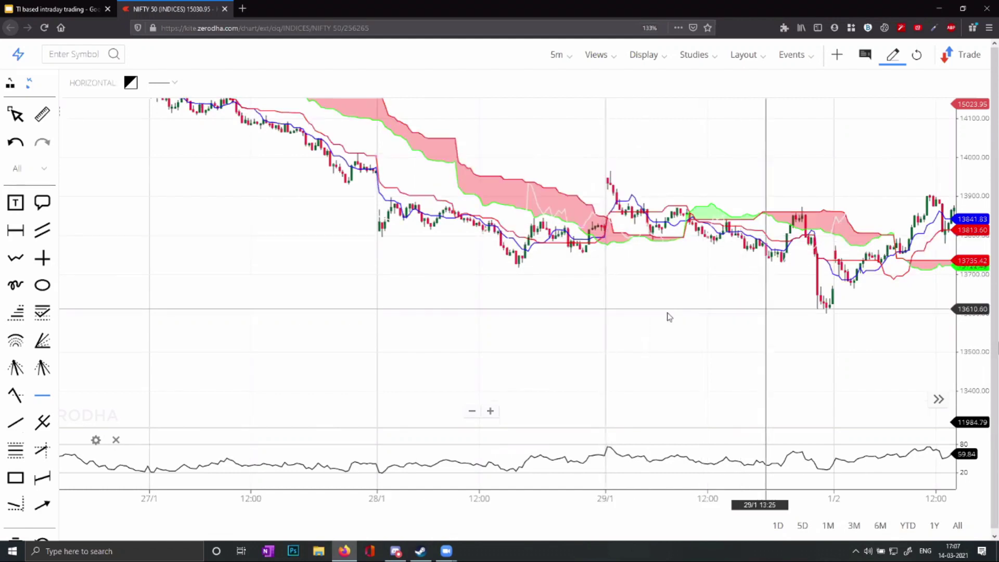
{"action": "scroll", "coordinate": [730, 312], "scroll_direction": "right", "scroll_amount": 3}
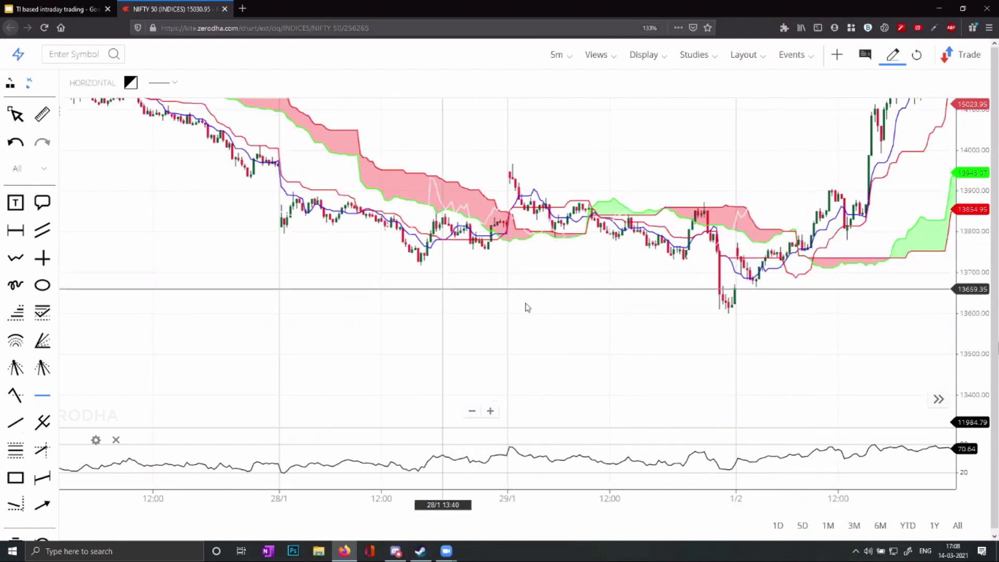
{"action": "scroll", "coordinate": [611, 325], "scroll_direction": "left", "scroll_amount": 5}
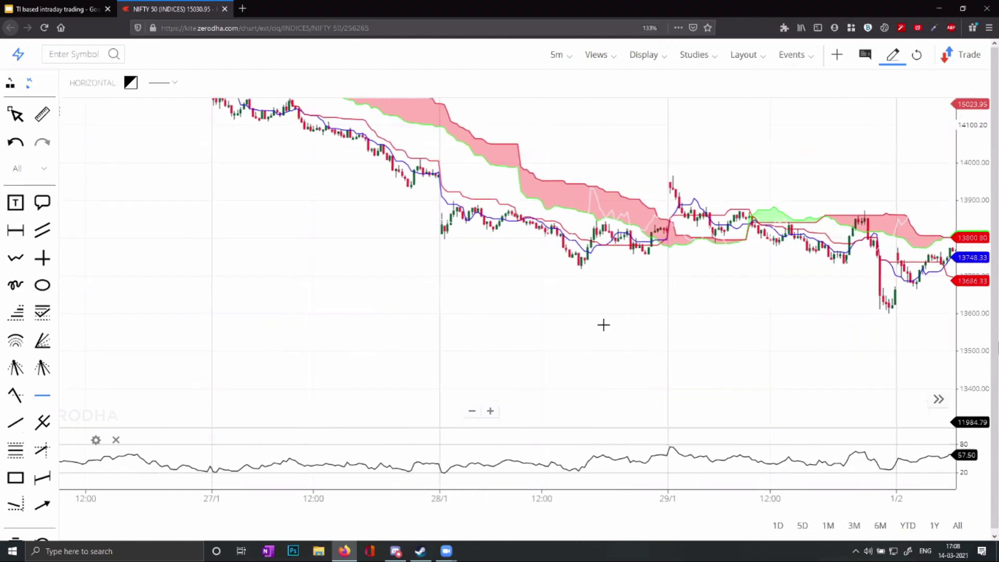
{"action": "scroll", "coordinate": [458, 364], "scroll_direction": "left", "scroll_amount": 10}
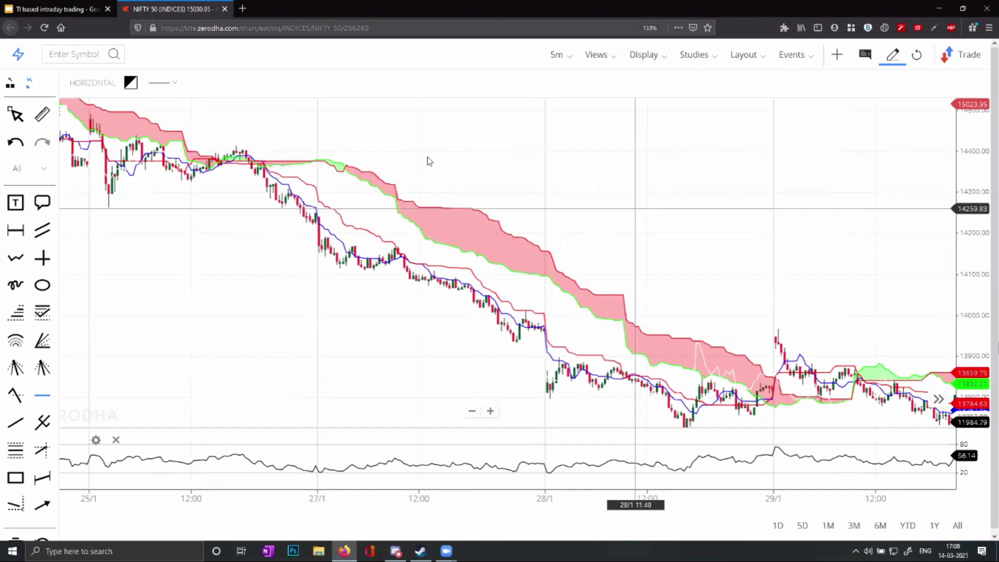
{"action": "scroll", "coordinate": [770, 340], "scroll_direction": "right", "scroll_amount": 5}
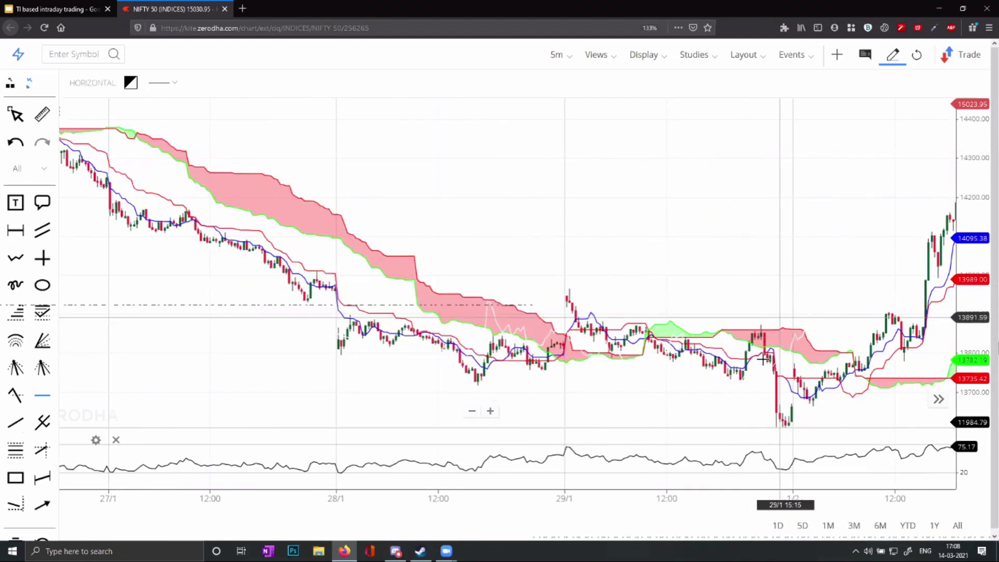
{"action": "scroll", "coordinate": [672, 249], "scroll_direction": "left", "scroll_amount": 3}
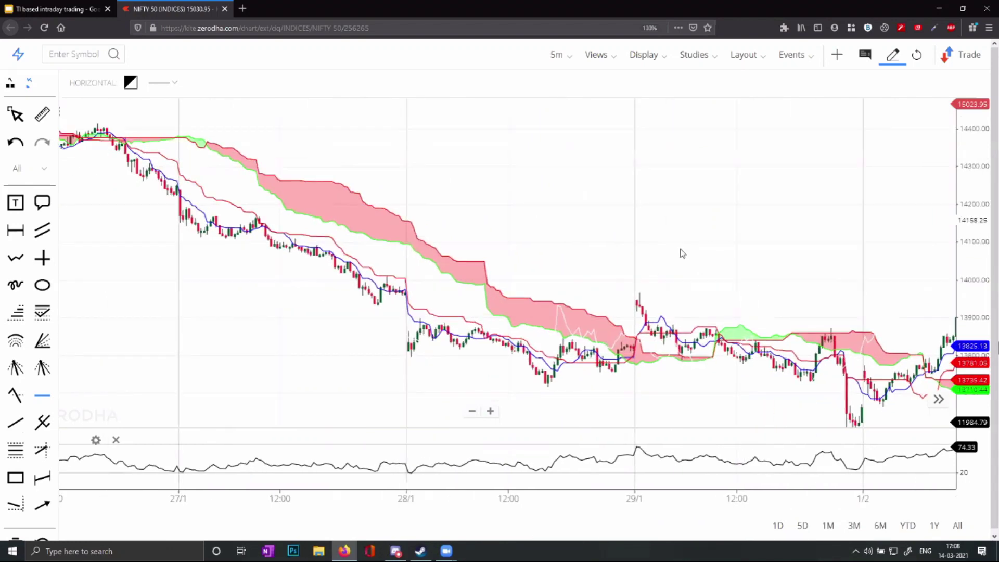
{"action": "scroll", "coordinate": [695, 259], "scroll_direction": "left", "scroll_amount": 6}
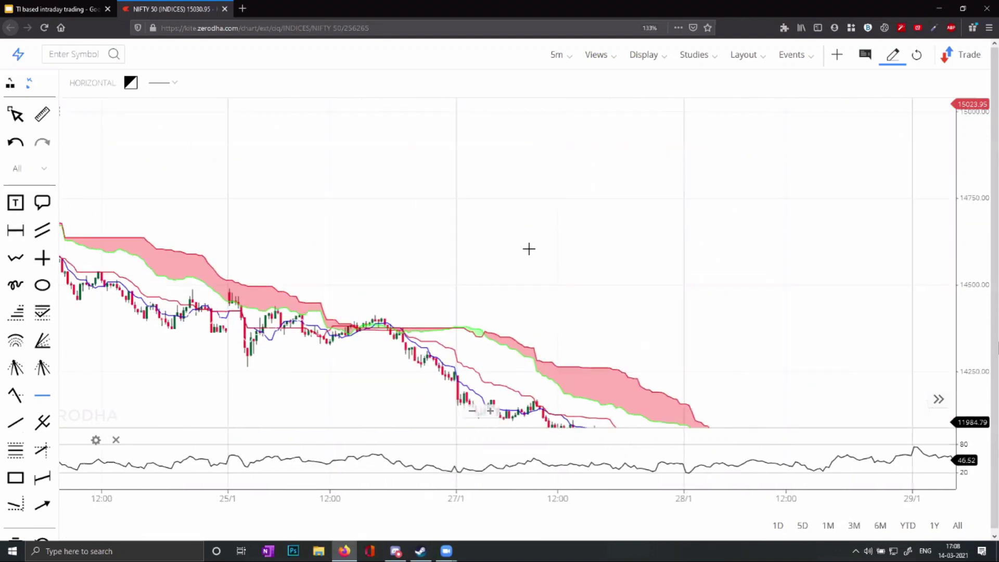
{"action": "scroll", "coordinate": [360, 193], "scroll_direction": "left", "scroll_amount": 5}
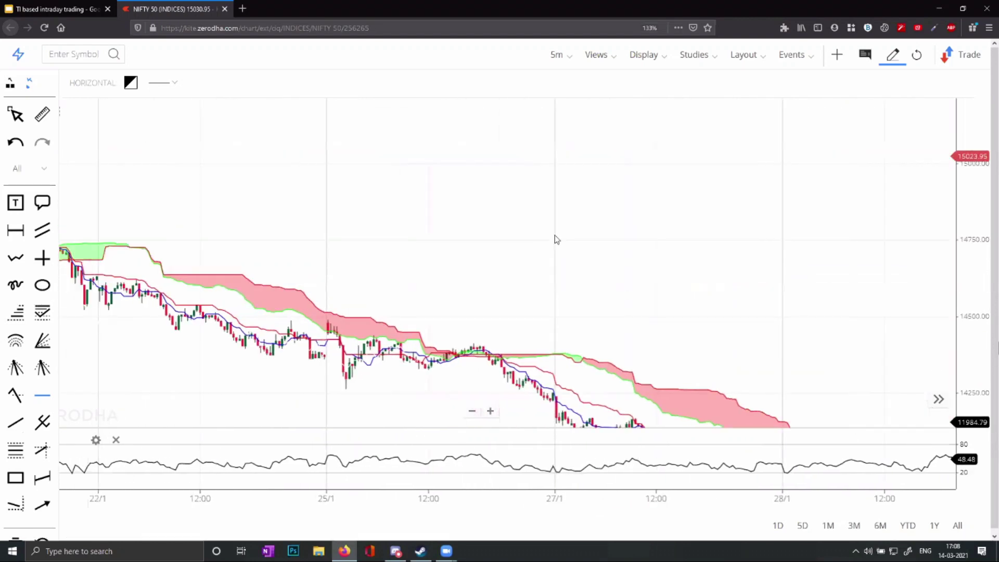
{"action": "scroll", "coordinate": [427, 218], "scroll_direction": "right", "scroll_amount": 4}
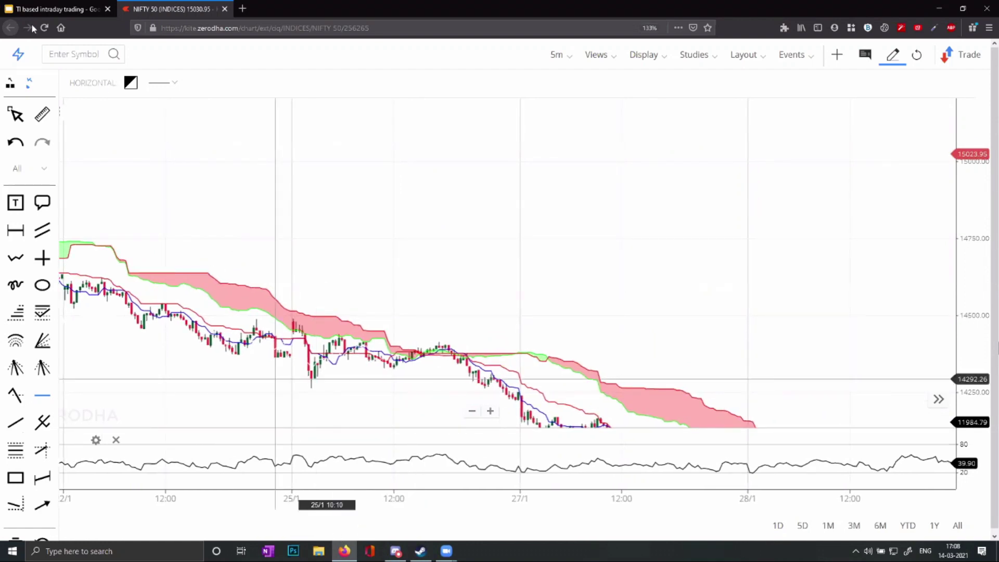
Switch to the trading systems presentation and highlight "Success rate of the system" on the "Improving a system" slide.
{"action": "key", "text": "ctrl+Tab"}
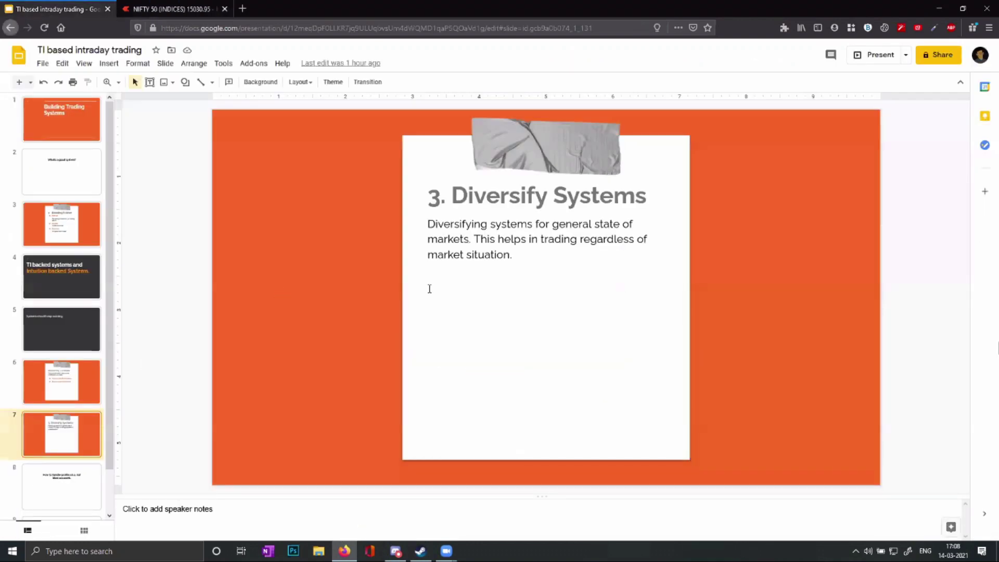
{"action": "key", "text": "Up"}
{"action": "triple_click", "coordinate": [482, 271]}
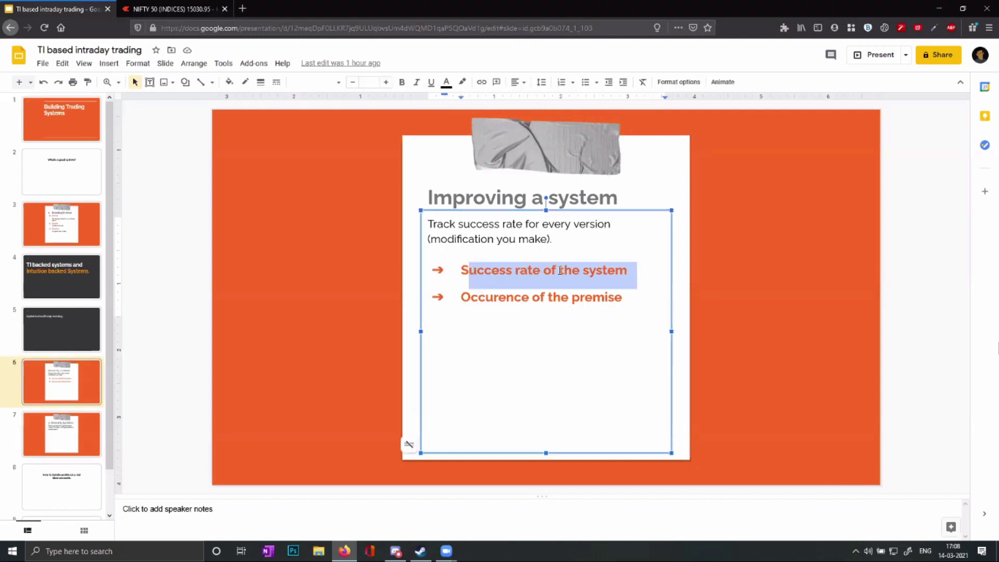
{"action": "left_click_drag", "start_coordinate": [464, 266], "coordinate": [640, 262]}
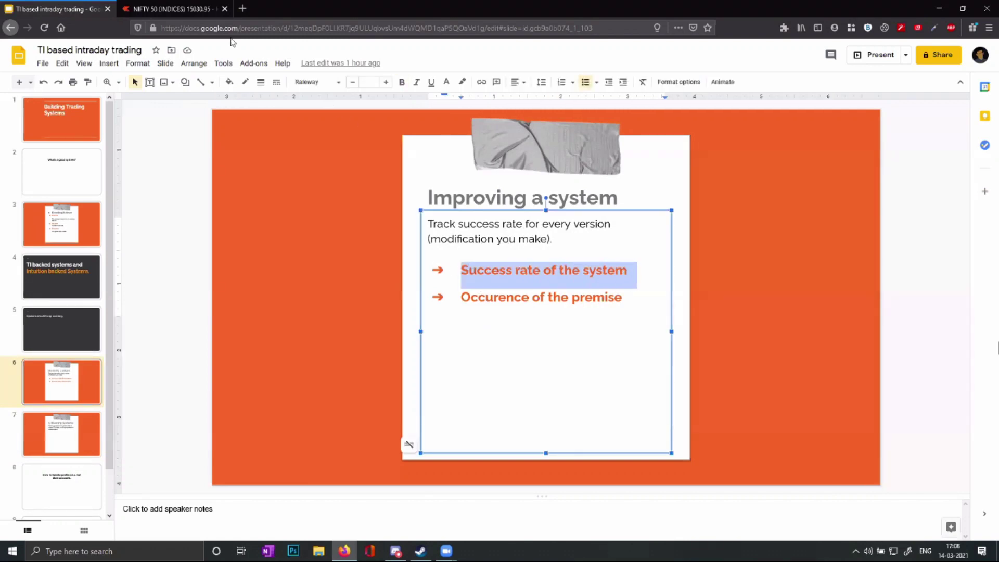
Return to the NIFTY 50 chart and inspect the 20 to 27 January turn from rise to decline.
{"action": "left_click", "coordinate": [175, 15]}
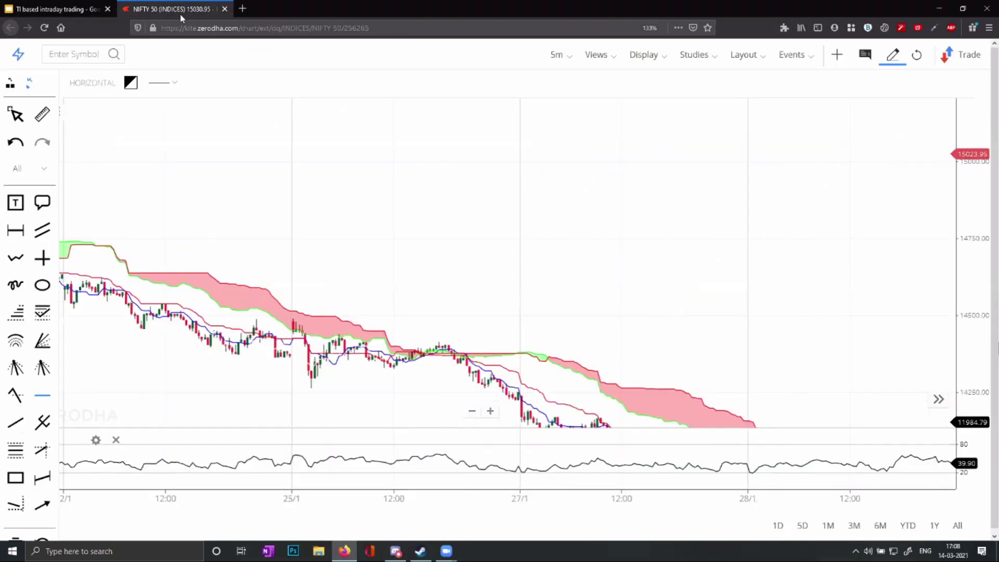
{"action": "left_click_drag", "start_coordinate": [487, 183], "coordinate": [564, 134]}
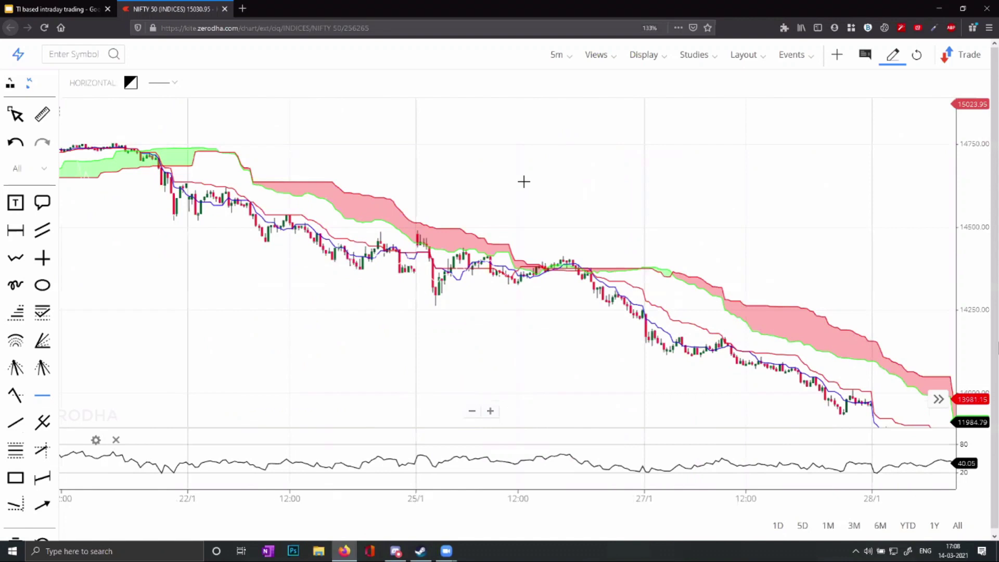
{"action": "left_click_drag", "start_coordinate": [524, 182], "coordinate": [508, 184]}
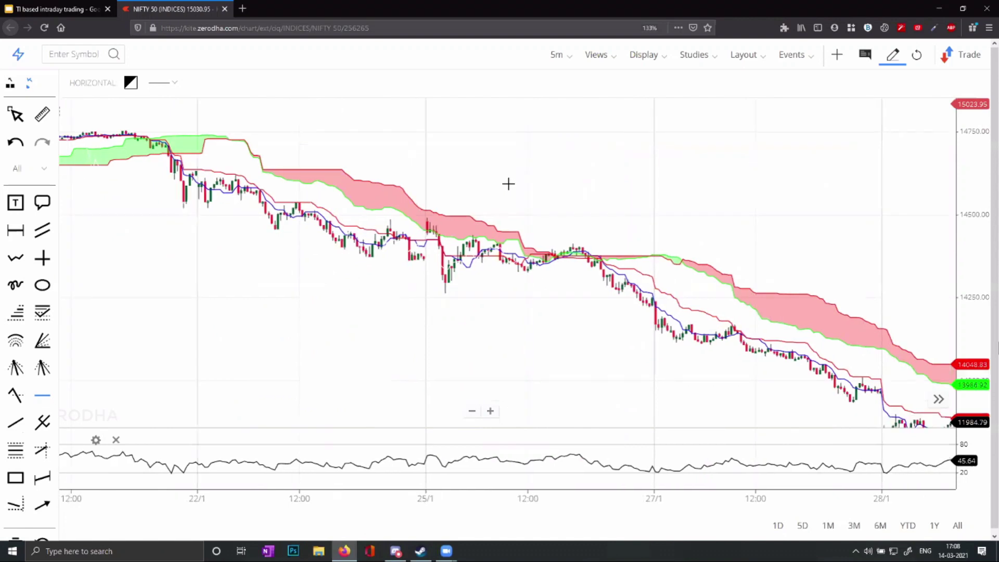
{"action": "left_click", "coordinate": [471, 413]}
{"action": "left_click", "coordinate": [471, 414]}
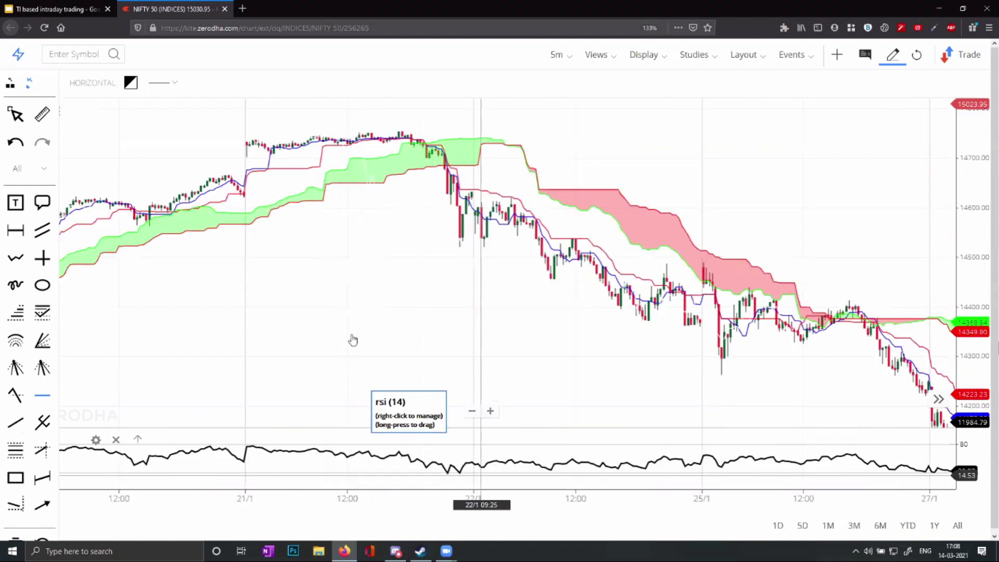
{"action": "left_click_drag", "start_coordinate": [352, 341], "coordinate": [404, 303]}
{"action": "scroll", "coordinate": [411, 299], "scroll_direction": "down", "scroll_amount": 2}
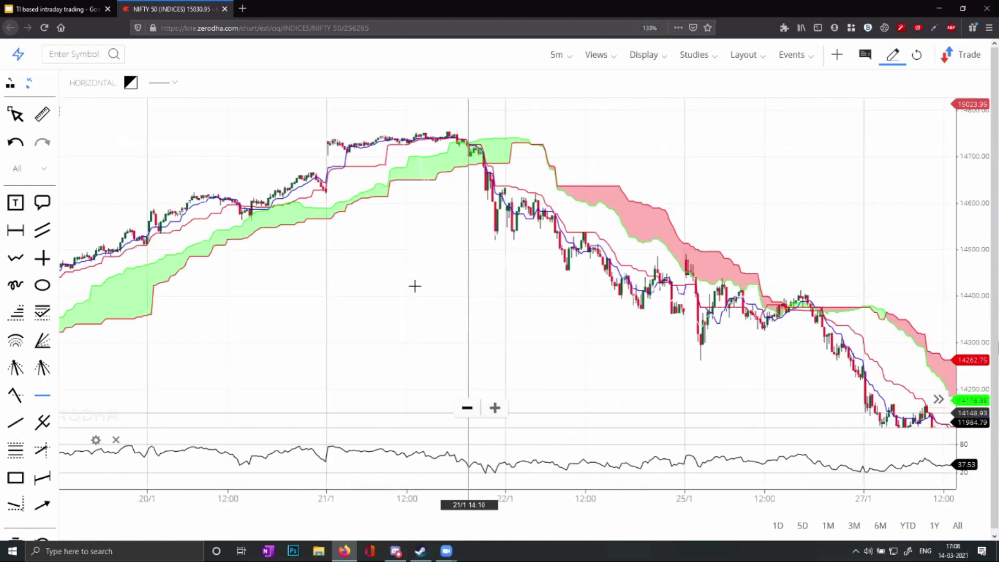
Survey the wider January price swings against the cloud and RSI, back to about 5 January.
{"action": "scroll", "coordinate": [424, 273], "scroll_direction": "down", "scroll_amount": 3}
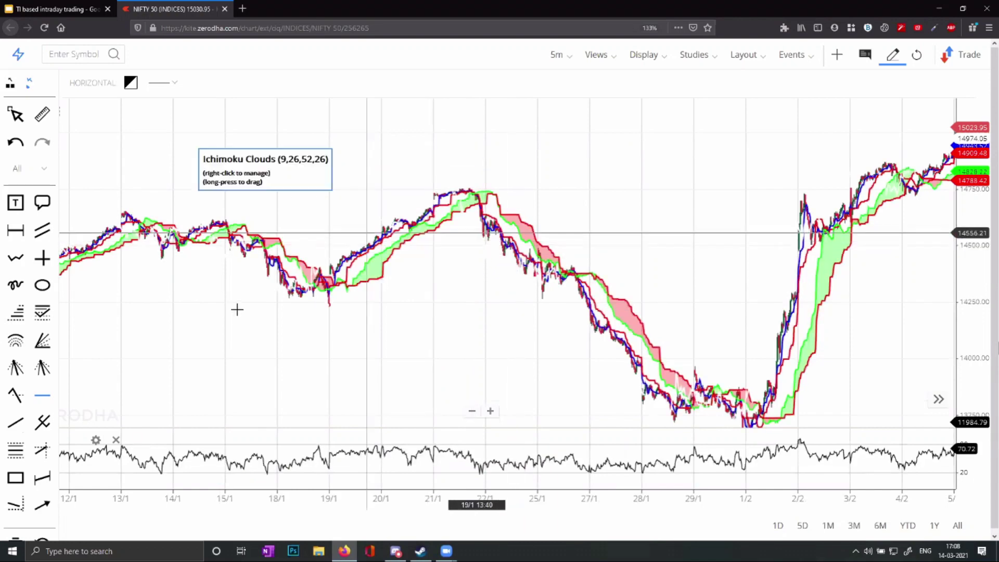
{"action": "left_click_drag", "start_coordinate": [484, 319], "coordinate": [555, 290]}
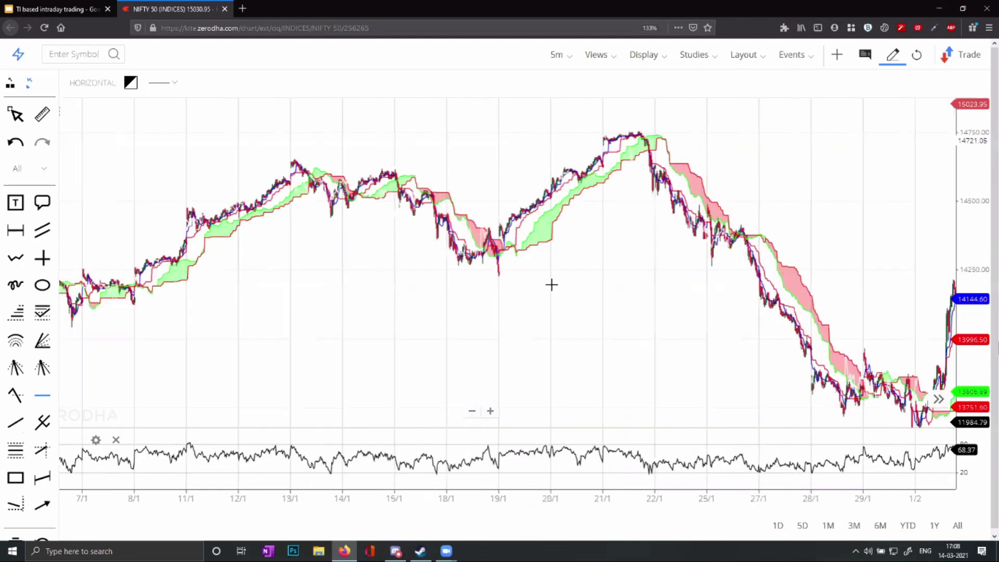
{"action": "scroll", "coordinate": [568, 283], "scroll_direction": "left", "scroll_amount": 4}
{"action": "scroll", "coordinate": [672, 301], "scroll_direction": "right", "scroll_amount": 1}
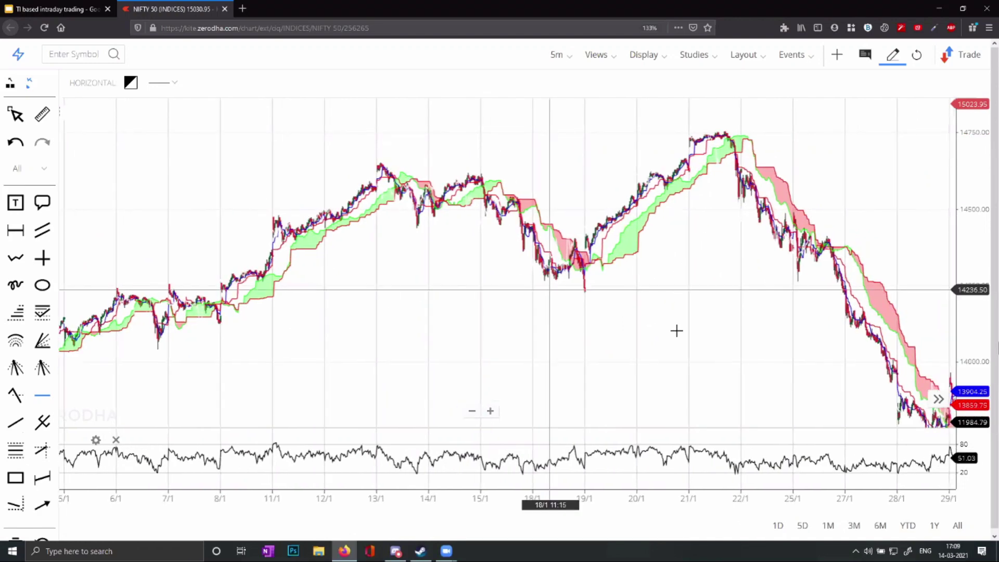
Examine the 15 to 19 January candles in detail for cloud crossings, the brief 18 January breakout and RSI.
{"action": "scroll", "coordinate": [677, 331], "scroll_direction": "up", "scroll_amount": 3}
{"action": "scroll", "coordinate": [790, 357], "scroll_direction": "up", "scroll_amount": 2}
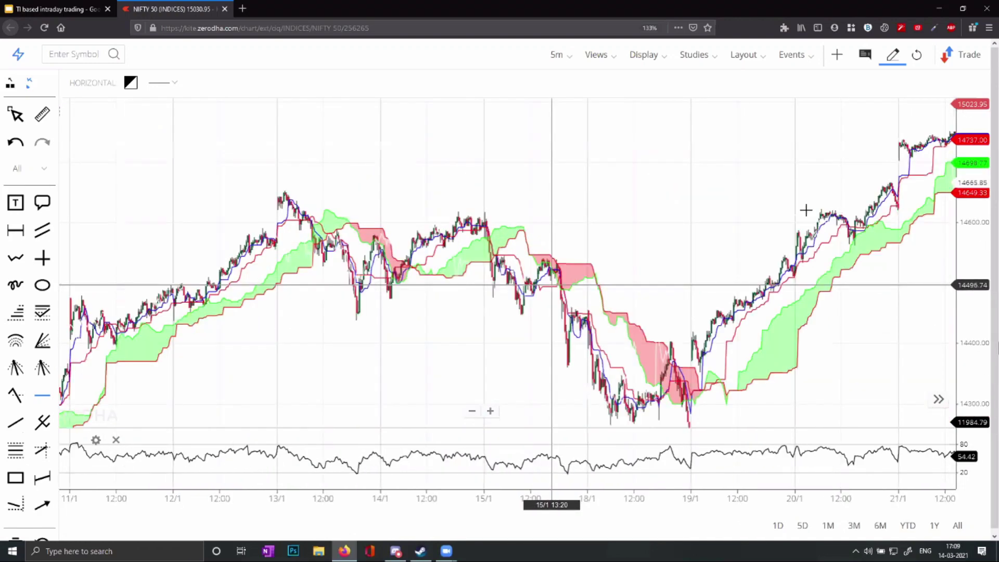
{"action": "scroll", "coordinate": [478, 213], "scroll_direction": "up", "scroll_amount": 2}
{"action": "scroll", "coordinate": [389, 206], "scroll_direction": "up", "scroll_amount": 2}
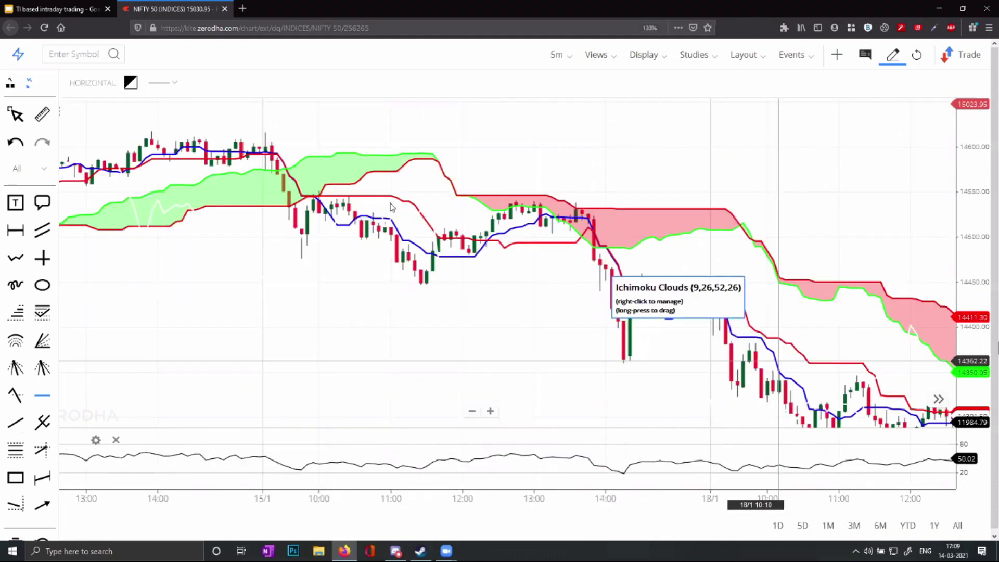
{"action": "scroll", "coordinate": [628, 276], "scroll_direction": "up", "scroll_amount": 1}
{"action": "scroll", "coordinate": [624, 333], "scroll_direction": "up", "scroll_amount": 1}
{"action": "scroll", "coordinate": [624, 330], "scroll_direction": "right", "scroll_amount": 1}
{"action": "scroll", "coordinate": [598, 333], "scroll_direction": "right", "scroll_amount": 1}
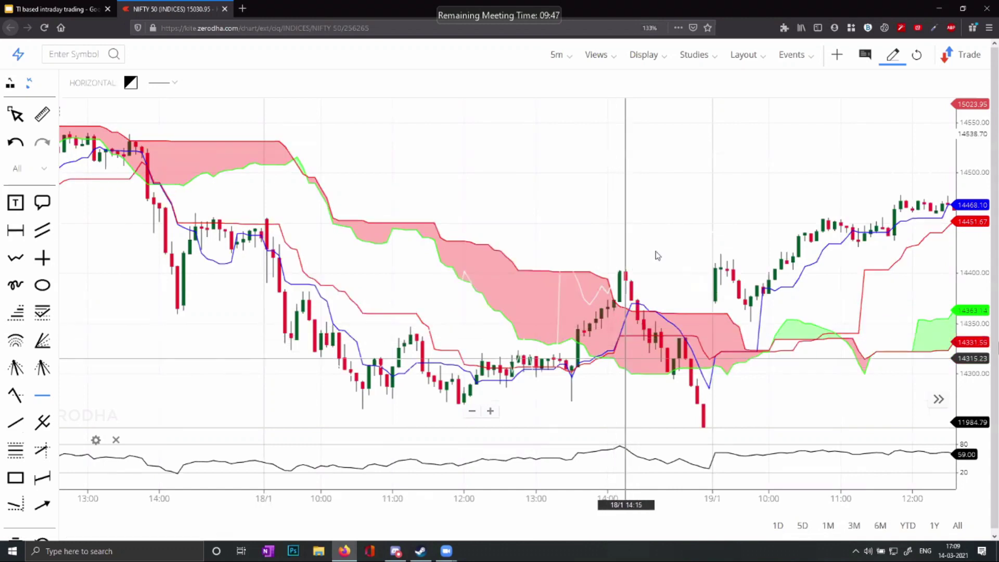
{"action": "scroll", "coordinate": [655, 247], "scroll_direction": "left", "scroll_amount": 2}
{"action": "scroll", "coordinate": [655, 247], "scroll_direction": "left", "scroll_amount": 1}
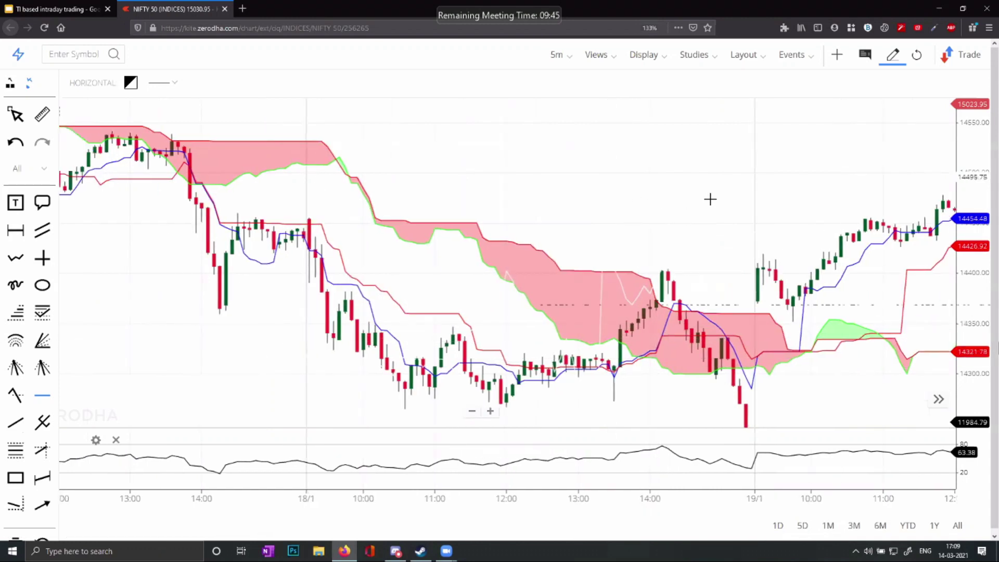
{"action": "scroll", "coordinate": [486, 409], "scroll_direction": "down", "scroll_amount": 2}
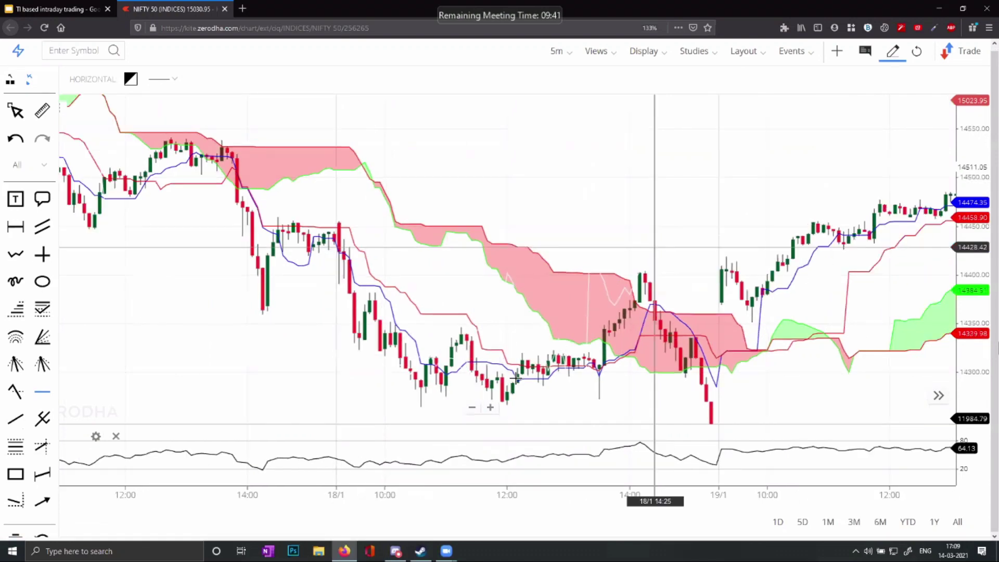
{"action": "scroll", "coordinate": [516, 378], "scroll_direction": "down", "scroll_amount": 1}
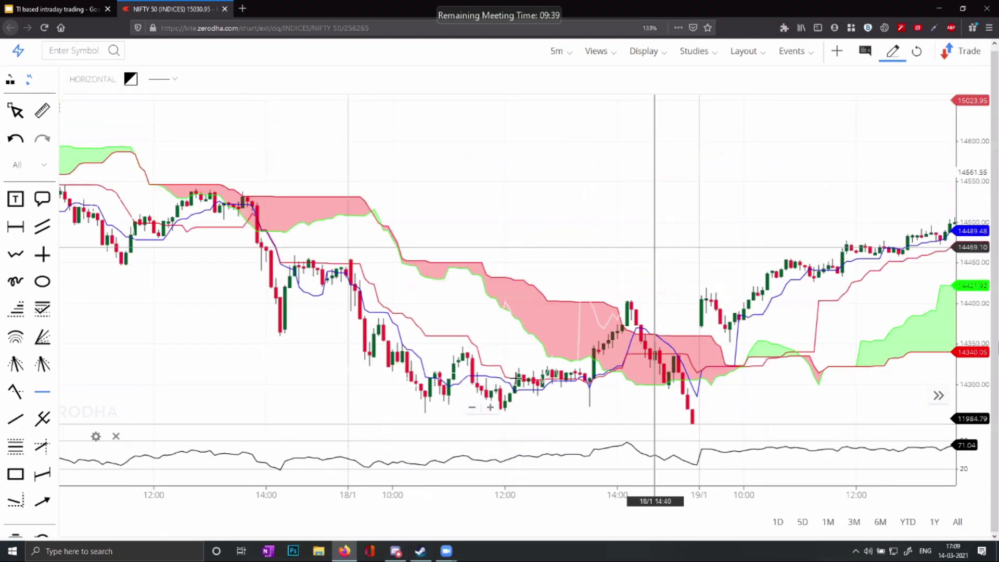
Survey the NIFTY 50 price swings from 12 January to early February against the Ichimoku Cloud and RSI.
{"action": "scroll", "coordinate": [516, 377], "scroll_direction": "down", "scroll_amount": 1}
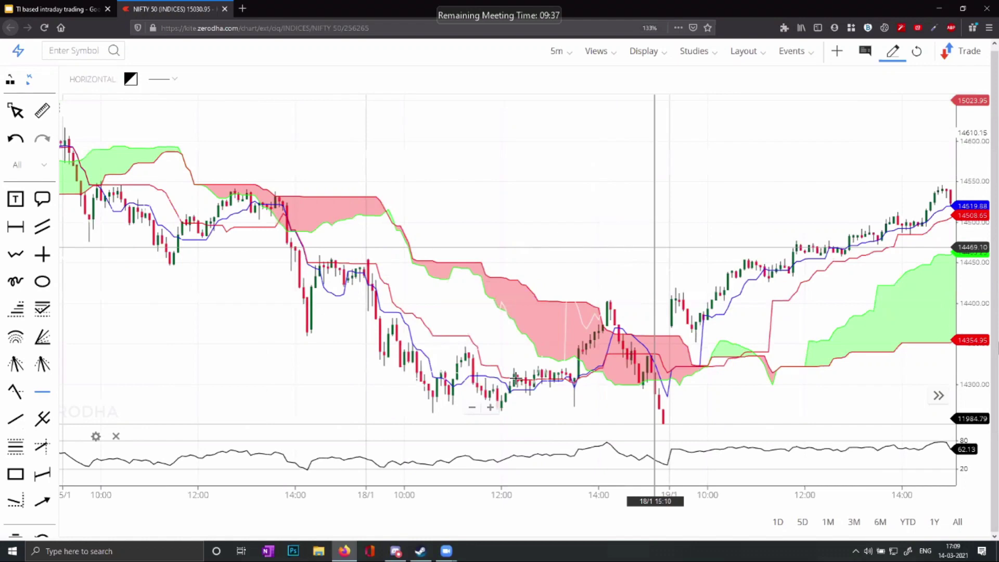
{"action": "scroll", "coordinate": [515, 377], "scroll_direction": "down", "scroll_amount": 3}
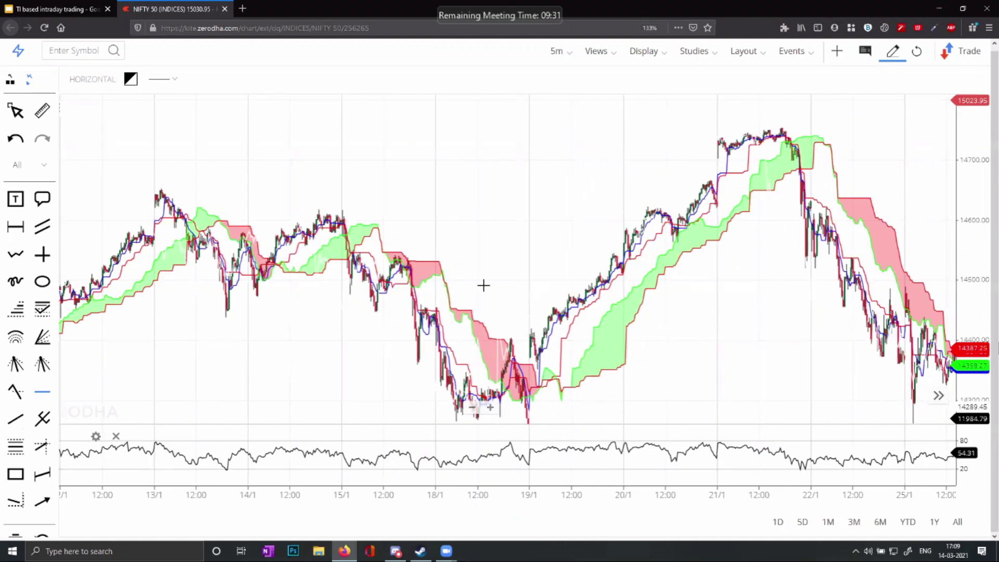
{"action": "scroll", "coordinate": [483, 285], "scroll_direction": "right", "scroll_amount": 5}
{"action": "scroll", "coordinate": [484, 286], "scroll_direction": "right", "scroll_amount": 1}
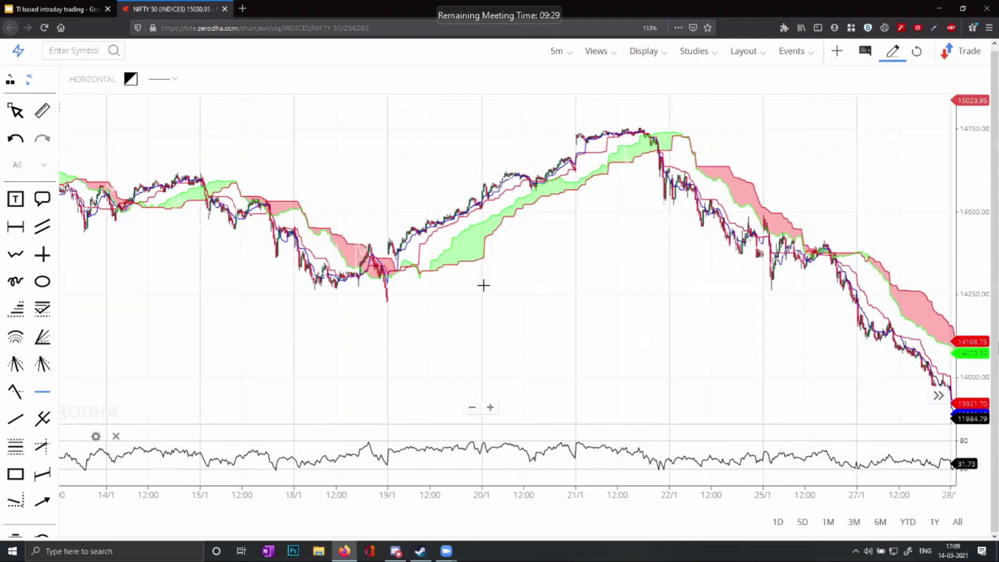
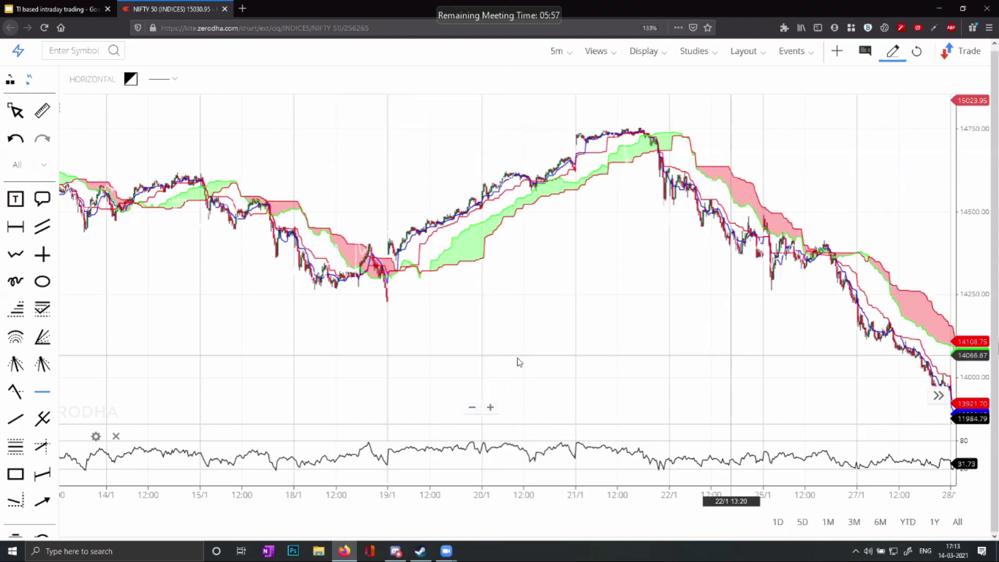
{"action": "scroll", "coordinate": [518, 362], "scroll_direction": "right", "scroll_amount": 5}
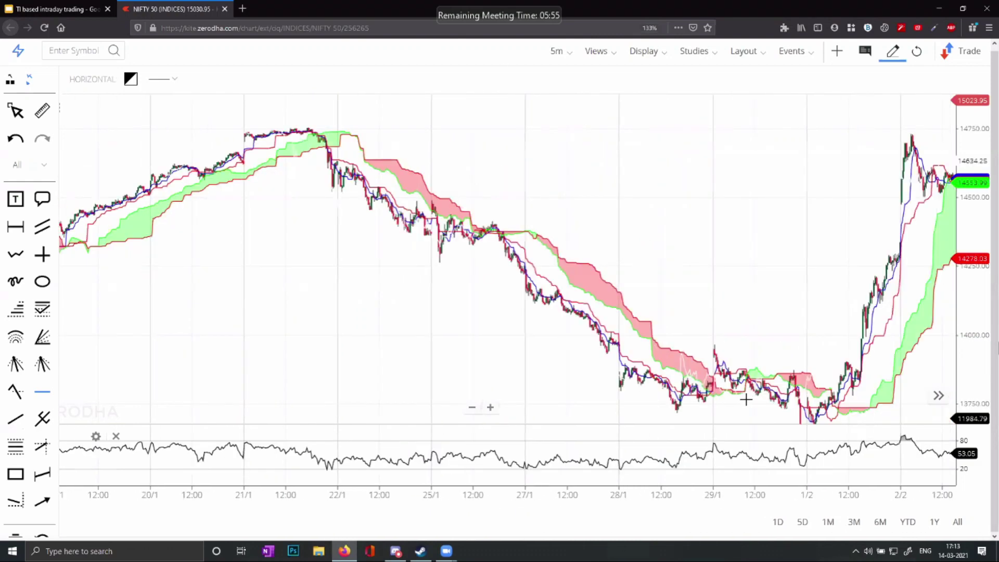
{"action": "scroll", "coordinate": [595, 189], "scroll_direction": "right", "scroll_amount": 2}
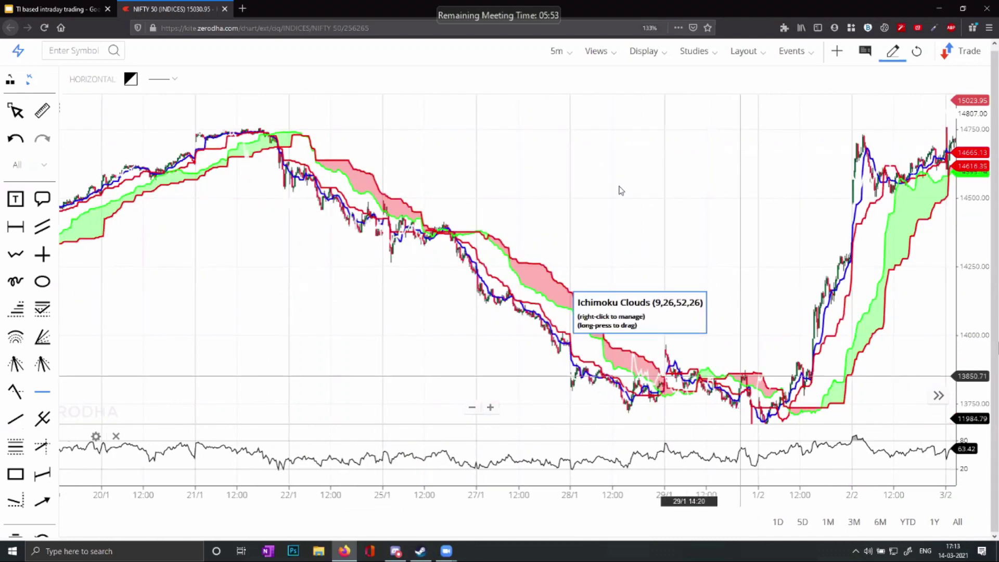
{"action": "scroll", "coordinate": [598, 196], "scroll_direction": "left", "scroll_amount": 1}
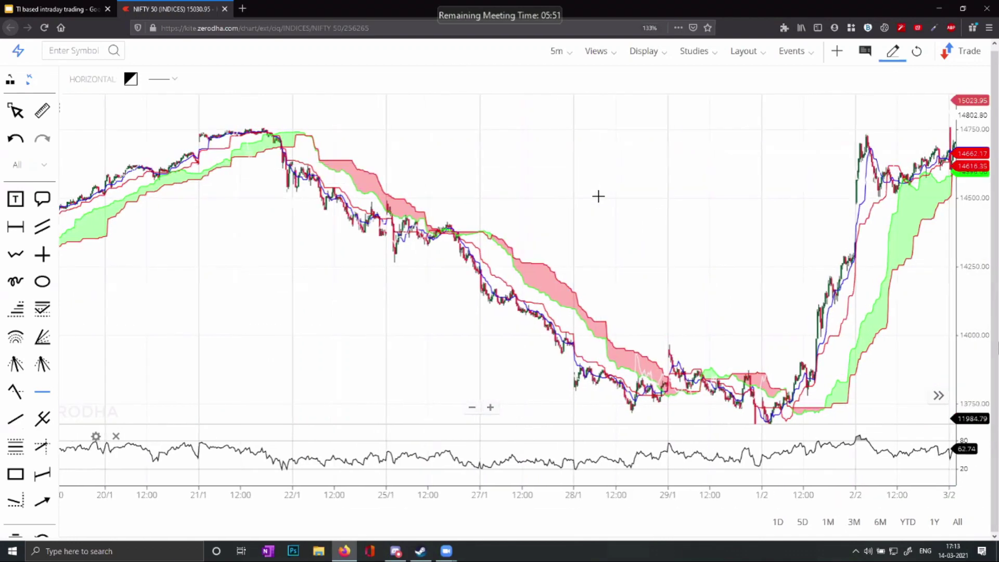
{"action": "scroll", "coordinate": [598, 196], "scroll_direction": "left", "scroll_amount": 3}
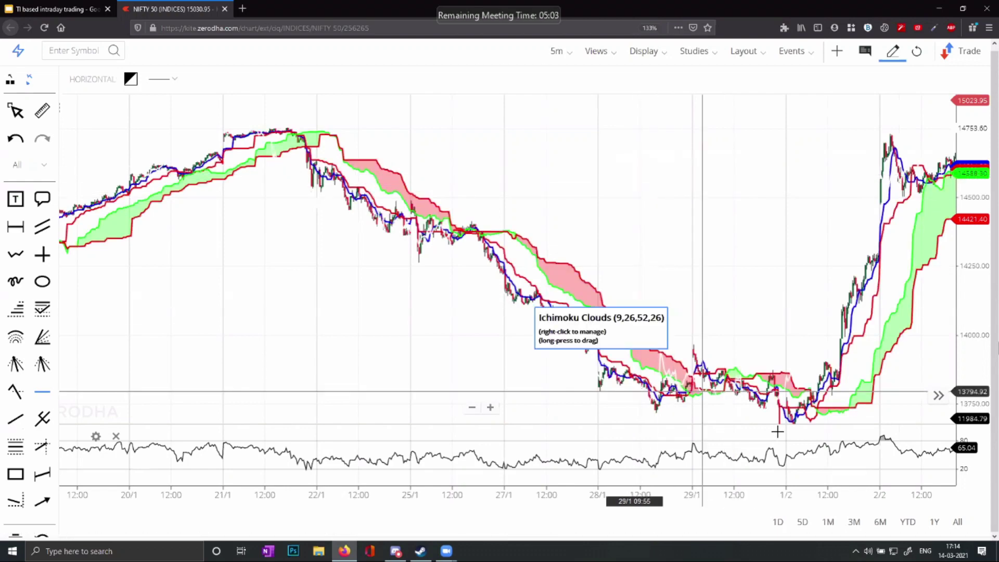
Examine the decline from 25 January to 29 January and the 1 February turn against the cloud and RSI.
{"action": "scroll", "coordinate": [758, 211], "scroll_direction": "down", "scroll_amount": 3}
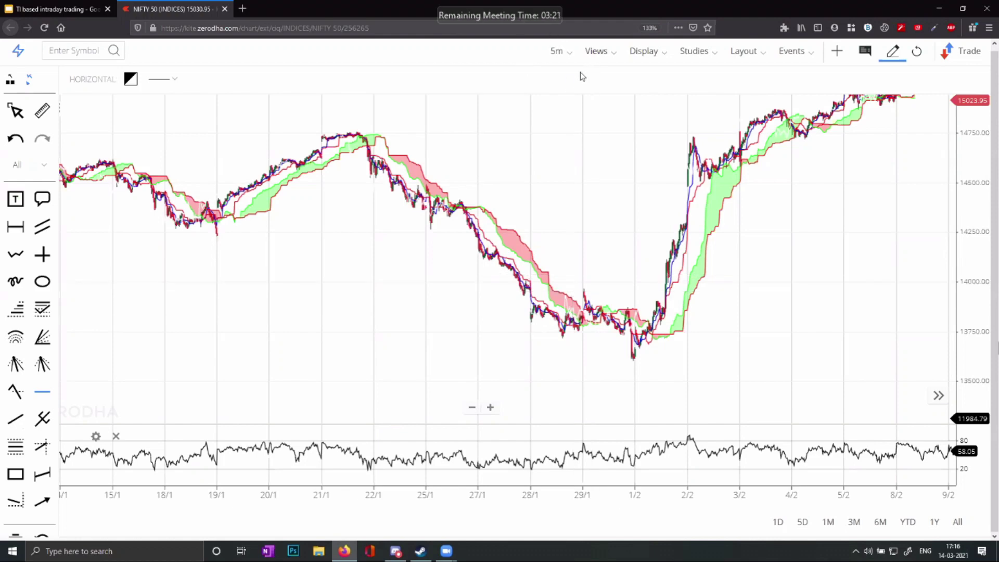
{"action": "scroll", "coordinate": [580, 269], "scroll_direction": "up", "scroll_amount": 5}
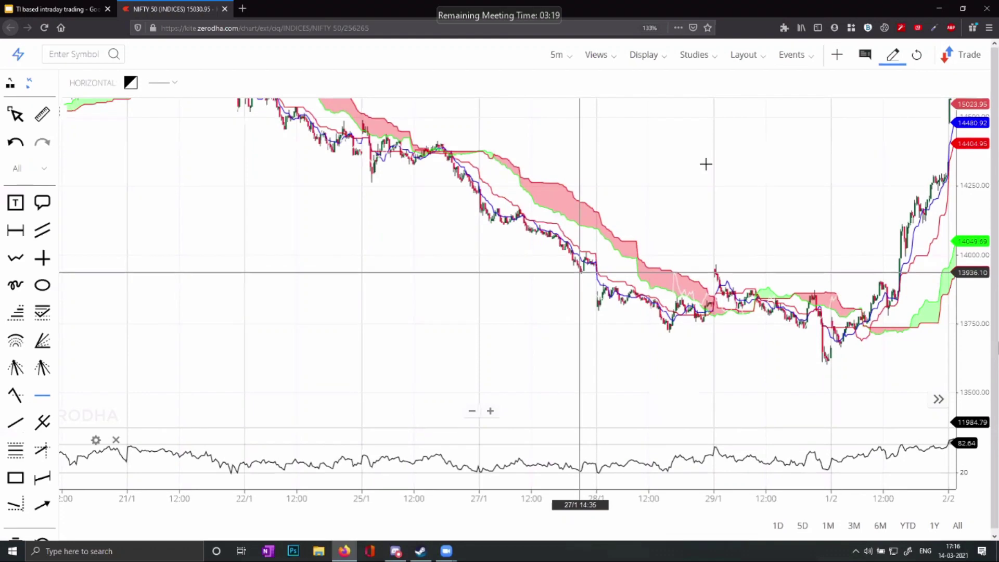
{"action": "scroll", "coordinate": [657, 170], "scroll_direction": "right", "scroll_amount": 3}
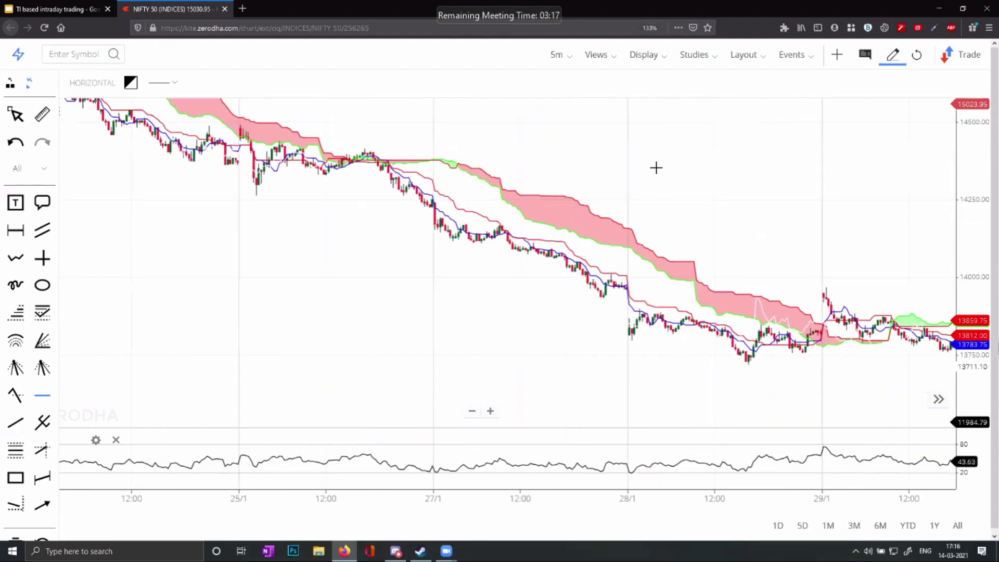
{"action": "scroll", "coordinate": [657, 168], "scroll_direction": "right", "scroll_amount": 3}
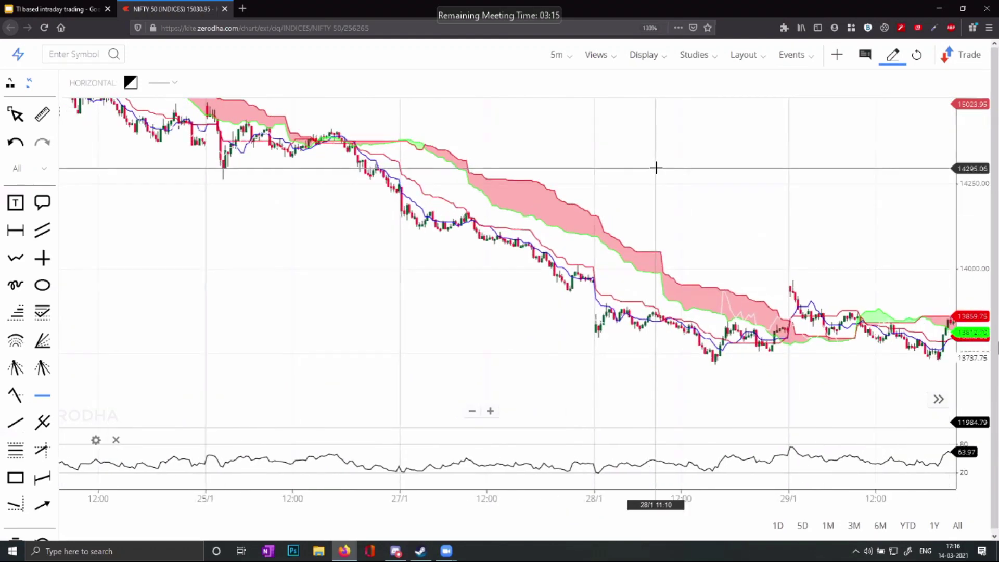
{"action": "scroll", "coordinate": [656, 168], "scroll_direction": "right", "scroll_amount": 1}
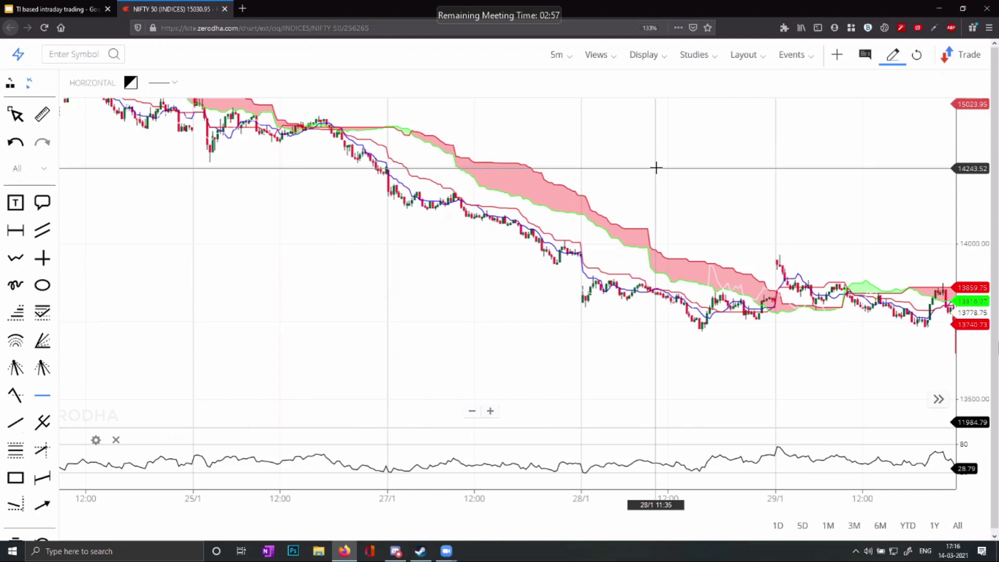
{"action": "scroll", "coordinate": [656, 168], "scroll_direction": "down", "scroll_amount": 5}
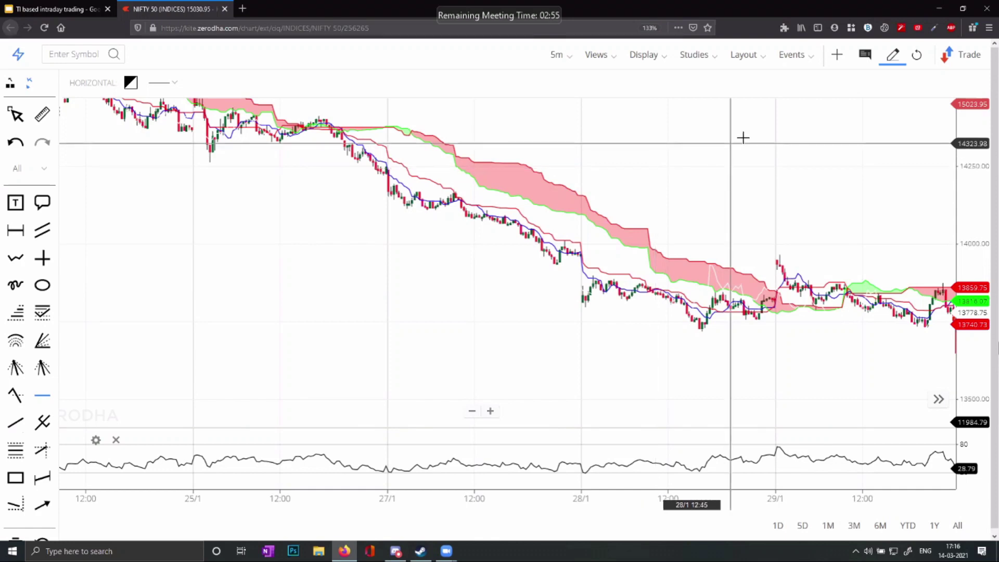
{"action": "scroll", "coordinate": [592, 203], "scroll_direction": "right", "scroll_amount": 5}
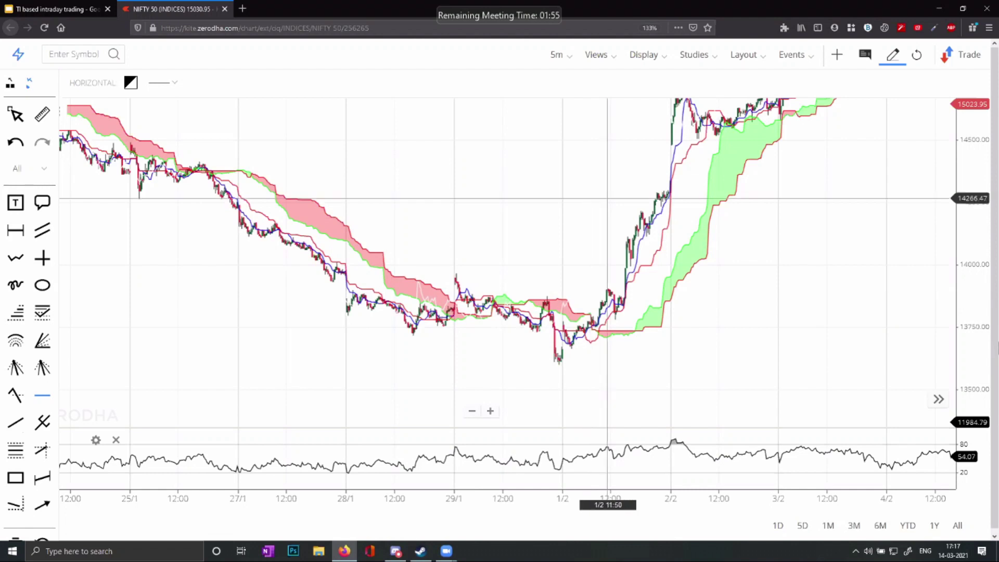
Highlight "Occurence of the premise" on the "Improving a system" slide and return to the NIFTY 50 chart.
{"action": "key", "text": "Down"}
{"action": "key", "text": "shift+End"}
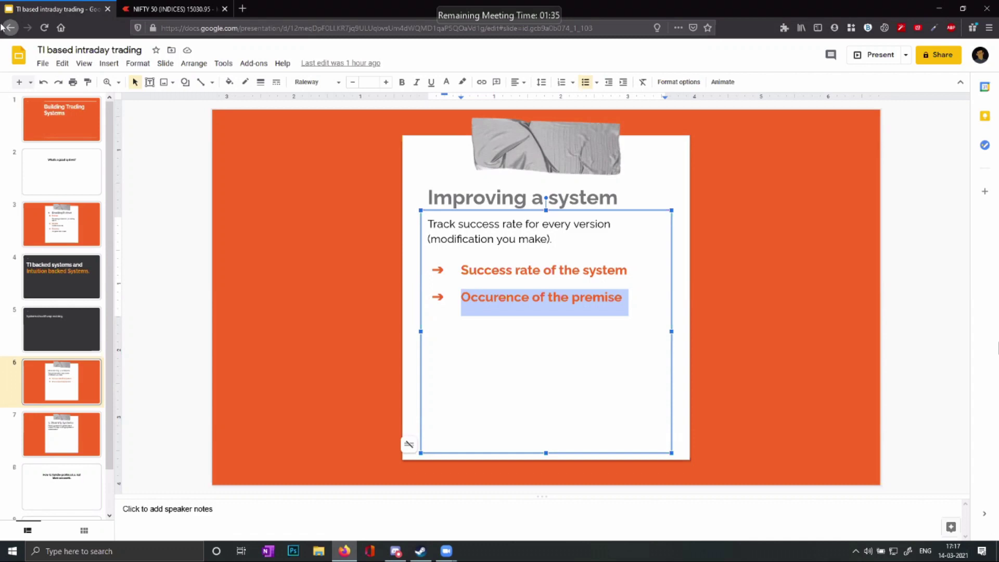
{"action": "left_click", "coordinate": [172, 9]}
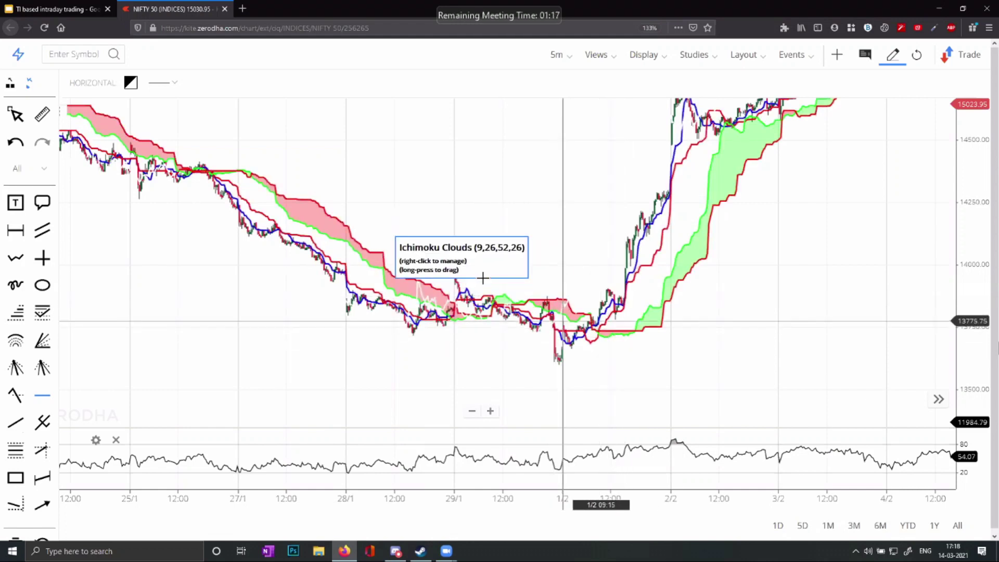
Switch back to the presentation, emphasise the "Occurence of the premise" bullet again and clear the selection.
{"action": "key", "text": "ctrl+Tab"}
{"action": "left_click", "coordinate": [514, 306]}
{"action": "key", "text": "Home"}
{"action": "key", "text": "shift+Right"}
{"action": "left_click_drag", "start_coordinate": [548, 307], "coordinate": [627, 304]}
{"action": "left_click", "coordinate": [455, 384]}
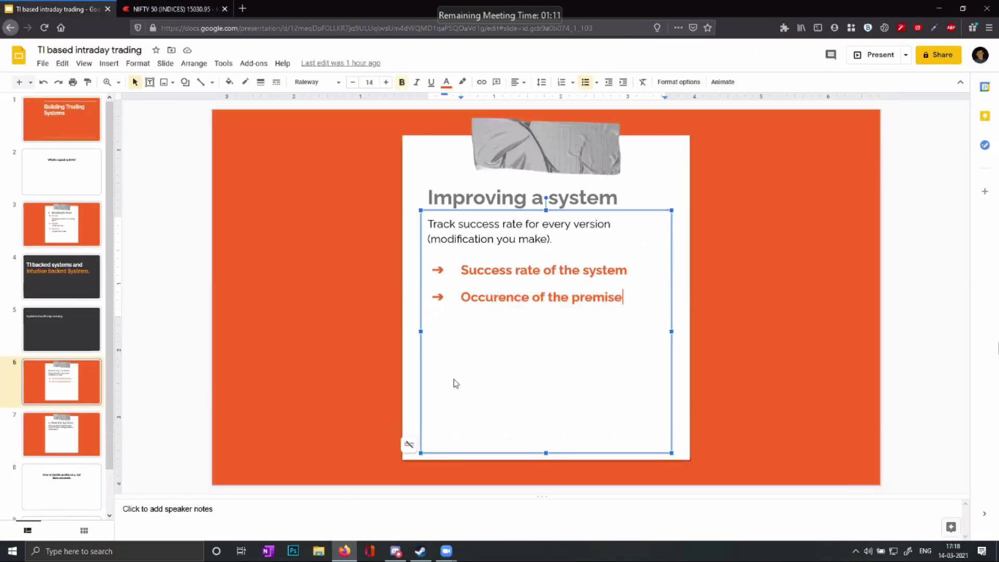
Open the "3. Diversify Systems" slide and highlight its title.
{"action": "left_click", "coordinate": [74, 435]}
{"action": "left_click_drag", "start_coordinate": [470, 197], "coordinate": [702, 250]}
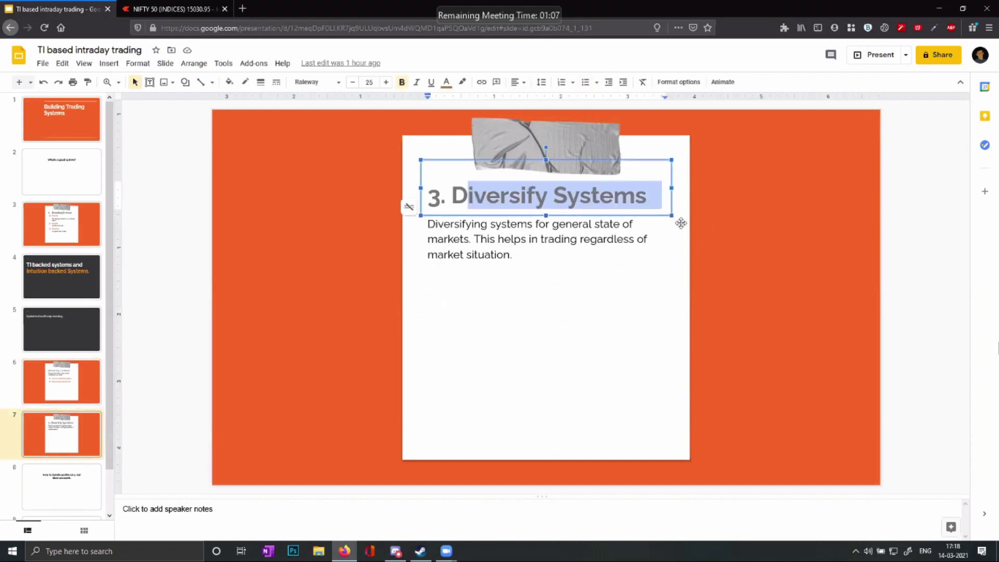
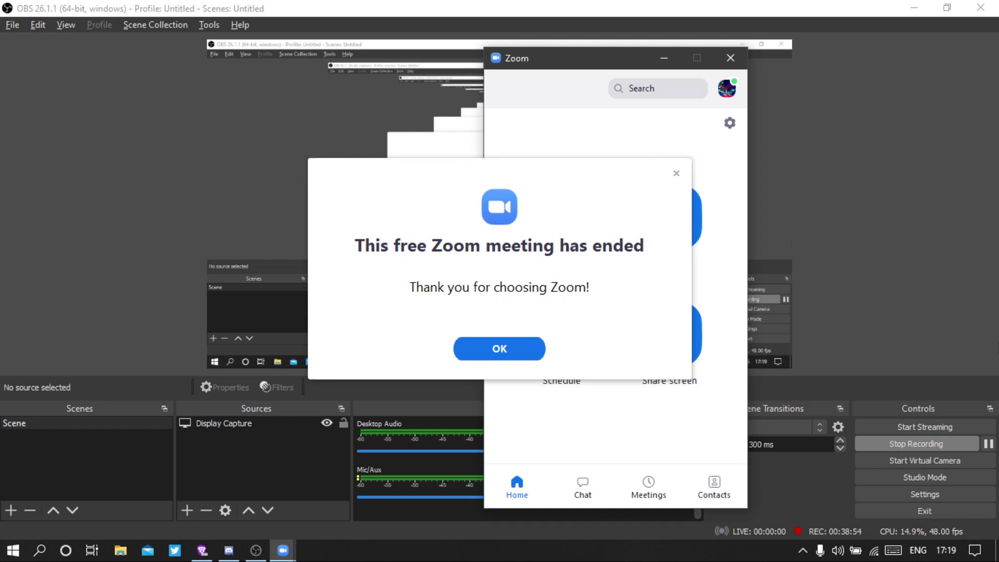
Dismiss the Zoom meeting-ended notice and switch to Discord's general channel.
{"action": "left_click", "coordinate": [492, 346]}
{"action": "left_click", "coordinate": [192, 207]}
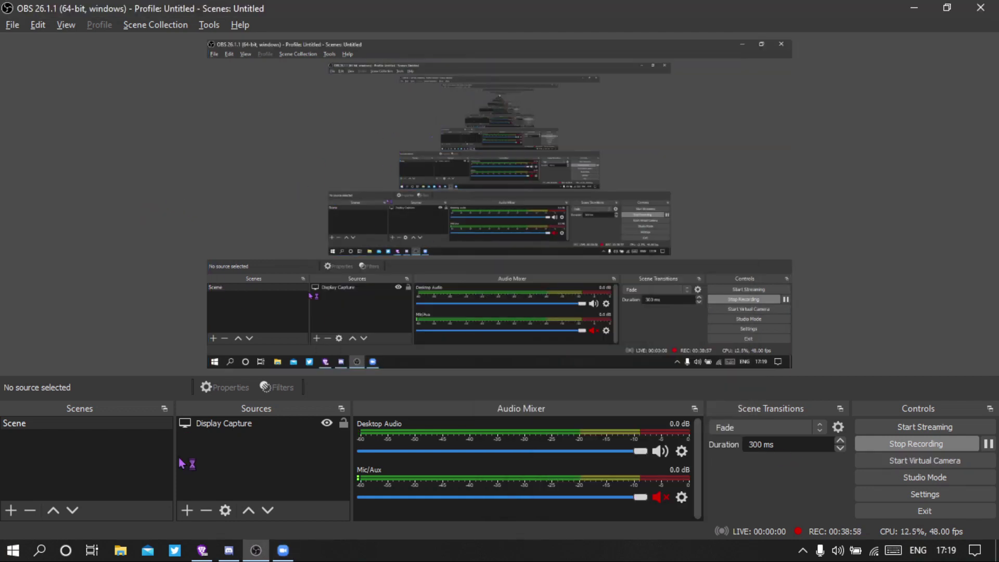
{"action": "left_click", "coordinate": [227, 553]}
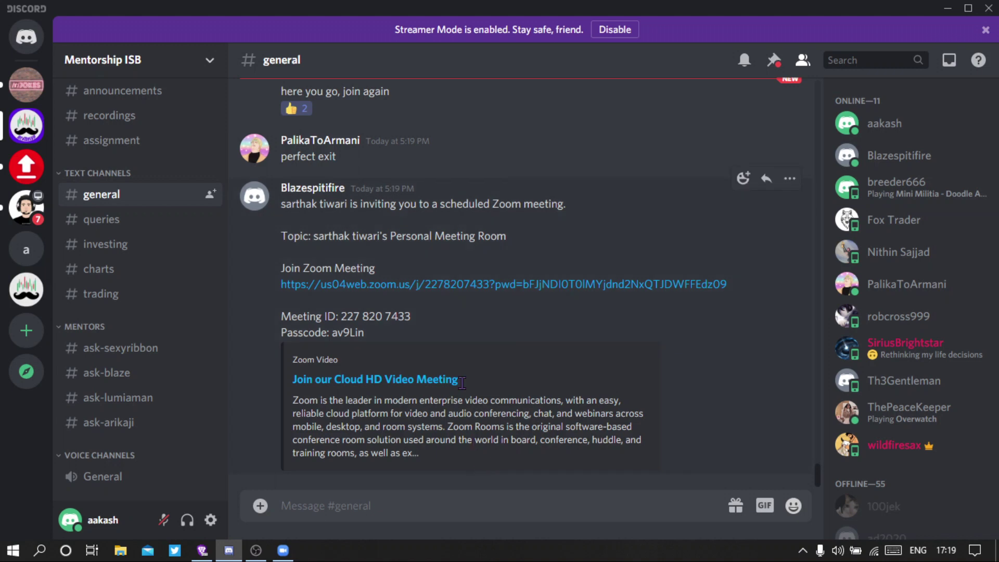
Copy the new Zoom meeting link with its embedded passcode, load it in the browser and open it in Zoom Meetings.
{"action": "right_click", "coordinate": [513, 284]}
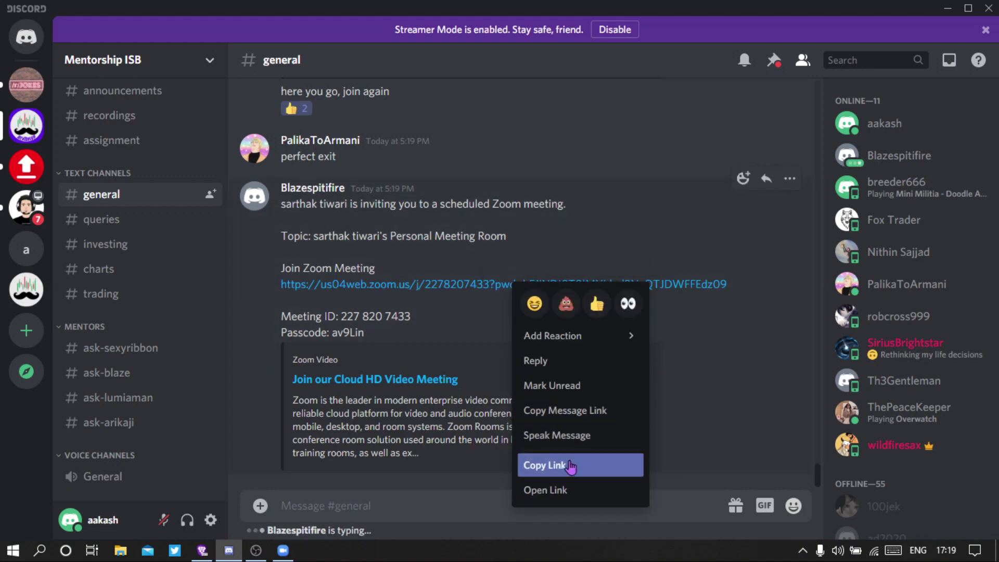
{"action": "left_click", "coordinate": [565, 484]}
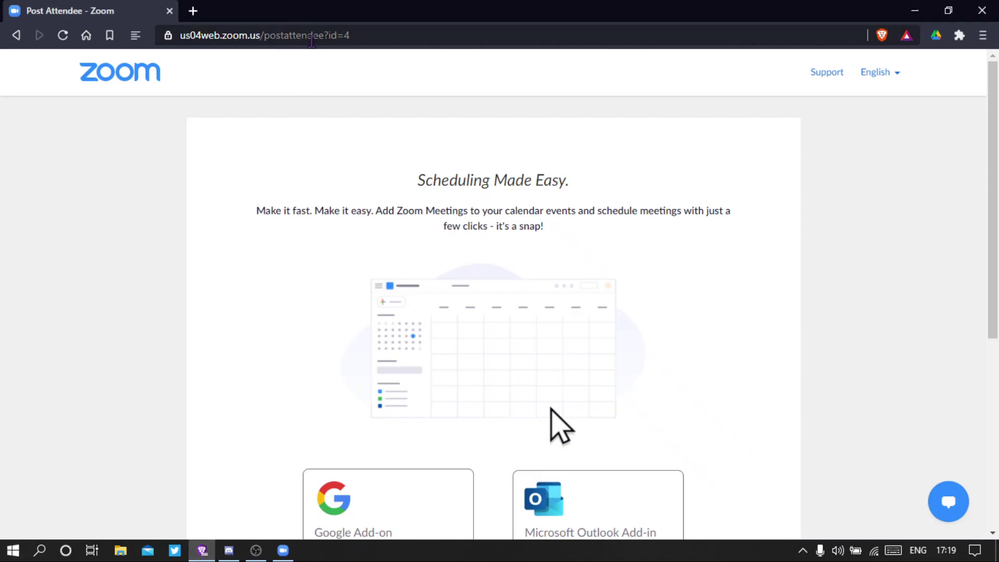
{"action": "right_click", "coordinate": [314, 38]}
{"action": "left_click", "coordinate": [394, 156]}
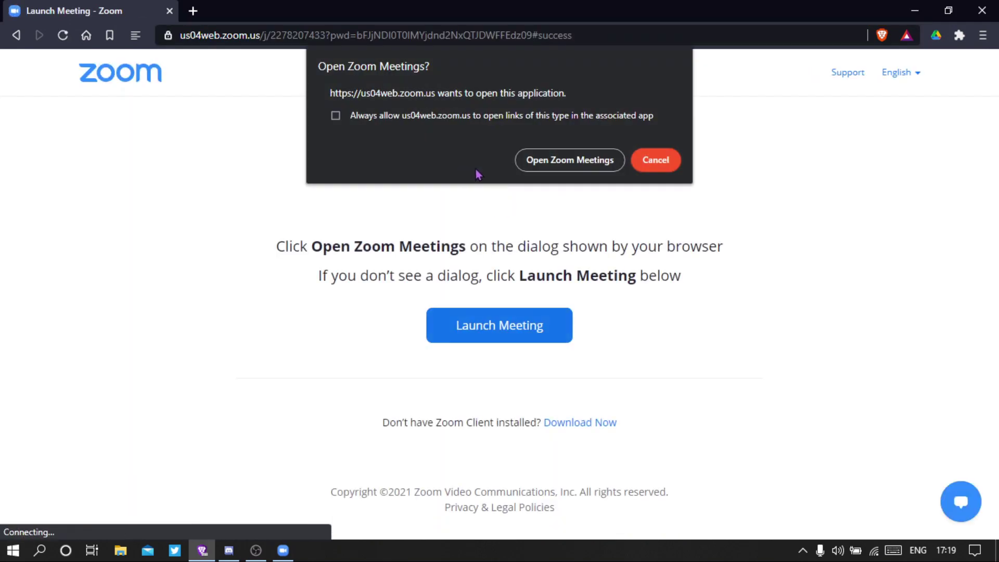
{"action": "left_click", "coordinate": [554, 162]}
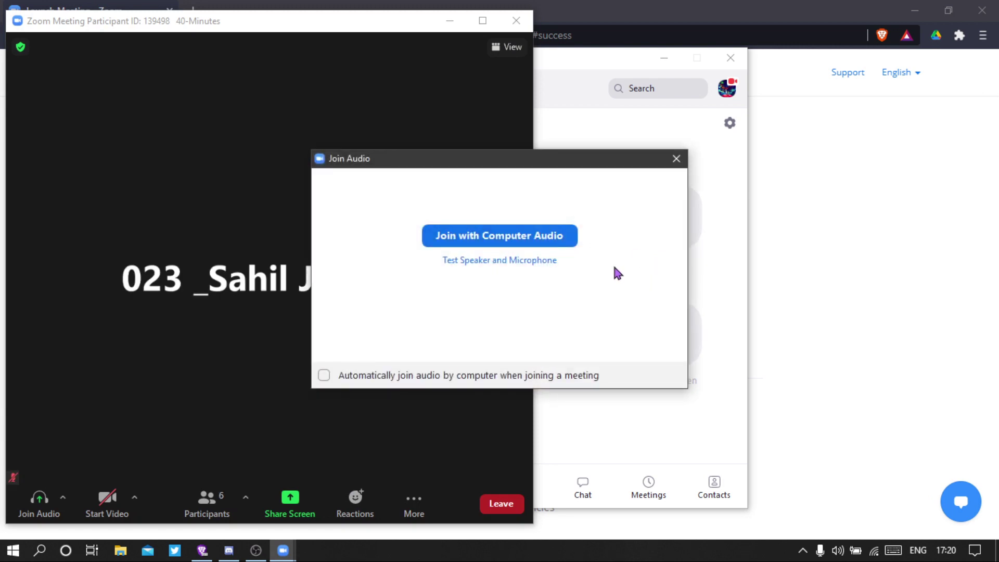
Join the meeting with computer audio, show it full screen and mute the microphone.
{"action": "left_click", "coordinate": [551, 235]}
{"action": "double_click", "coordinate": [232, 441]}
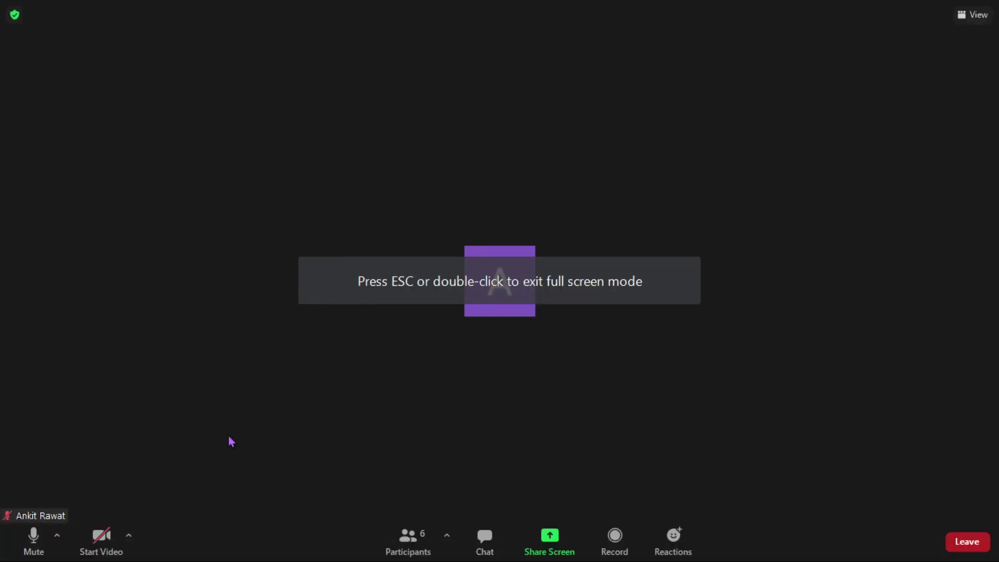
{"action": "left_click", "coordinate": [33, 539]}
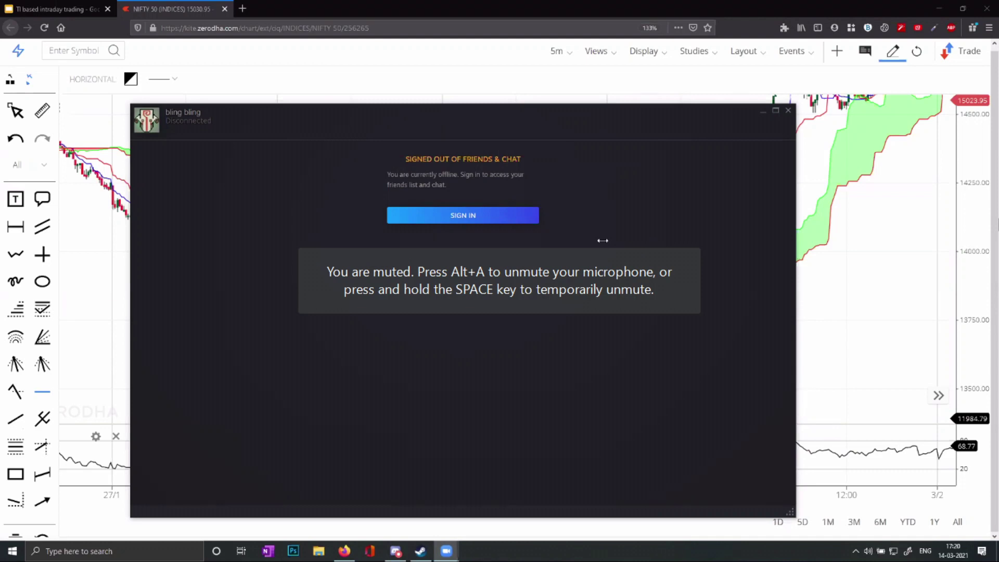
Close the friends and chat window covering the NIFTY 50 chart and dismiss the symbol search for "222".
{"action": "left_click", "coordinate": [788, 110]}
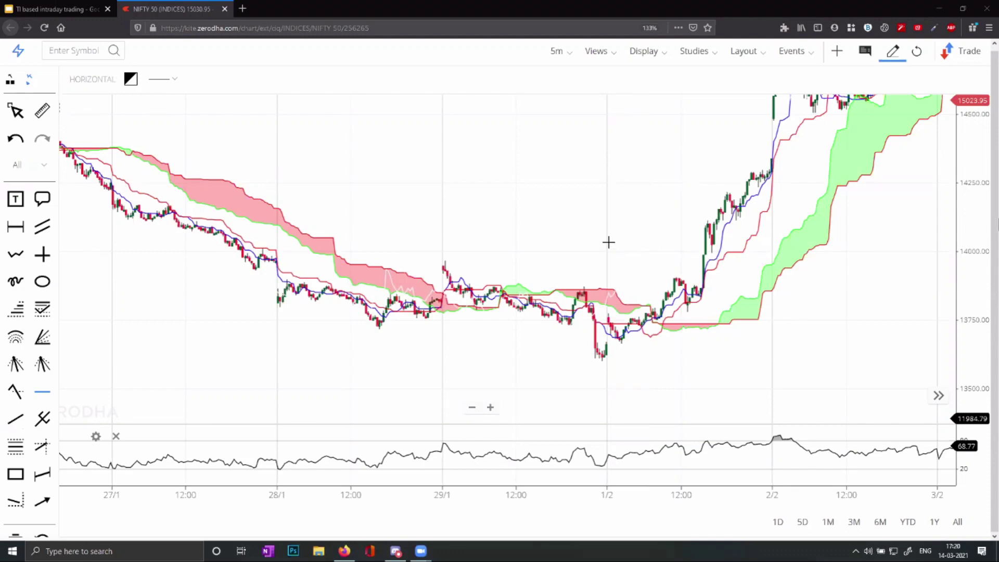
{"action": "scroll", "coordinate": [609, 242], "scroll_direction": "down", "scroll_amount": 3}
{"action": "scroll", "coordinate": [611, 192], "scroll_direction": "down", "scroll_amount": 3}
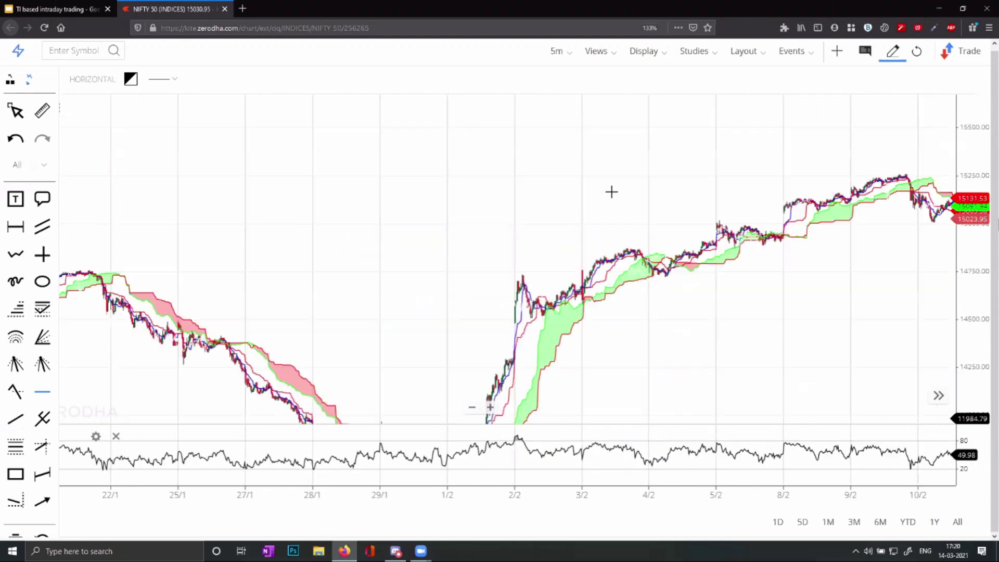
{"action": "type", "text": "222"}
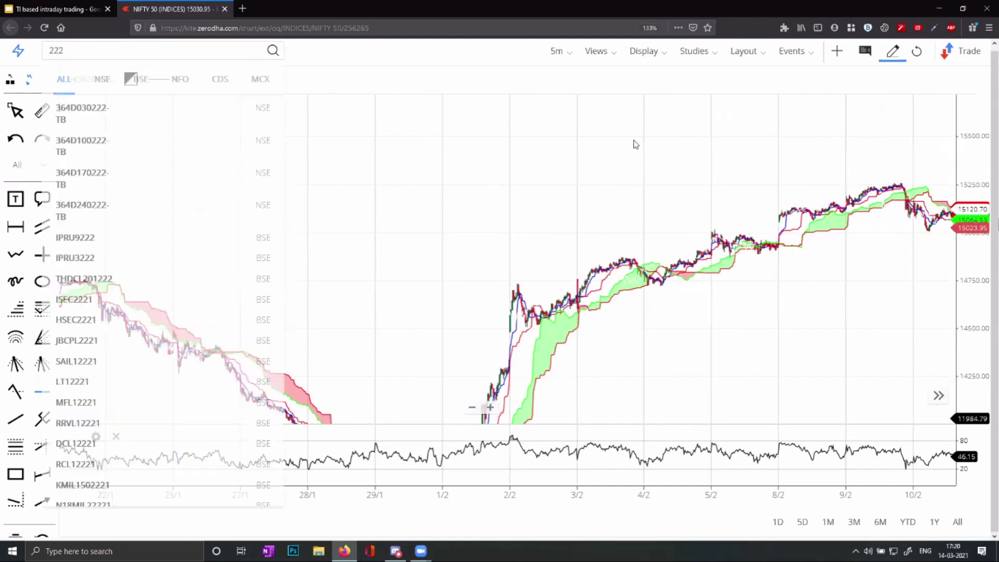
{"action": "left_click", "coordinate": [618, 178]}
Survey the February to early March NIFTY 50 swings for cloud crossings and RSI behaviour.
{"action": "key", "text": "Right"}
{"action": "key", "text": "Right"}
{"action": "key", "text": "Right"}
{"action": "key", "text": "Right"}
{"action": "key", "text": "Right"}
{"action": "key", "text": "Right"}
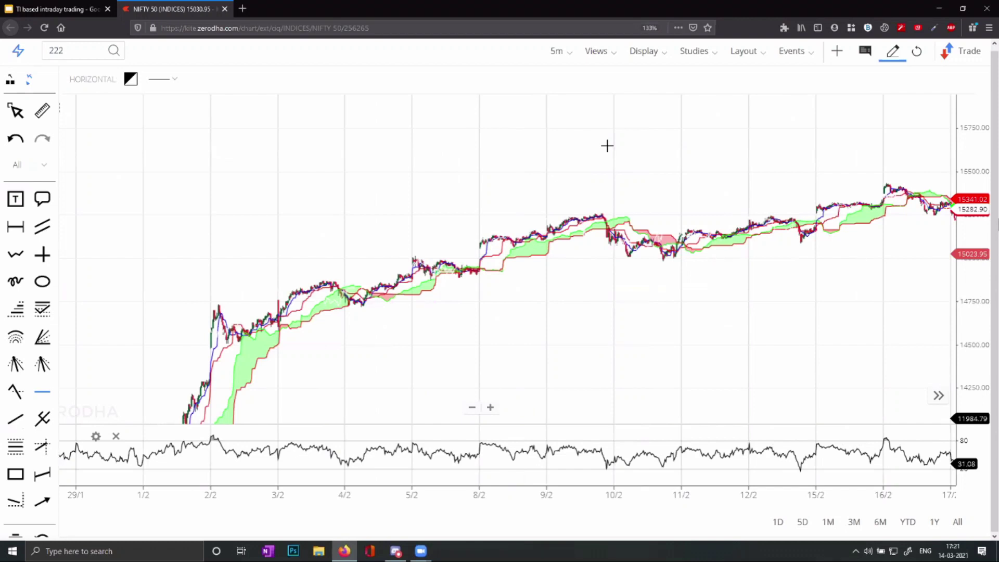
{"action": "key", "text": "Right"}
{"action": "key", "text": "Right"}
{"action": "key", "text": "Right"}
{"action": "key", "text": "Right"}
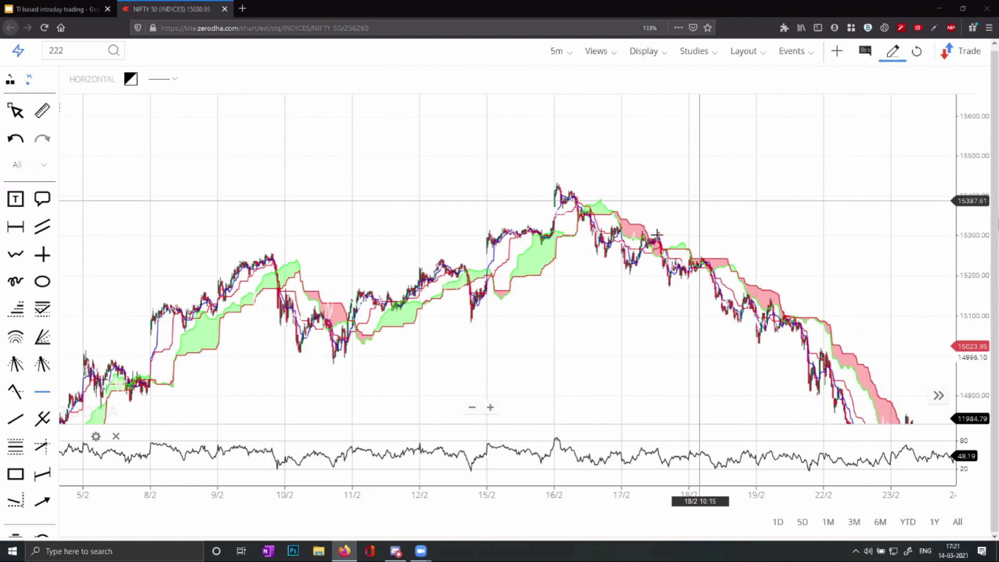
{"action": "key", "text": "Down"}
{"action": "key", "text": "Down"}
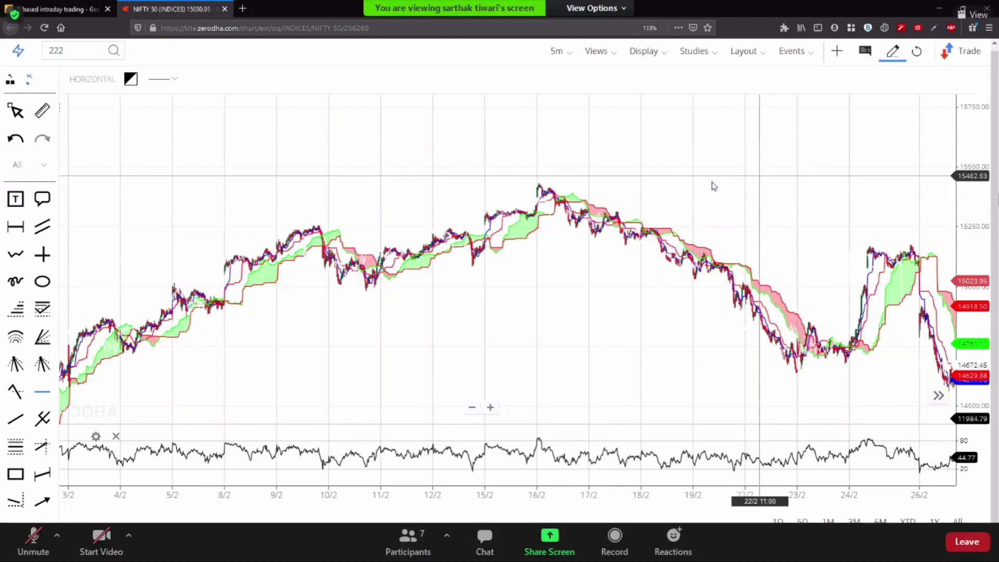
{"action": "key", "text": "Right"}
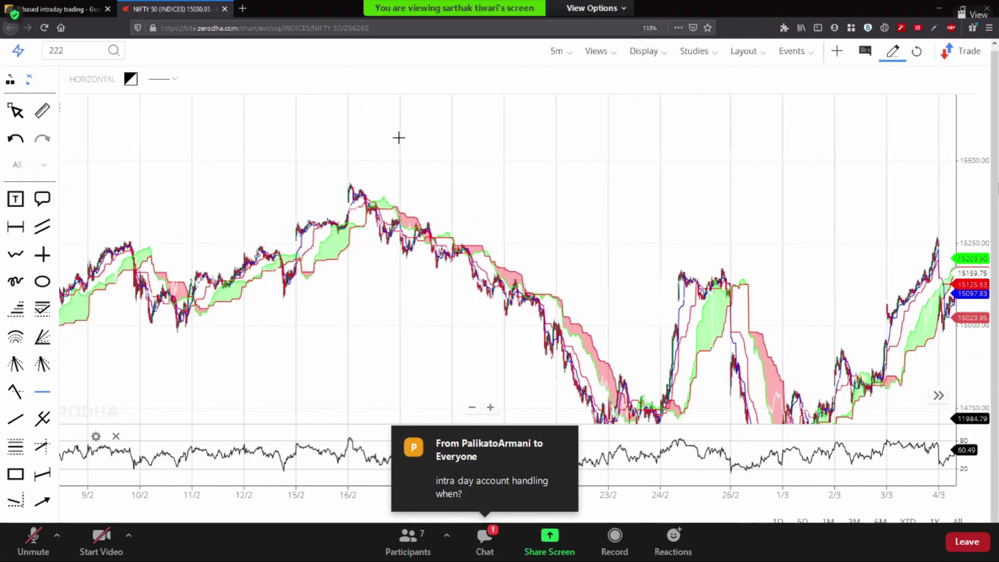
Examine the late February to 12 March NIFTY 50 swings for how price reacts around the Ichimoku cloud.
{"action": "key", "text": "Right"}
{"action": "key", "text": "Right"}
{"action": "key", "text": "Right"}
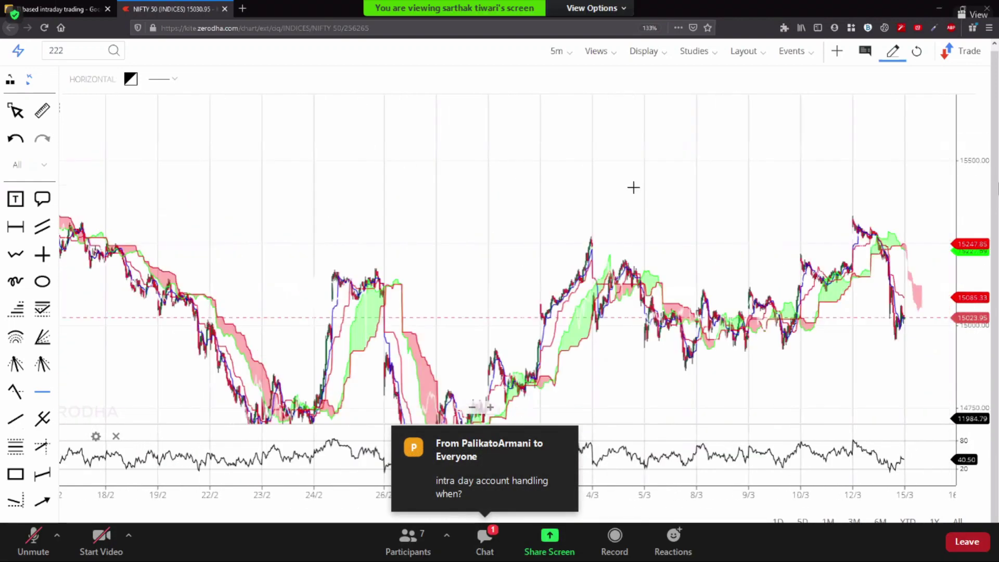
{"action": "key", "text": "Right"}
{"action": "key", "text": "Right"}
{"action": "key", "text": "Right"}
{"action": "key", "text": "Right"}
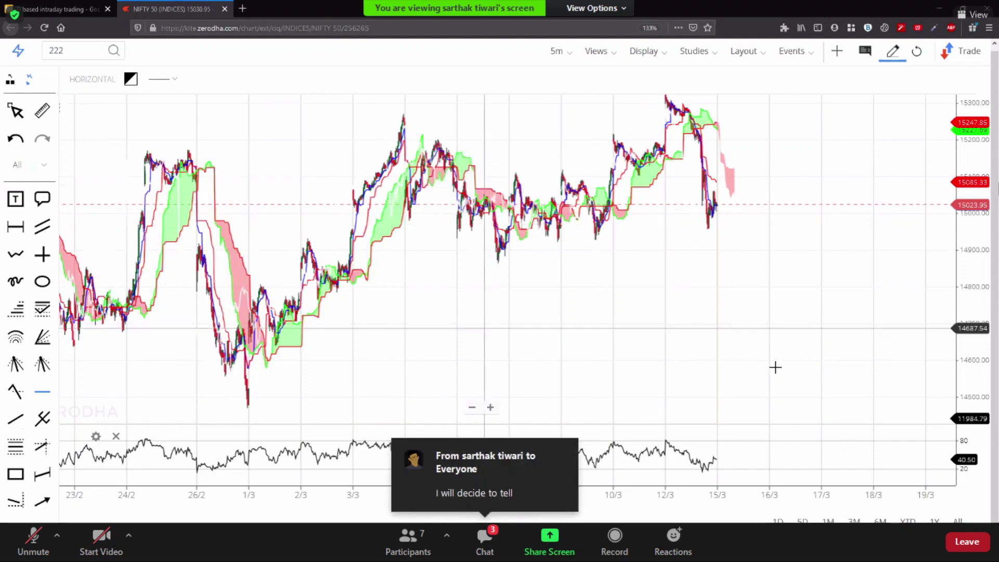
{"action": "scroll", "coordinate": [587, 214], "scroll_direction": "up", "scroll_amount": 3}
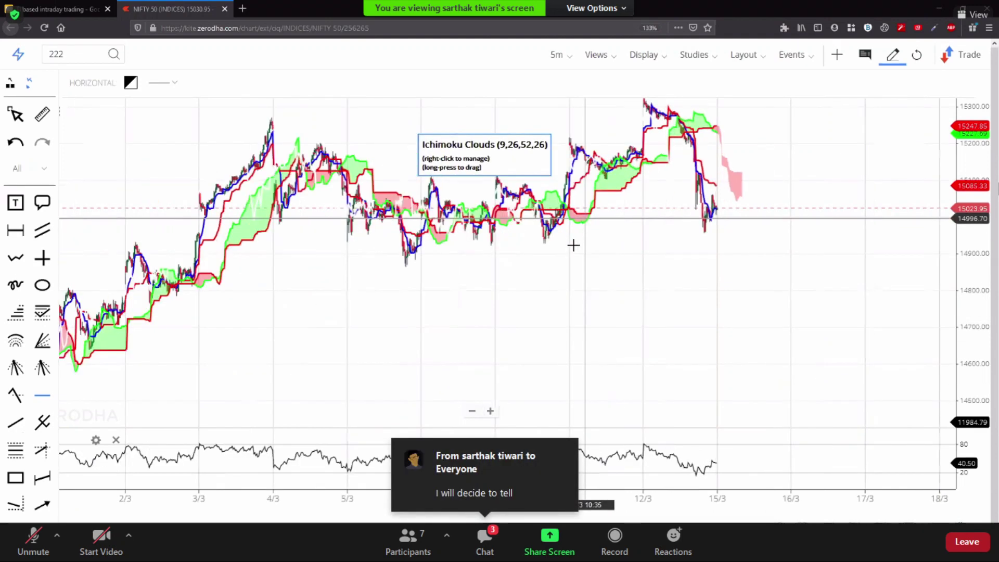
{"action": "scroll", "coordinate": [573, 245], "scroll_direction": "up", "scroll_amount": 5}
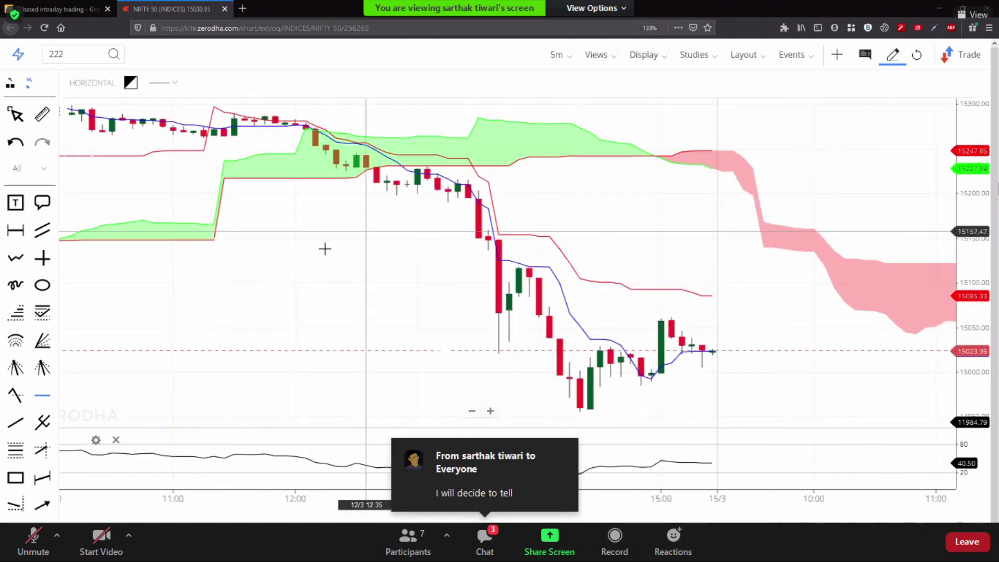
{"action": "scroll", "coordinate": [216, 134], "scroll_direction": "down", "scroll_amount": 3}
{"action": "left_click_drag", "start_coordinate": [310, 152], "coordinate": [556, 122]}
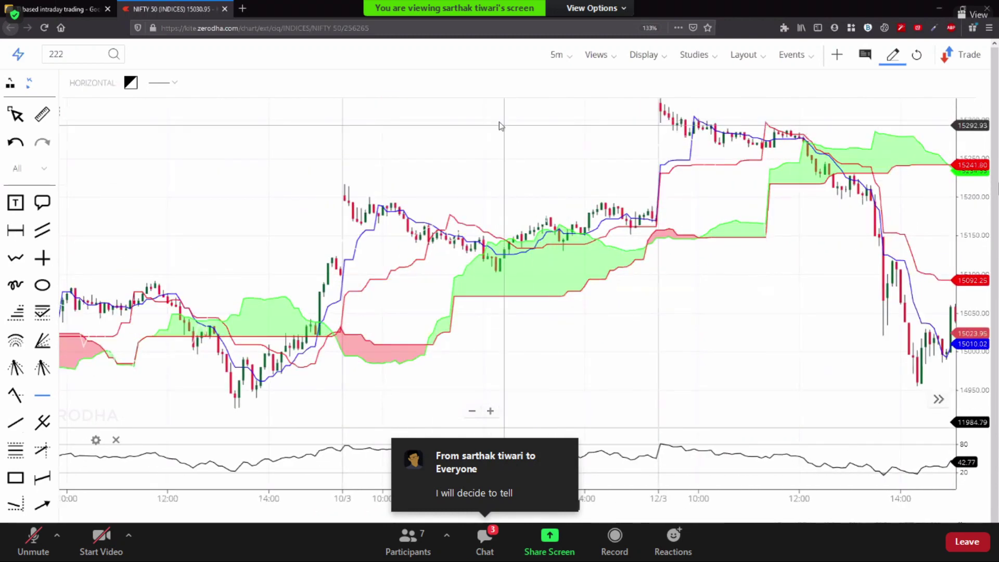
Remove the Ichimoku Clouds and RSI studies from the NIFTY 50 chart.
{"action": "left_click", "coordinate": [698, 55]}
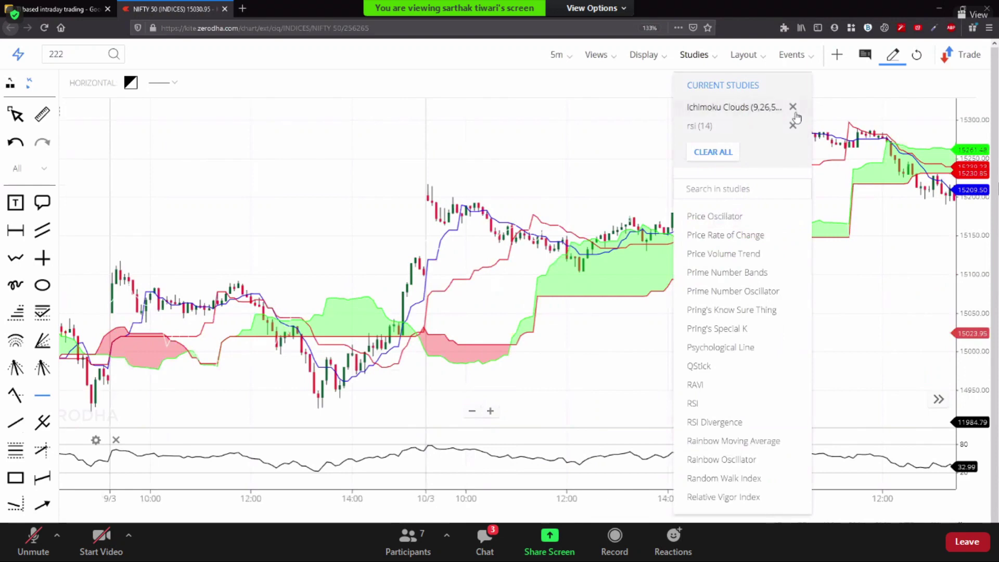
{"action": "left_click", "coordinate": [794, 107]}
{"action": "left_click", "coordinate": [794, 107]}
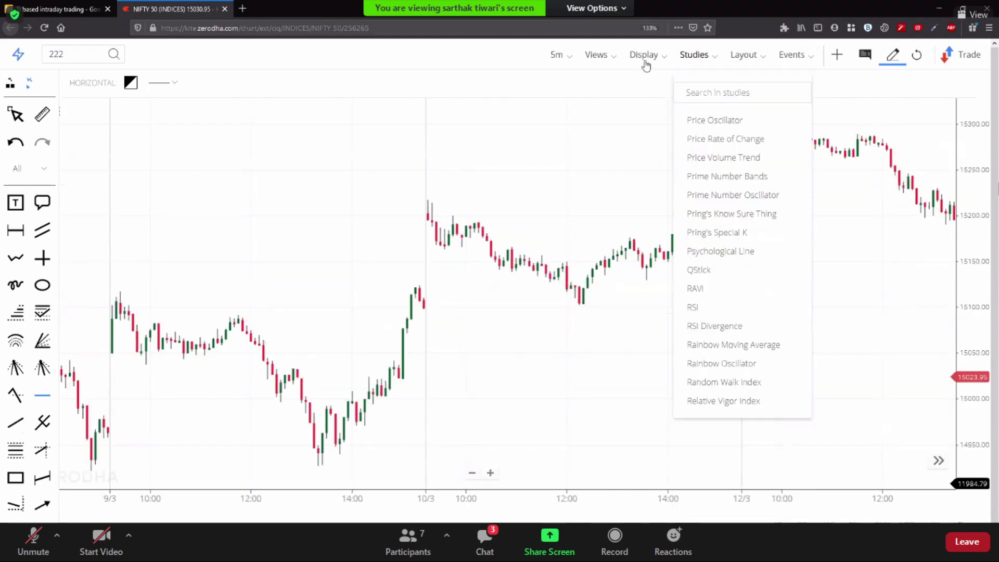
{"action": "left_click", "coordinate": [642, 98]}
Show the NIFTY 50 chart at the 1-day interval and examine the 2020 to 2021 trend against the horizontal levels.
{"action": "scroll", "coordinate": [607, 91], "scroll_direction": "down", "scroll_amount": 3}
{"action": "left_click", "coordinate": [561, 56]}
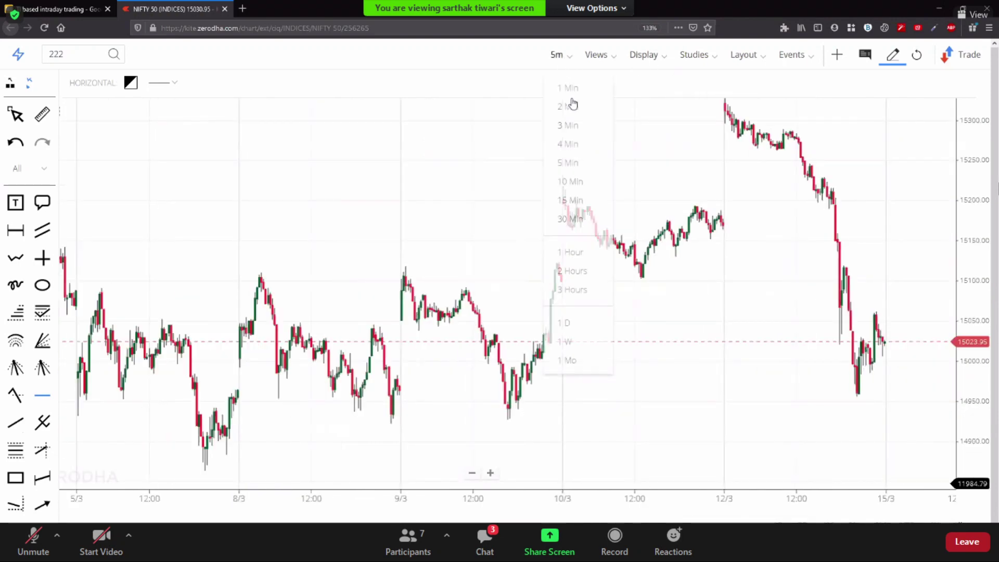
{"action": "left_click", "coordinate": [573, 254]}
{"action": "left_click", "coordinate": [560, 58]}
{"action": "left_click", "coordinate": [582, 323]}
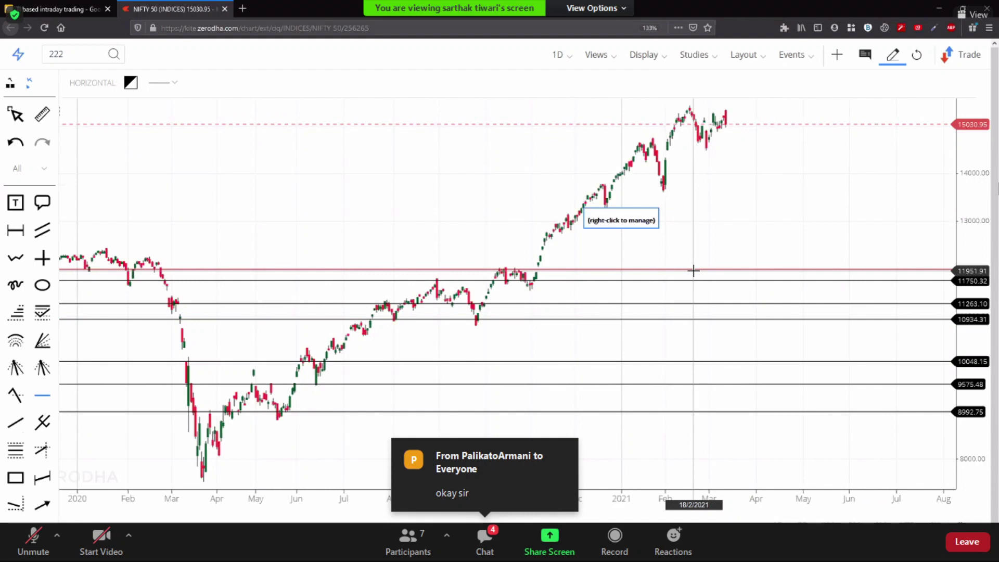
{"action": "left_click", "coordinate": [477, 395]}
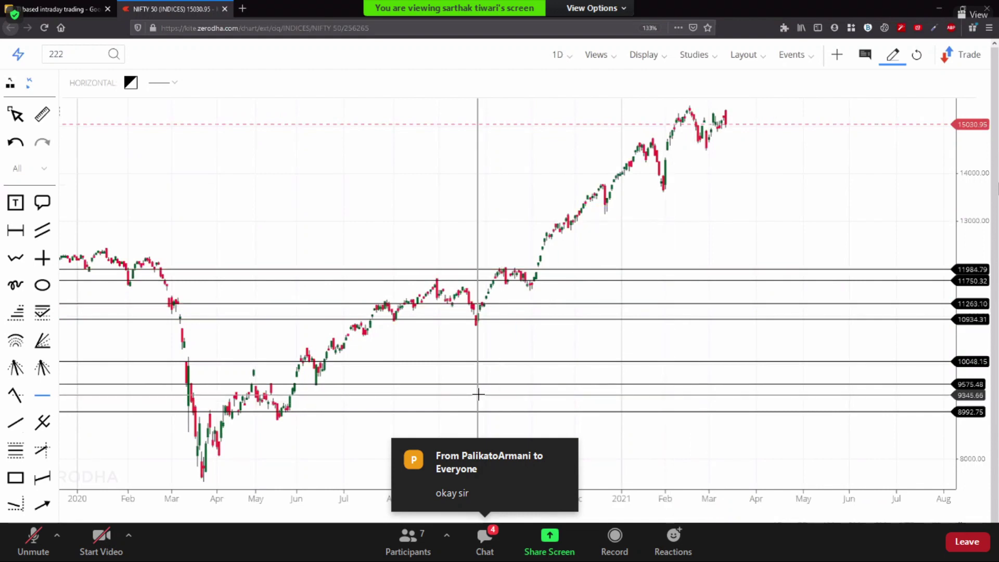
{"action": "key", "text": "ctrl+z"}
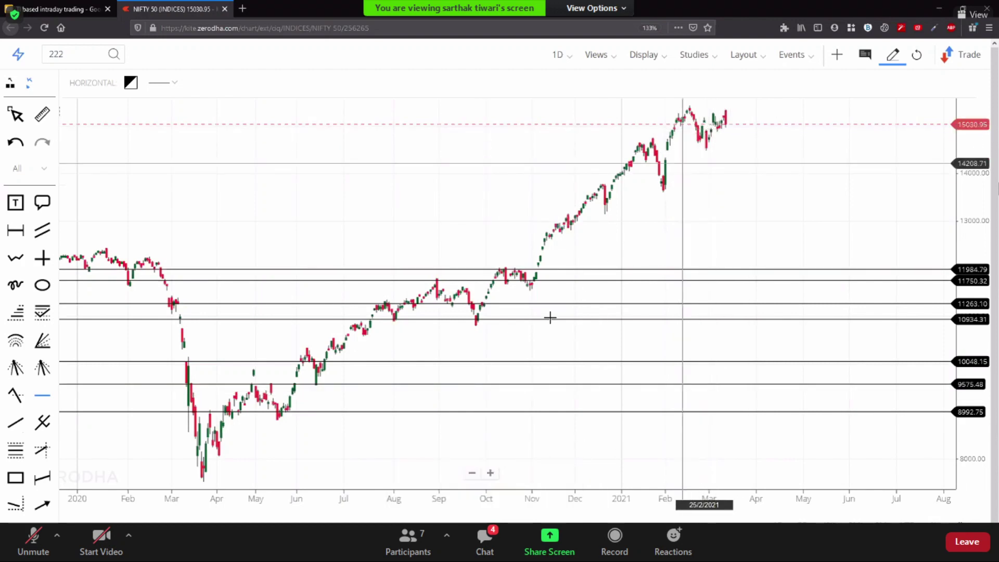
{"action": "left_click", "coordinate": [697, 152]}
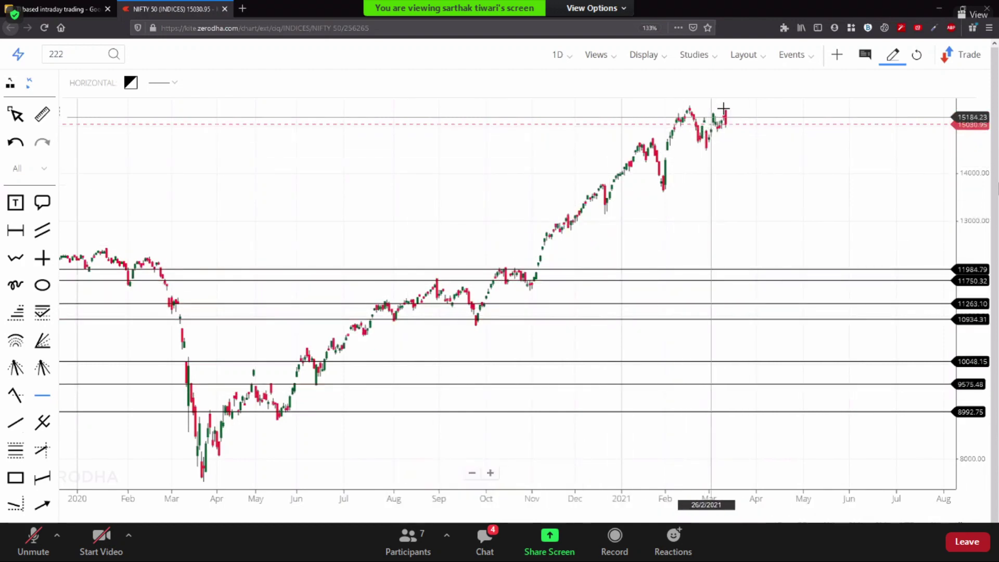
{"action": "left_click_drag", "start_coordinate": [721, 152], "coordinate": [717, 160]}
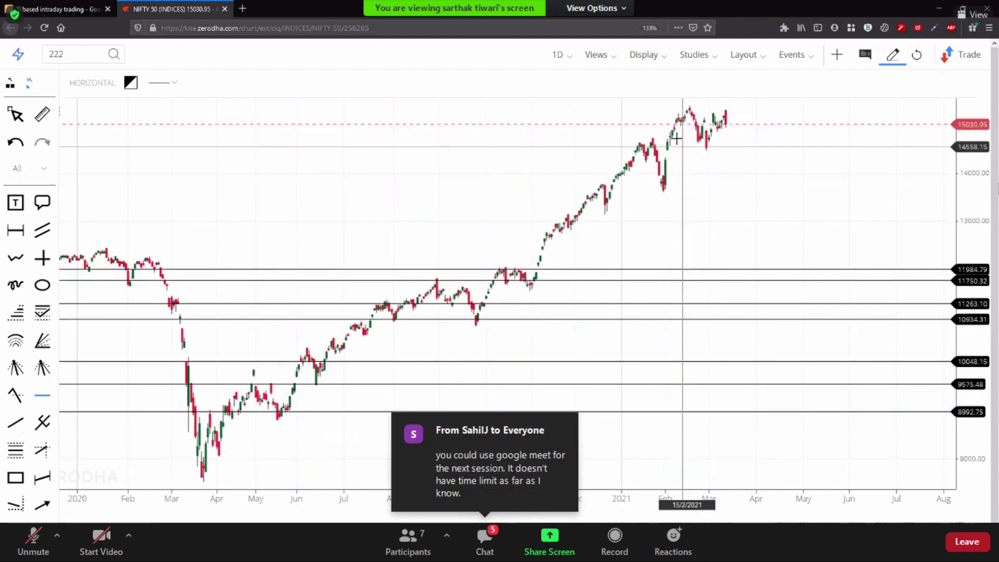
Set the NIFTY 50 chart back to the 5-minute interval and bring the most recent sessions into view.
{"action": "left_click", "coordinate": [566, 54]}
{"action": "left_click", "coordinate": [577, 161]}
{"action": "scroll", "coordinate": [604, 214], "scroll_direction": "up", "scroll_amount": 5}
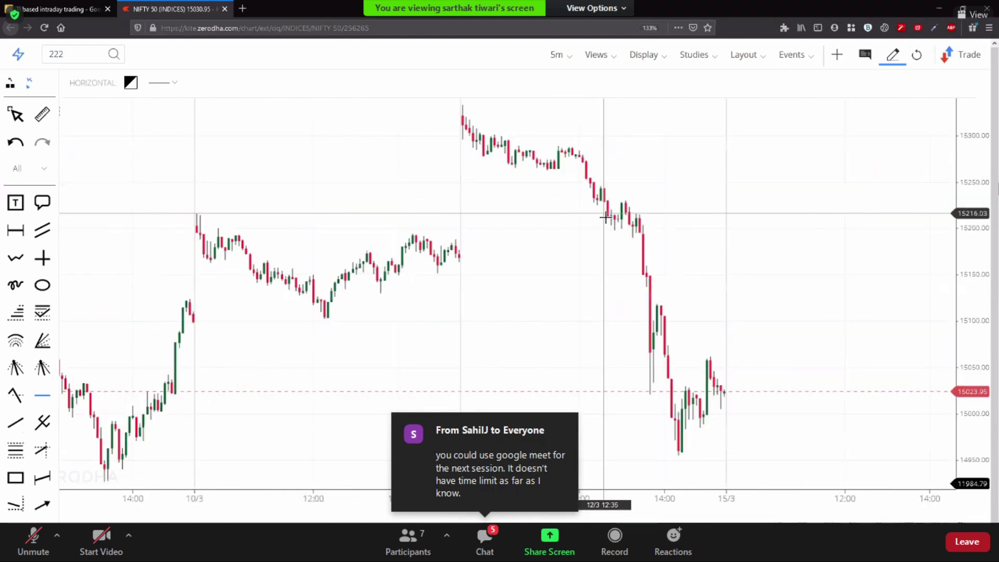
Examine the 10/3 and 12/3 sessions on plain candles, including the 12/3 gap-up opening and the sell-off after it.
{"action": "scroll", "coordinate": [606, 217], "scroll_direction": "down", "scroll_amount": 6}
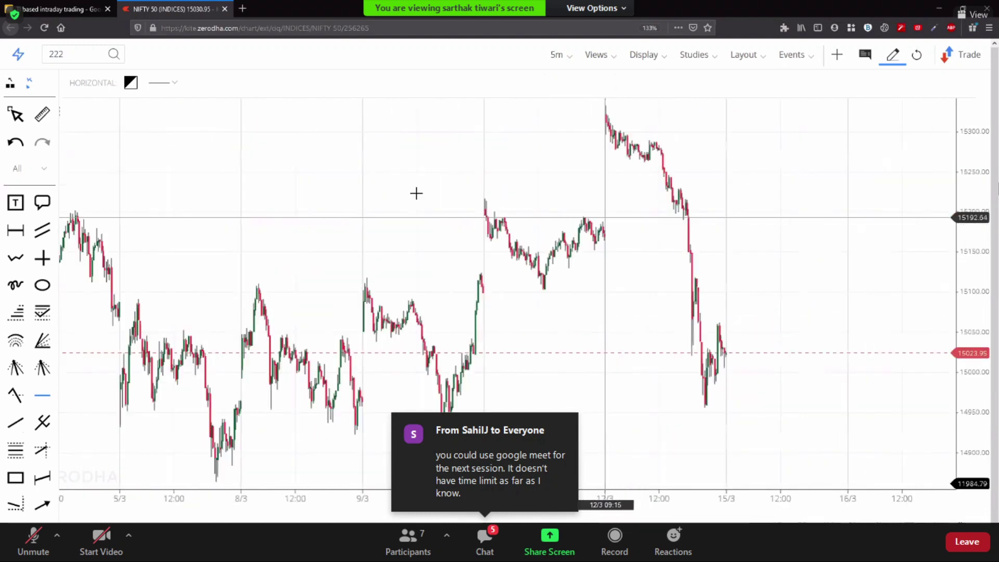
{"action": "scroll", "coordinate": [370, 212], "scroll_direction": "up", "scroll_amount": 5}
{"action": "scroll", "coordinate": [367, 379], "scroll_direction": "down", "scroll_amount": 3}
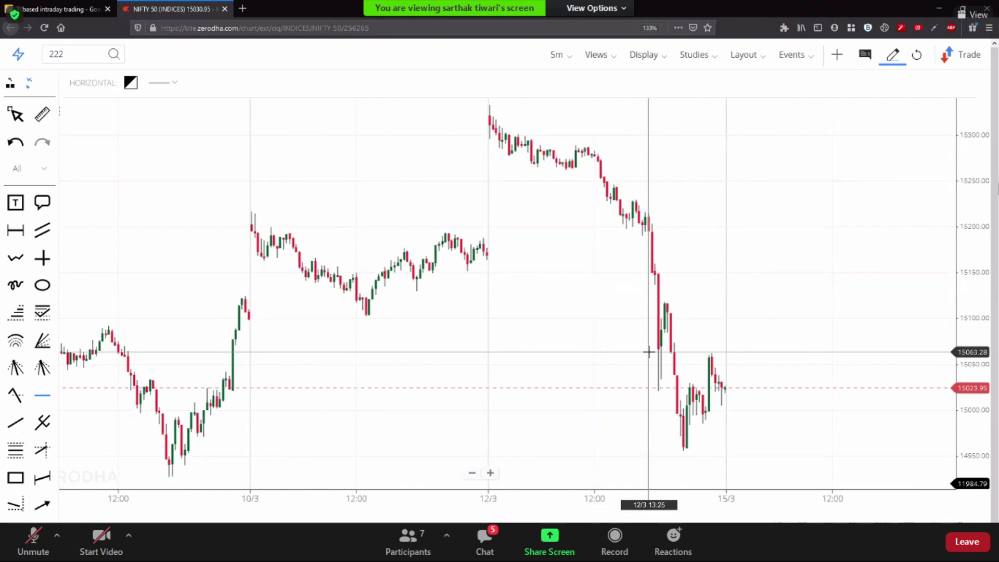
{"action": "scroll", "coordinate": [624, 224], "scroll_direction": "right", "scroll_amount": 5}
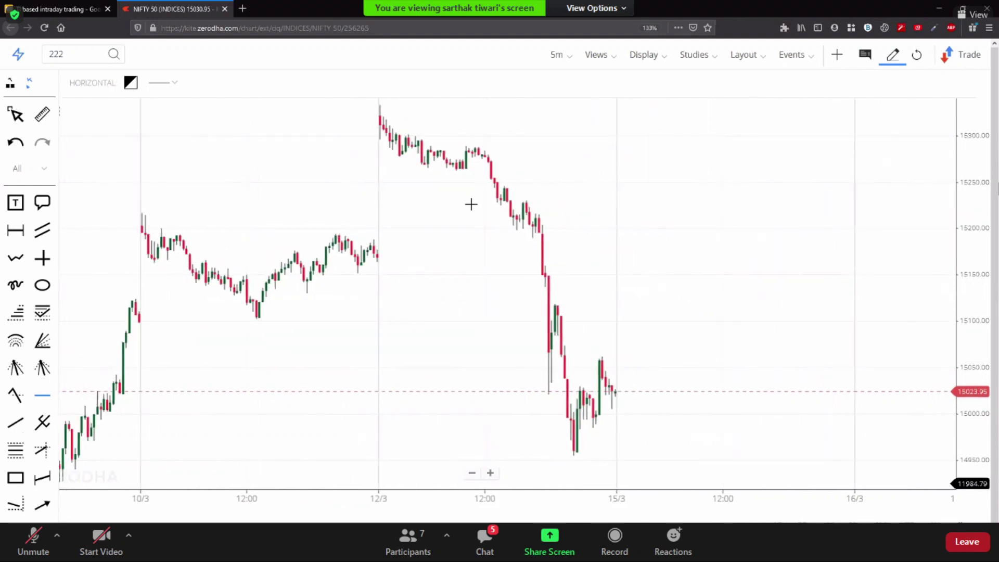
{"action": "scroll", "coordinate": [483, 220], "scroll_direction": "up", "scroll_amount": 3}
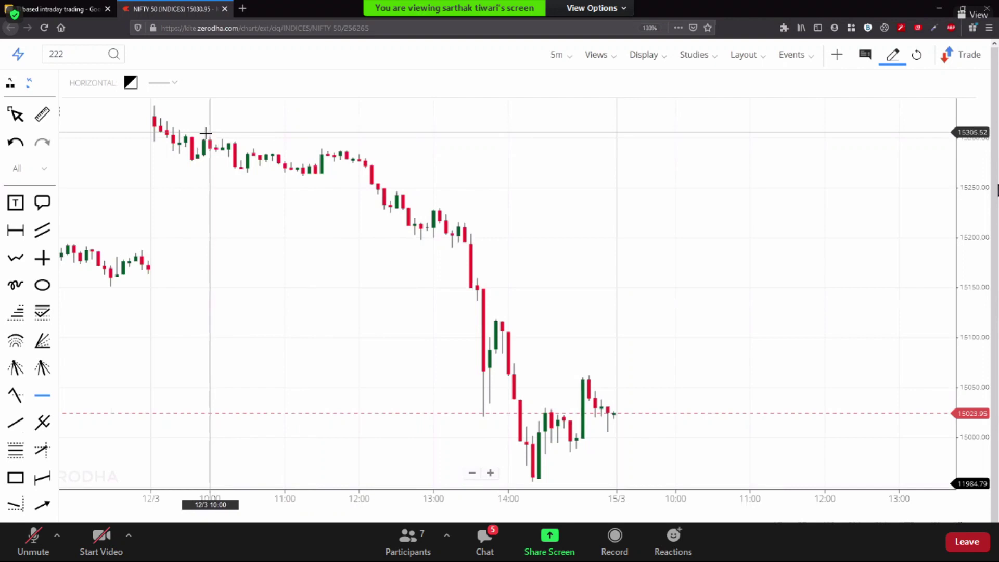
{"action": "left_click_drag", "start_coordinate": [219, 230], "coordinate": [364, 319]}
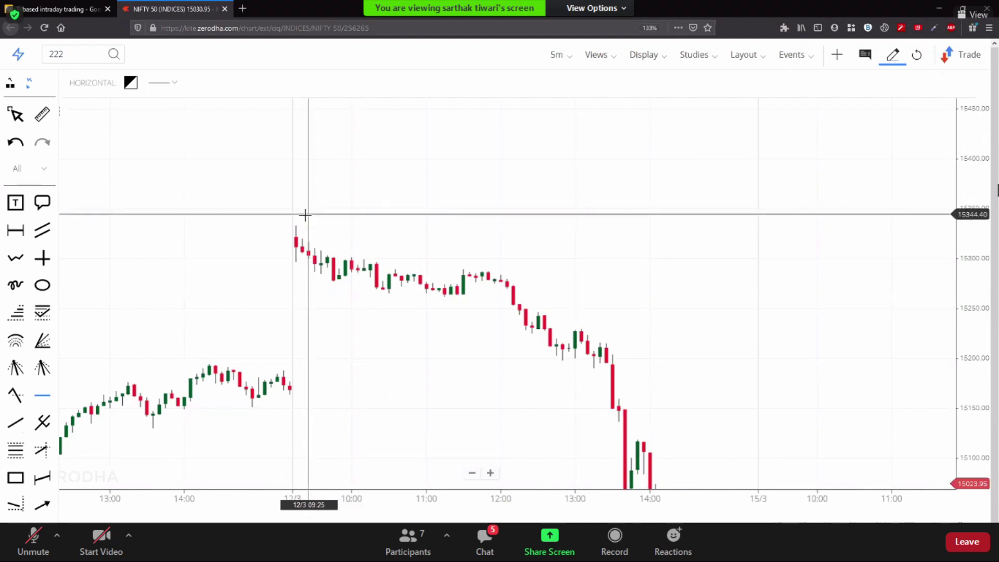
{"action": "left_click_drag", "start_coordinate": [351, 395], "coordinate": [480, 441]}
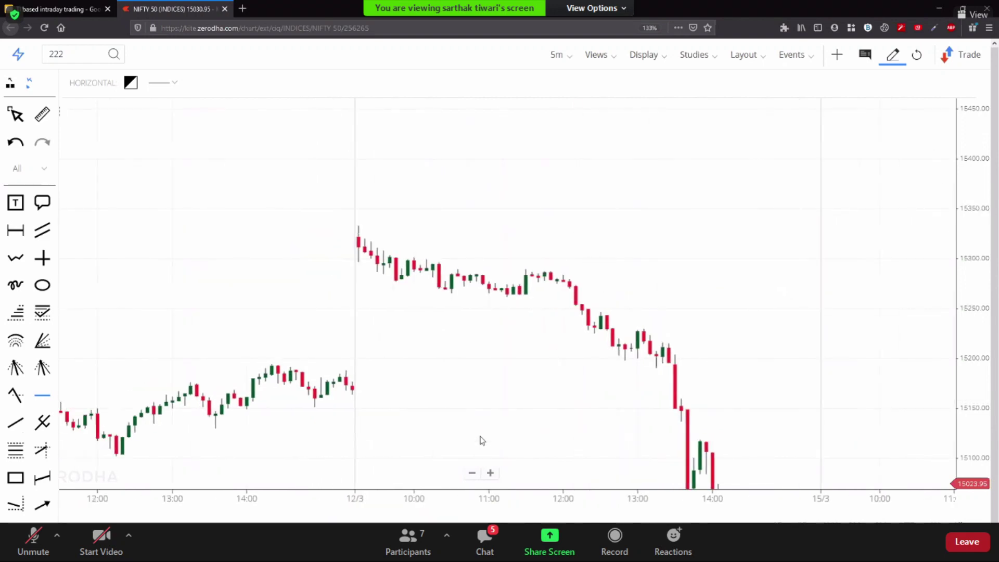
Open the meeting chat clear of the chart's centre, read the participants' messages, and close the chat and Windows search.
{"action": "left_click", "coordinate": [500, 545]}
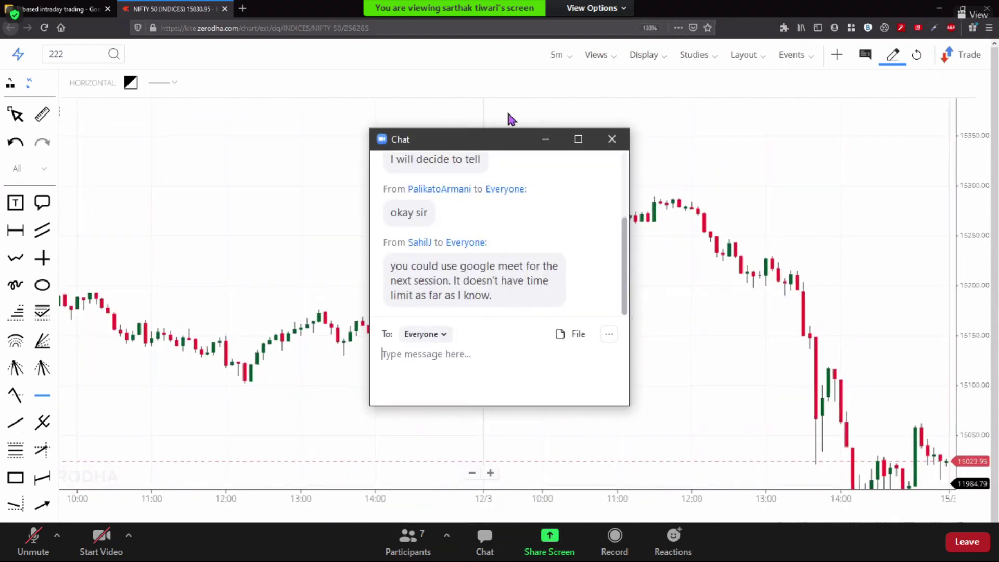
{"action": "left_click_drag", "start_coordinate": [463, 149], "coordinate": [806, 267]}
{"action": "scroll", "coordinate": [843, 355], "scroll_direction": "up", "scroll_amount": 3}
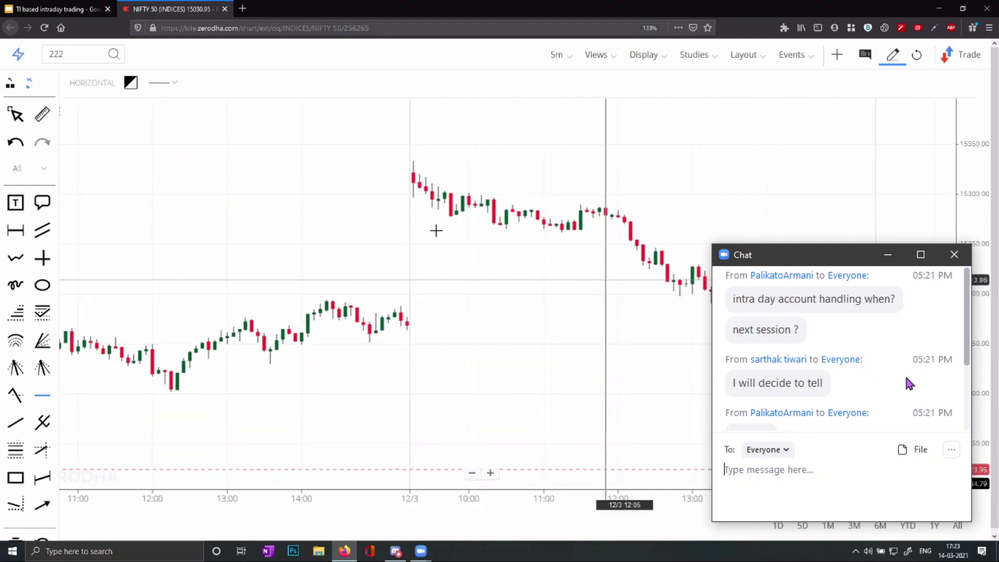
{"action": "scroll", "coordinate": [904, 373], "scroll_direction": "down", "scroll_amount": 4}
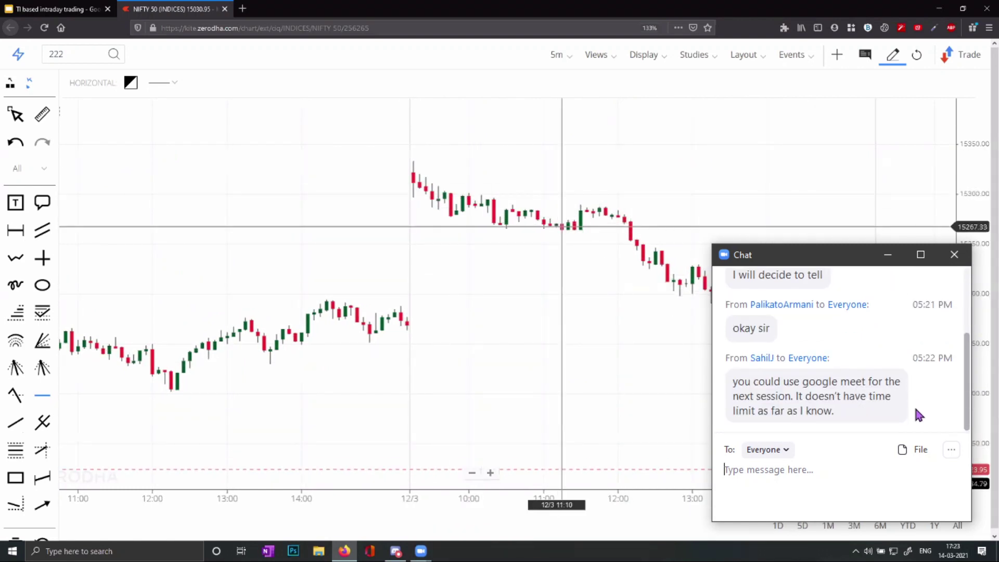
{"action": "left_click", "coordinate": [951, 254]}
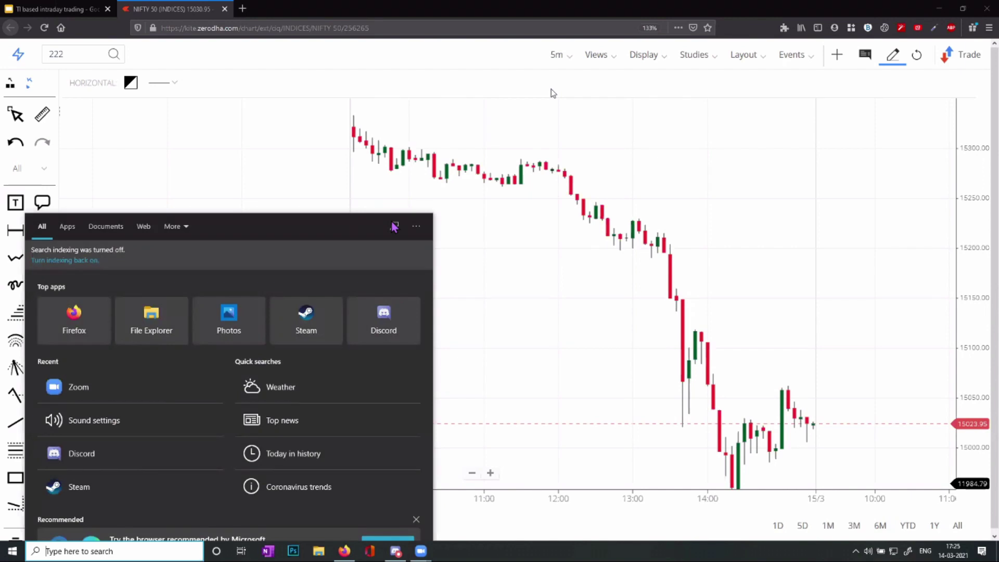
{"action": "key", "text": "Escape"}
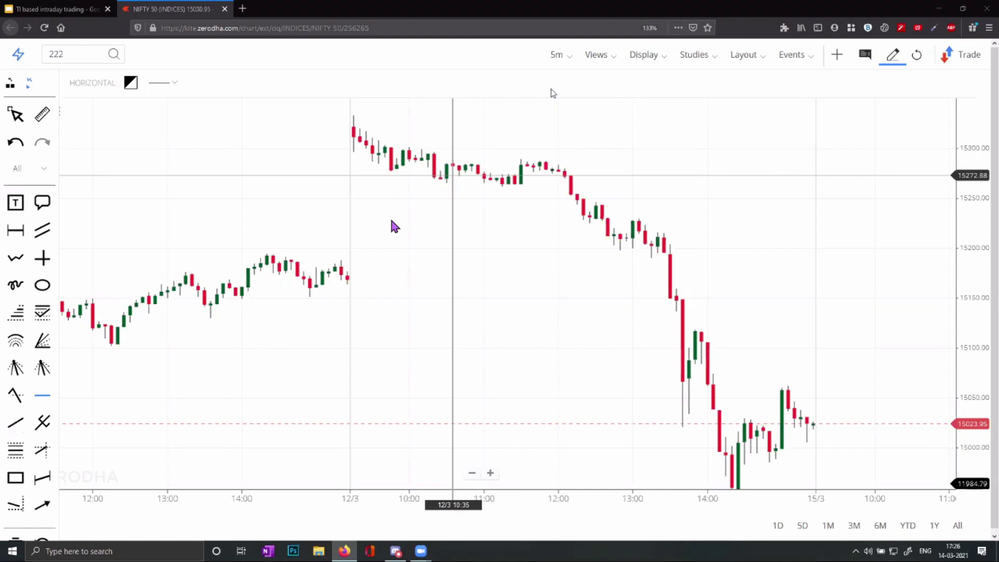
Mark the 12/3 opening high with a horizontal line at about 15335 and review the sessions from 9/3 against it.
{"action": "left_click", "coordinate": [428, 546]}
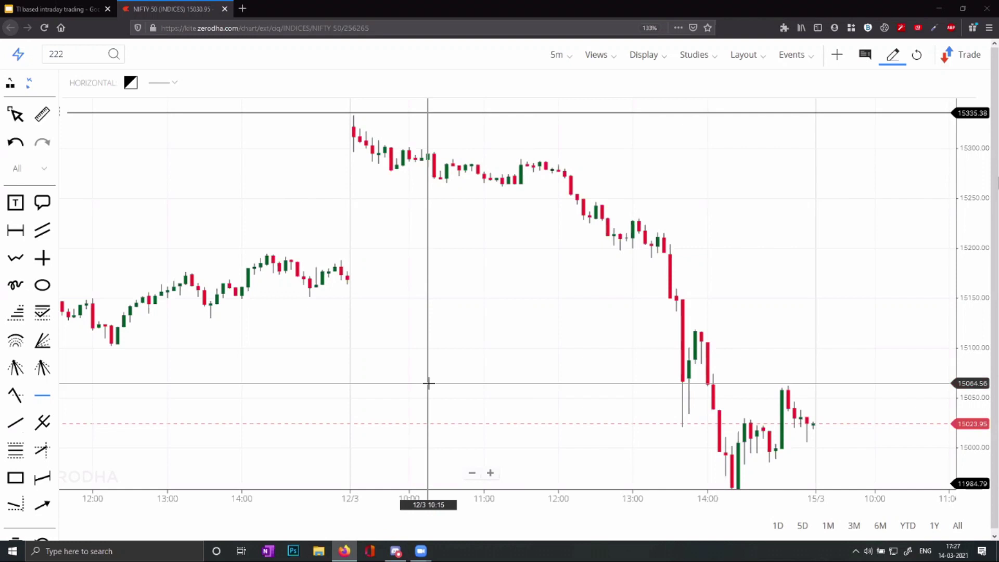
{"action": "scroll", "coordinate": [665, 300], "scroll_direction": "down", "scroll_amount": 3}
{"action": "scroll", "coordinate": [664, 301], "scroll_direction": "up", "scroll_amount": 5}
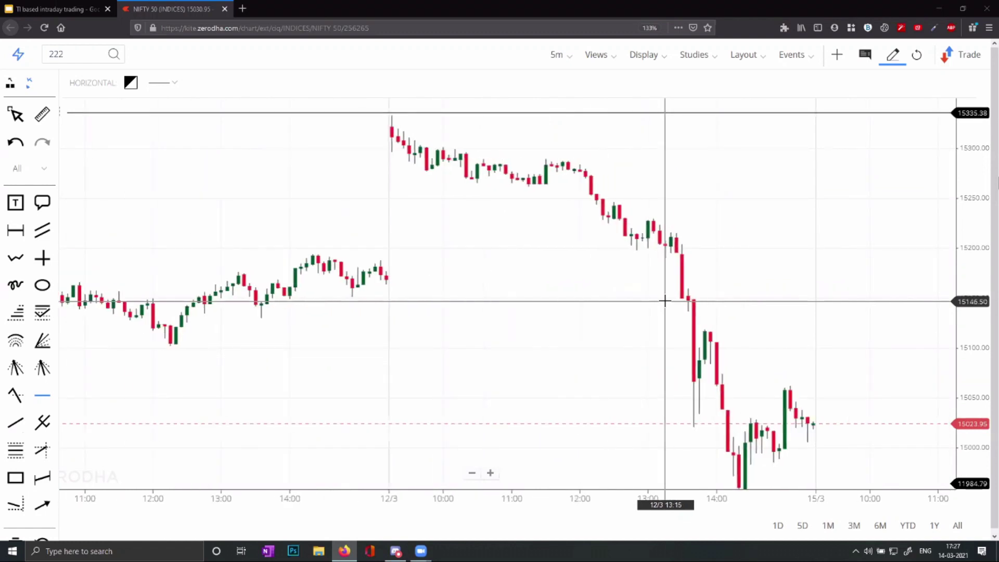
{"action": "scroll", "coordinate": [665, 300], "scroll_direction": "down", "scroll_amount": 4}
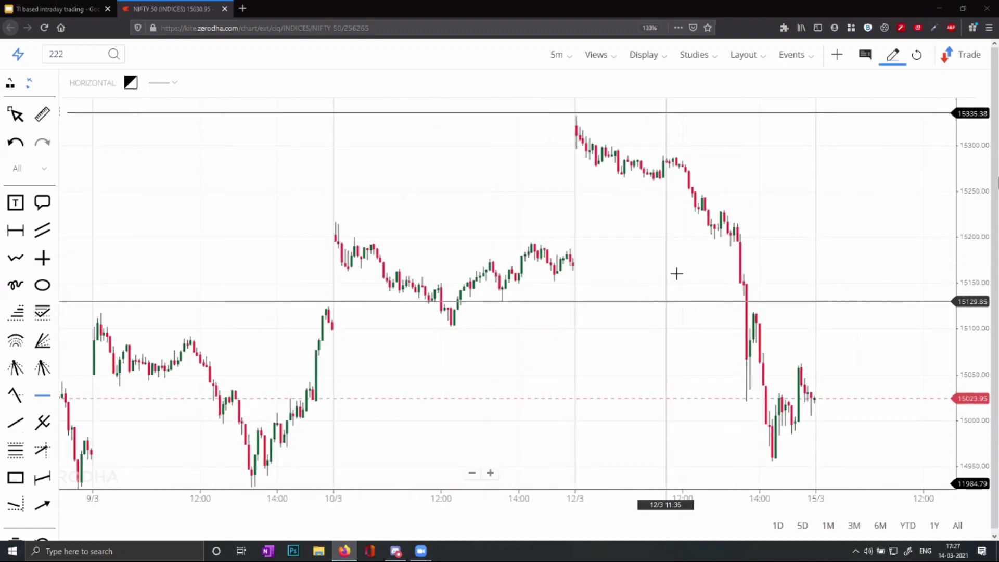
{"action": "scroll", "coordinate": [720, 335], "scroll_direction": "up", "scroll_amount": 2}
{"action": "scroll", "coordinate": [720, 335], "scroll_direction": "down", "scroll_amount": 3}
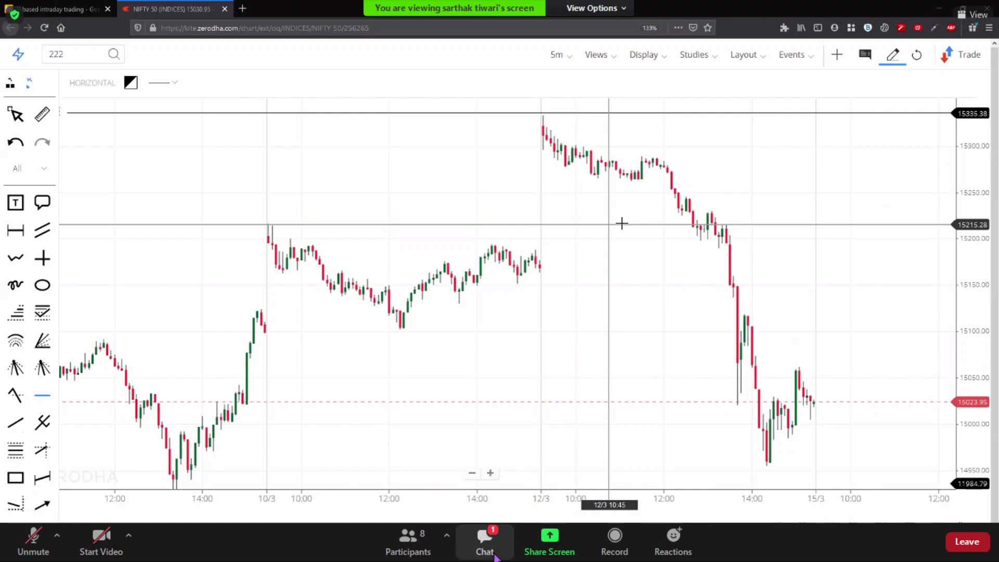
Take the meeting out of full screen, maximize its window and show the chat beside the shared chart.
{"action": "double_click", "coordinate": [535, 336]}
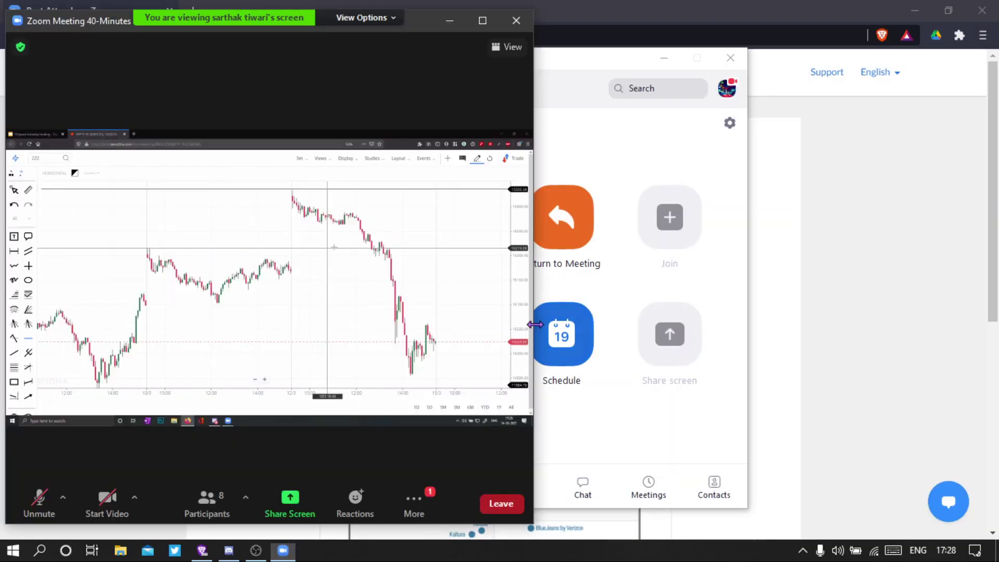
{"action": "left_click", "coordinate": [483, 21]}
{"action": "left_click", "coordinate": [502, 518]}
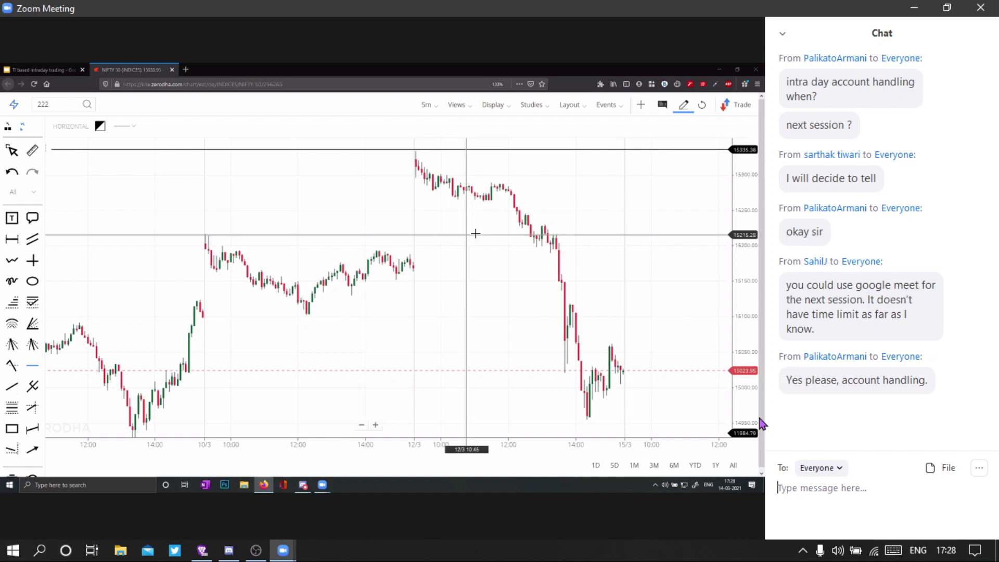
Hide the chat panel and leave the Zoom meeting.
{"action": "mouse_move", "coordinate": [764, 424]}
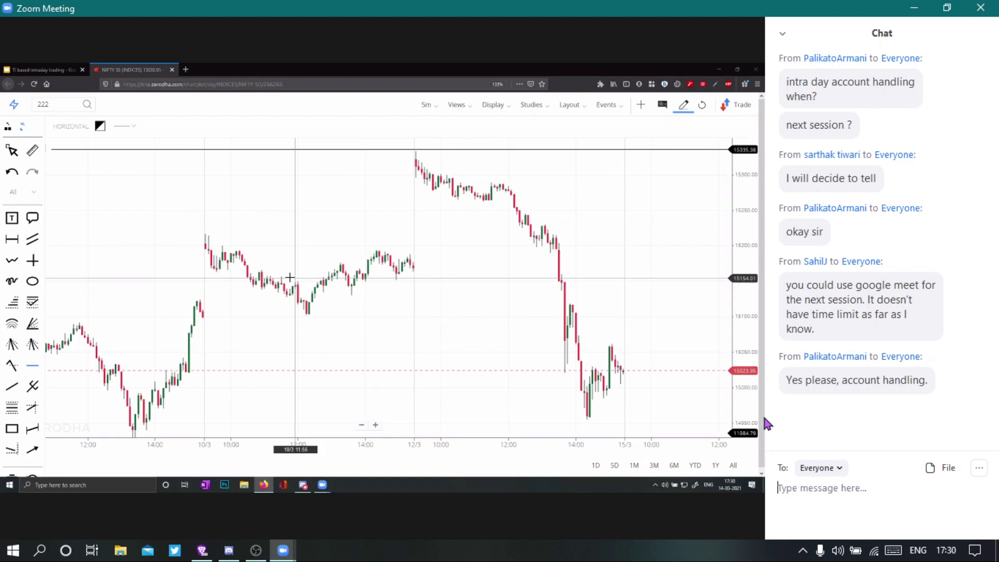
{"action": "left_click", "coordinate": [373, 519]}
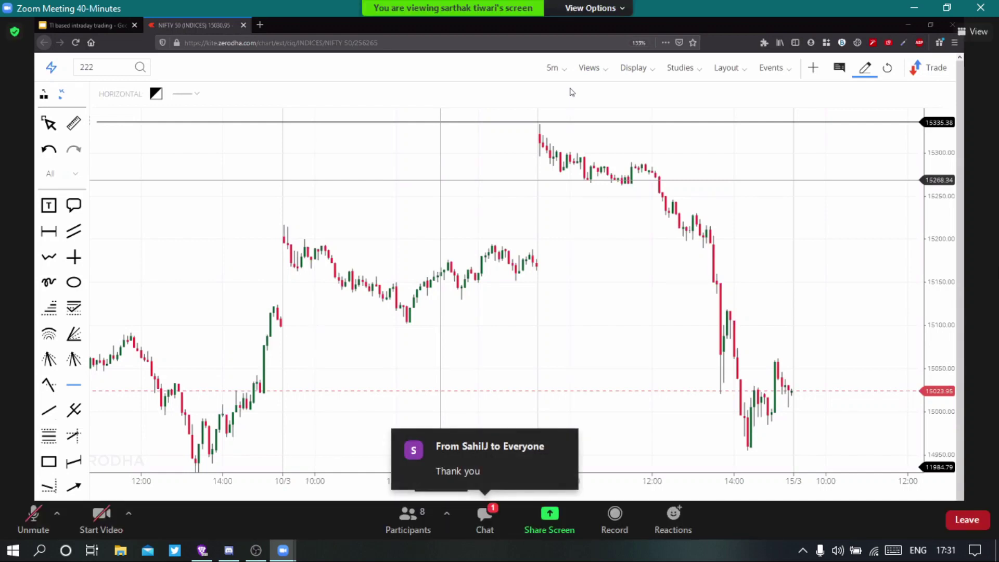
{"action": "left_click", "coordinate": [969, 520]}
{"action": "left_click", "coordinate": [932, 488]}
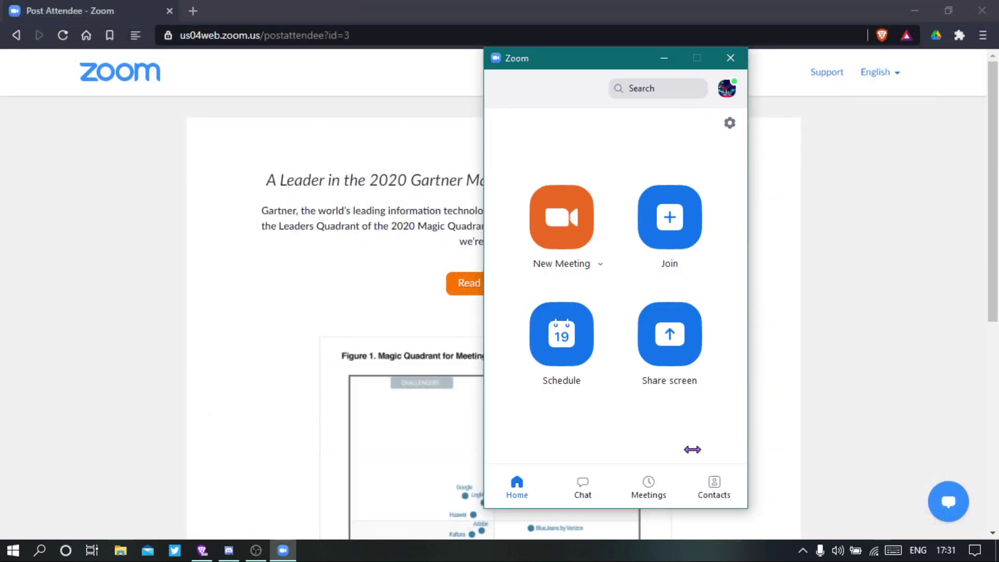